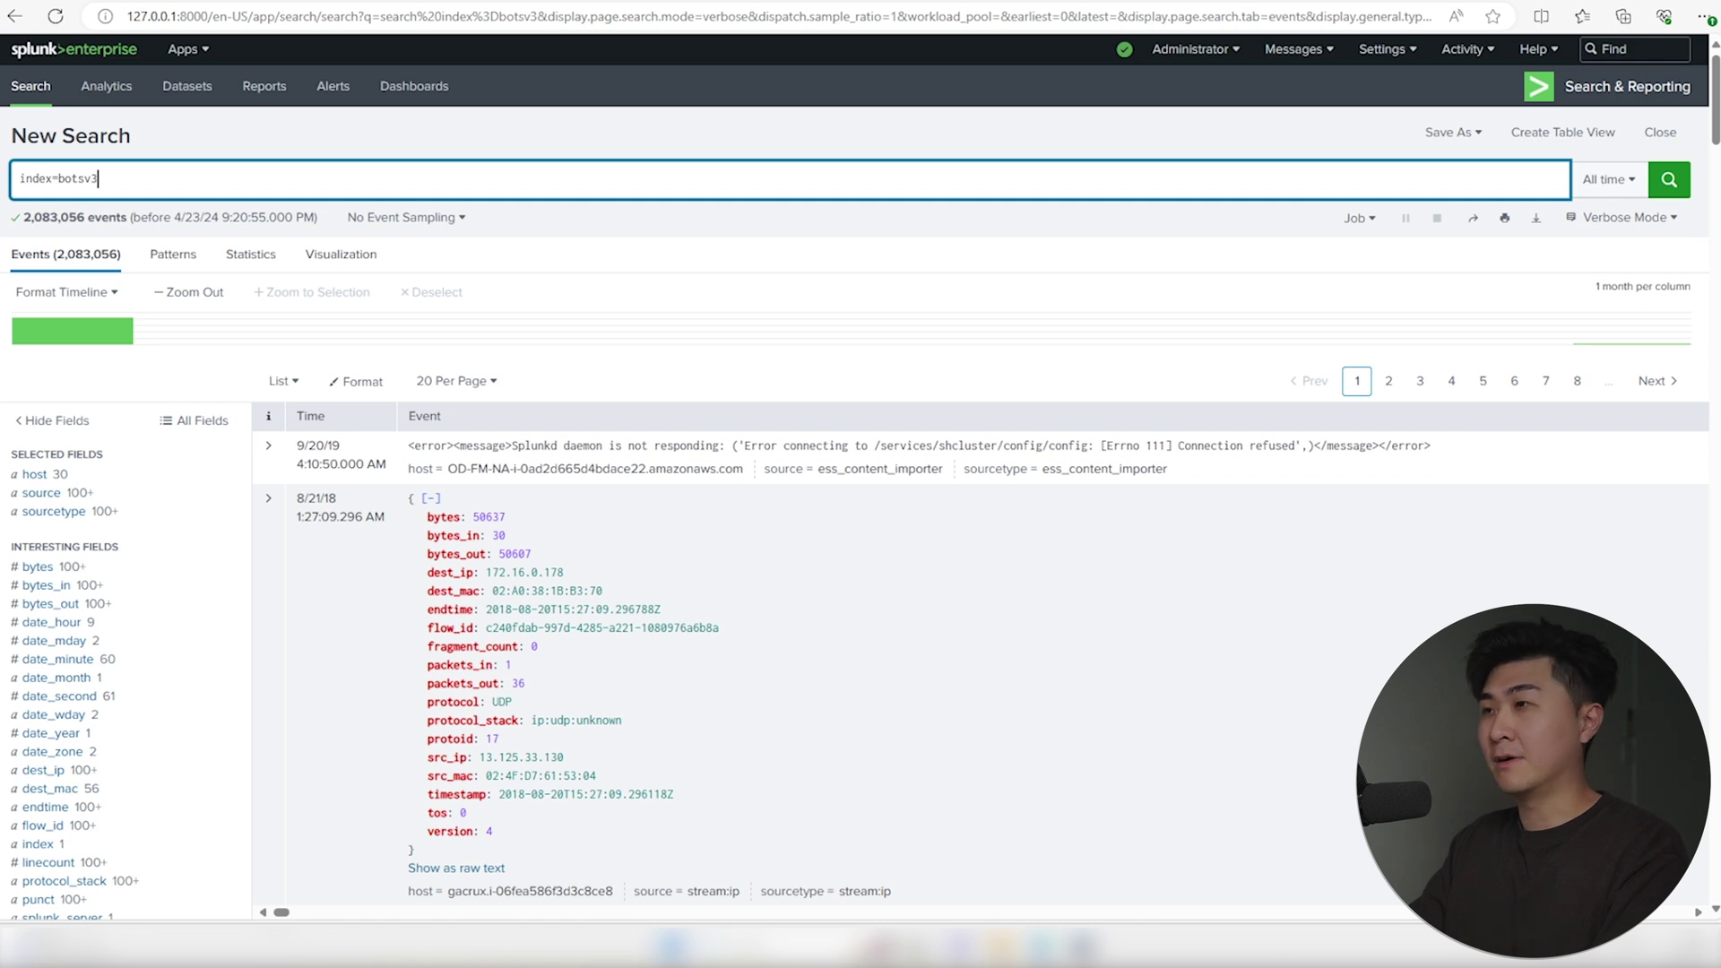
# Show the top values of the source field for the all-time index=botsv3 search
pyautogui.click(40, 493)
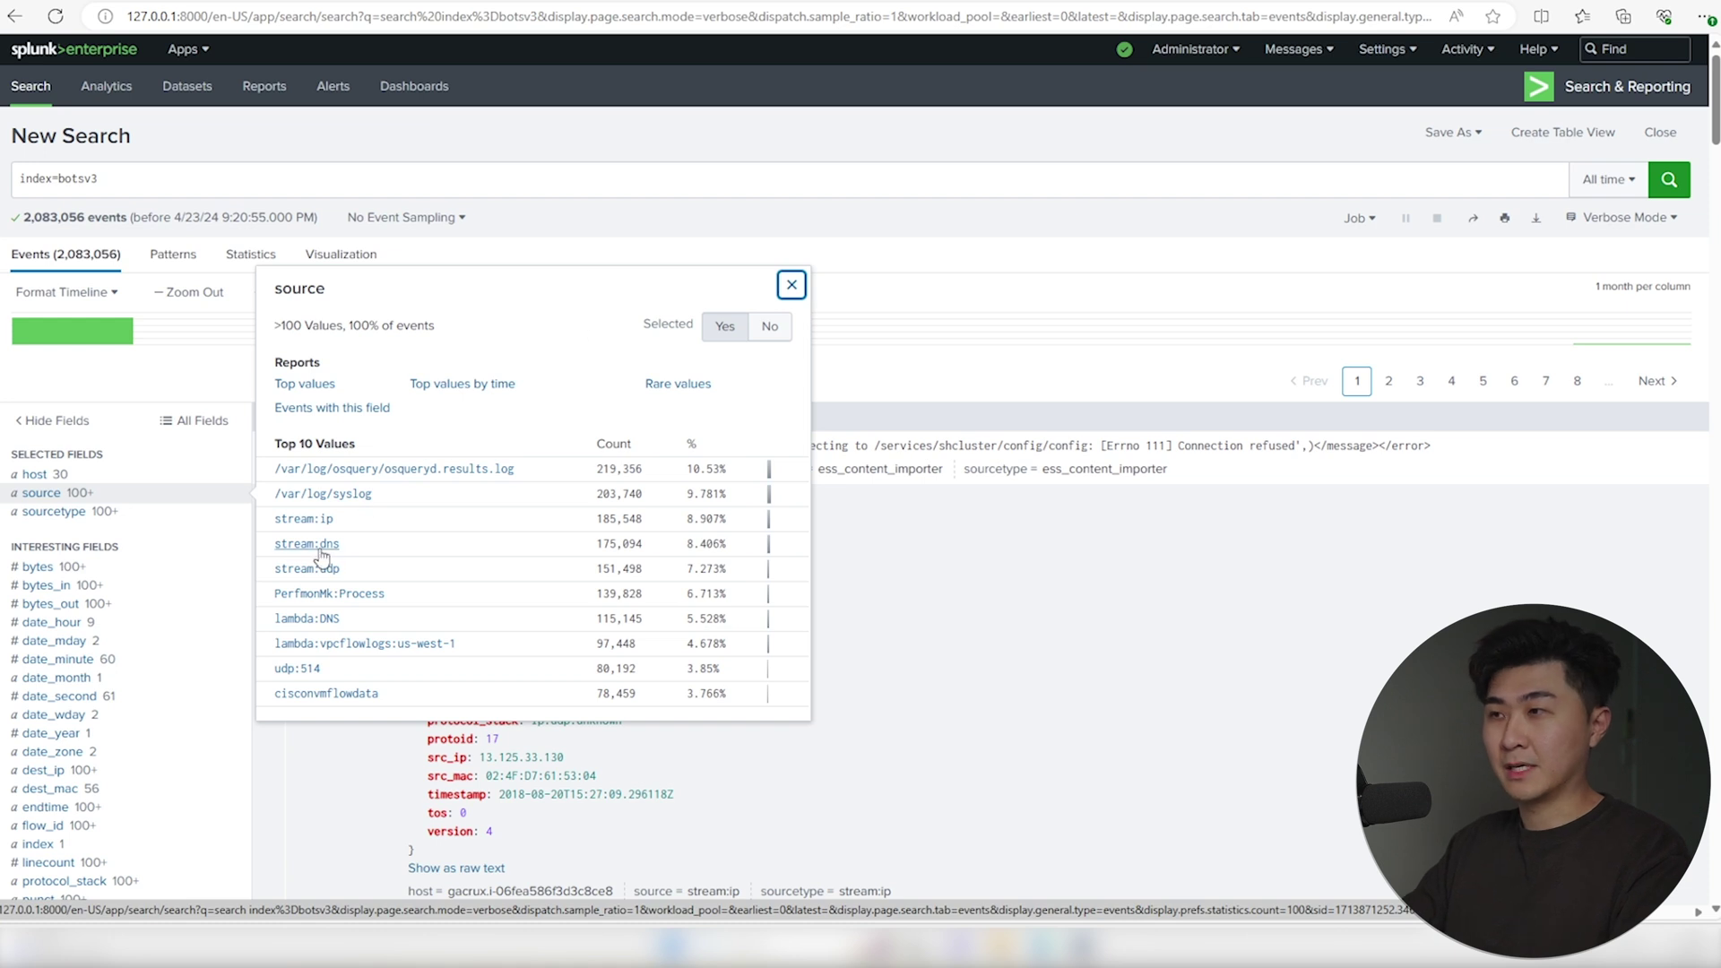
# Filter the search to source stream:ip and expand the first event's field details
pyautogui.click(304, 519)
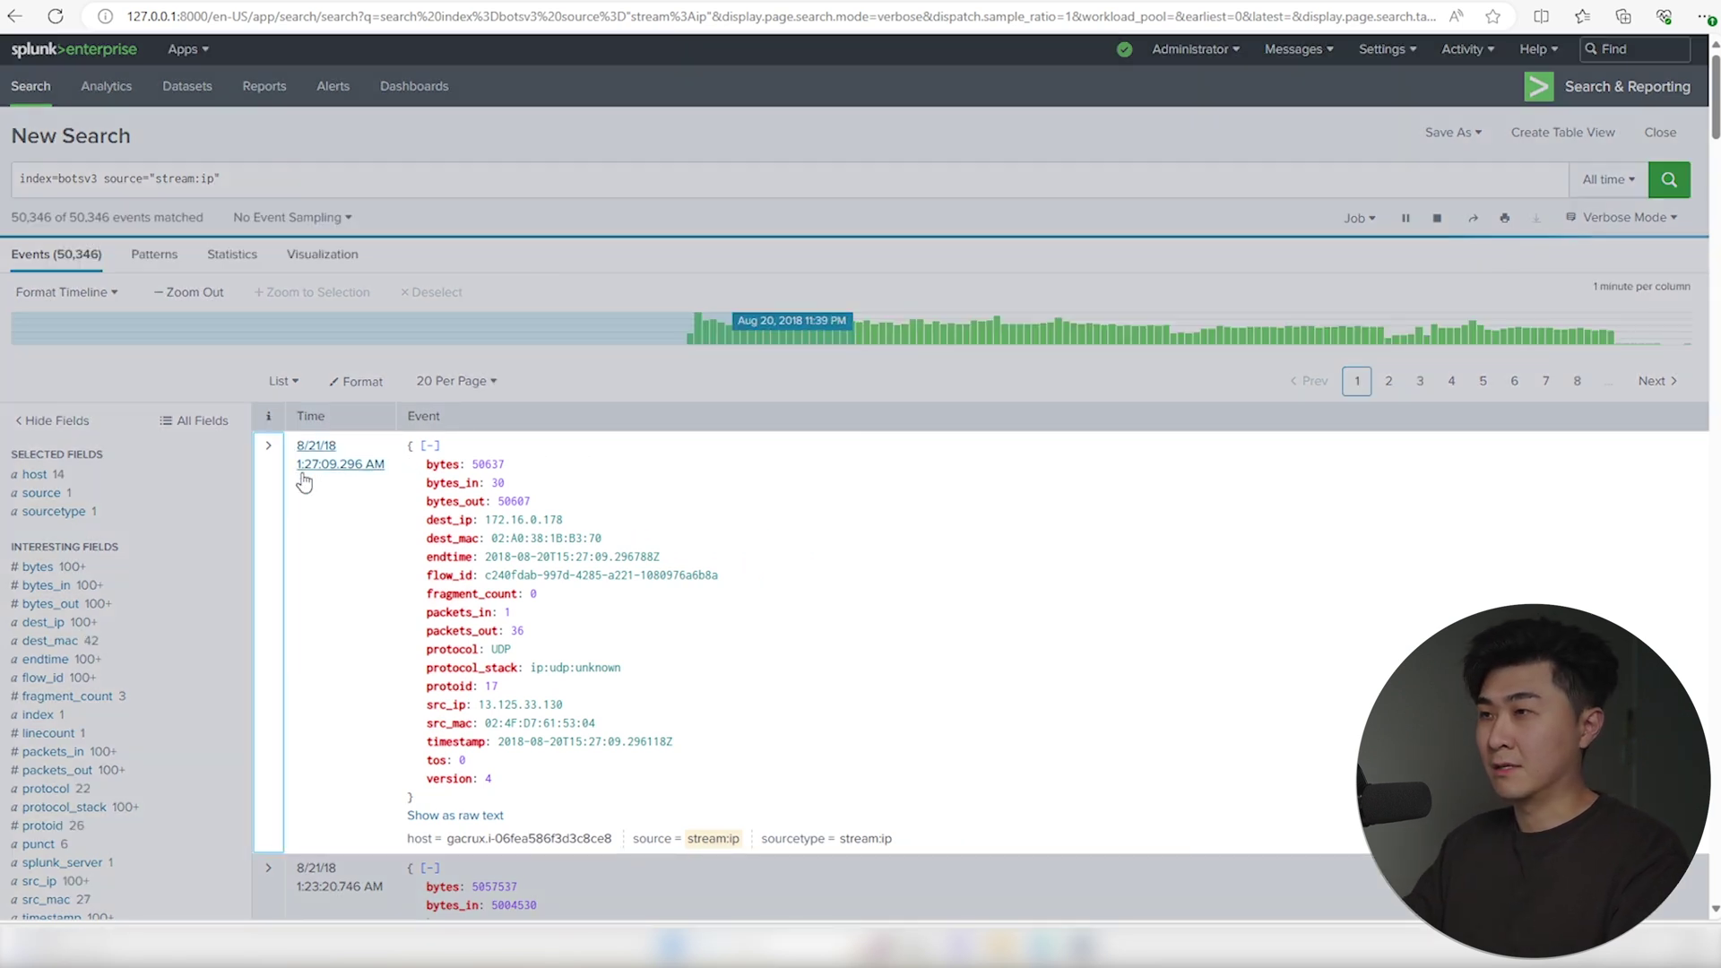
pyautogui.click(336, 481)
pyautogui.scroll(-3, 449, 485)
pyautogui.scroll(-3, 450, 485)
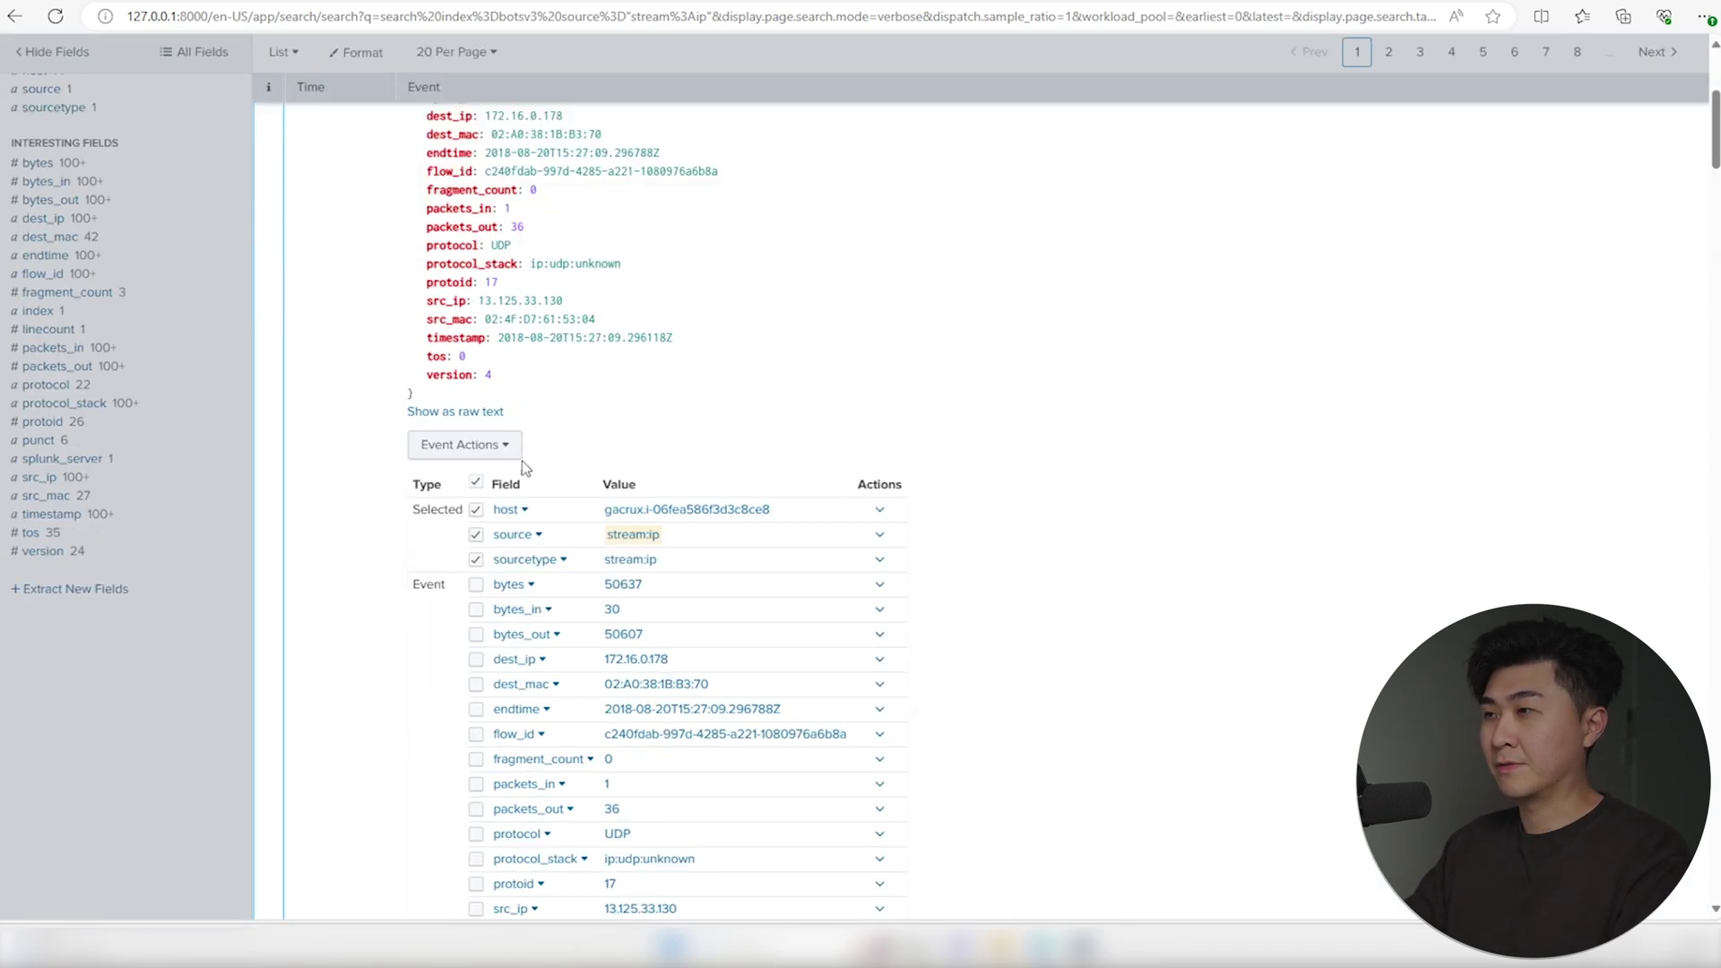
pyautogui.scroll(-2, 672, 472)
pyautogui.scroll(-2, 634, 426)
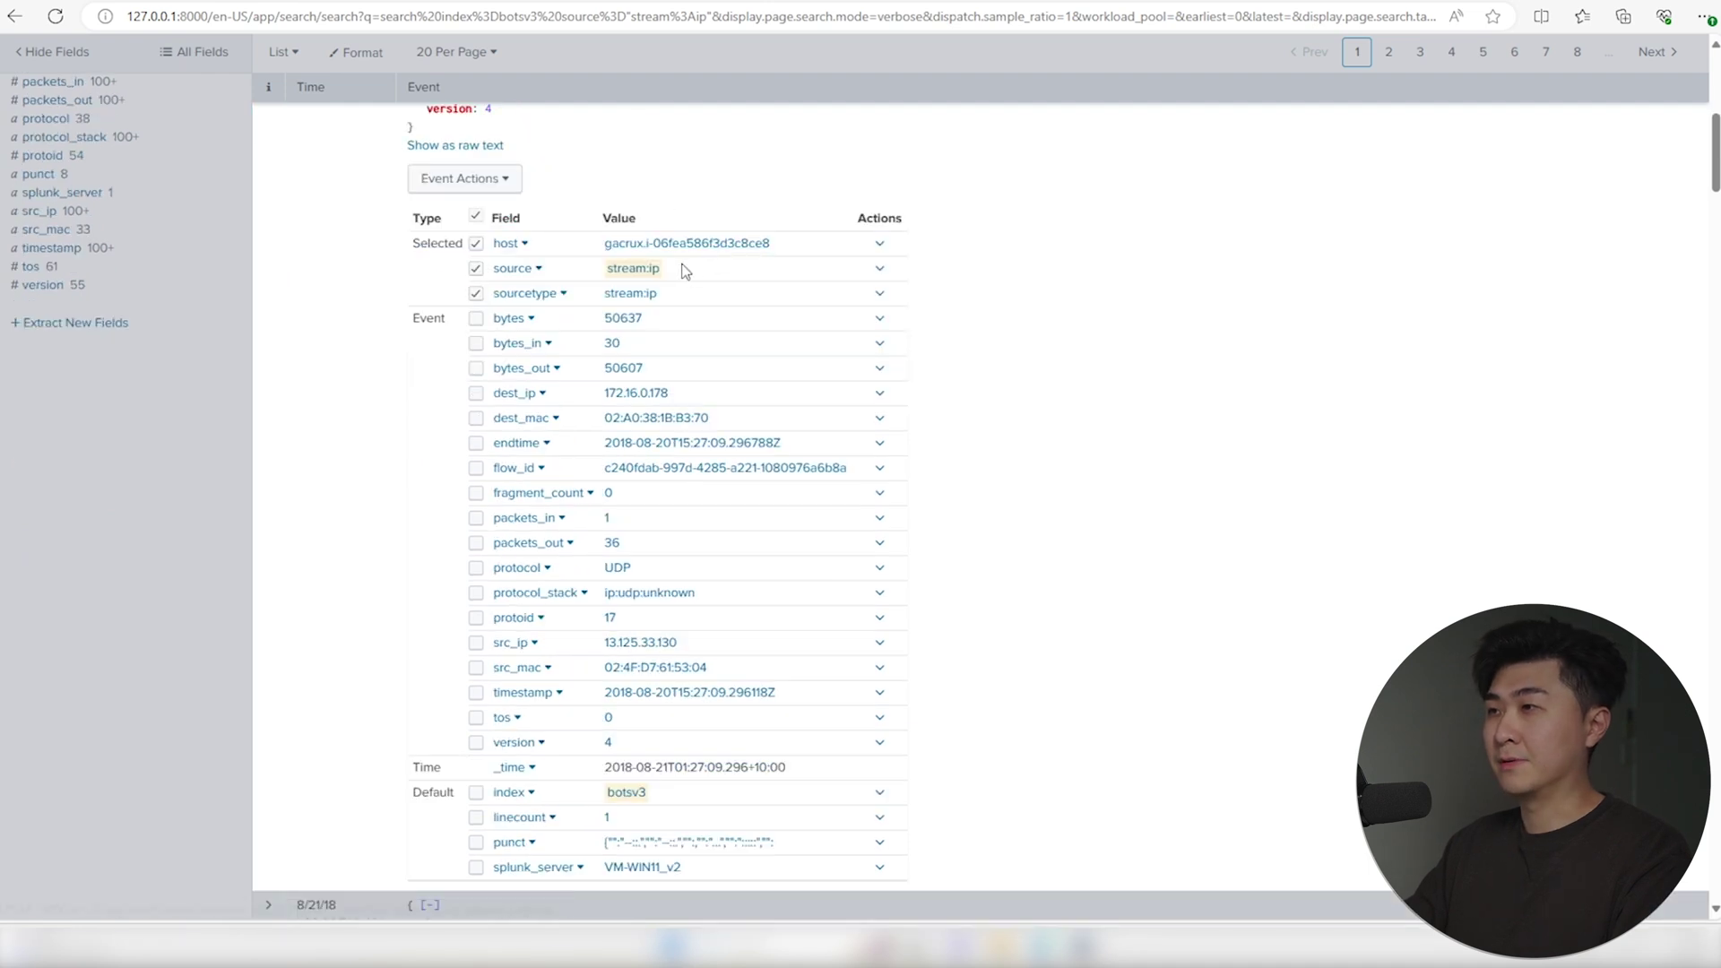
# Highlight stream:ip, src_ip 13.125.33.130, dest_ip 172.16.0.178 and the MAC addresses in the first event
pyautogui.doubleClick(632, 268)
pyautogui.click(1127, 635)
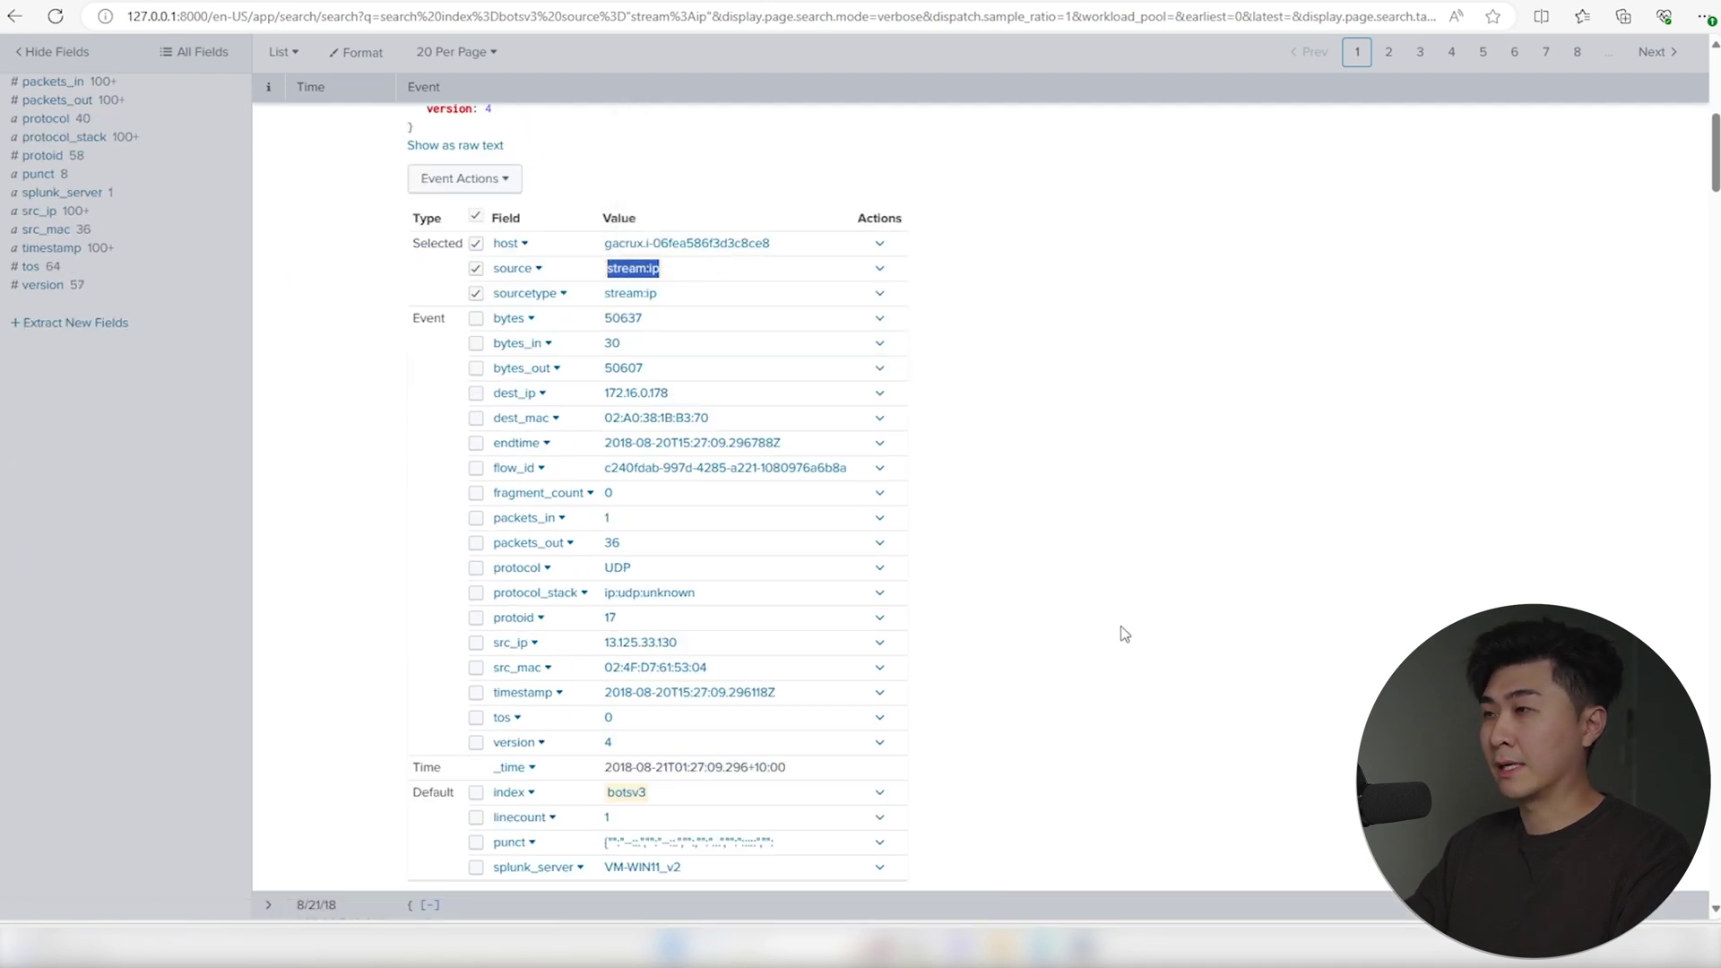
pyautogui.moveTo(680, 642); pyautogui.dragTo(604, 644)
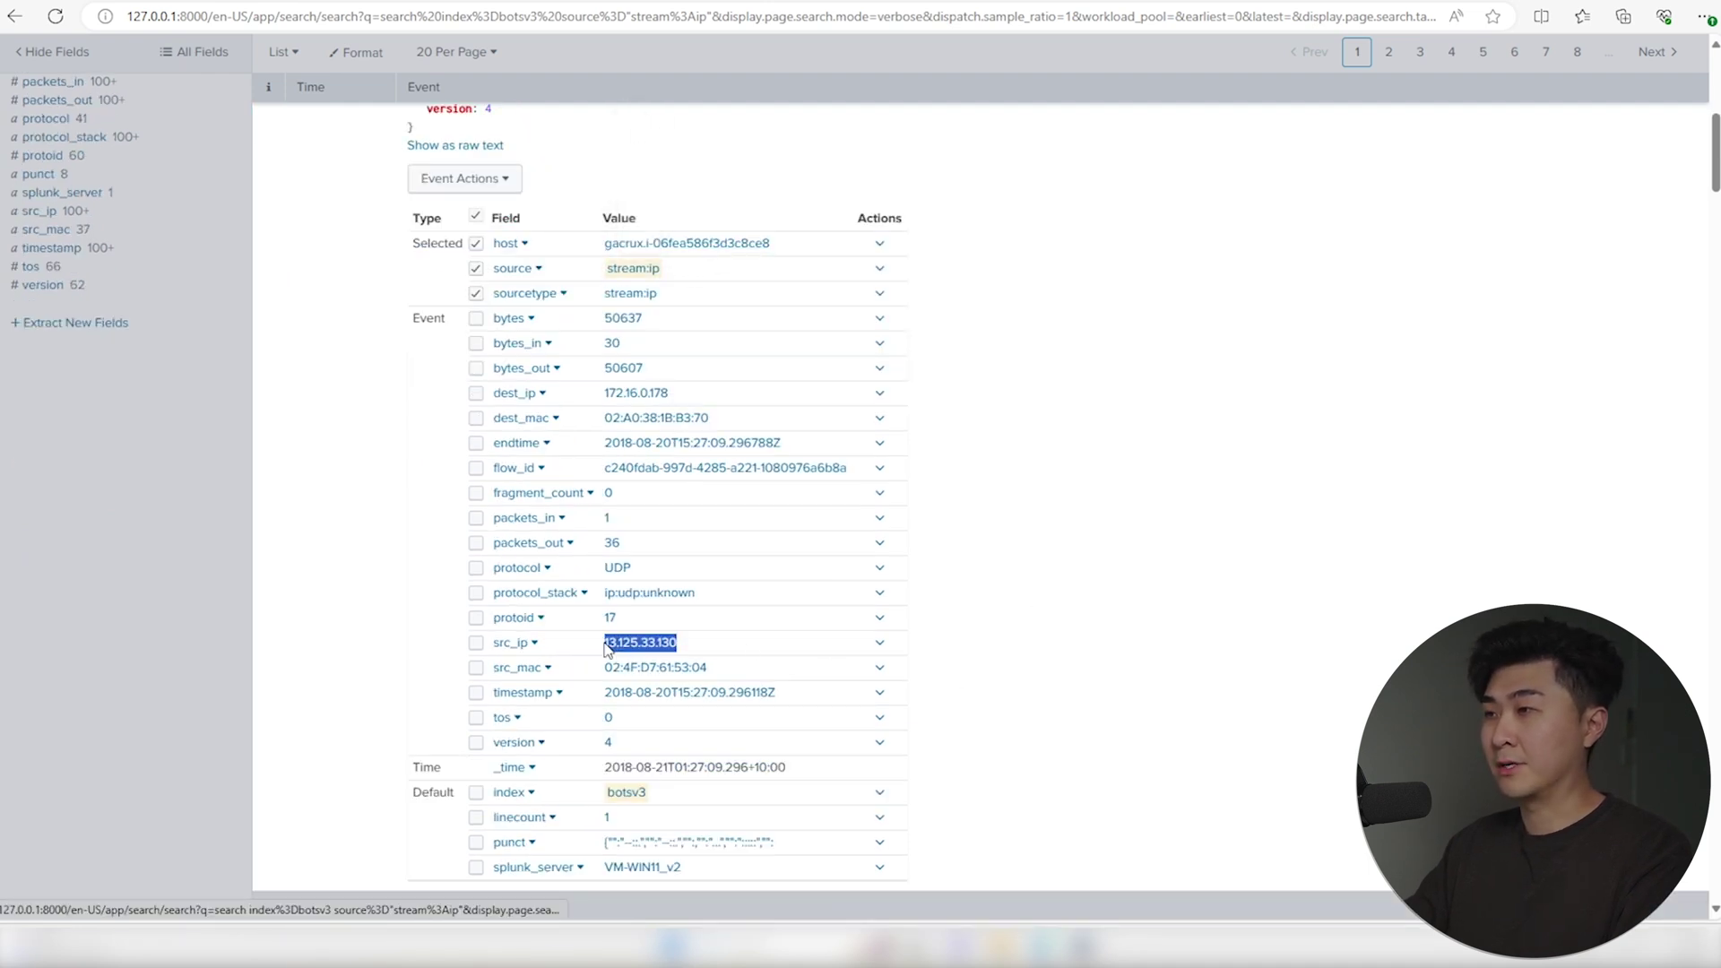
pyautogui.click(700, 495)
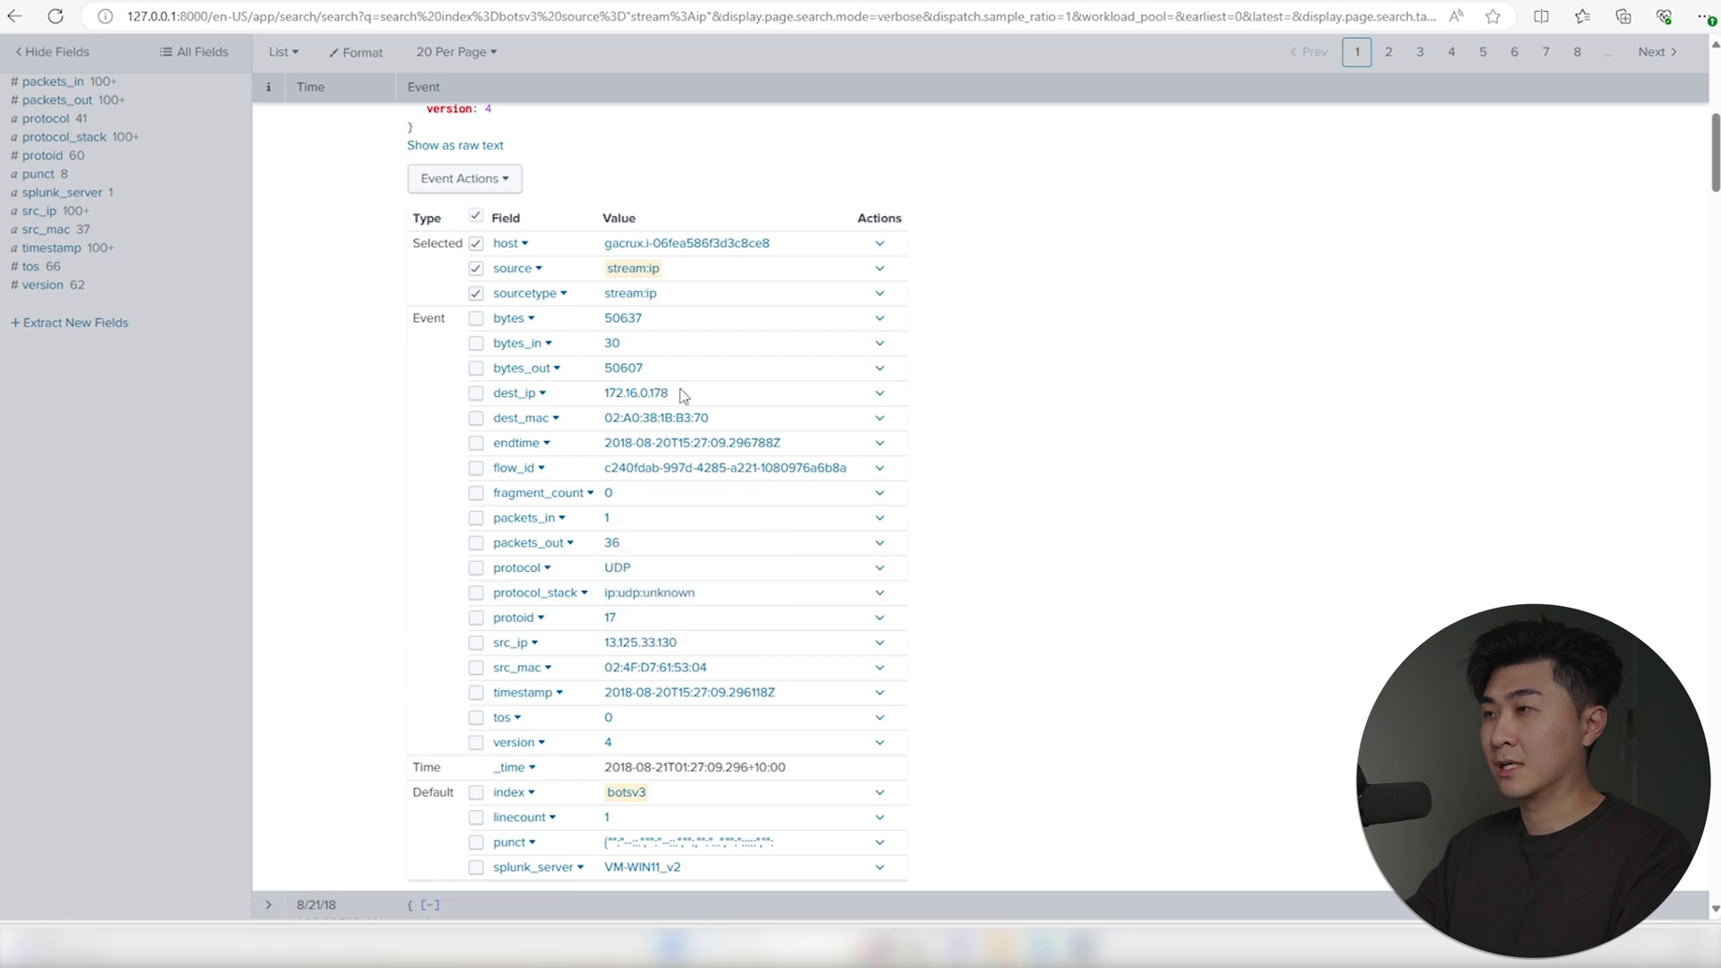
pyautogui.doubleClick(635, 393)
pyautogui.click(1130, 499)
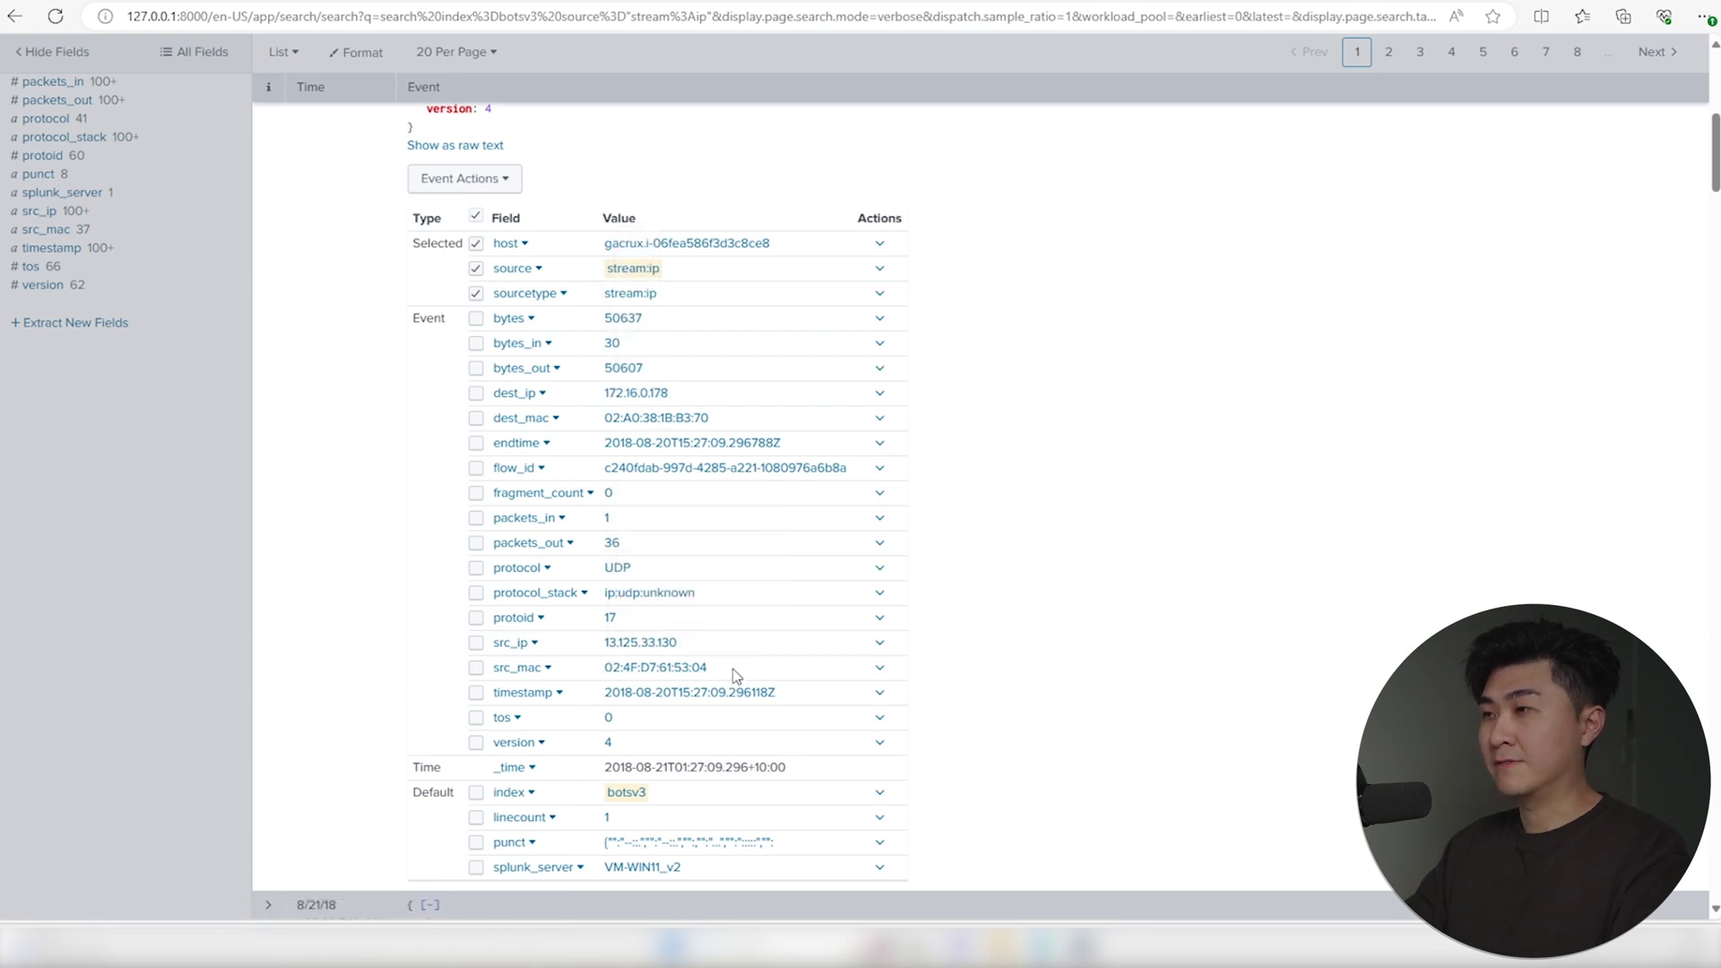
pyautogui.moveTo(709, 668); pyautogui.dragTo(604, 668)
pyautogui.click(737, 420)
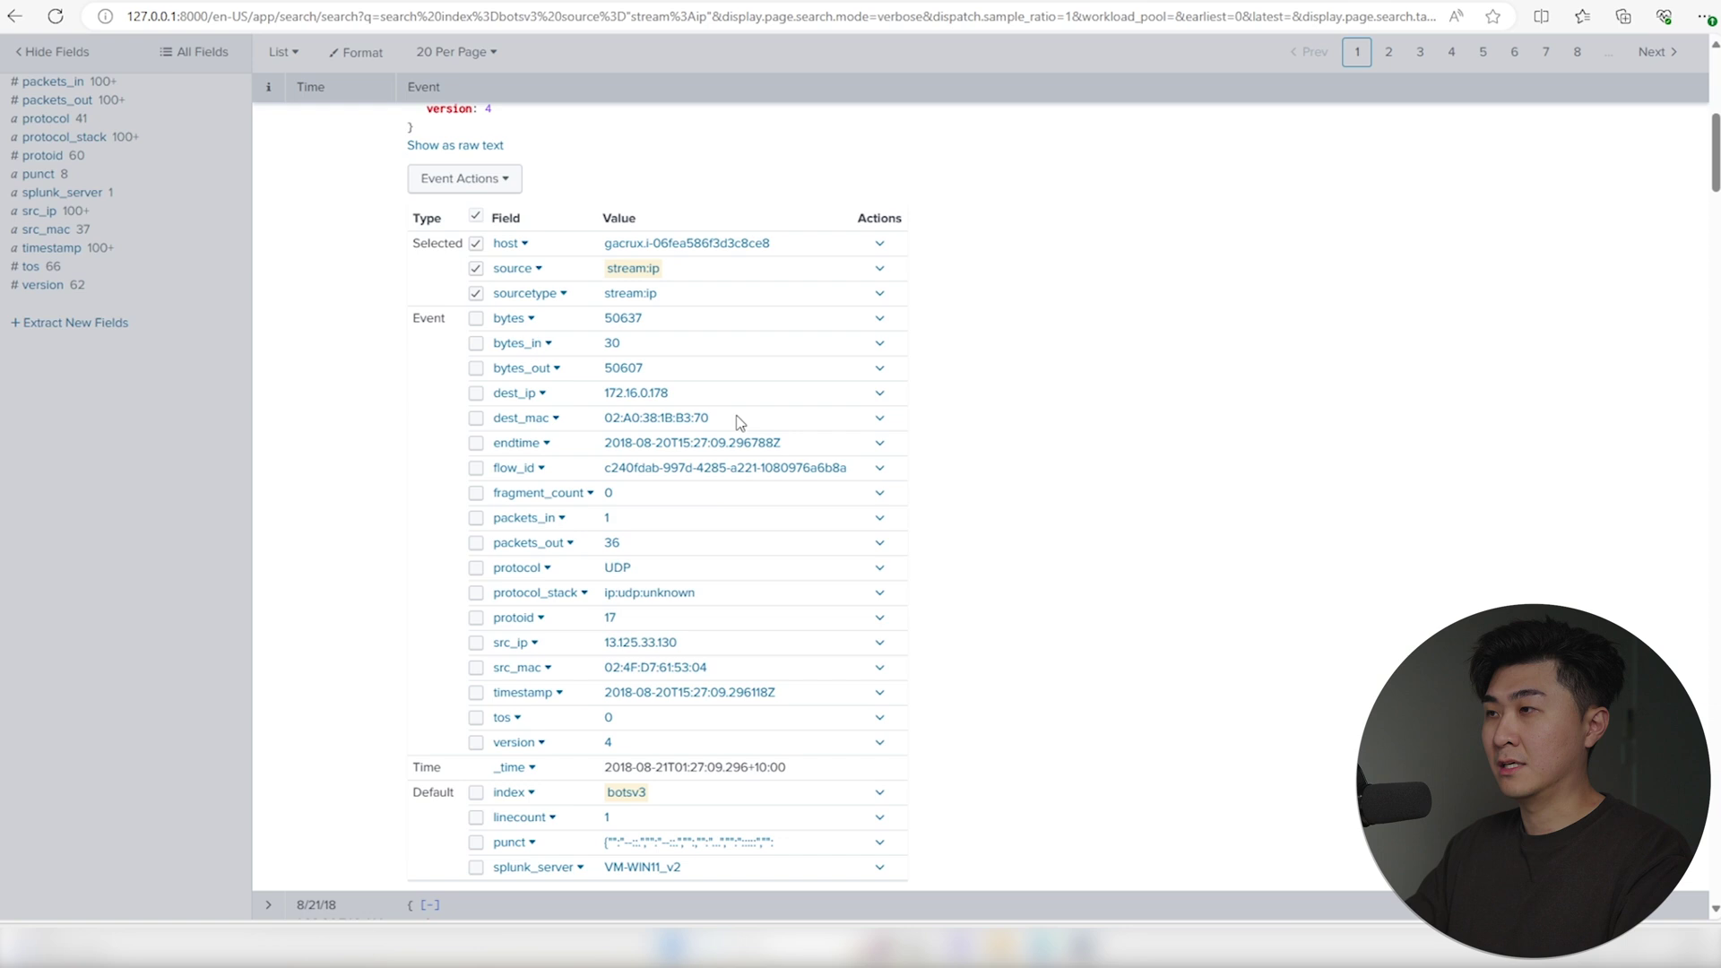
pyautogui.moveTo(710, 418); pyautogui.dragTo(603, 418)
pyautogui.click(1342, 559)
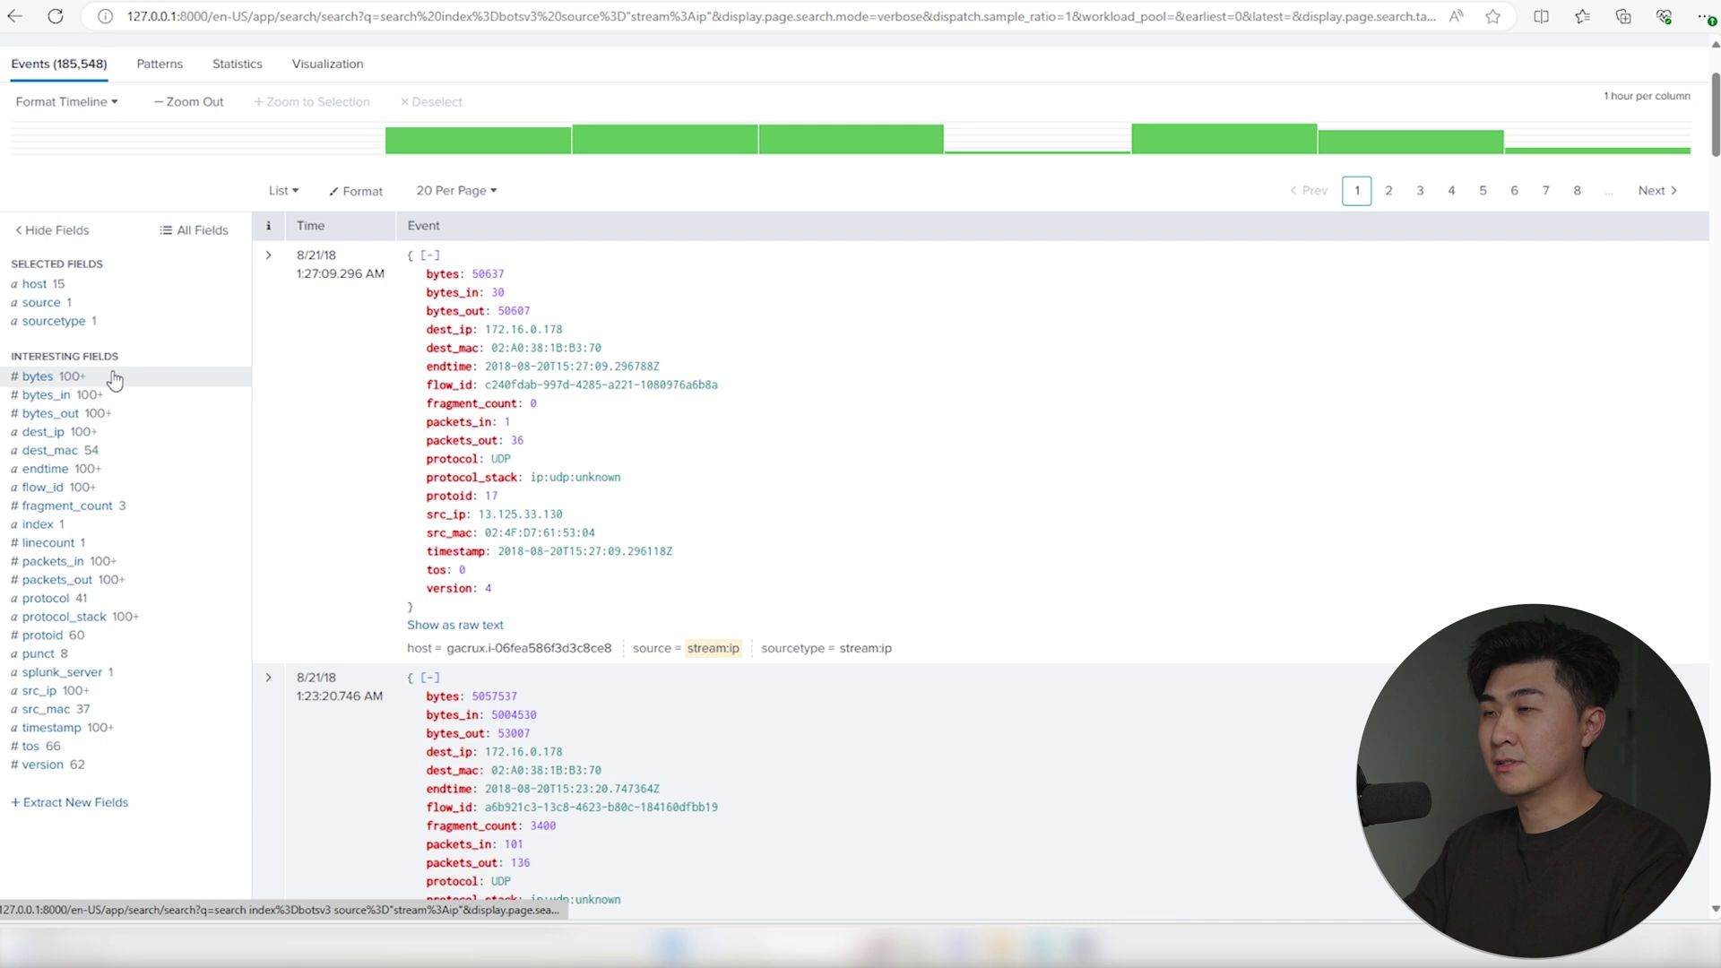
pyautogui.click(38, 377)
pyautogui.click(46, 394)
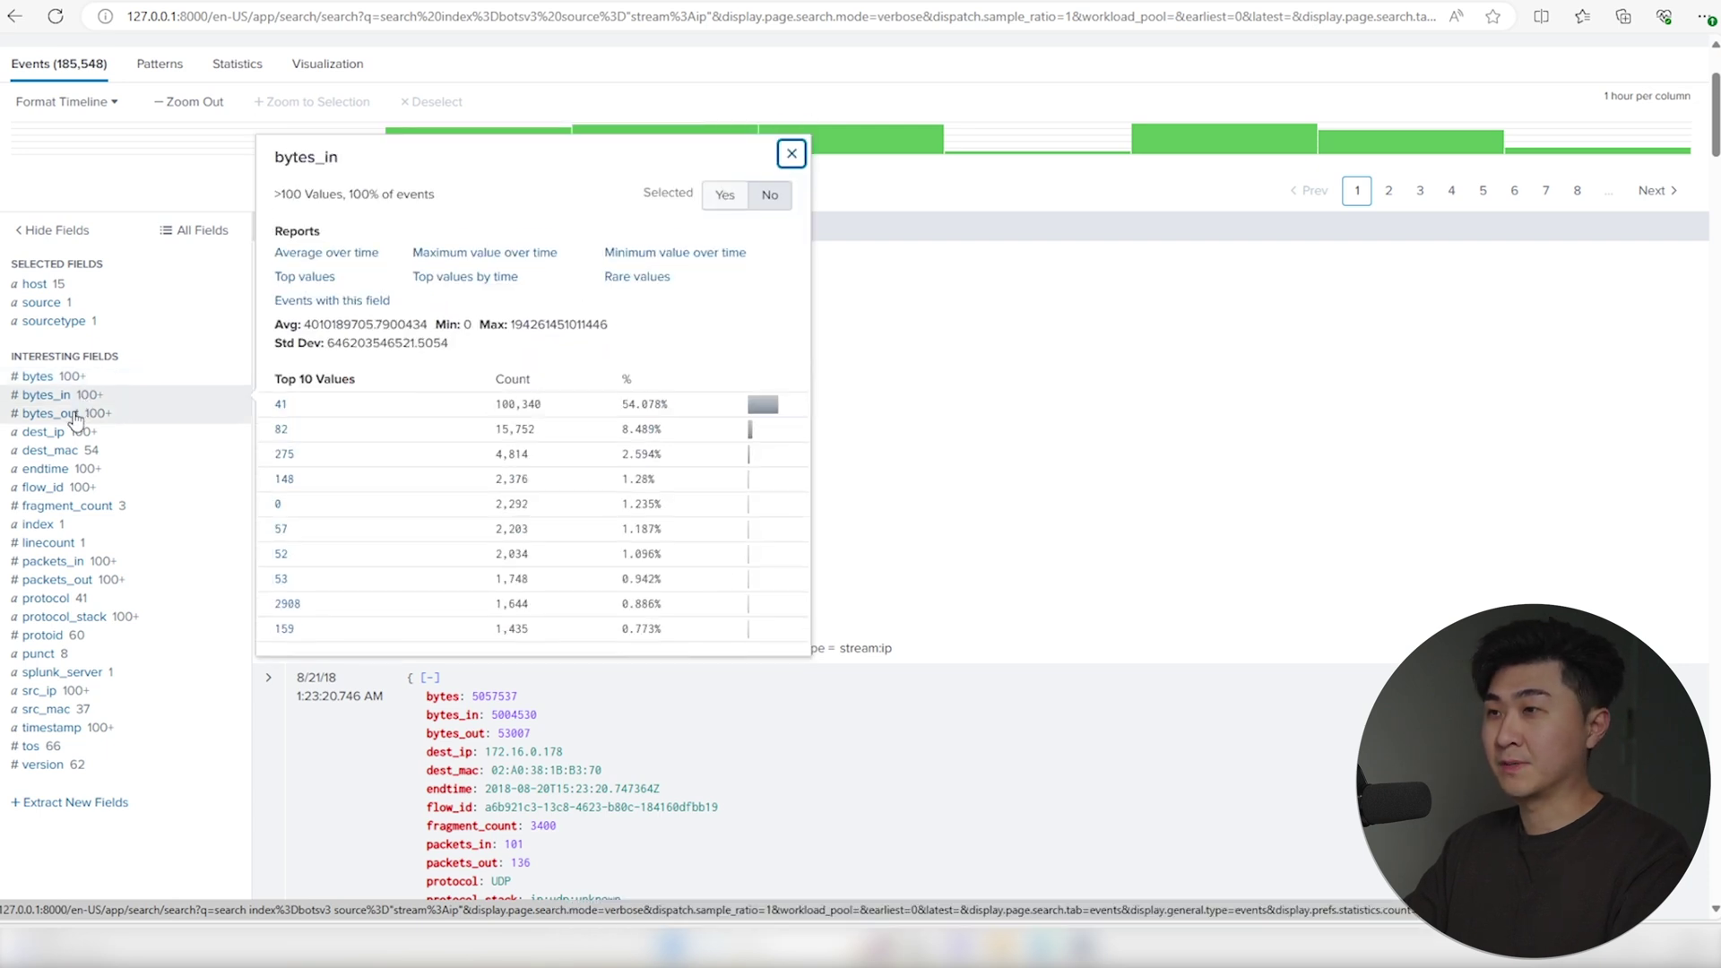
pyautogui.click(52, 413)
pyautogui.click(53, 561)
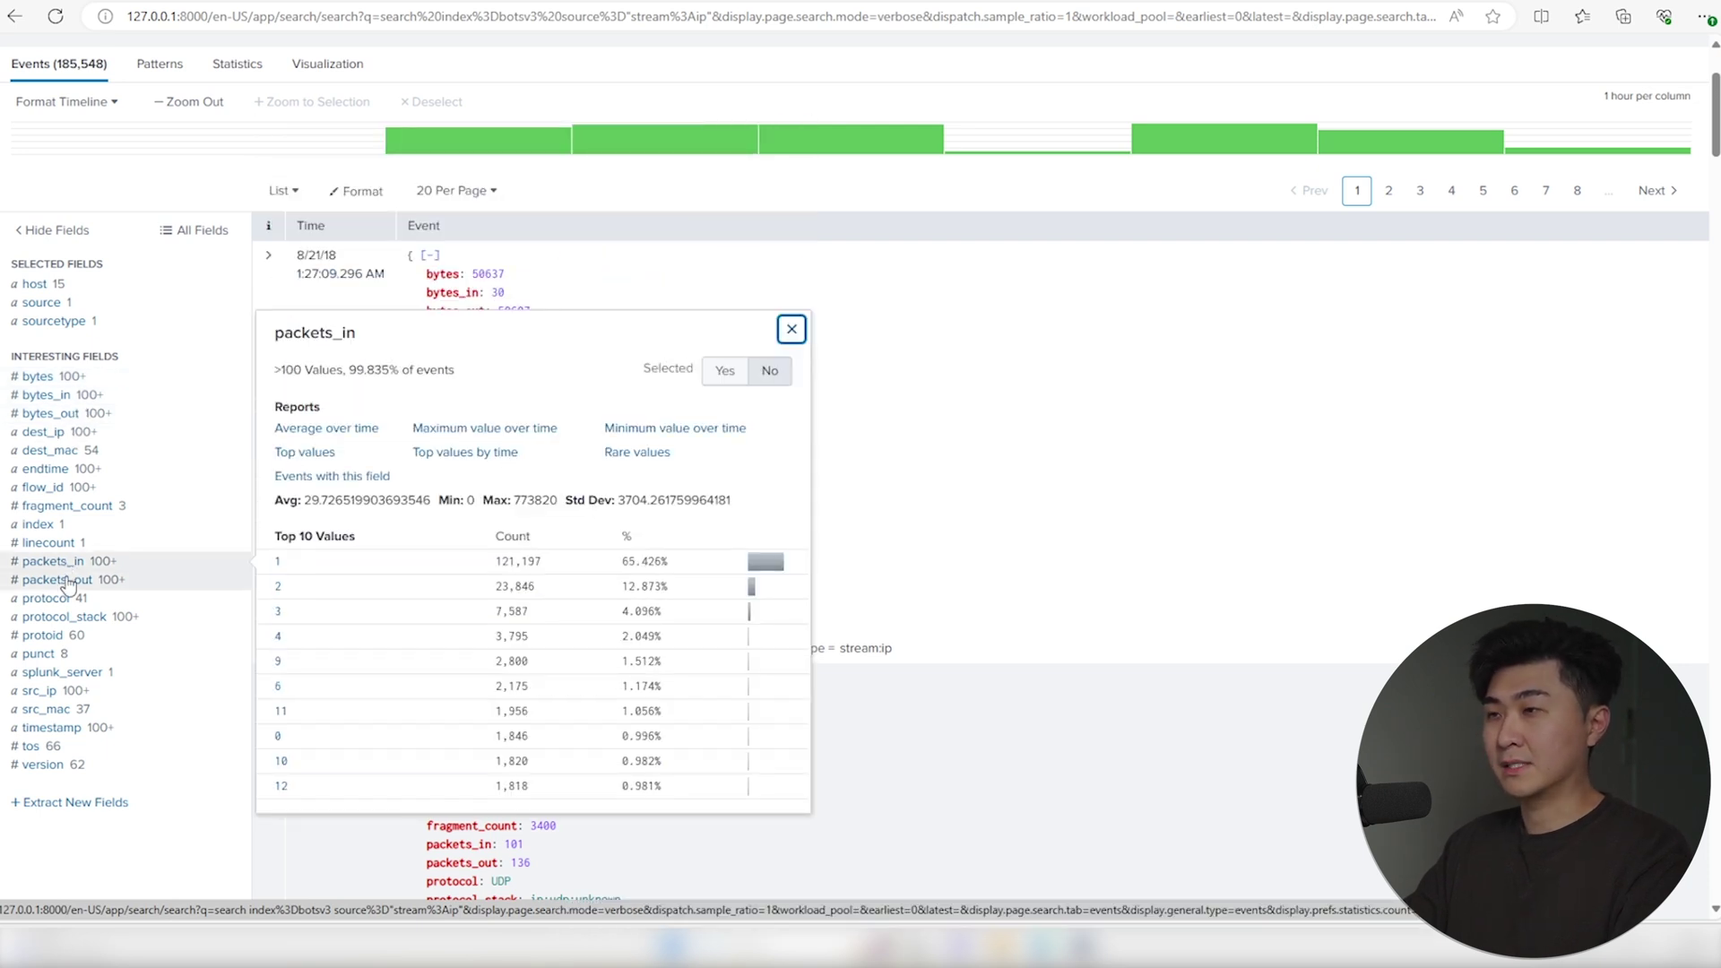
pyautogui.click(56, 580)
pyautogui.click(46, 598)
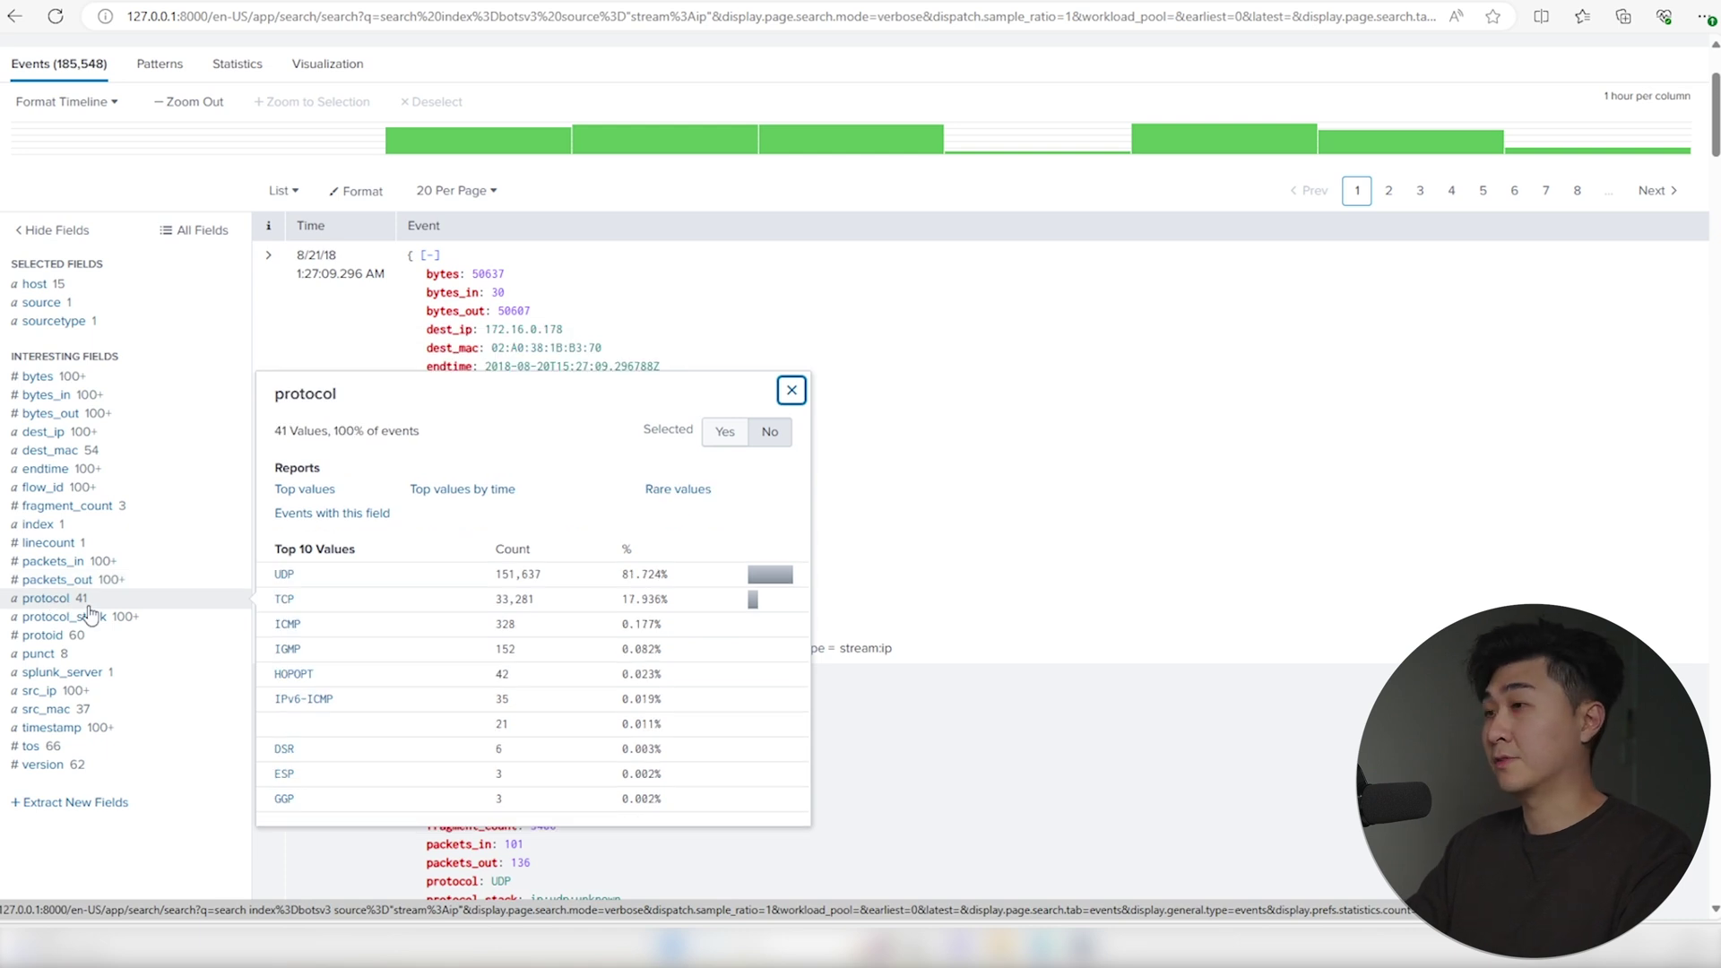
pyautogui.click(750, 516)
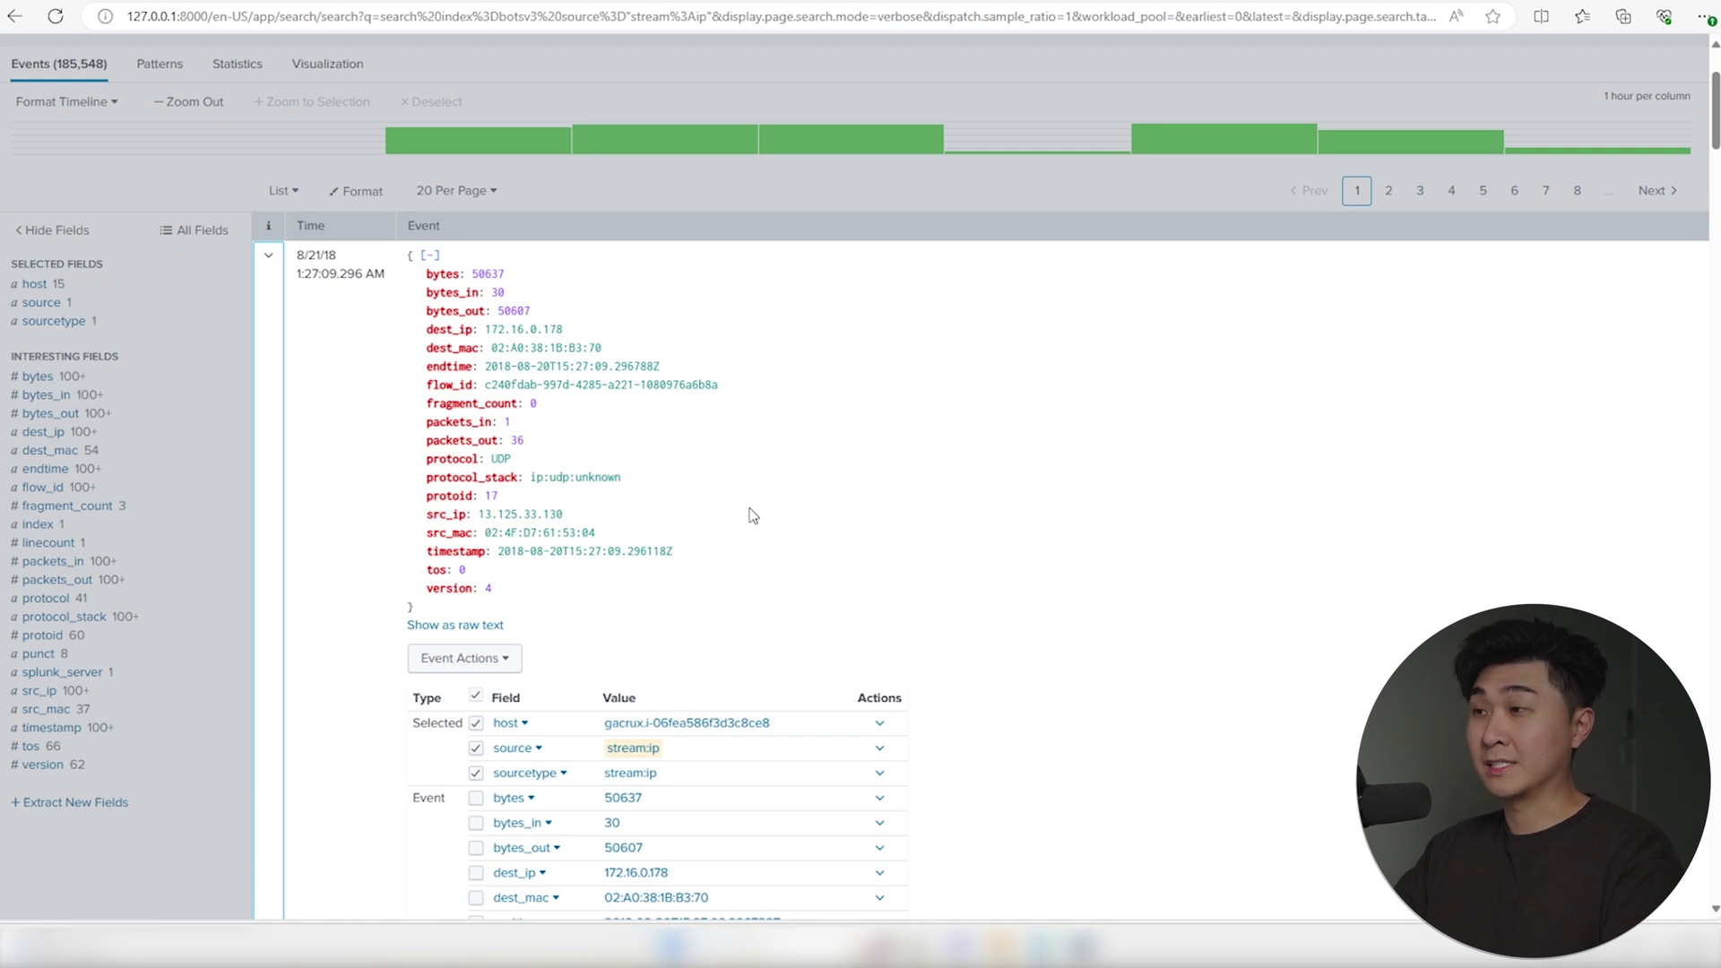
pyautogui.scroll(-3, 751, 515)
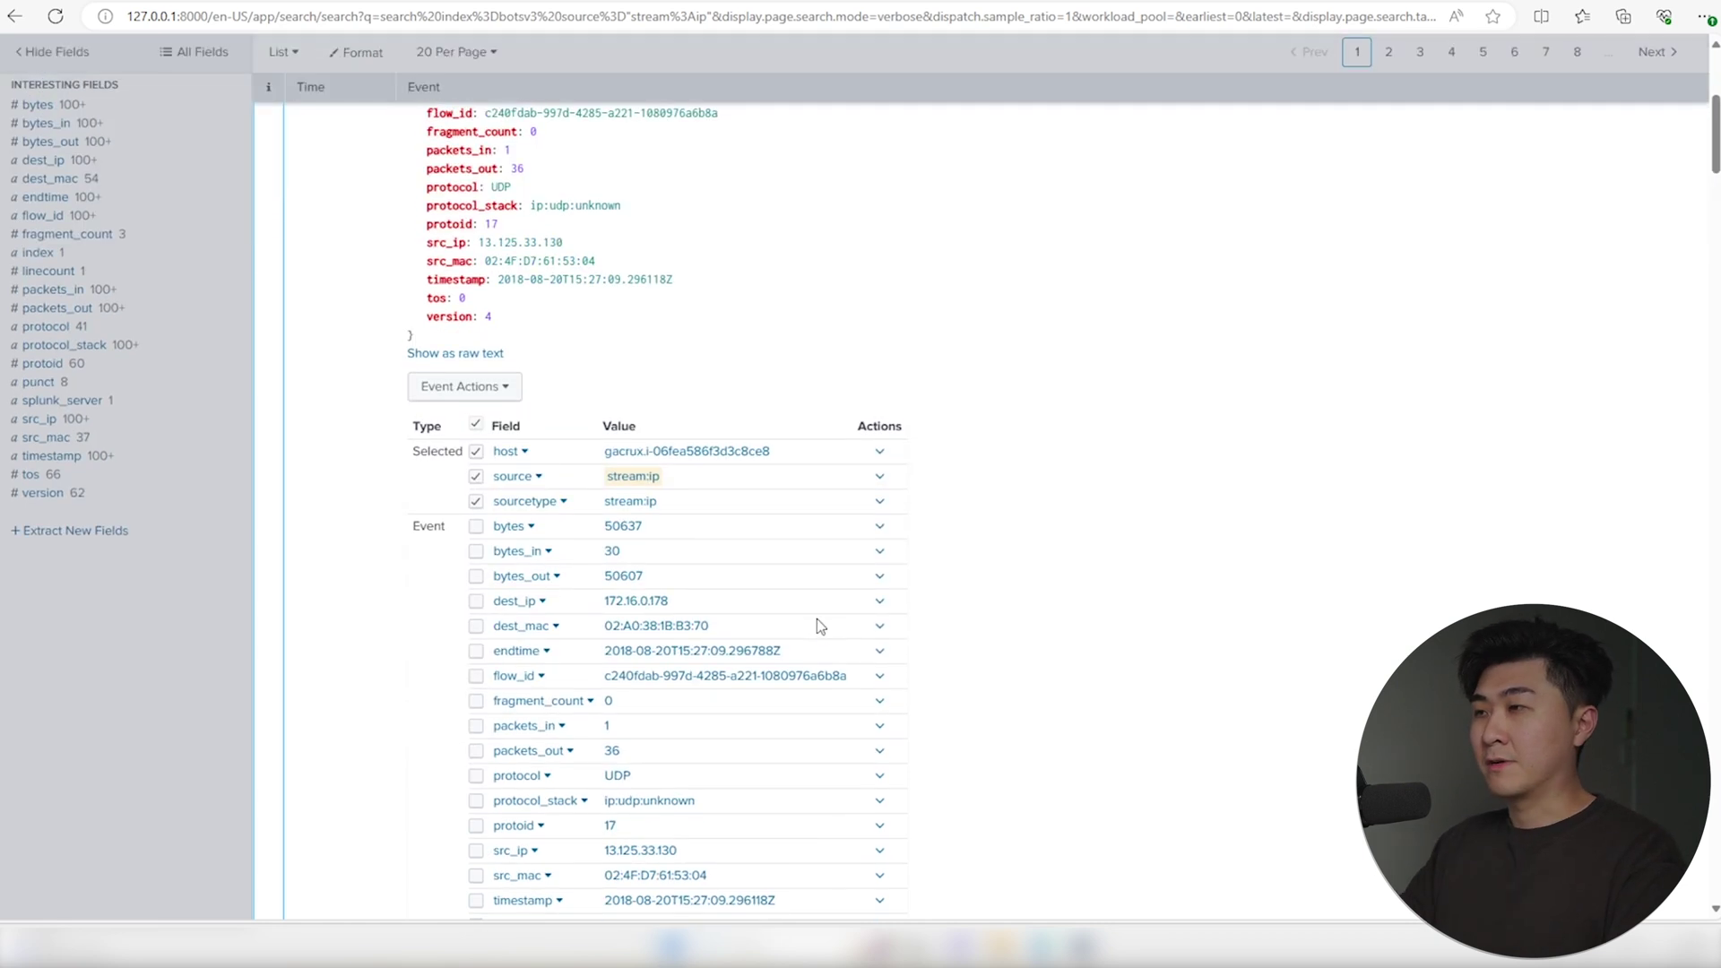
pyautogui.moveTo(677, 717); pyautogui.dragTo(604, 716)
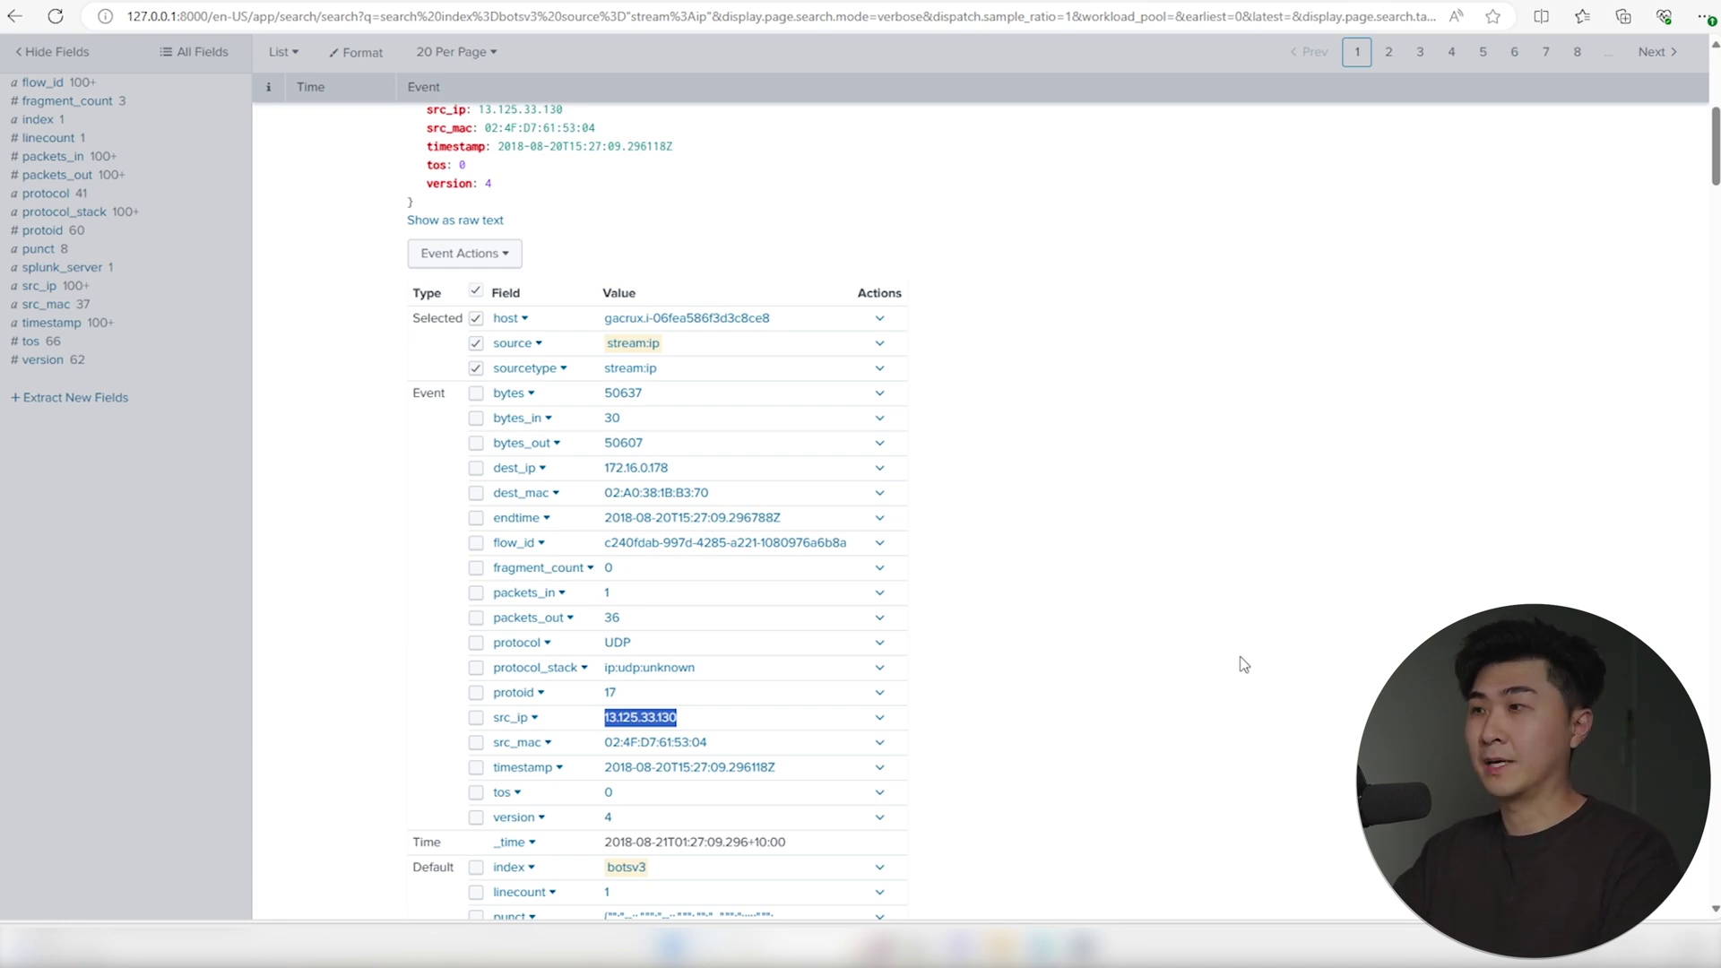
pyautogui.click(1207, 651)
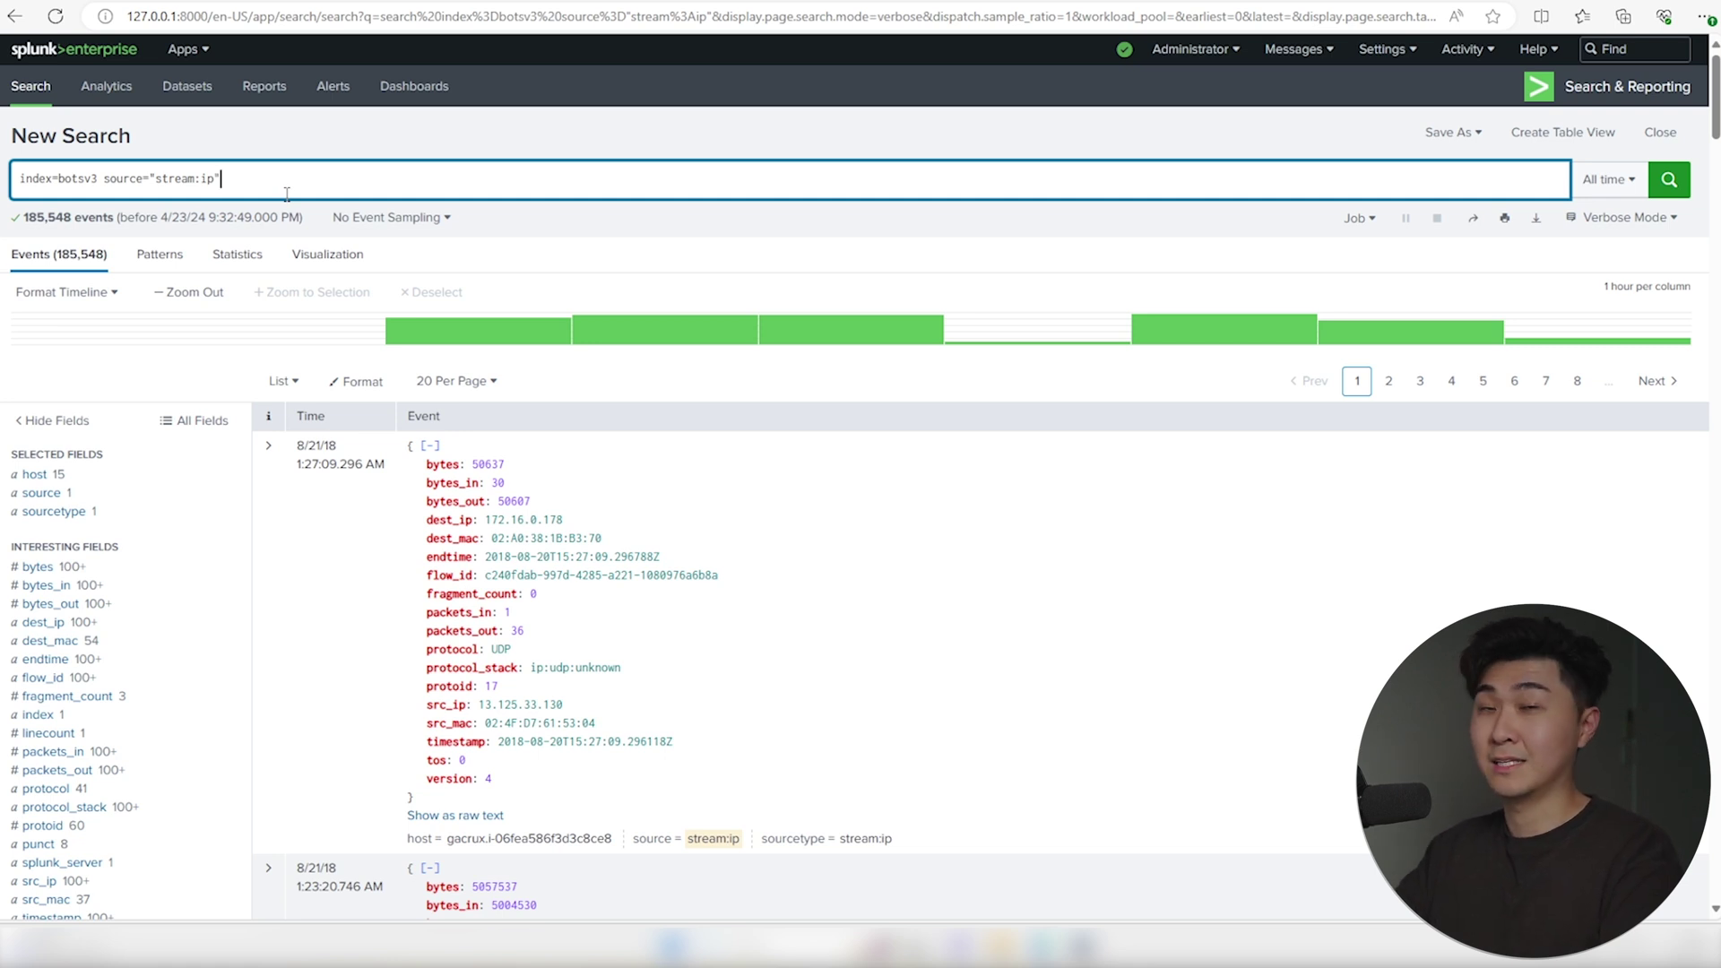
# Add '| table _time src_ip dest_ip' on a new line and run it, listing 185,548 flows
pyautogui.hotkey('shift', 'Return')
pyautogui.write('|')
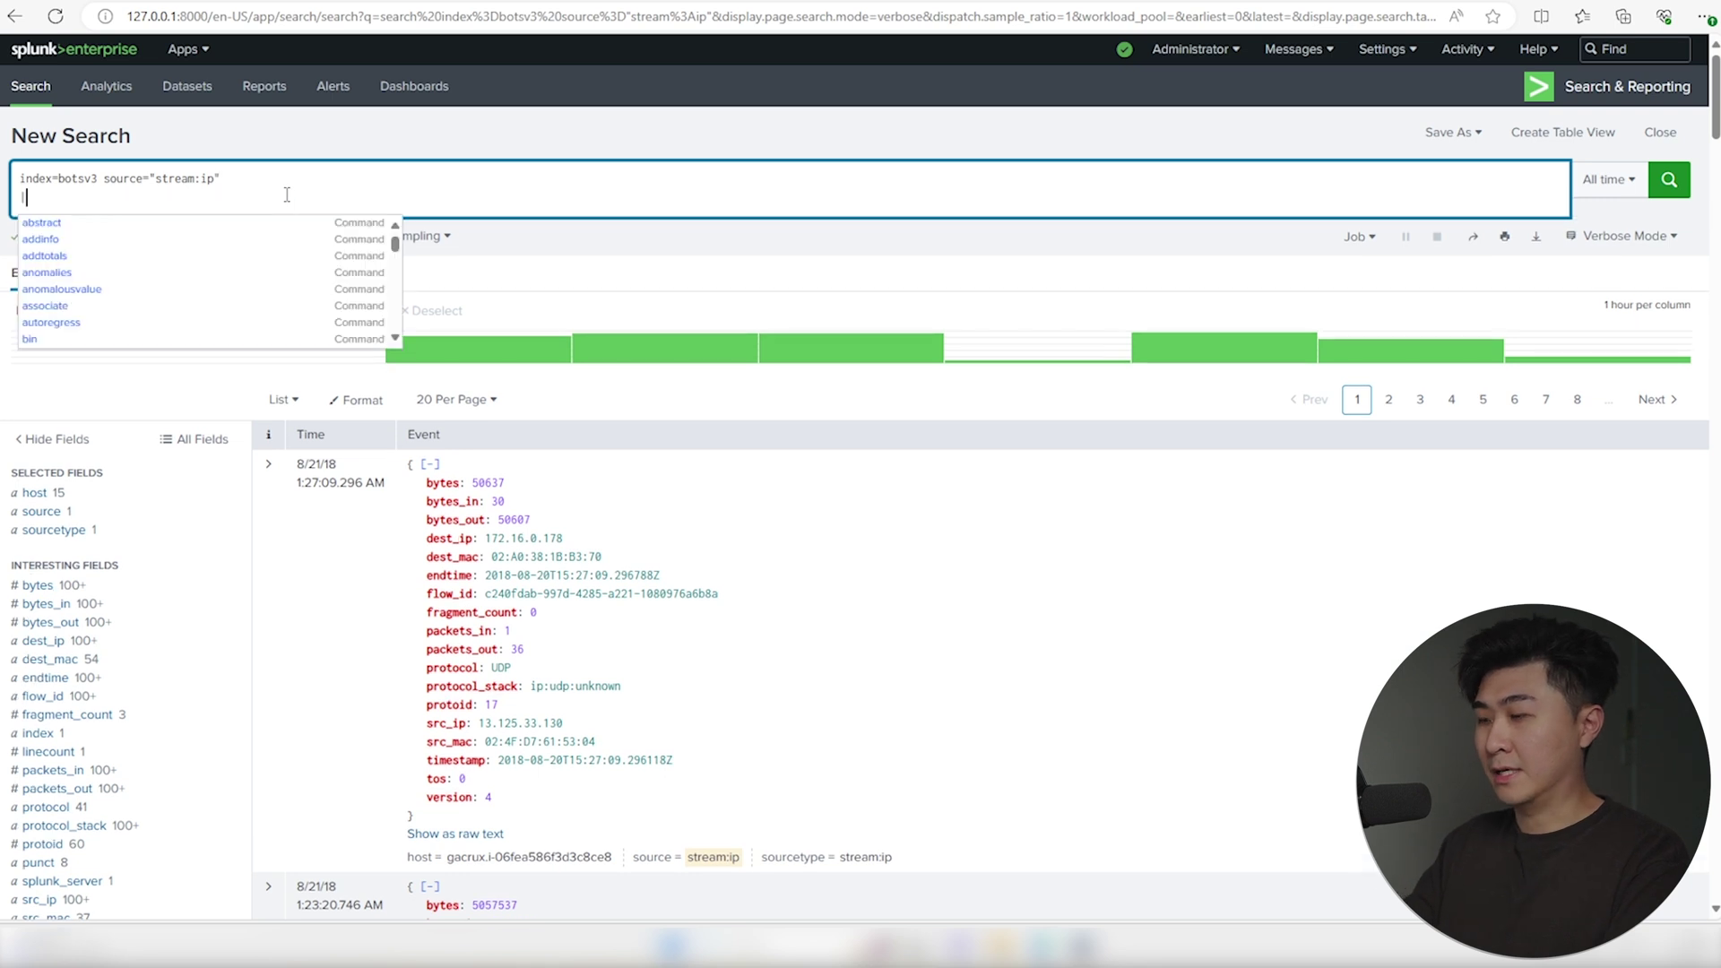
pyautogui.write(' table')
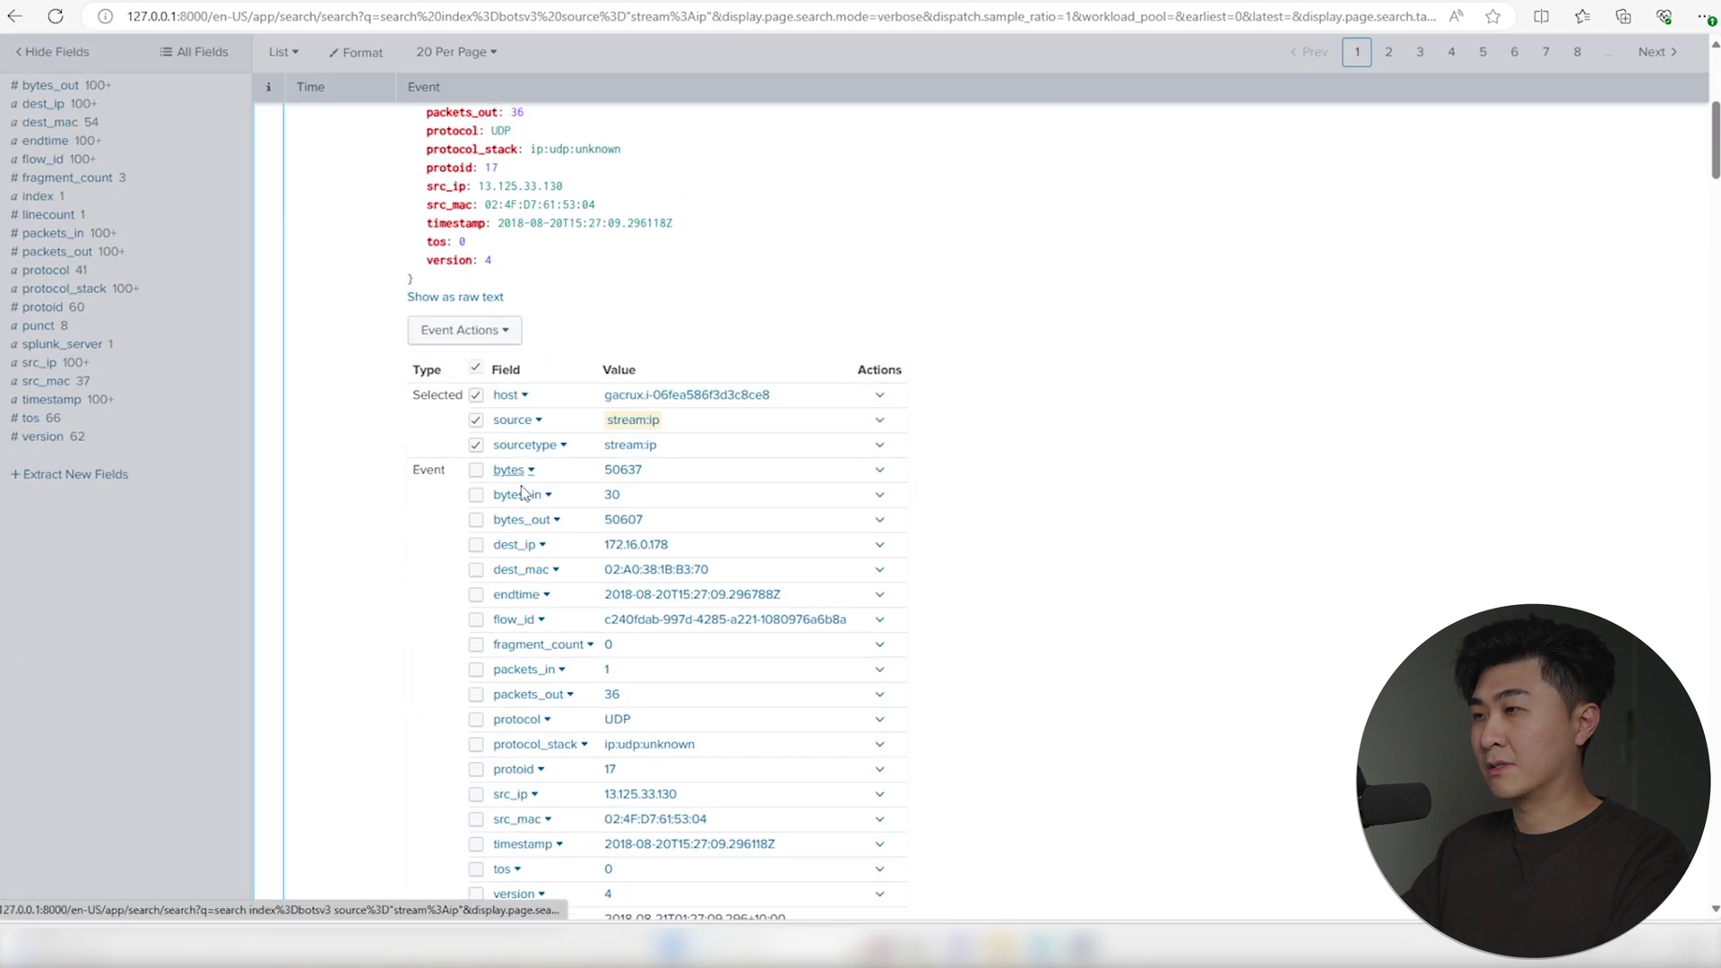
pyautogui.scroll(-2, 544, 574)
pyautogui.scroll(-2, 545, 574)
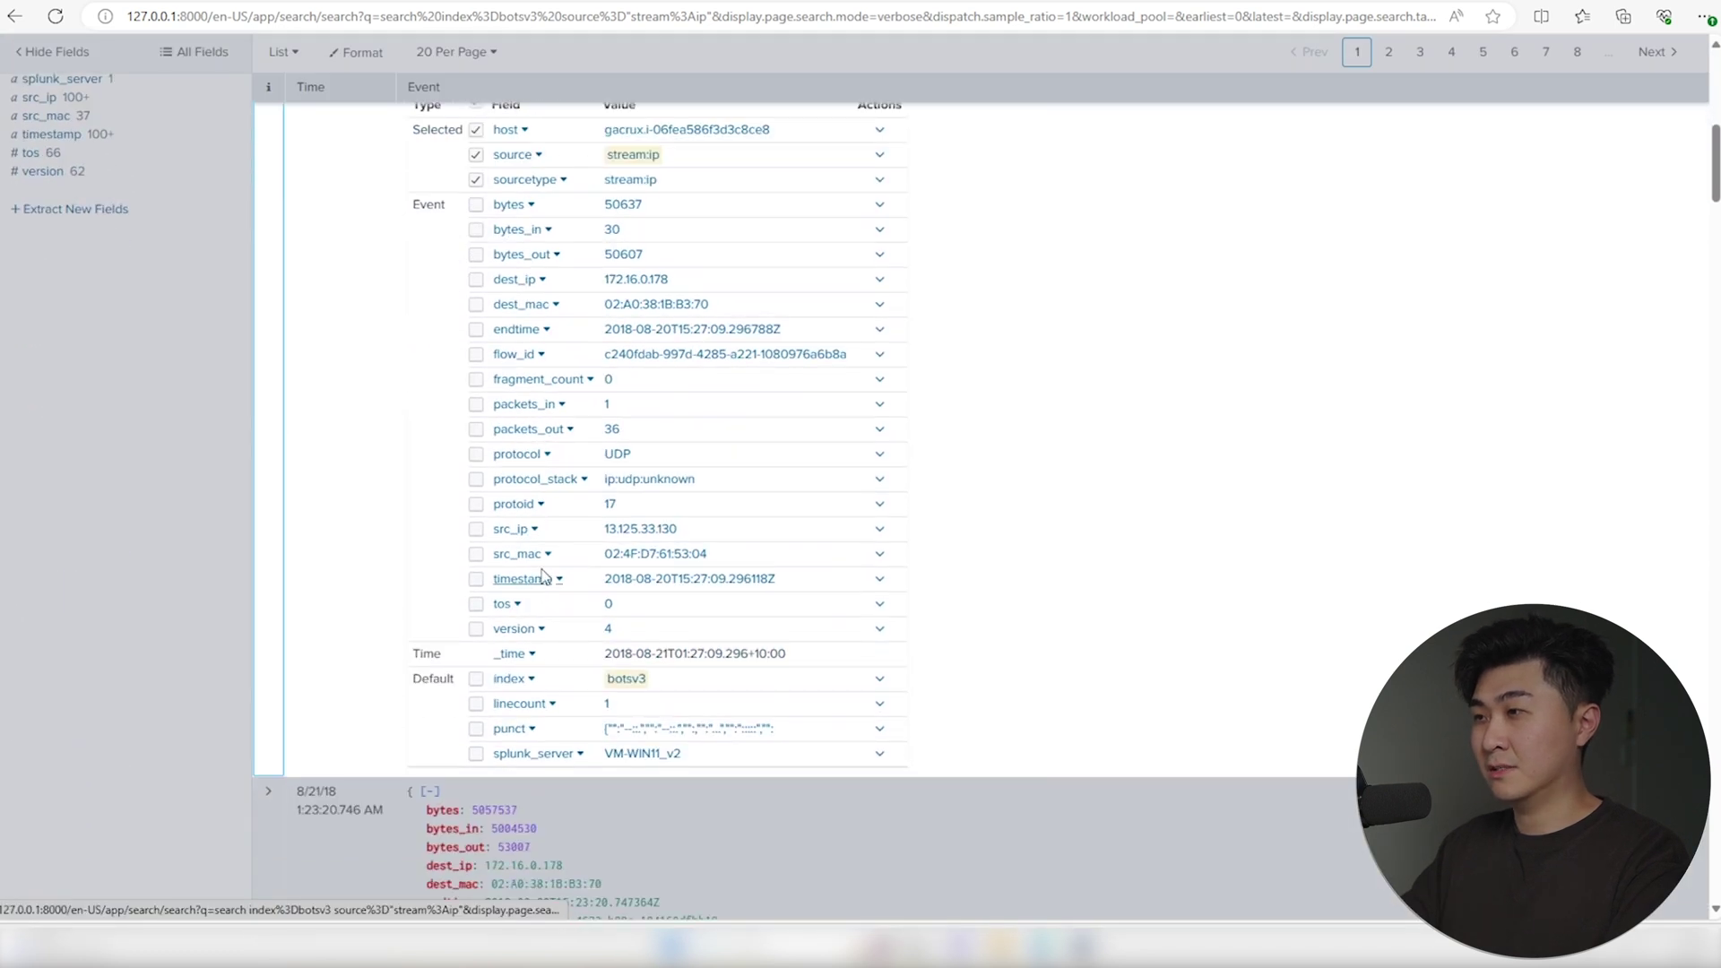
pyautogui.click(513, 529)
pyautogui.doubleClick(308, 80)
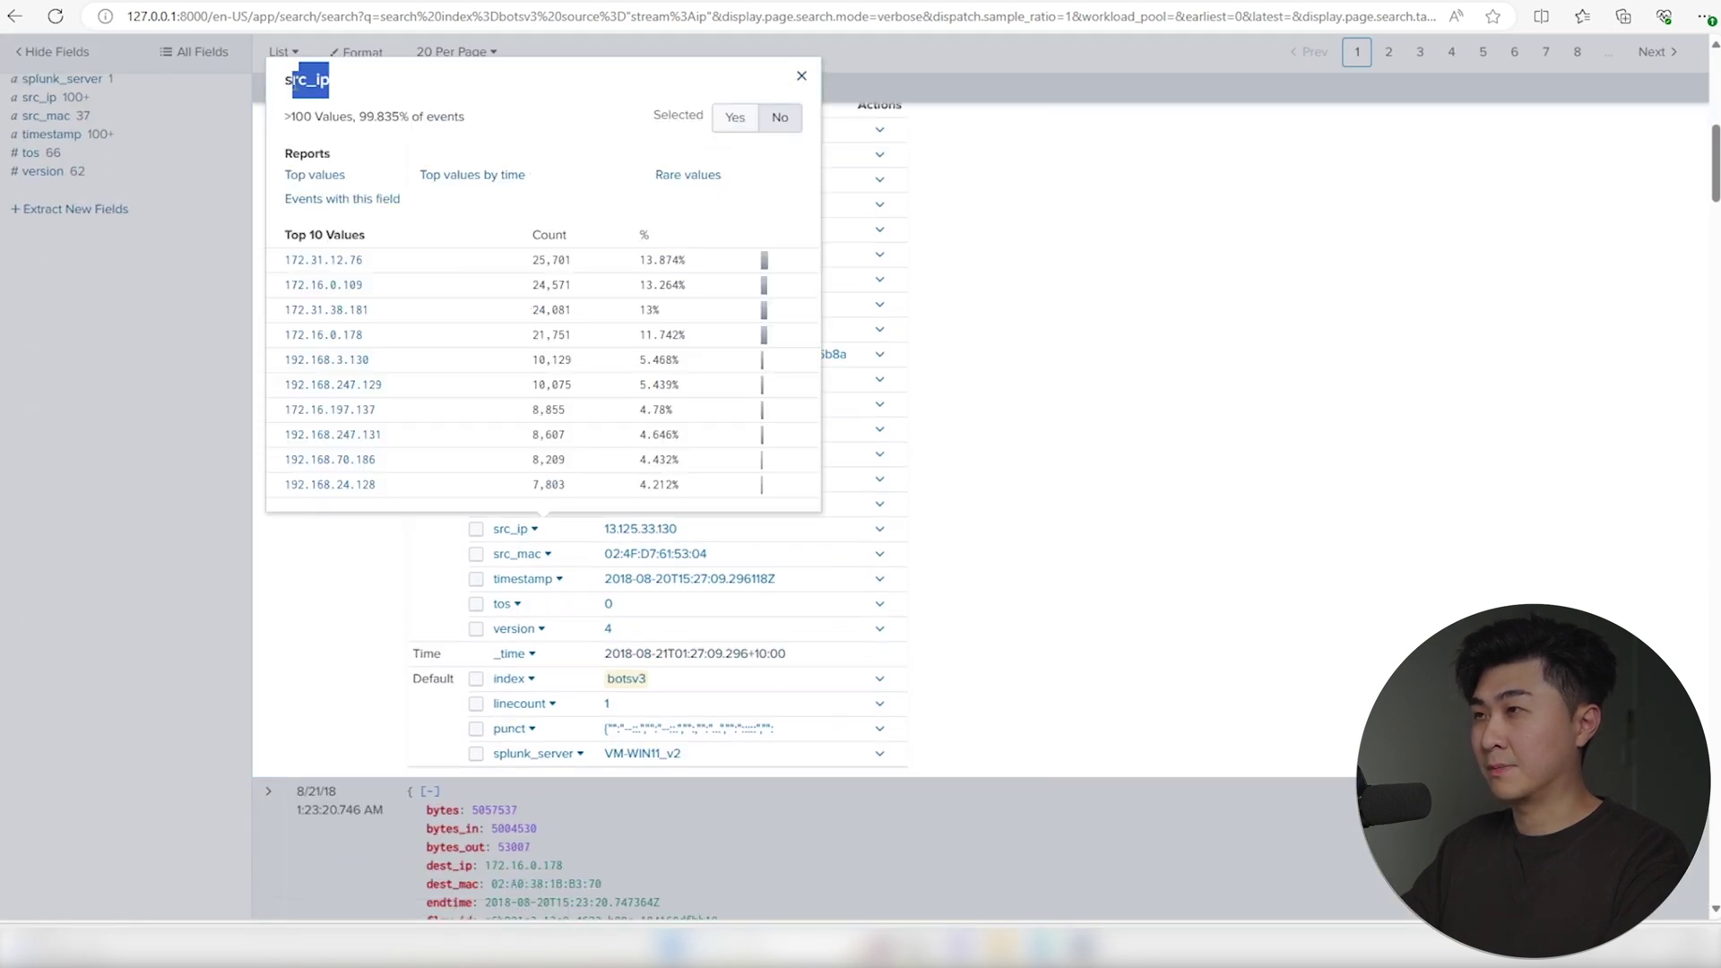
pyautogui.press('Escape')
pyautogui.scroll(5, 168, 350)
pyautogui.scroll(5, 202, 282)
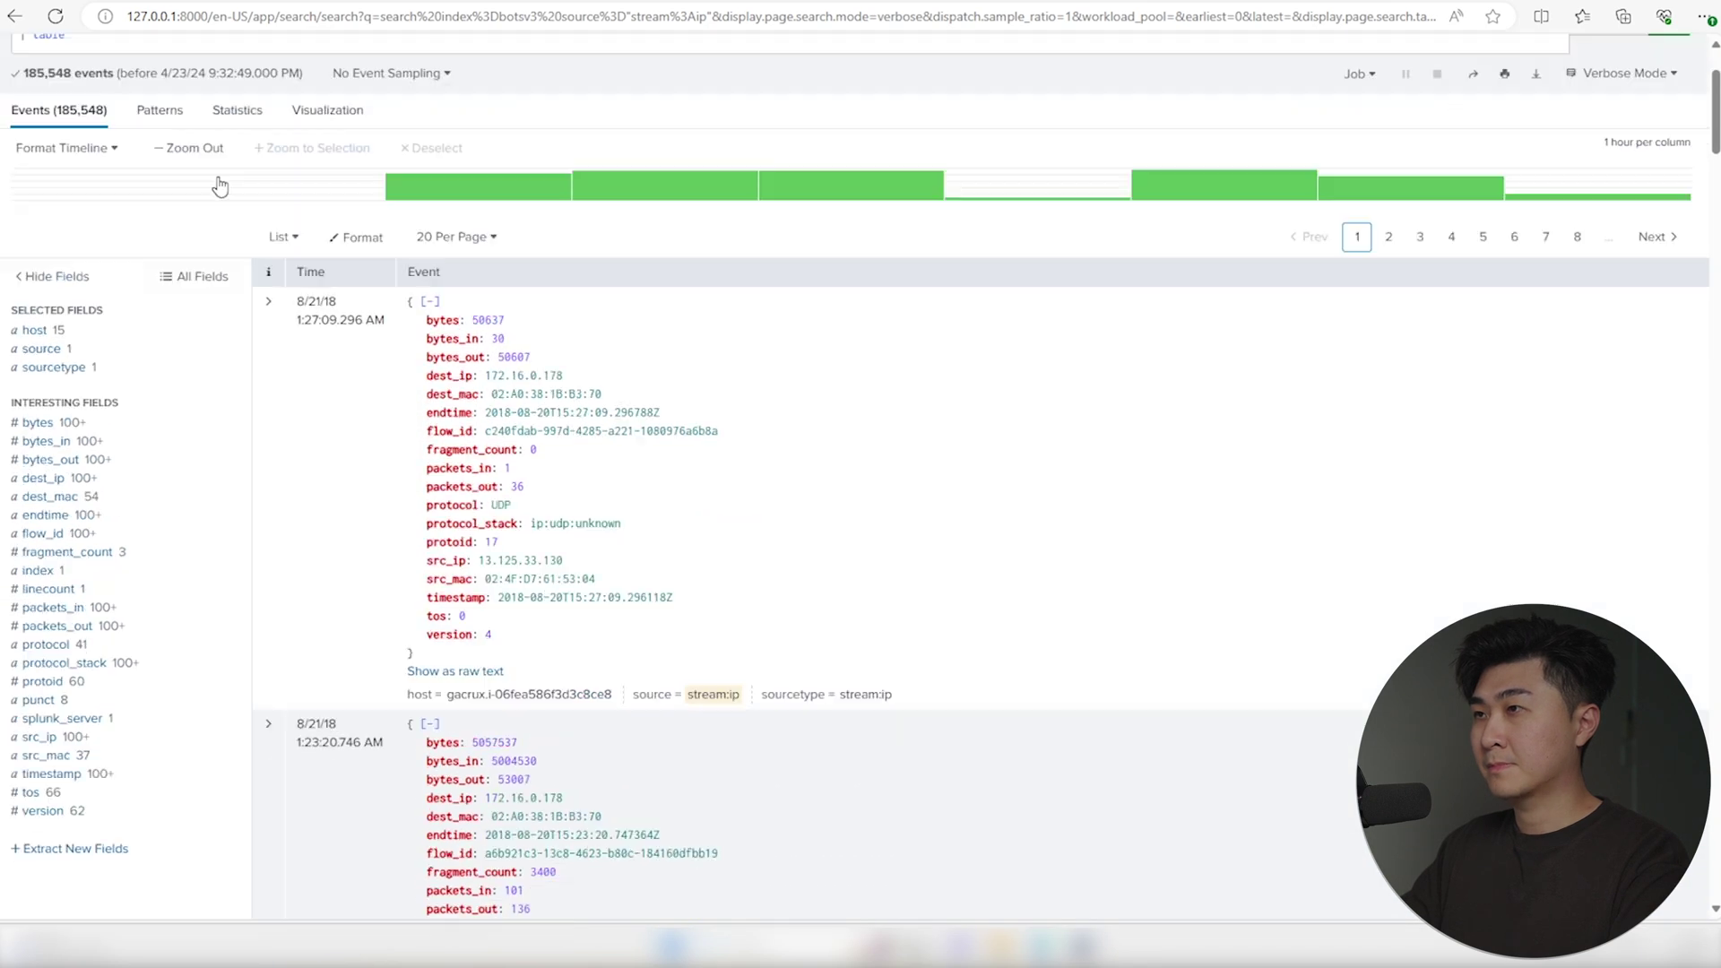
pyautogui.scroll(3, 215, 188)
pyautogui.click(168, 197)
pyautogui.write('src_ip')
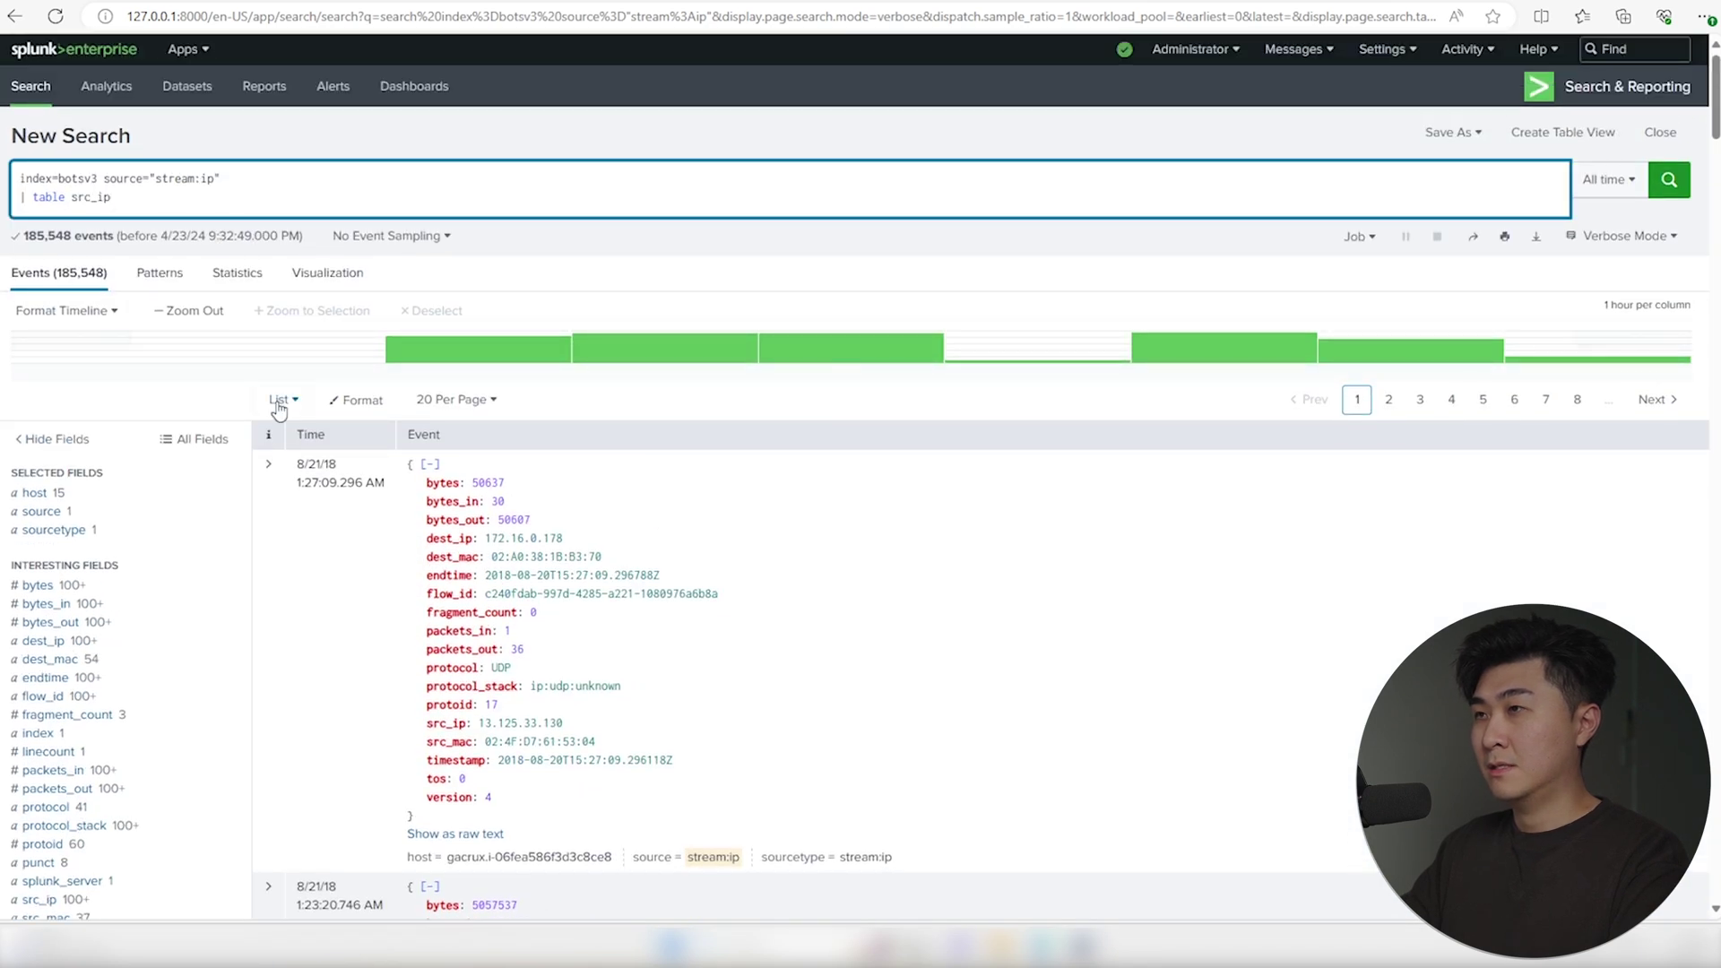
pyautogui.scroll(-8, 280, 407)
pyautogui.click(514, 412)
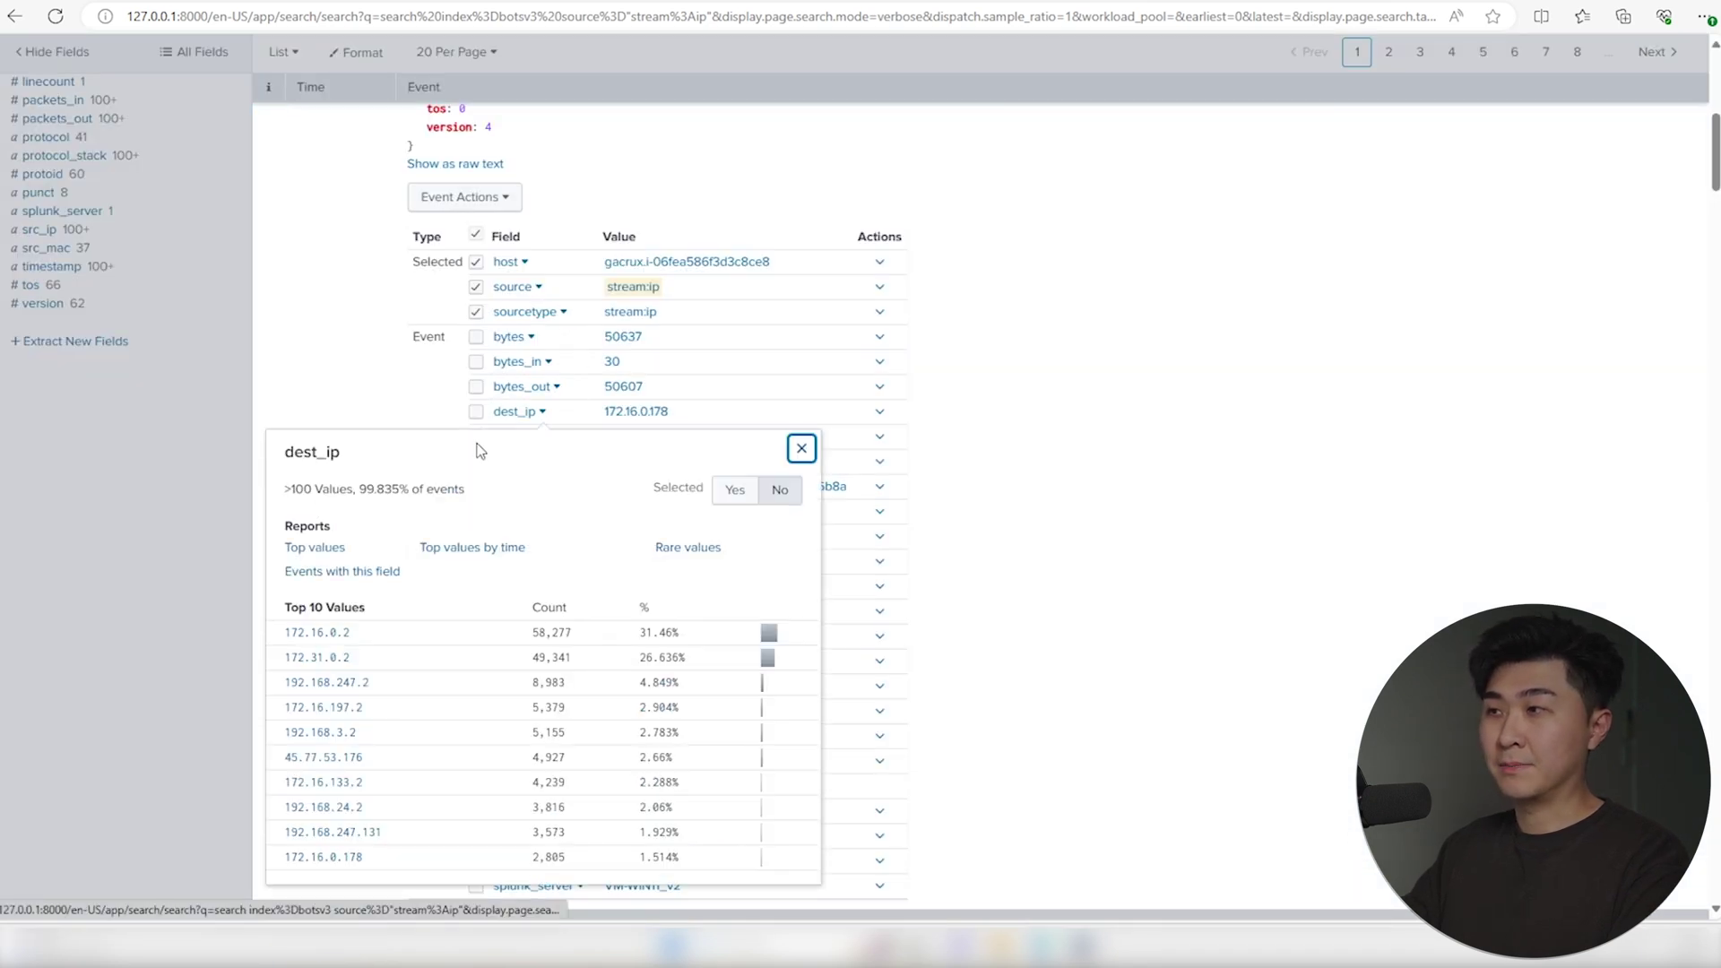
pyautogui.moveTo(348, 452); pyautogui.dragTo(284, 452)
pyautogui.hotkey('ctrl', 'c')
pyautogui.scroll(10, 302, 404)
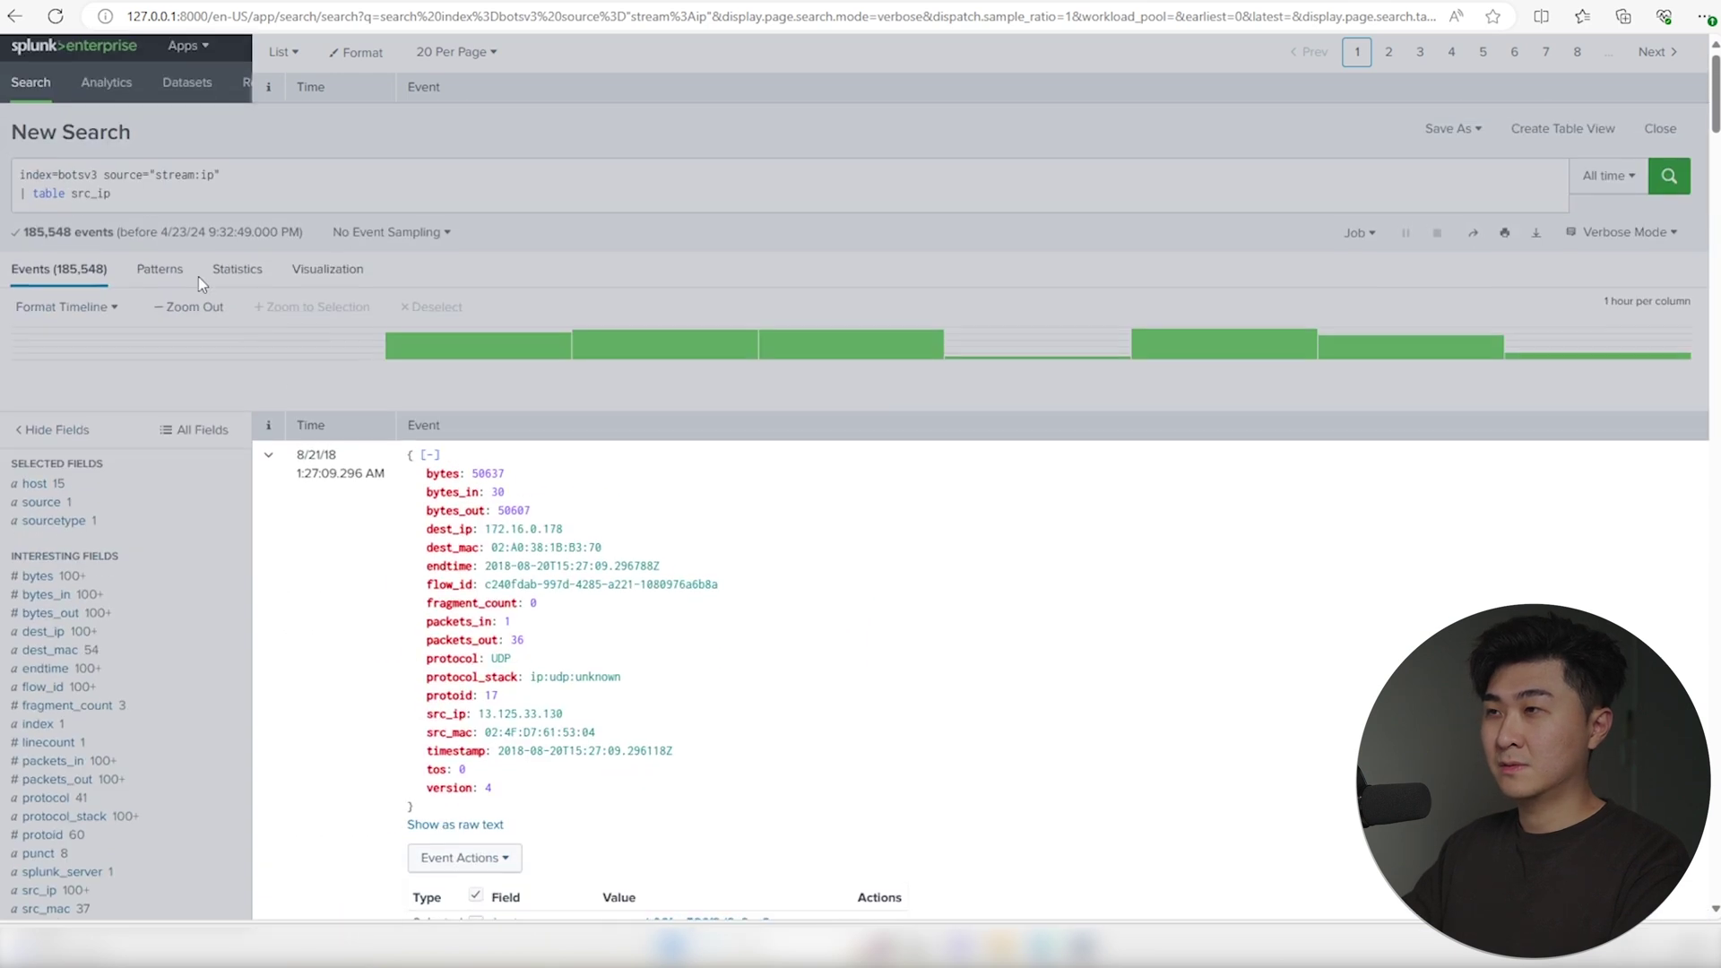
pyautogui.click(139, 197)
pyautogui.hotkey('ctrl', 'v')
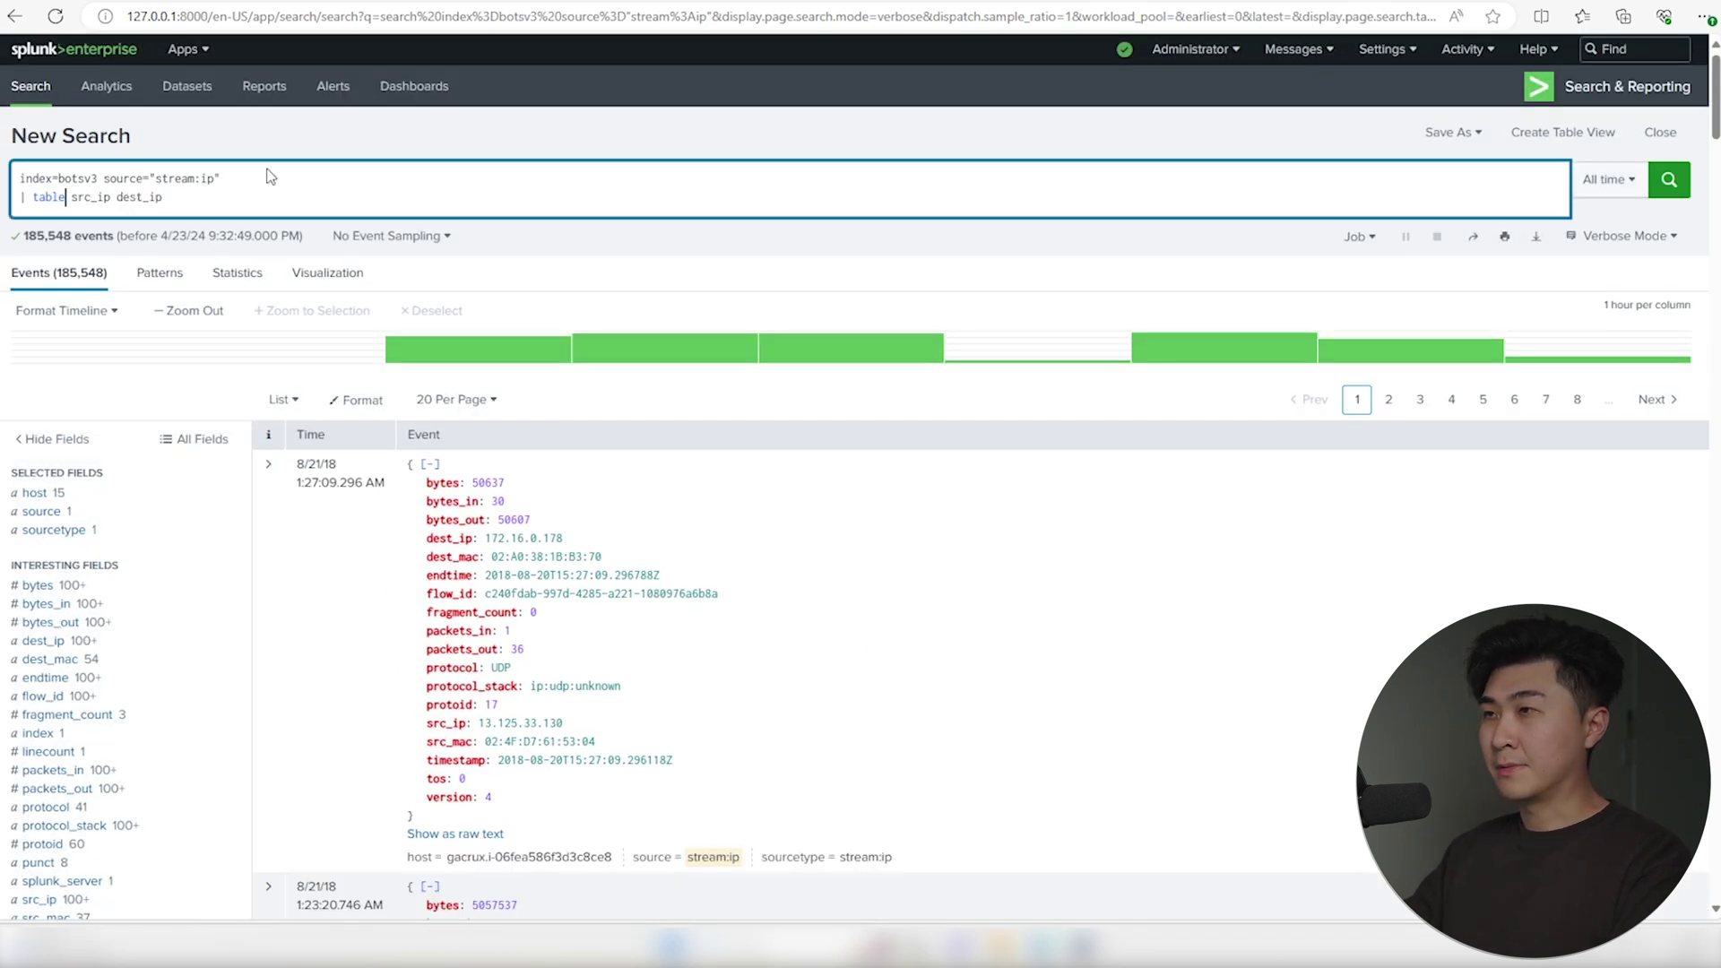
pyautogui.write('_time')
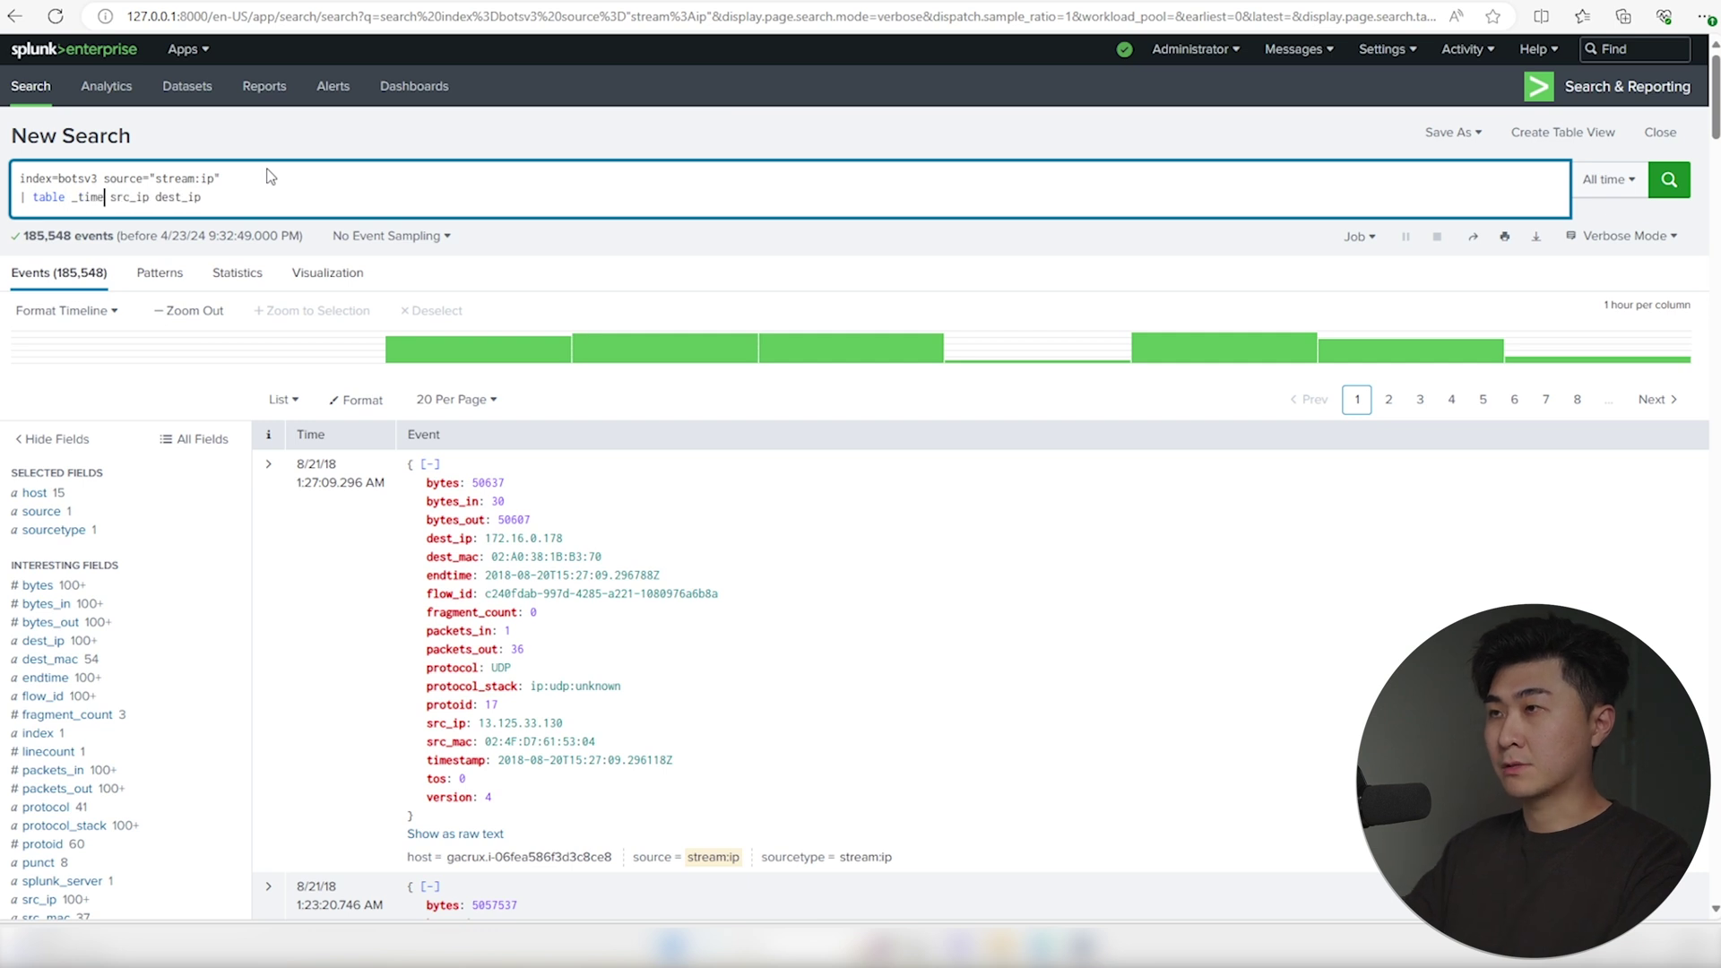
pyautogui.press('Return')
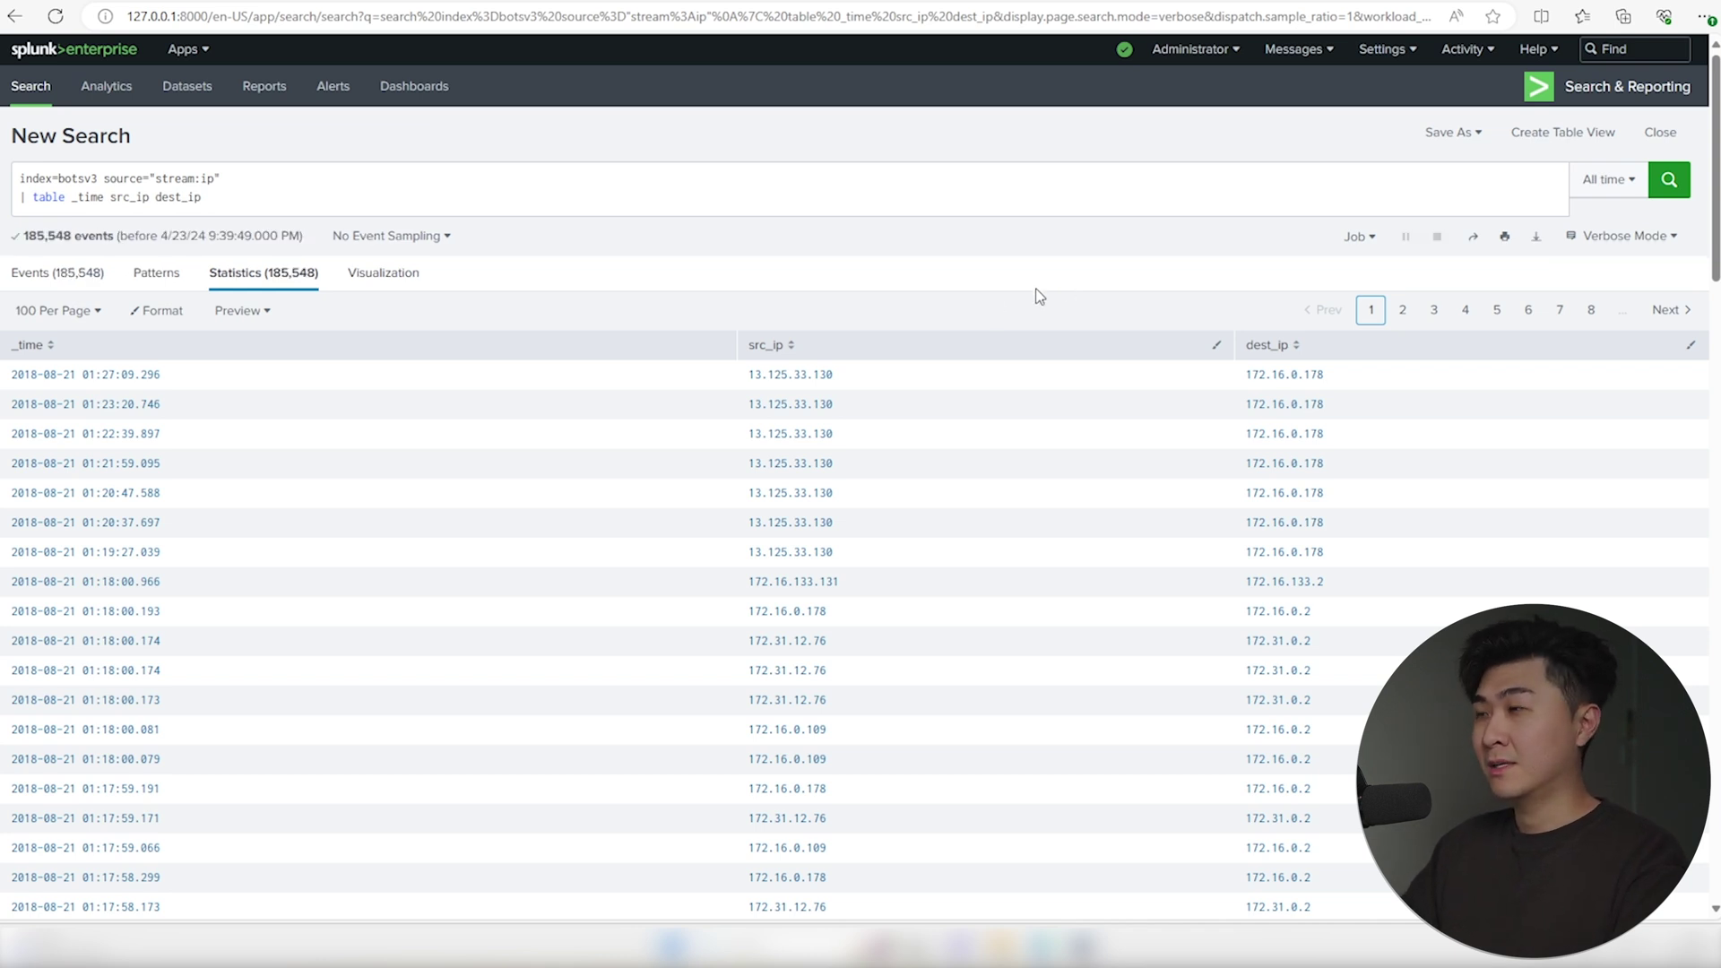
# Highlight source and destination IPs in rows 2–3, then open a blank line below the table command
pyautogui.doubleClick(820, 375)
pyautogui.click(813, 422)
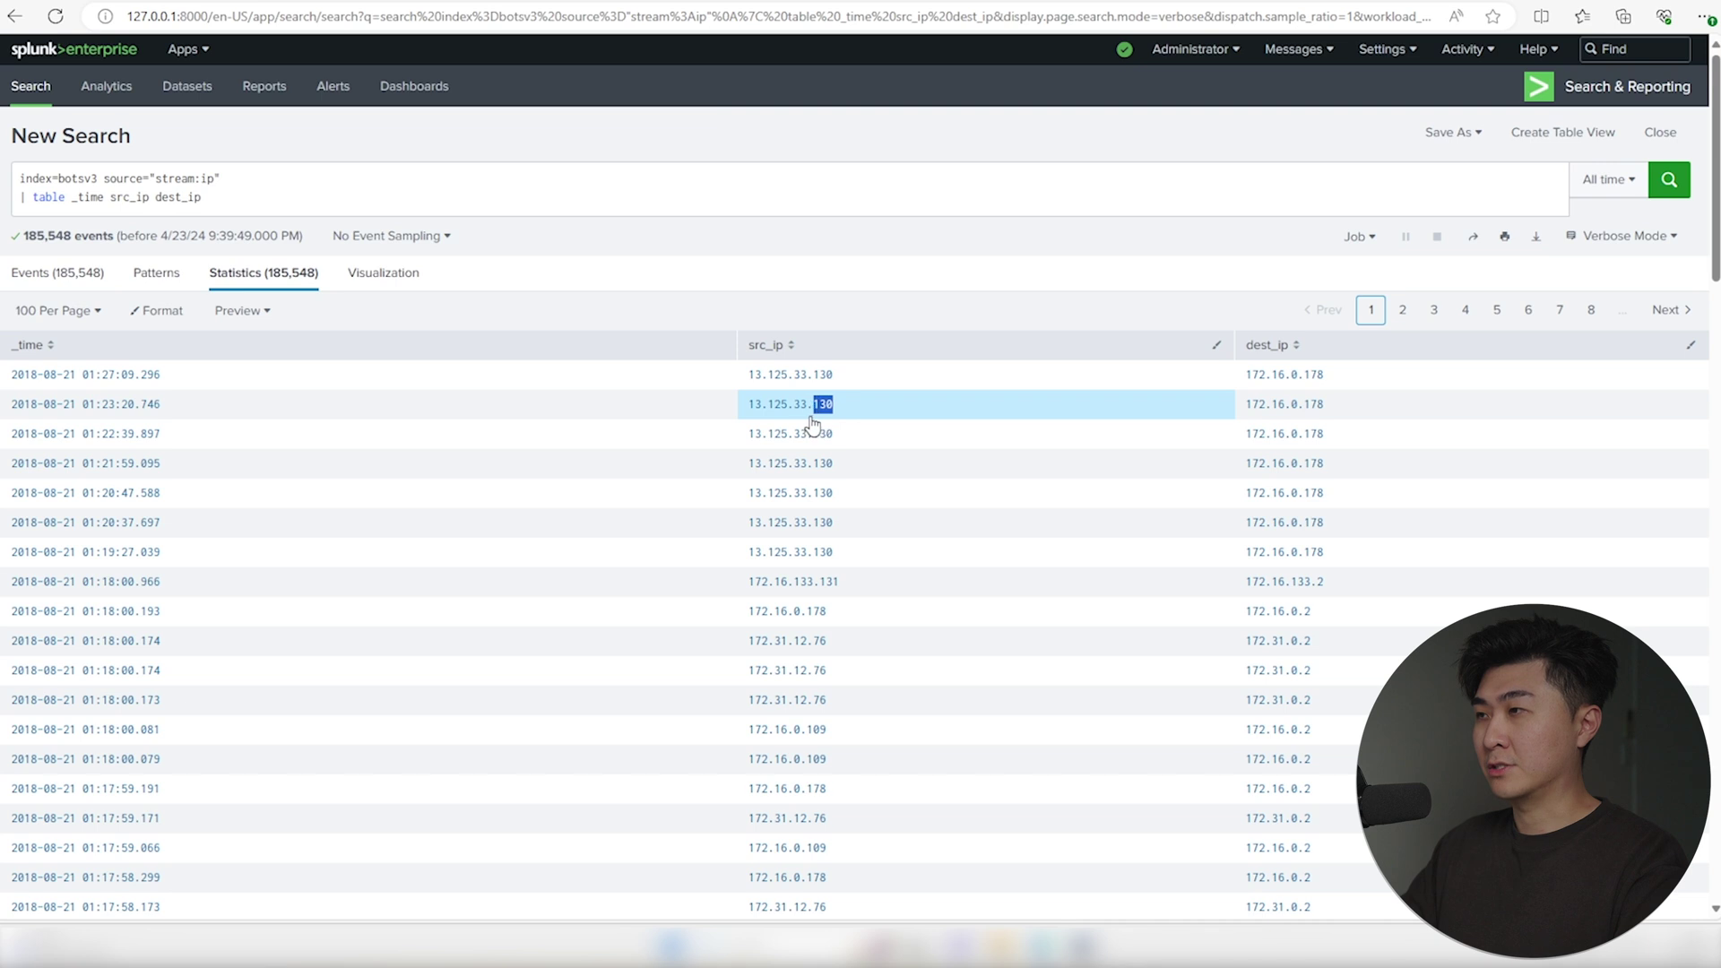
pyautogui.moveTo(834, 434); pyautogui.dragTo(769, 433)
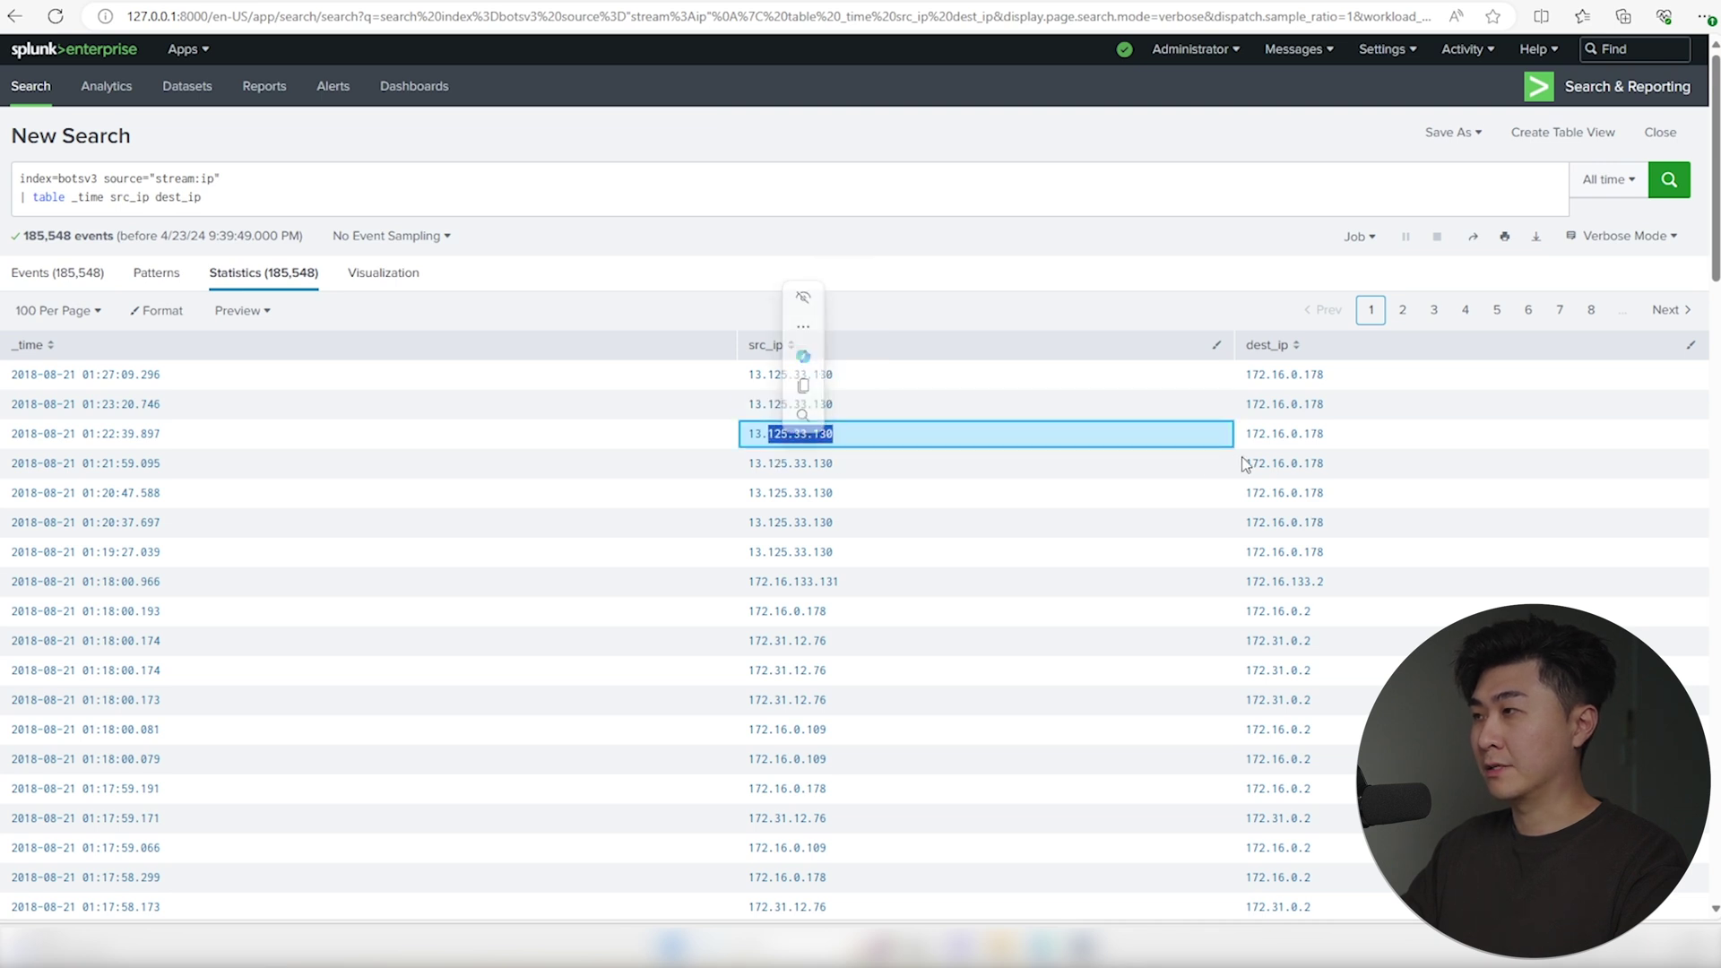
pyautogui.click(1285, 433)
pyautogui.moveTo(1324, 433); pyautogui.dragTo(1251, 433)
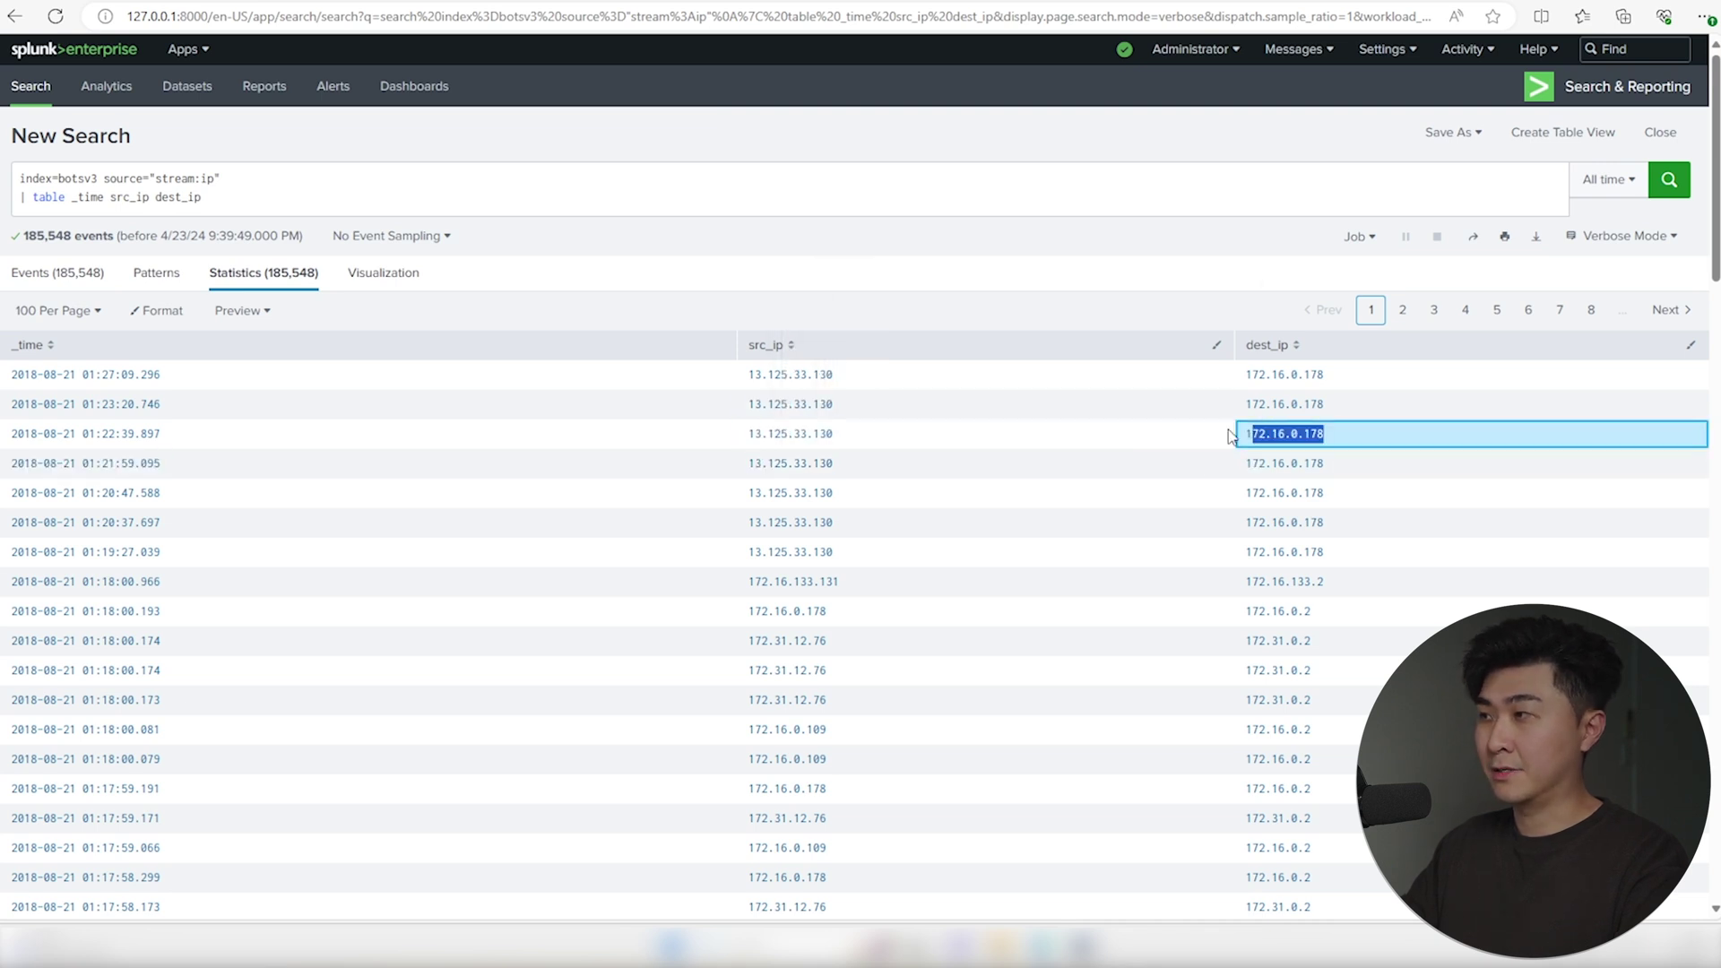
pyautogui.click(604, 195)
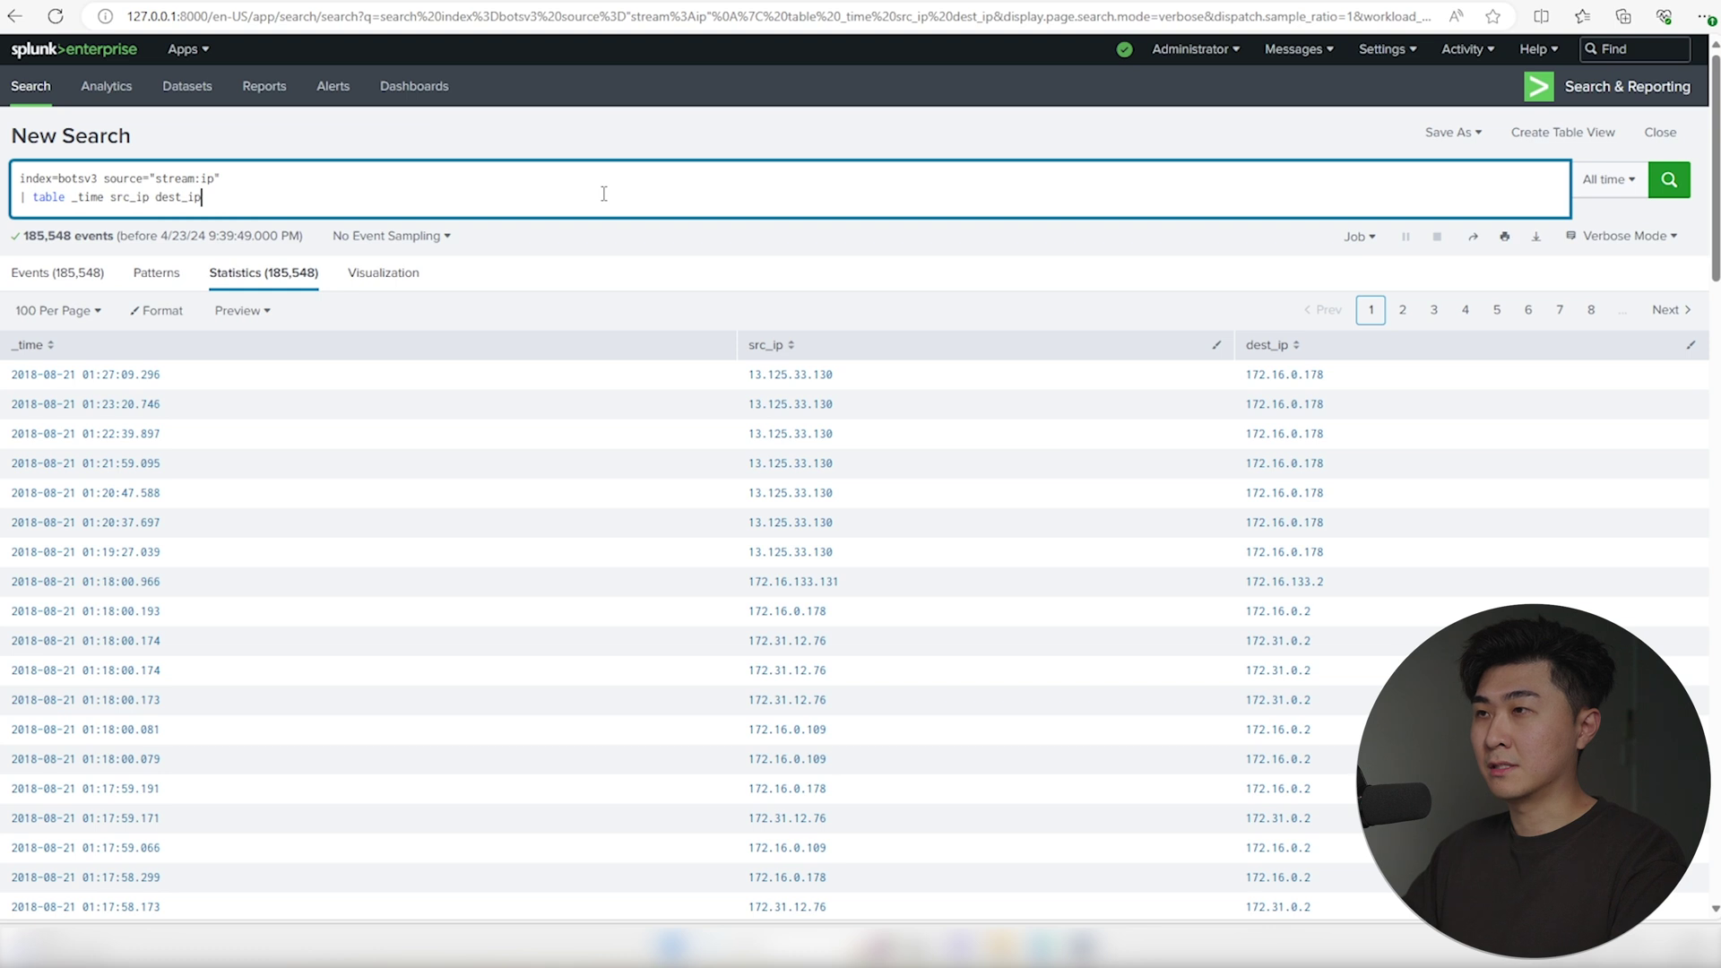
pyautogui.hotkey('shift', 'Return')
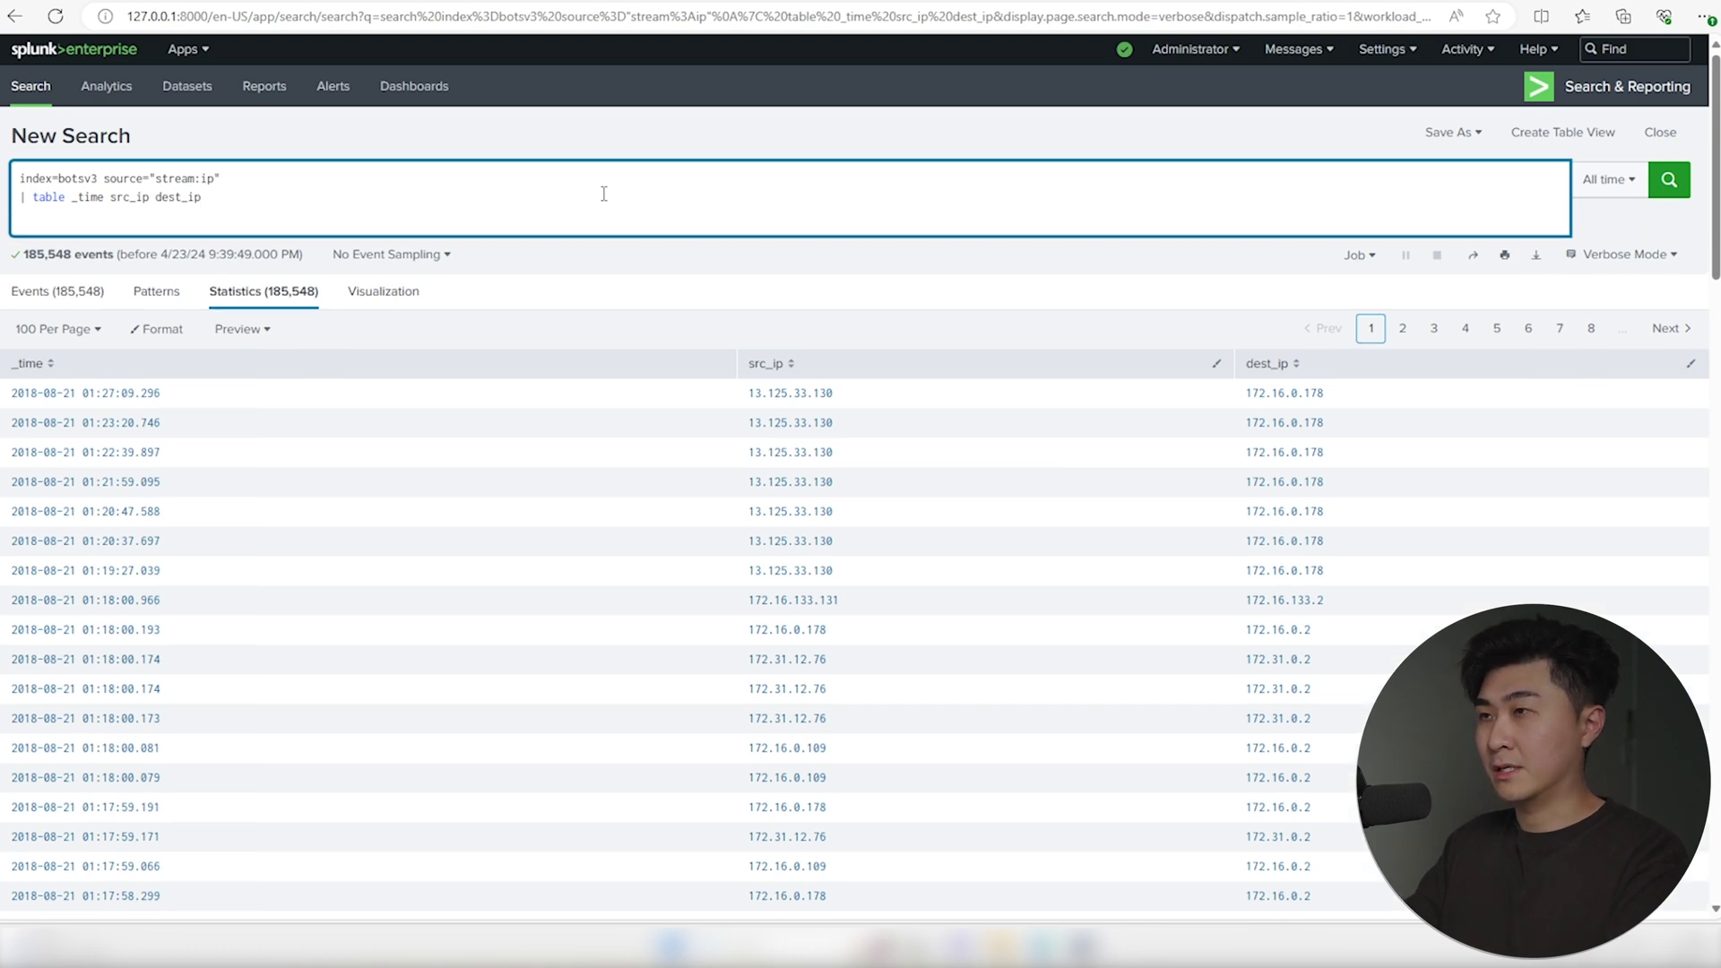
pyautogui.write('|stats c')
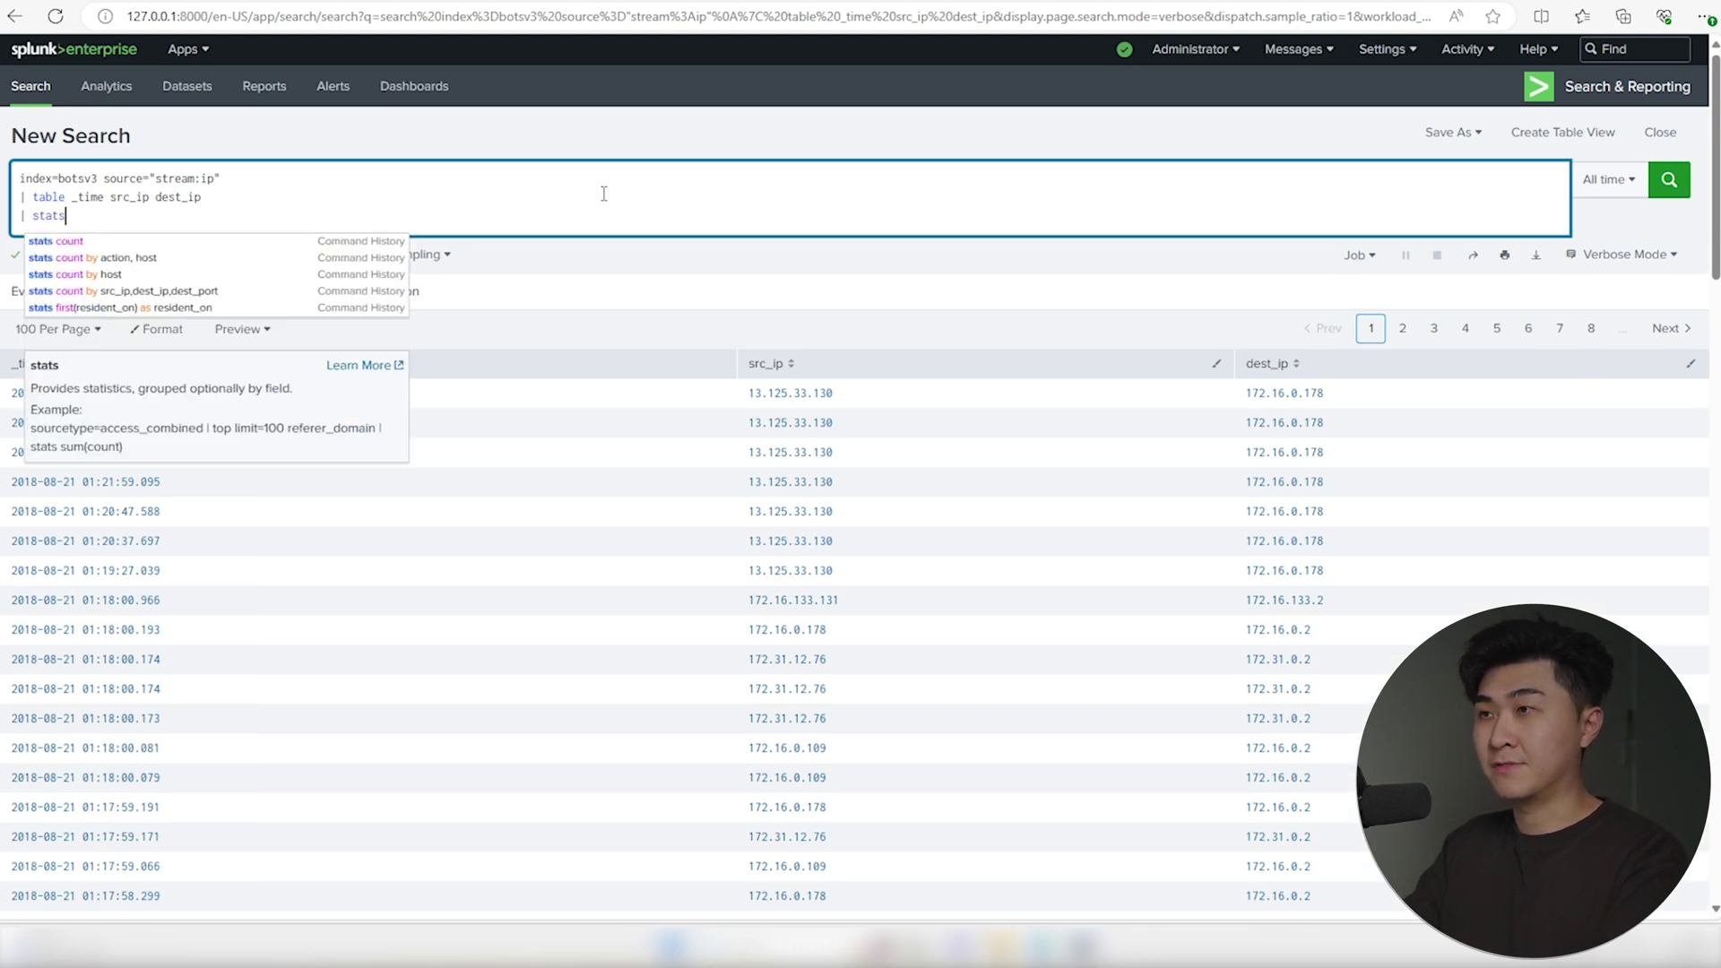
pyautogui.write('ount')
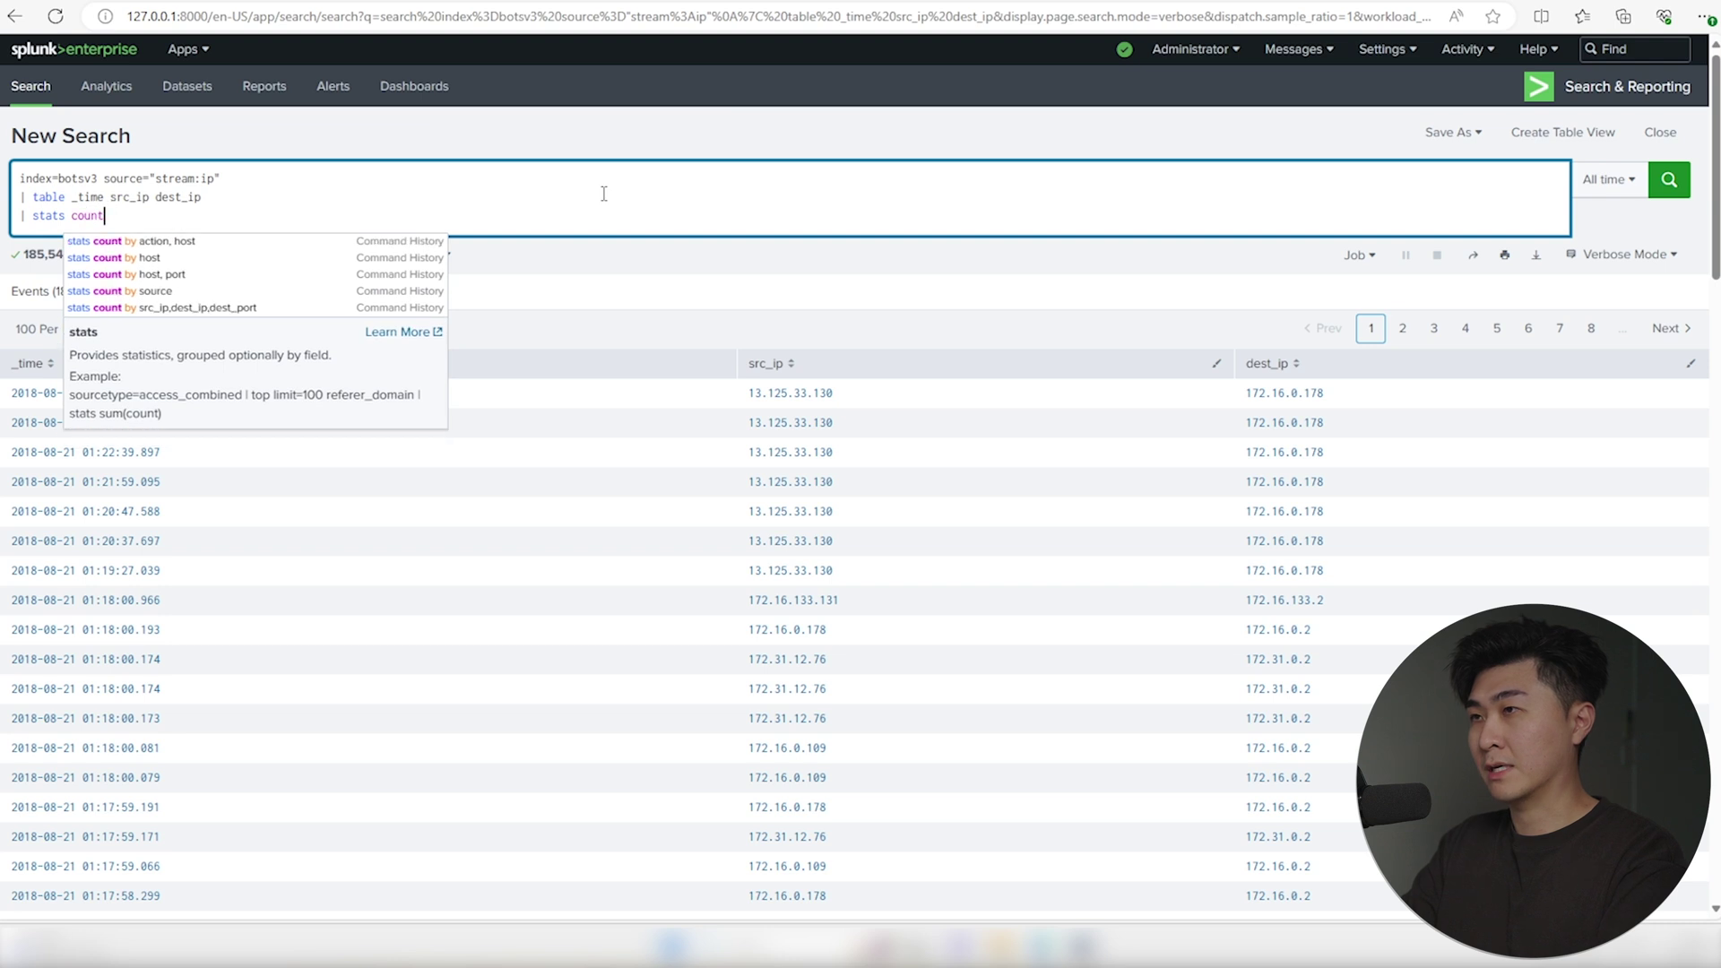
pyautogui.write(' by src_')
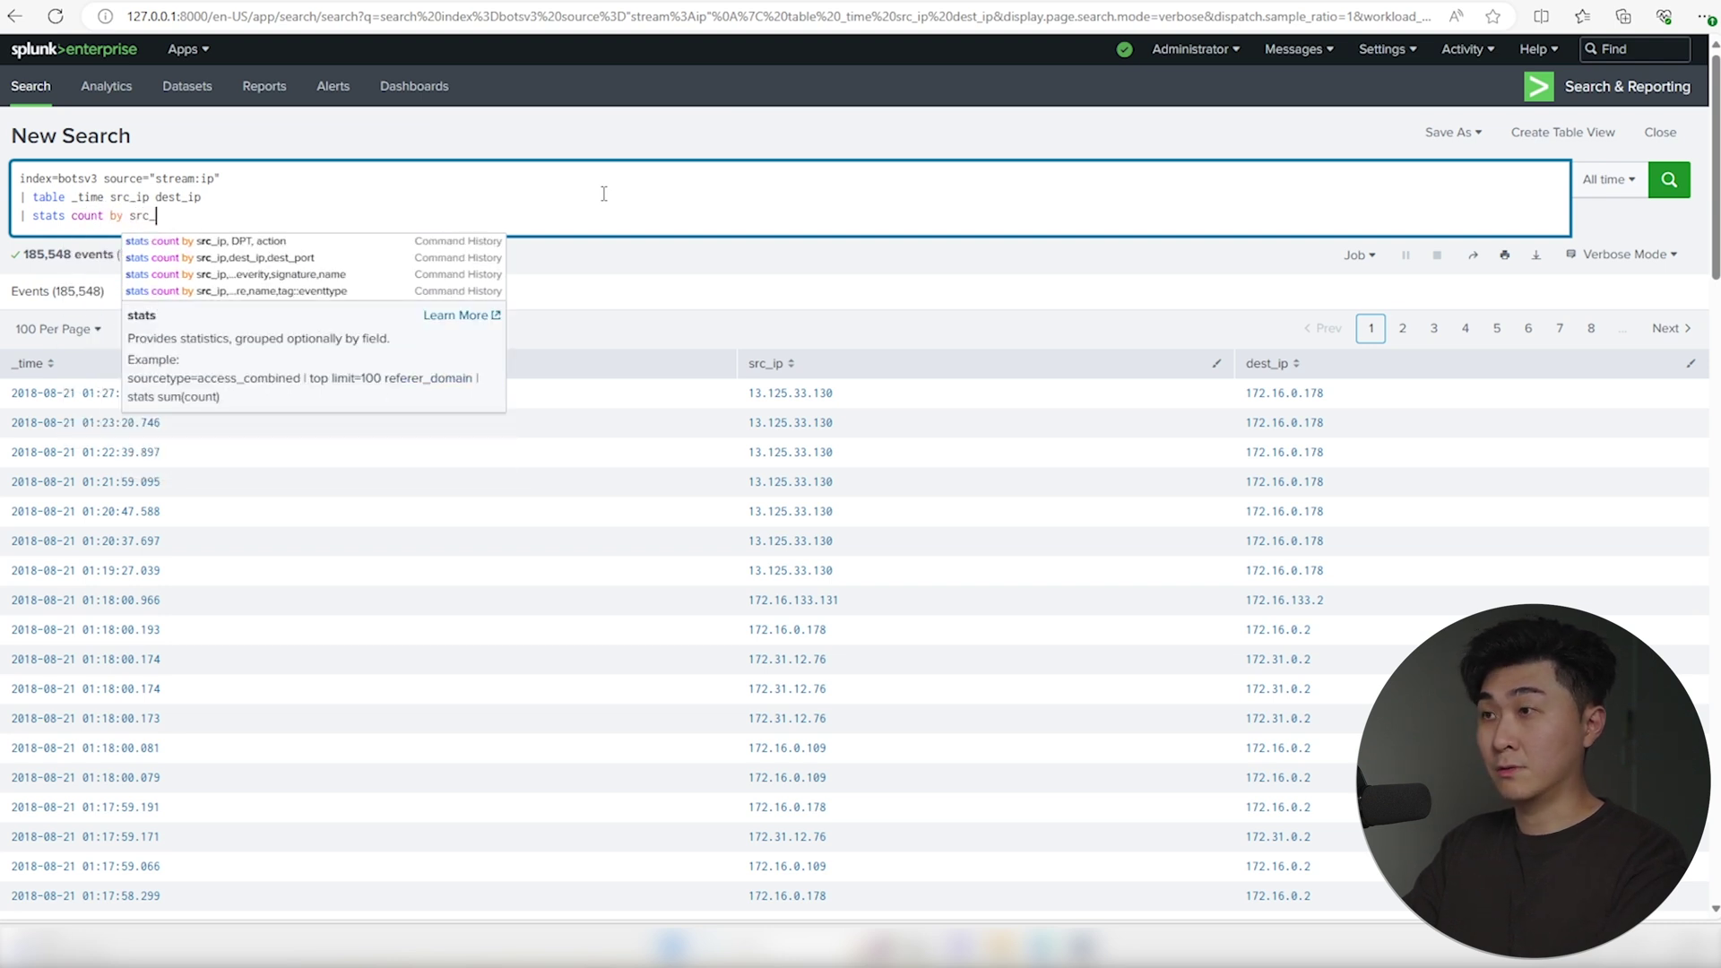
pyautogui.write('ip dest')
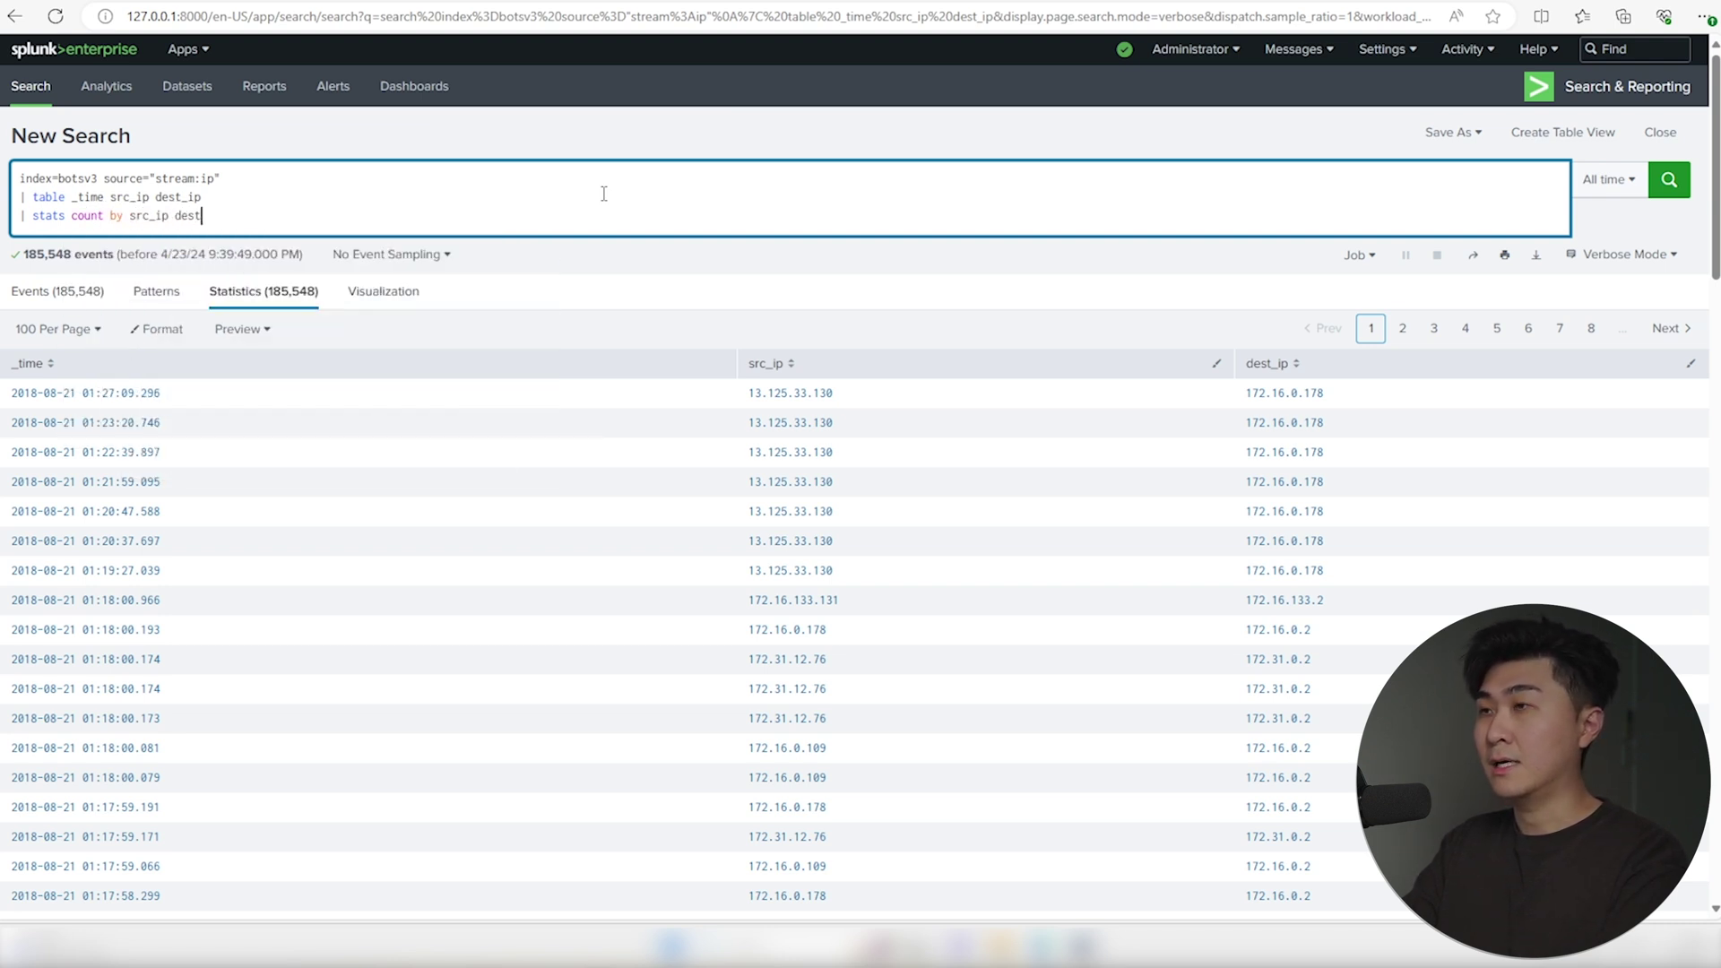
pyautogui.write('_ip')
# Run '| stats count by src_ip dest_ip', listing 4,370 source-destination pairs
pyautogui.press('Return')
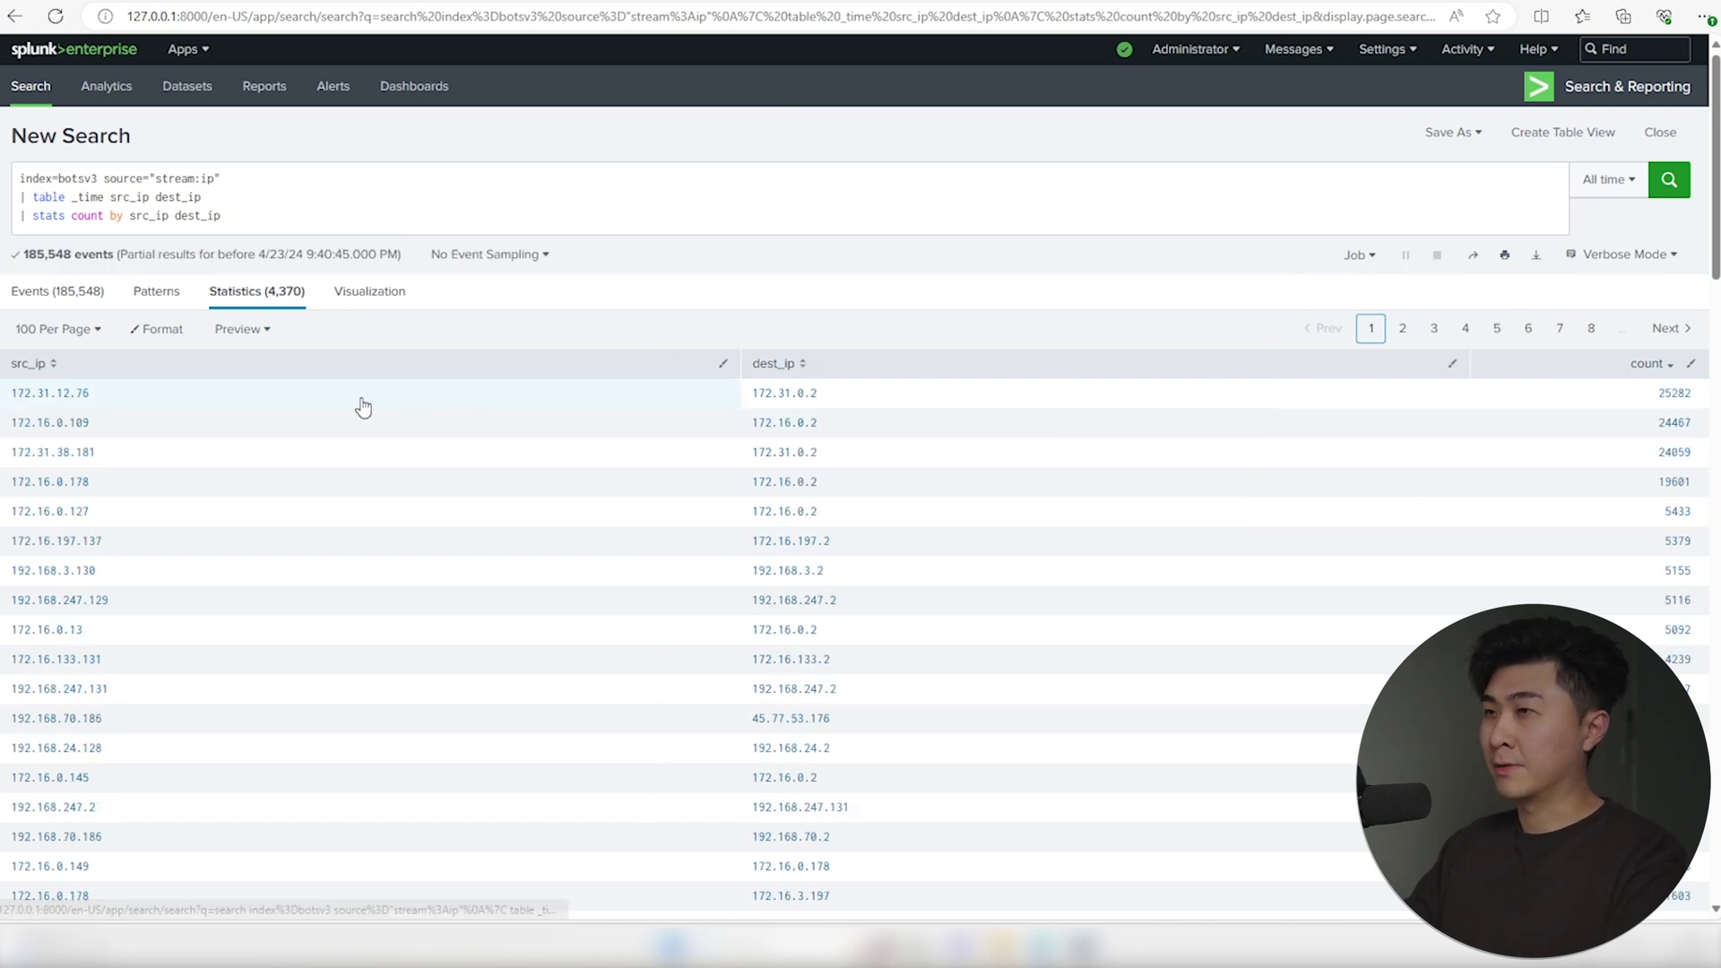
pyautogui.moveTo(90, 394); pyautogui.dragTo(7, 392)
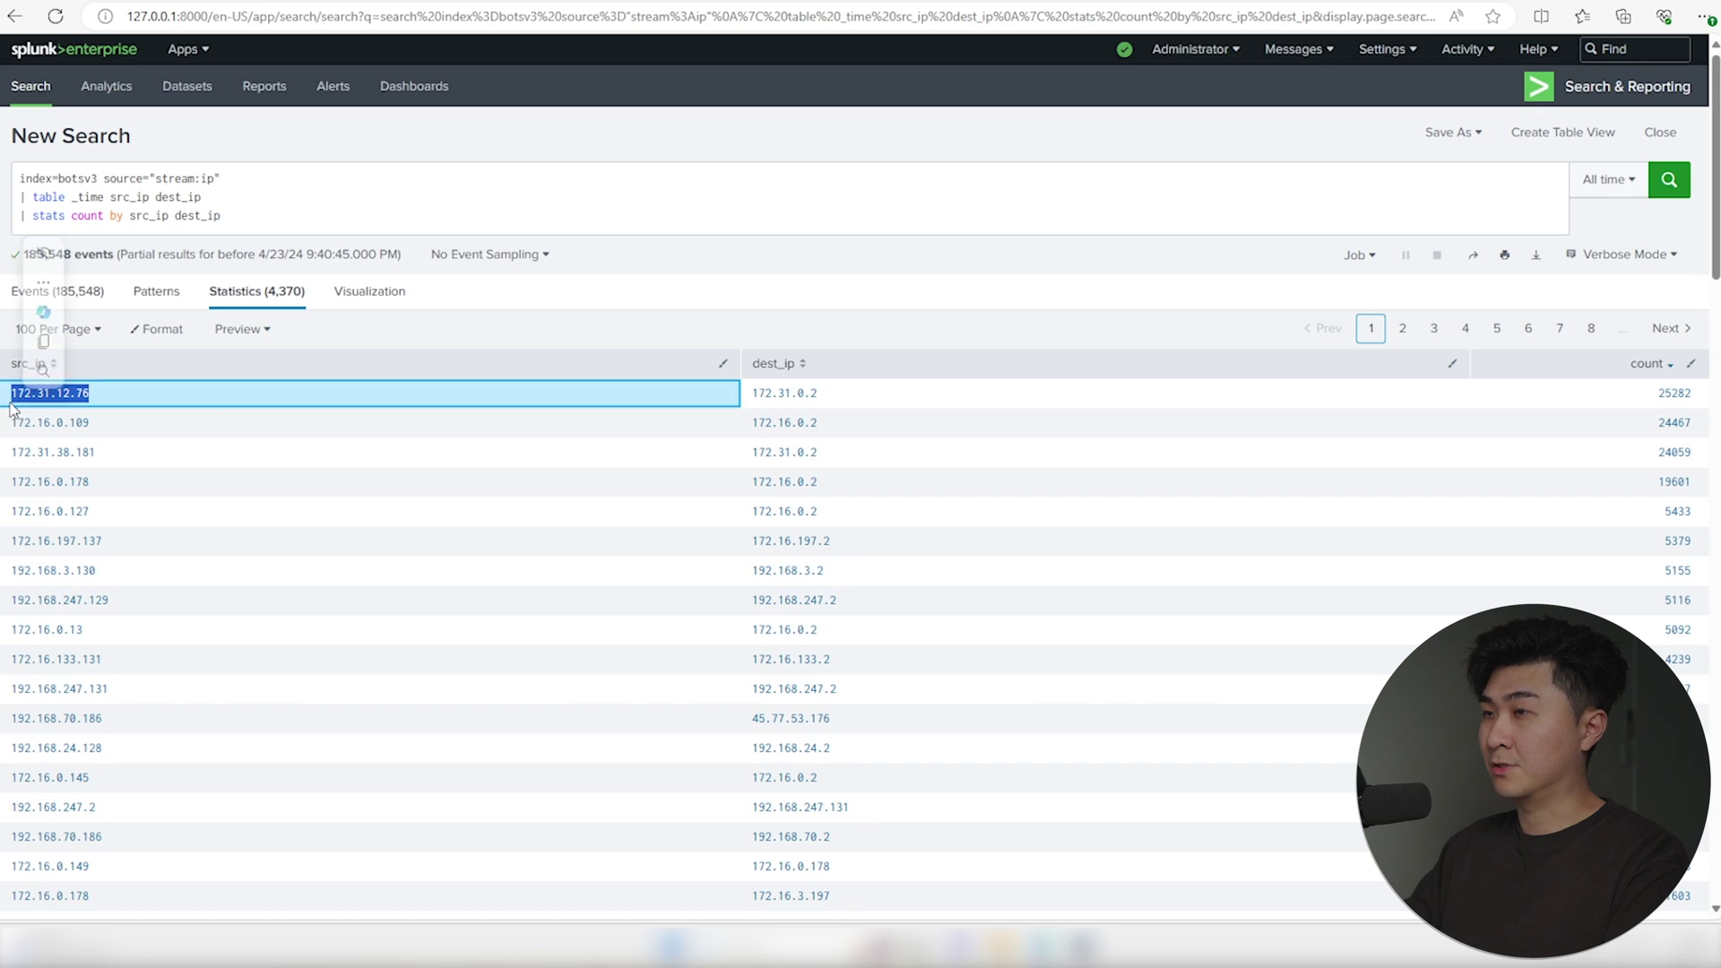
pyautogui.moveTo(1614, 395); pyautogui.dragTo(1697, 393)
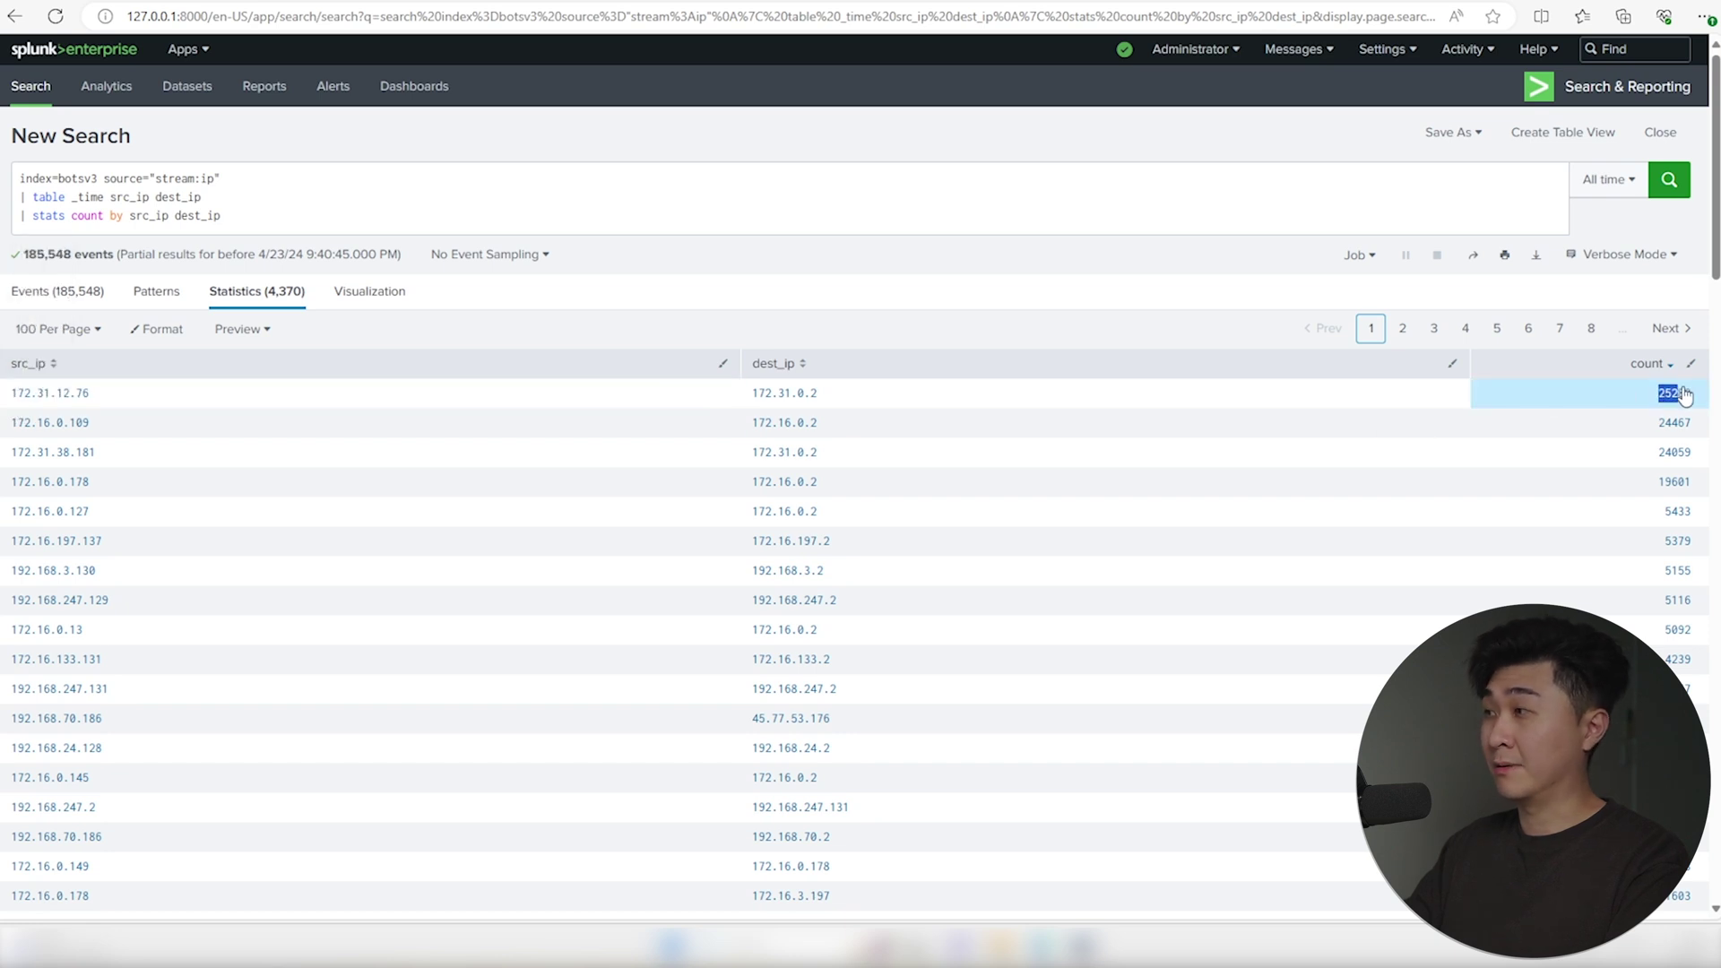
pyautogui.click(1275, 273)
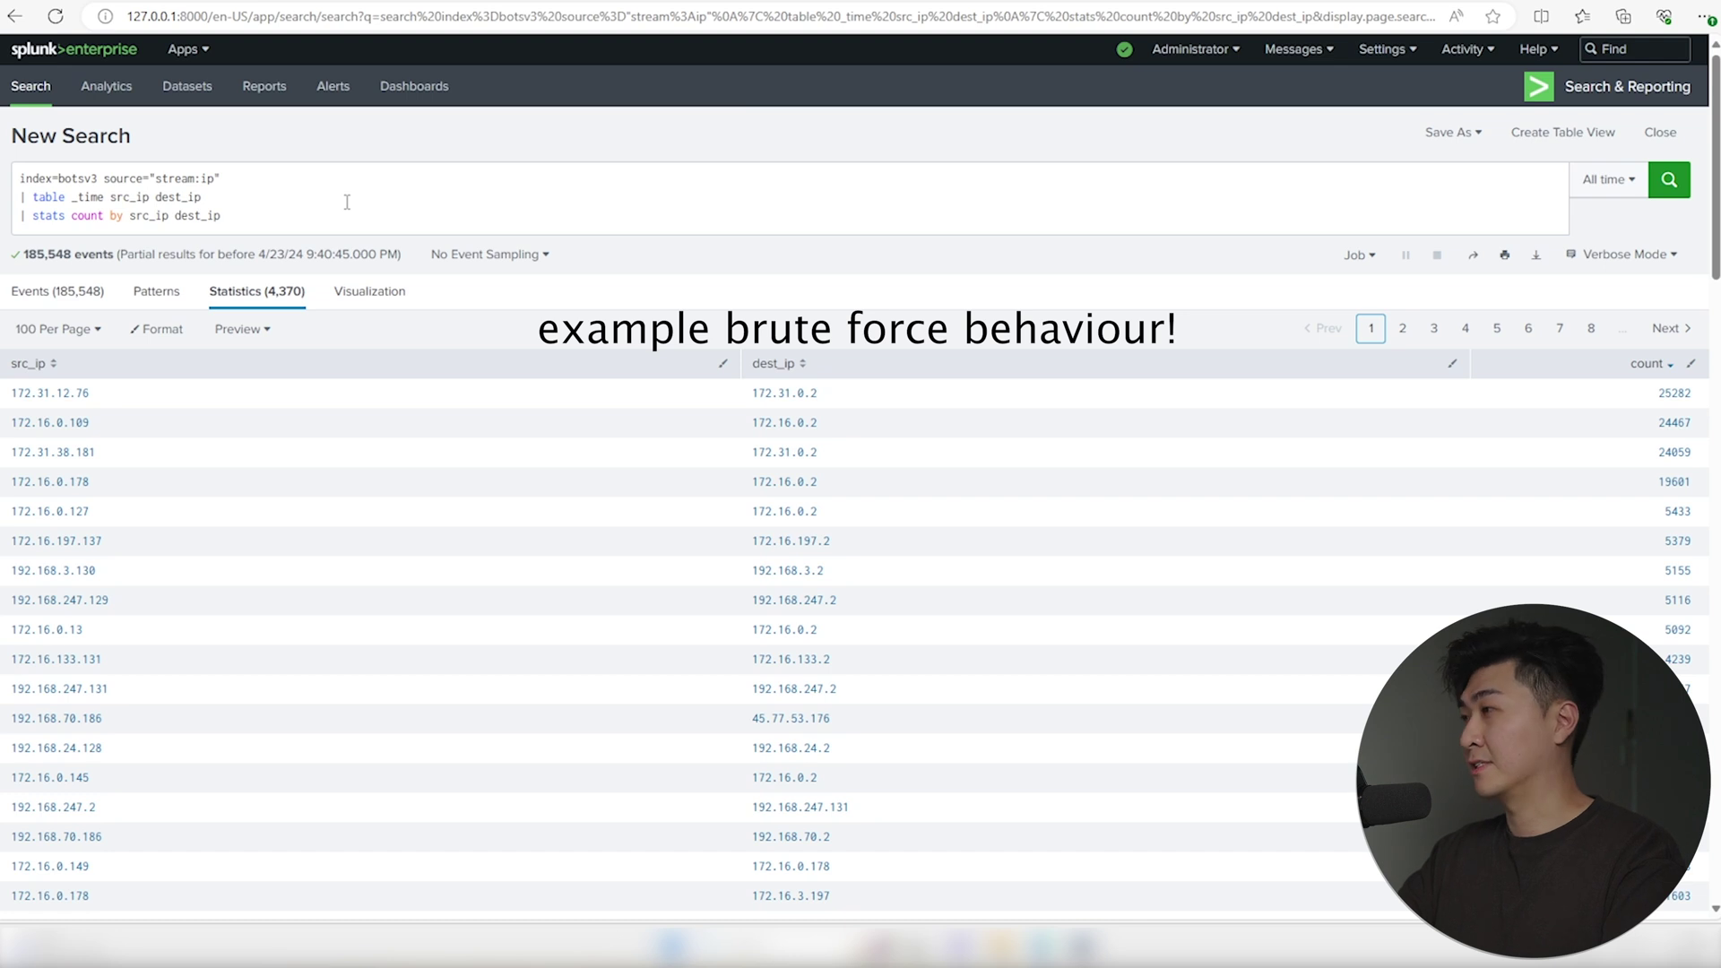
pyautogui.click(298, 201)
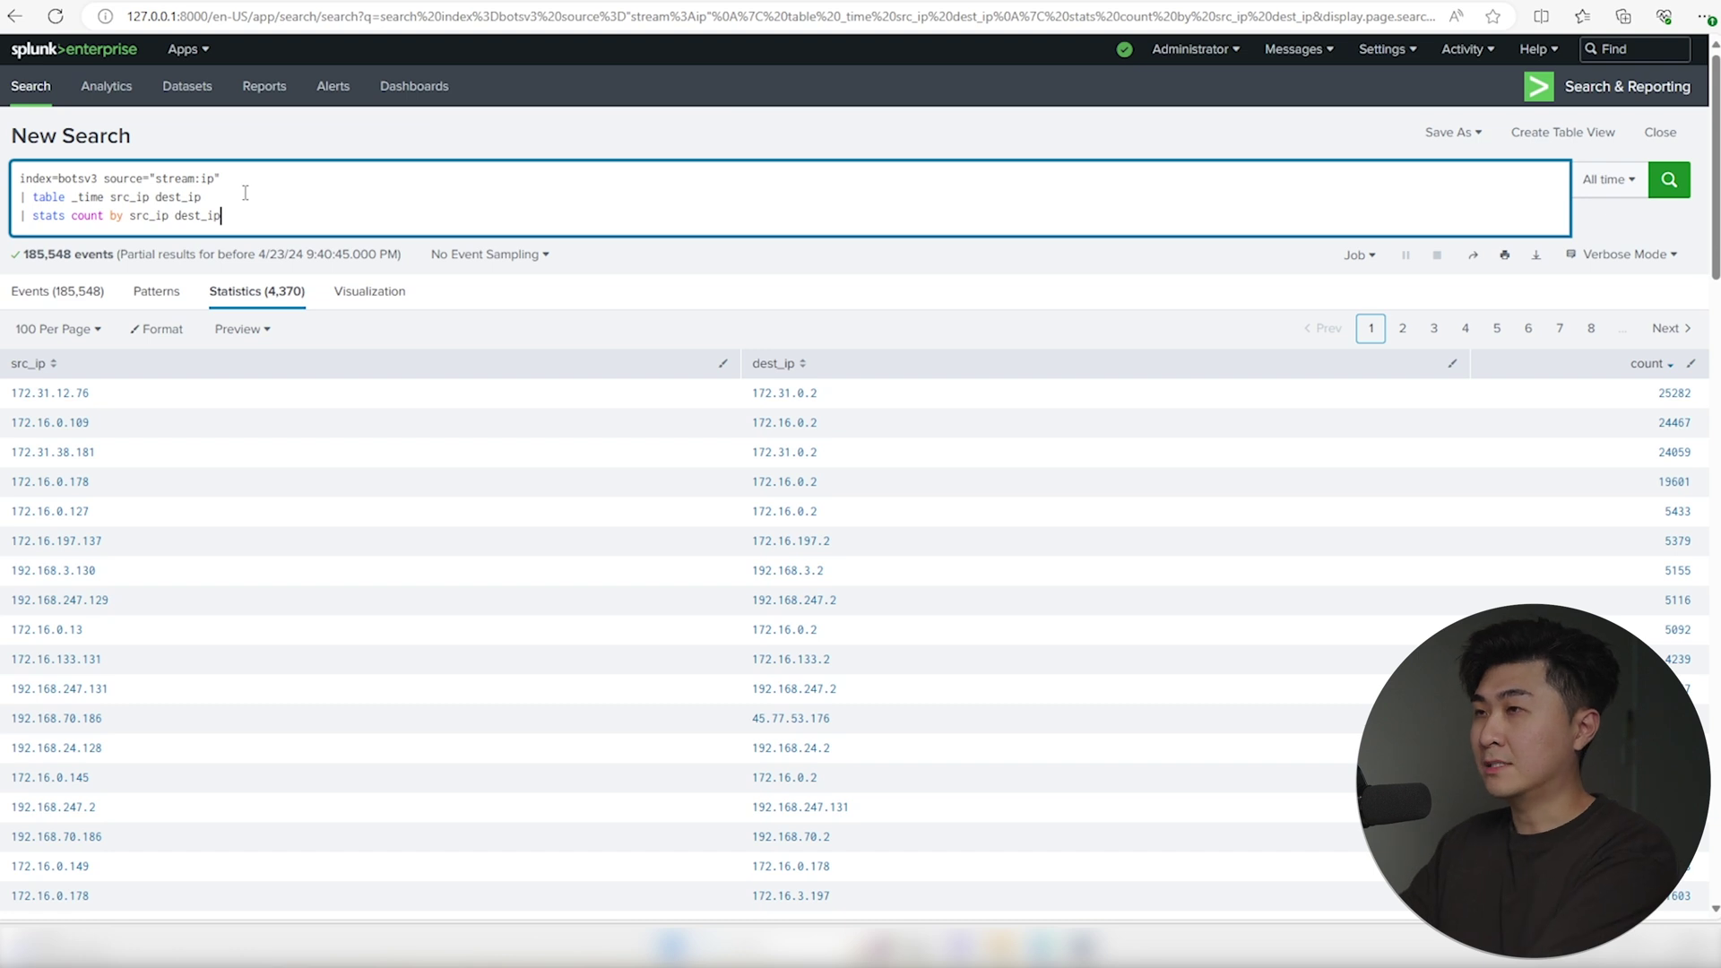
# Delete the '| table _time src_ip dest_ip' line from the query
pyautogui.moveTo(246, 197); pyautogui.dragTo(265, 178)
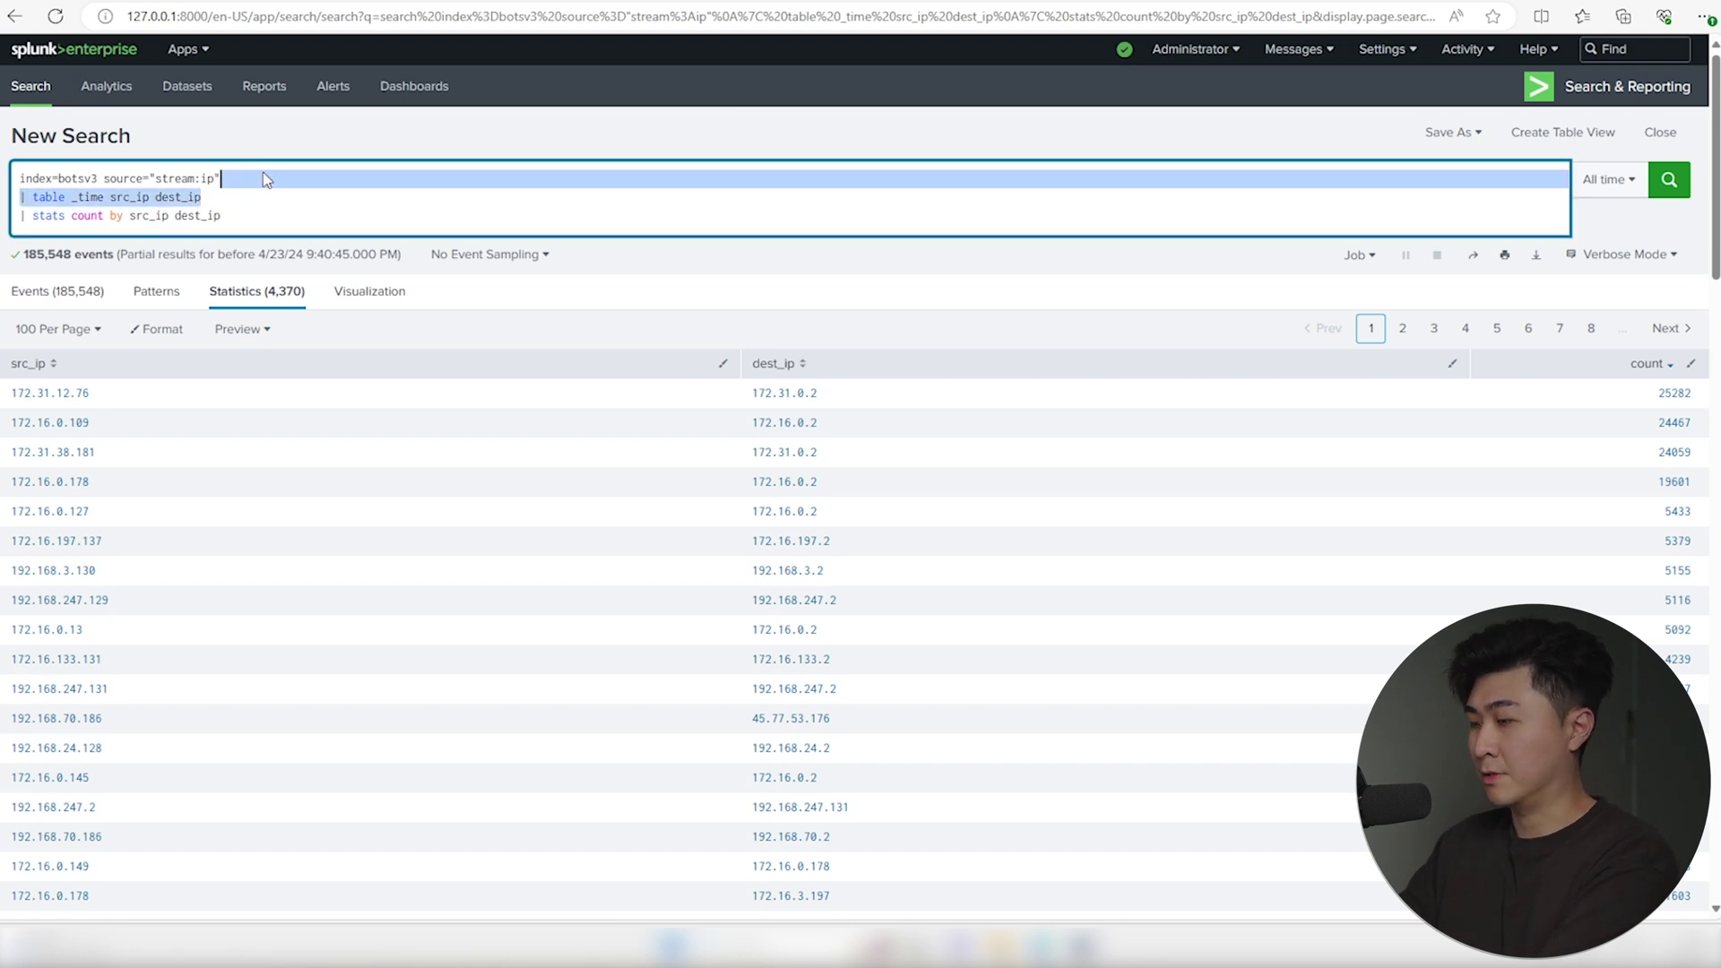
pyautogui.press('BackSpace')
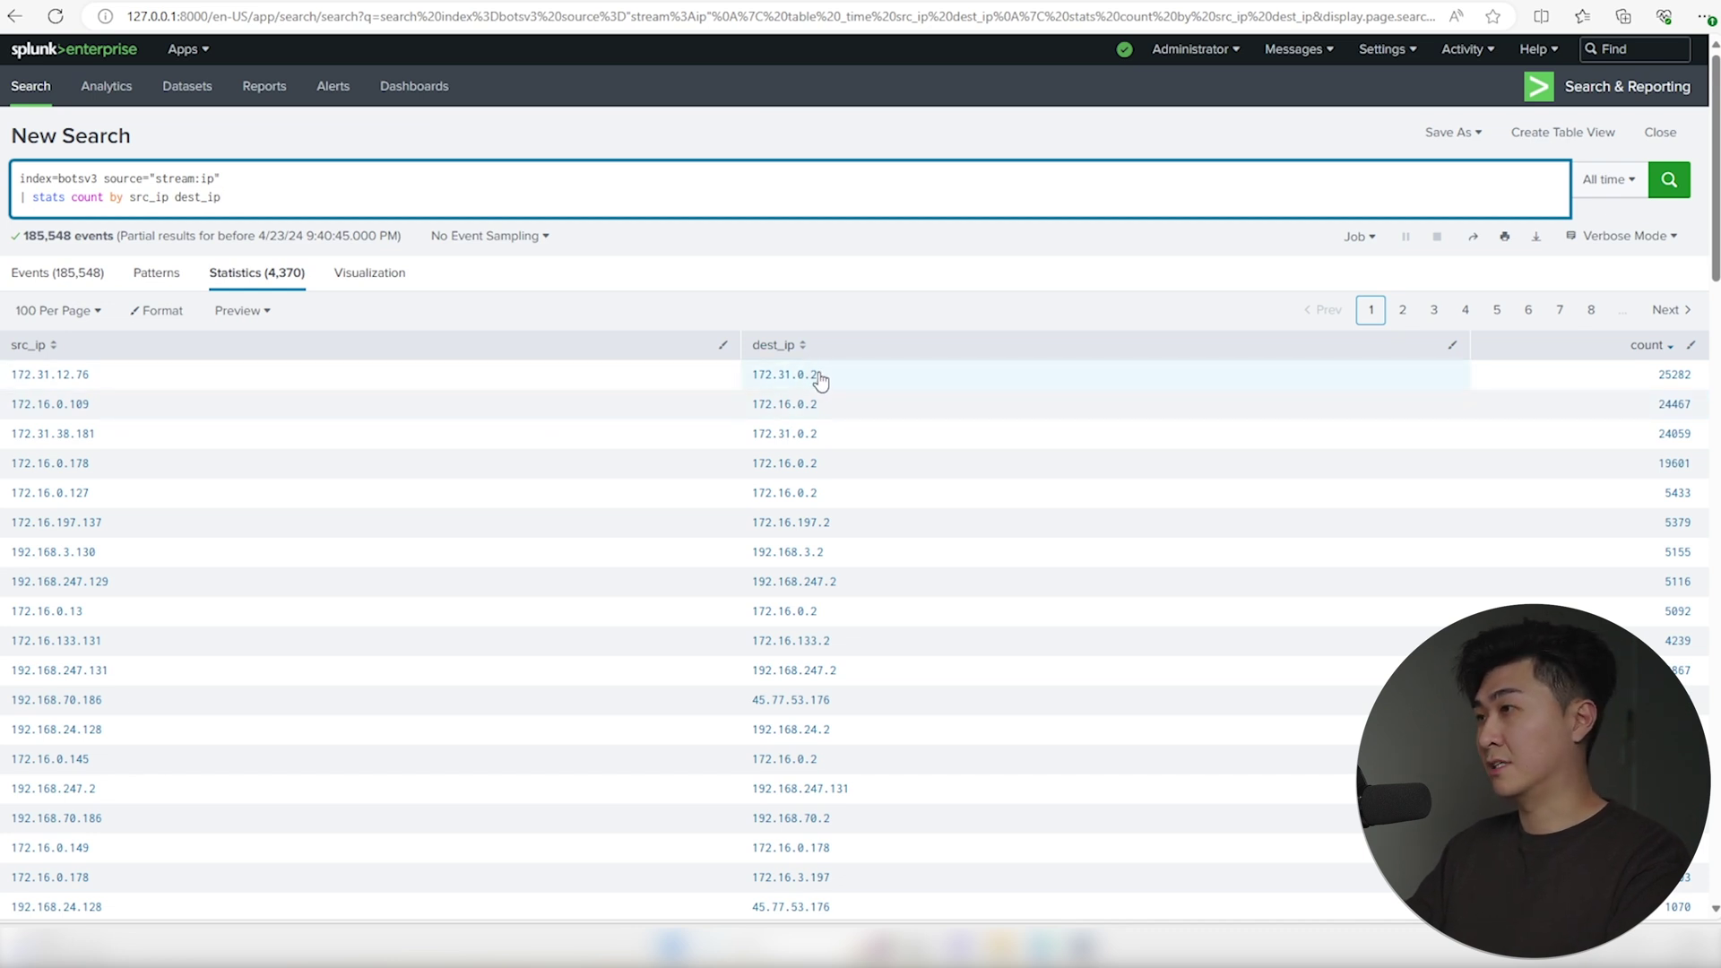
pyautogui.click(689, 231)
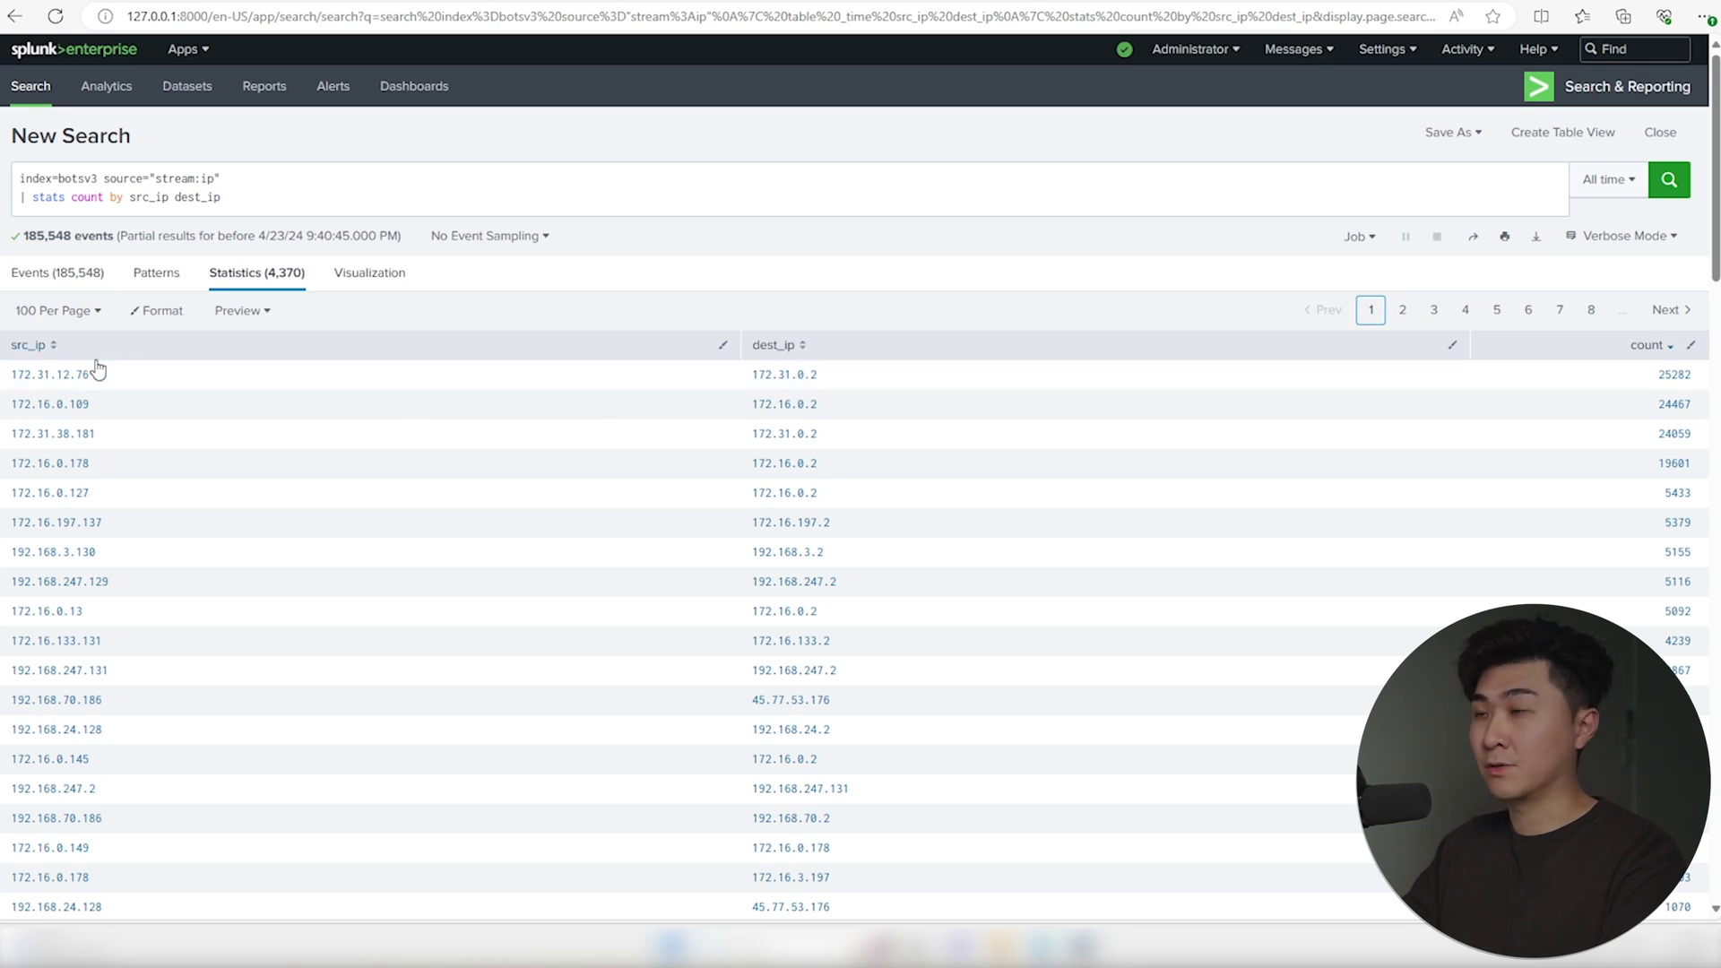
# Change stats to 'distinct_count(dest_ip) as num_dest_ip by src_ip' and run it
pyautogui.click(221, 179)
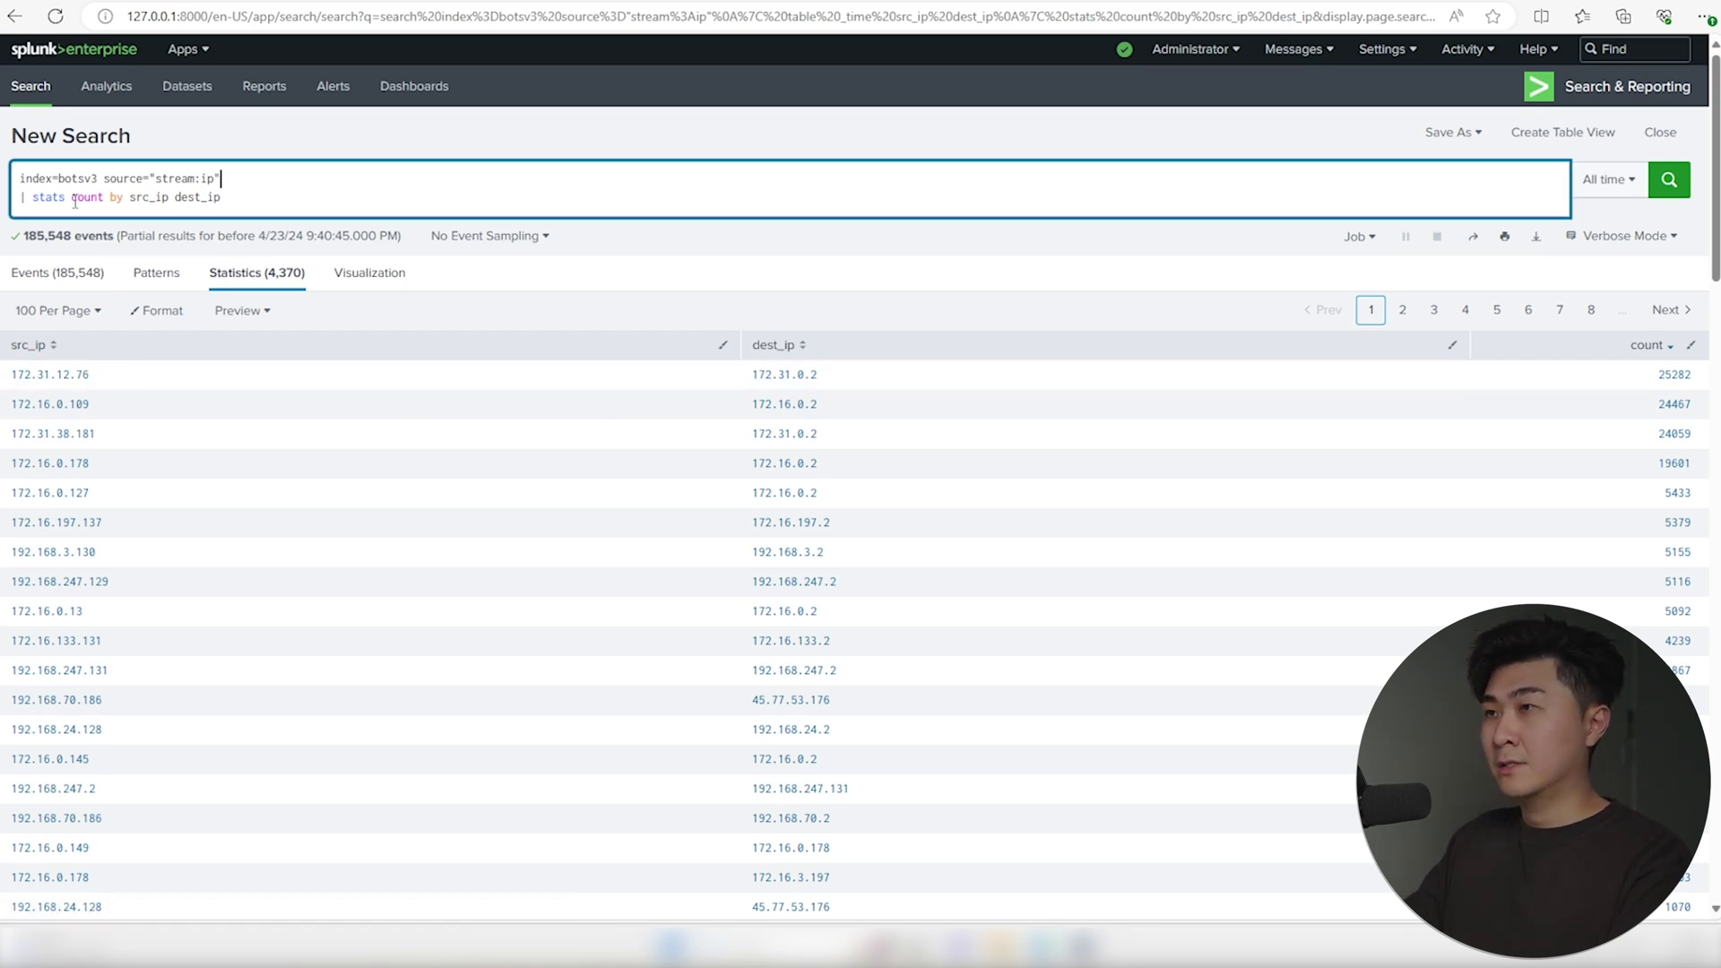
pyautogui.click(71, 196)
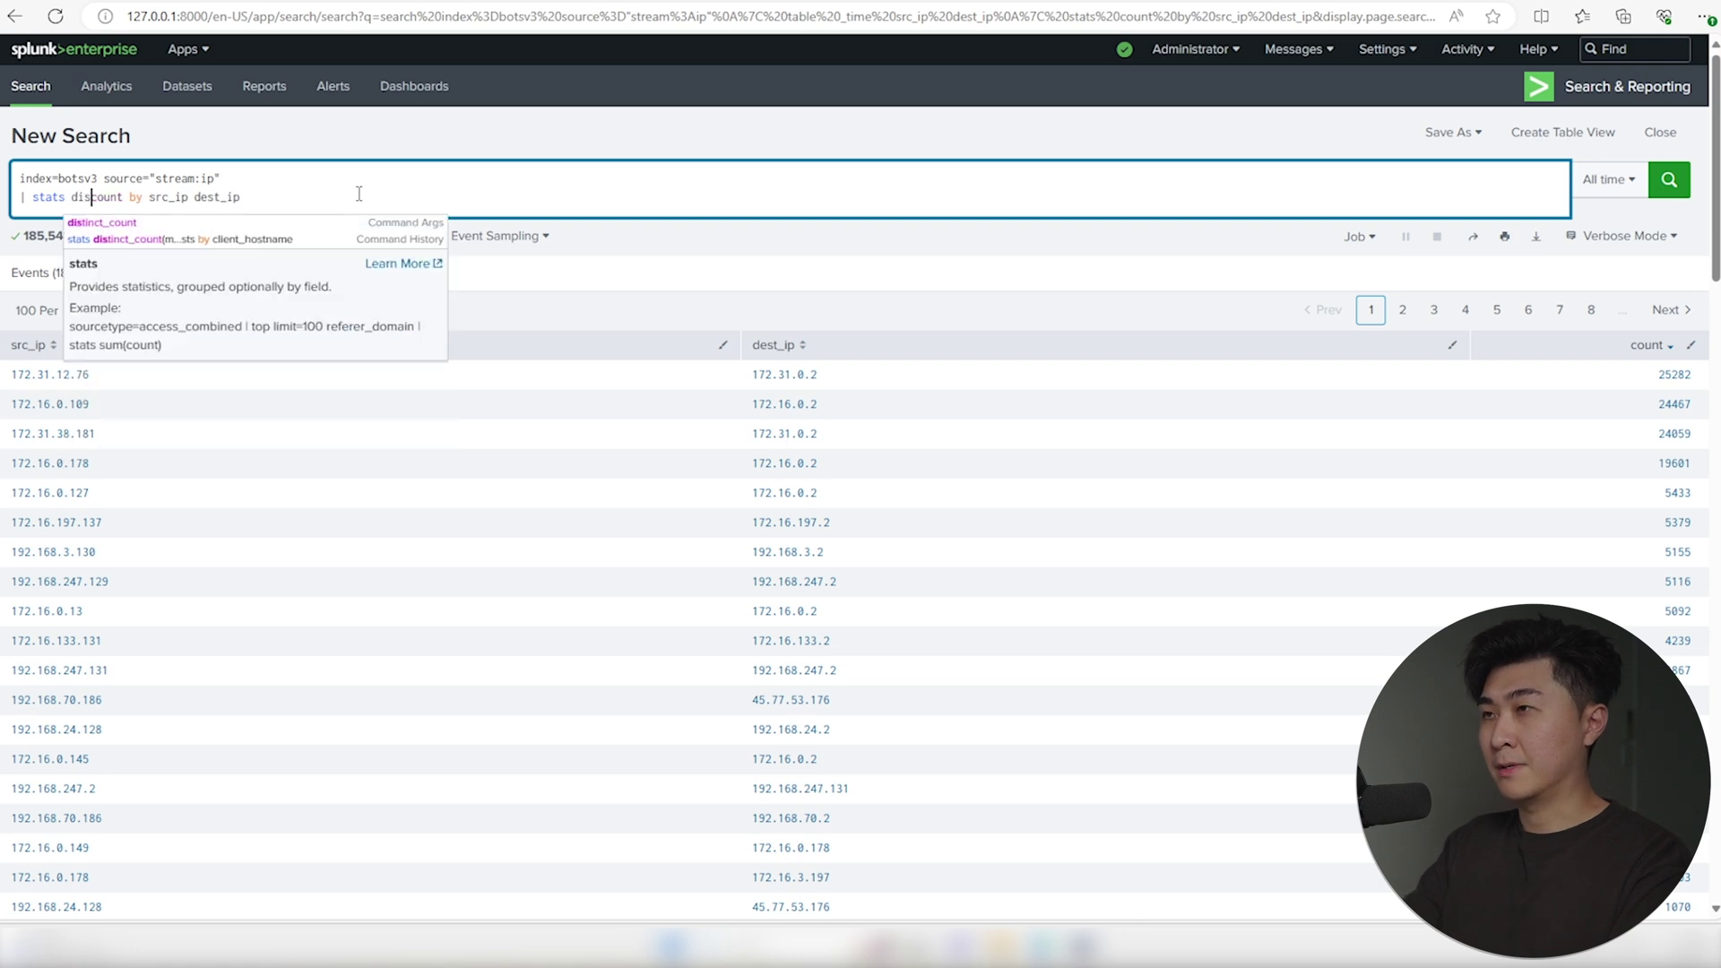
pyautogui.write('distinct_')
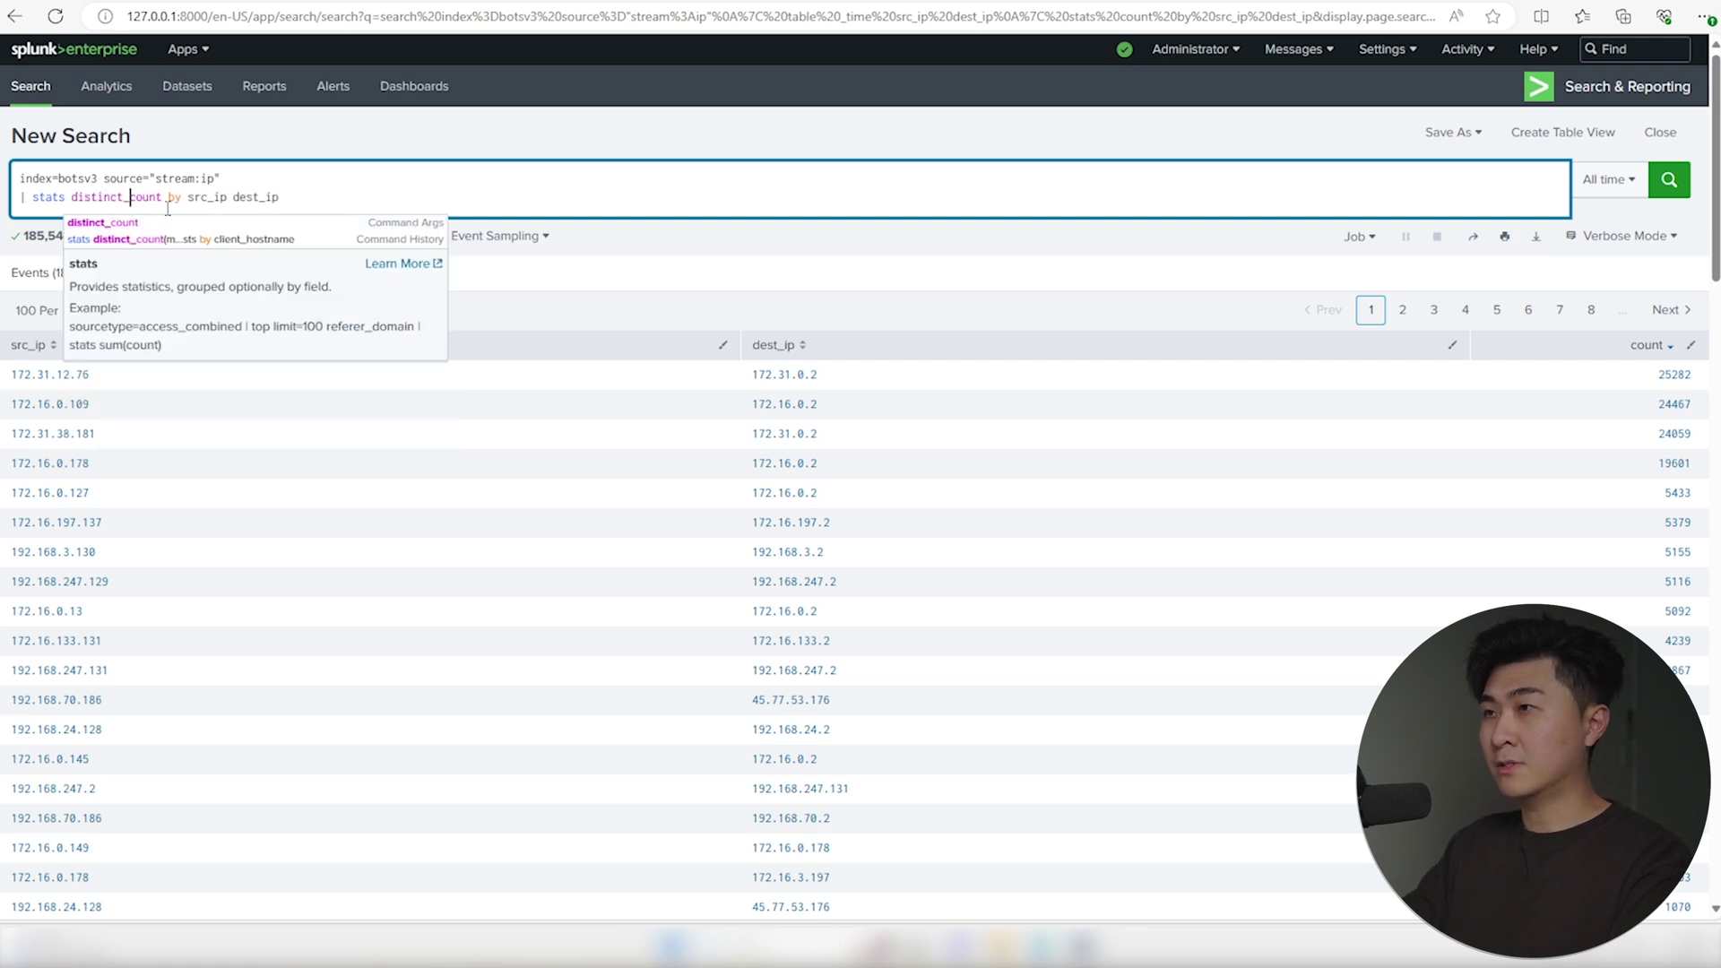
pyautogui.press('Escape')
pyautogui.write('()')
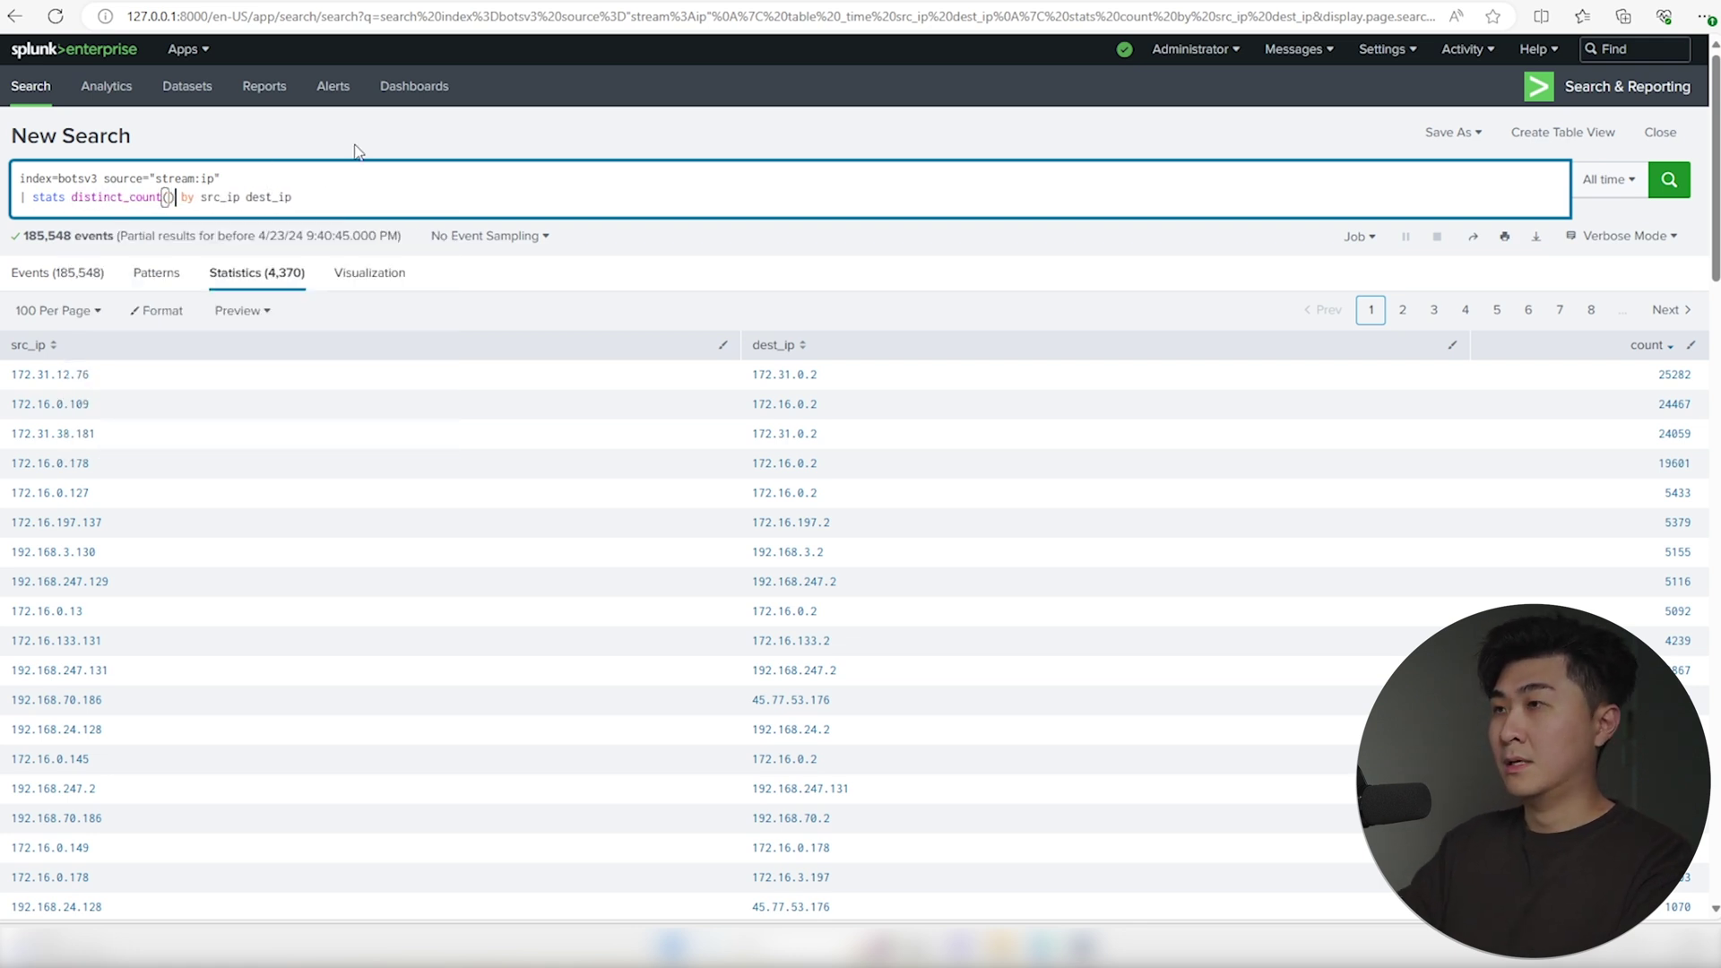
pyautogui.press('Left')
pyautogui.write('dest_ip')
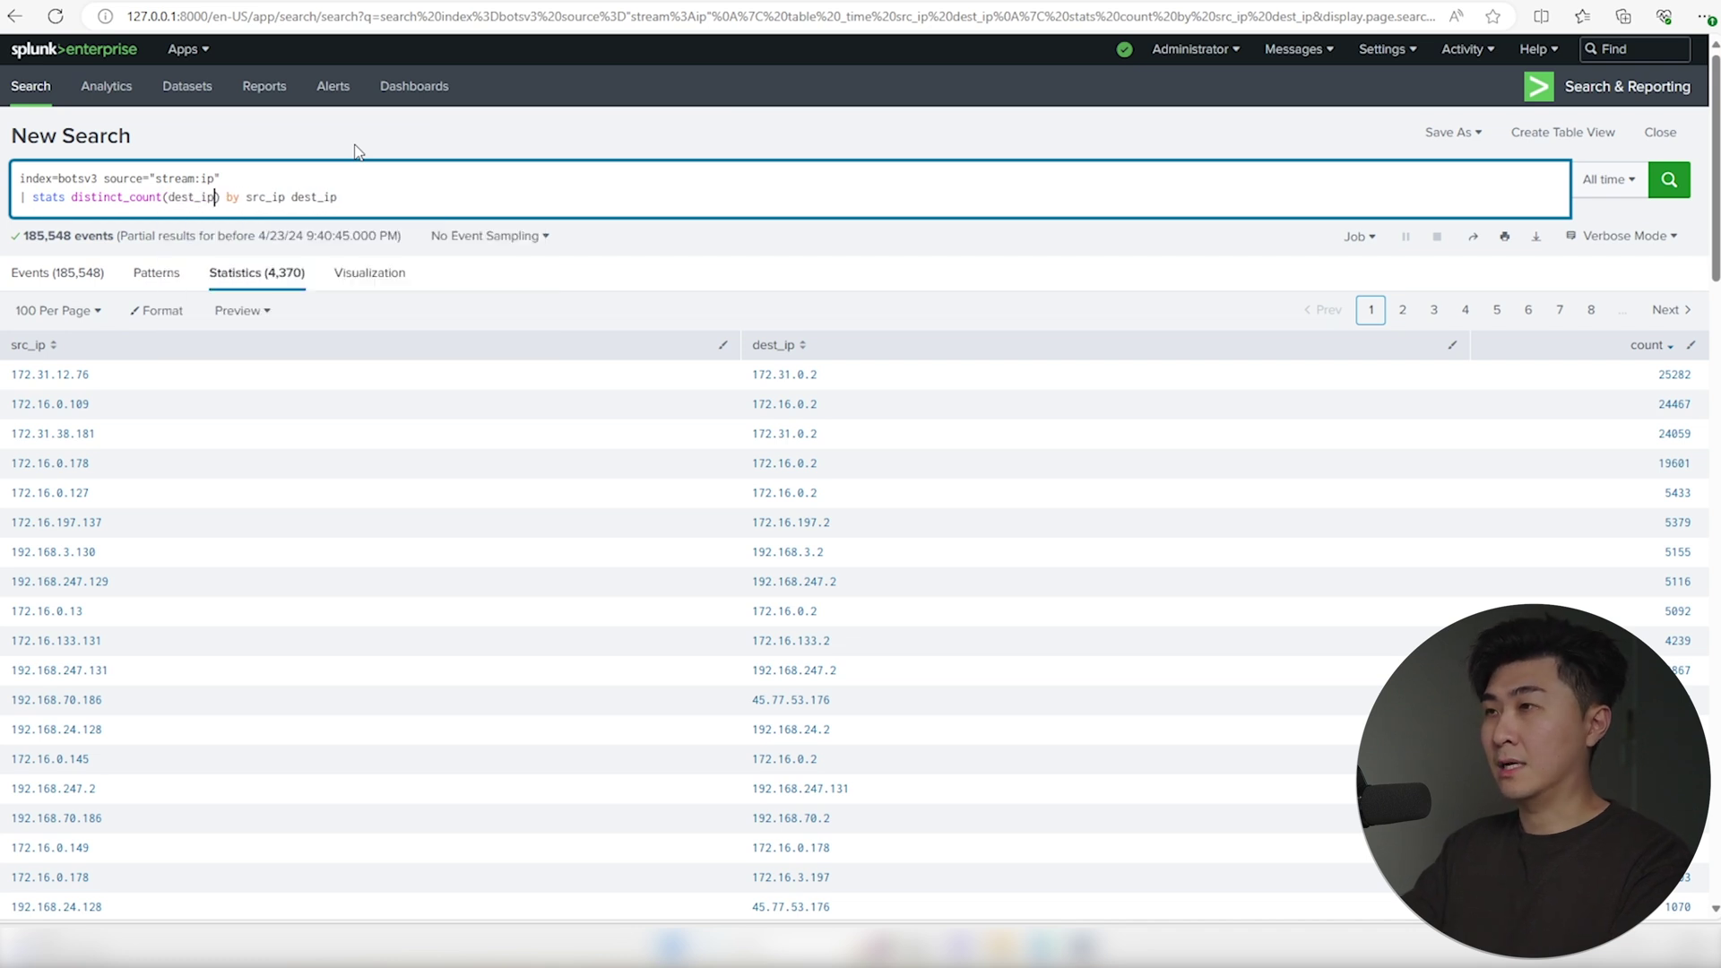
pyautogui.doubleClick(314, 196)
pyautogui.press('BackSpace')
pyautogui.write(')')
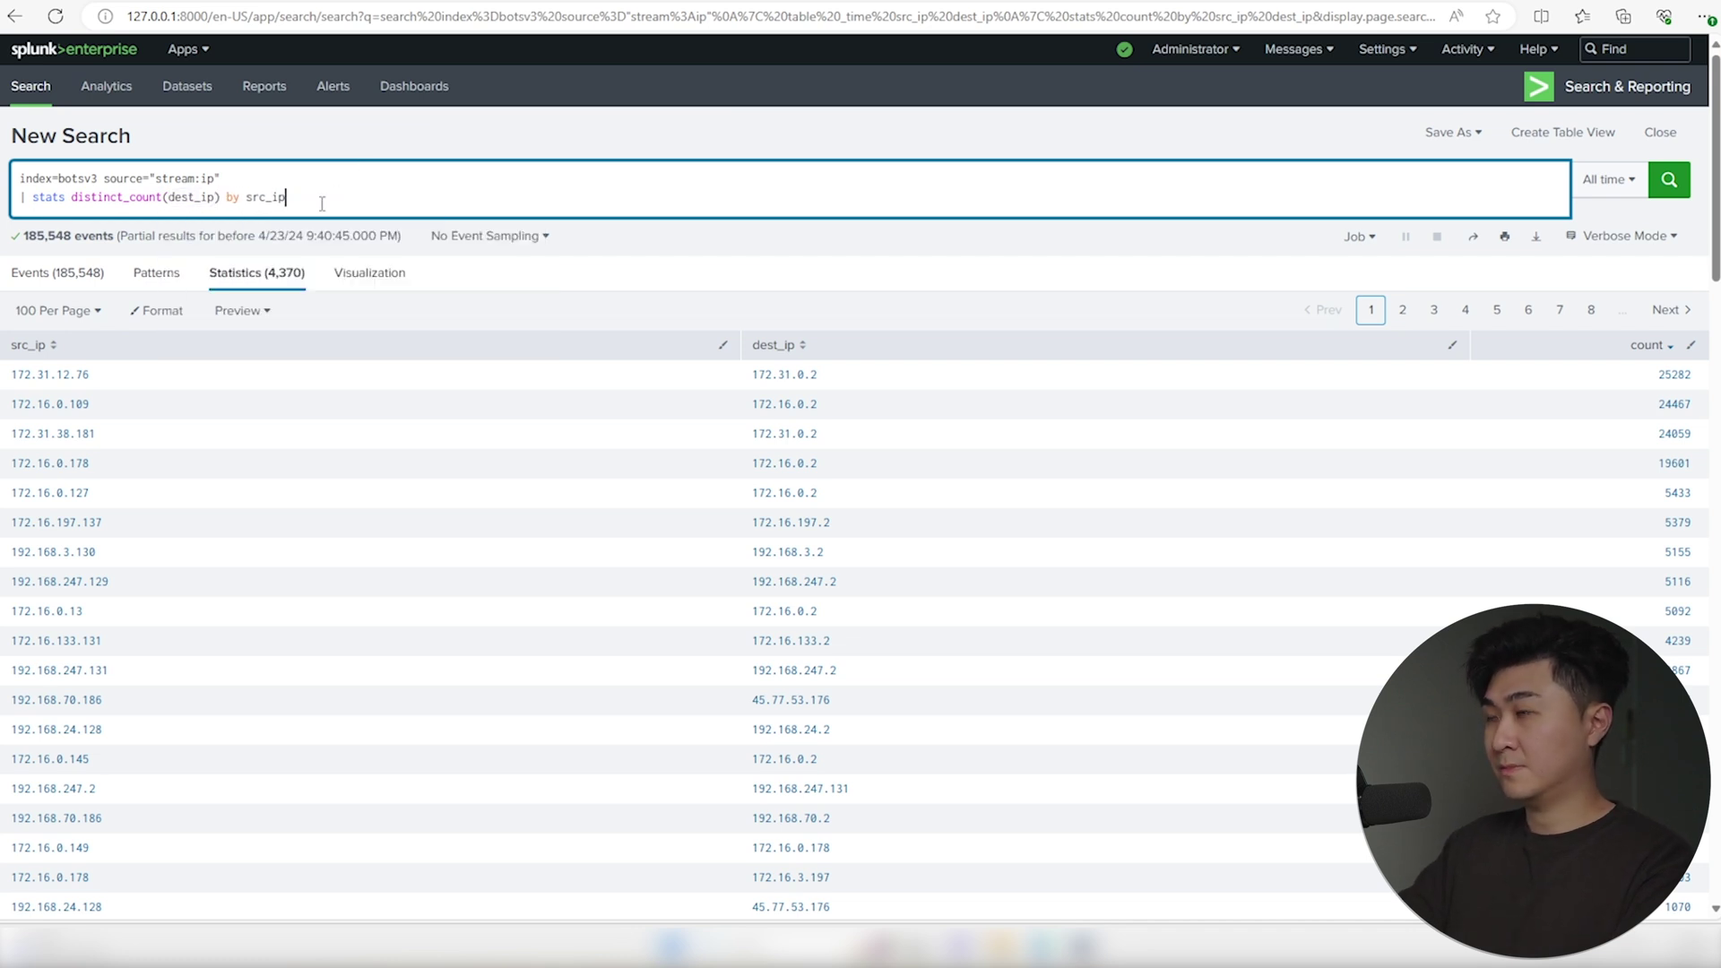
pyautogui.write('as ')
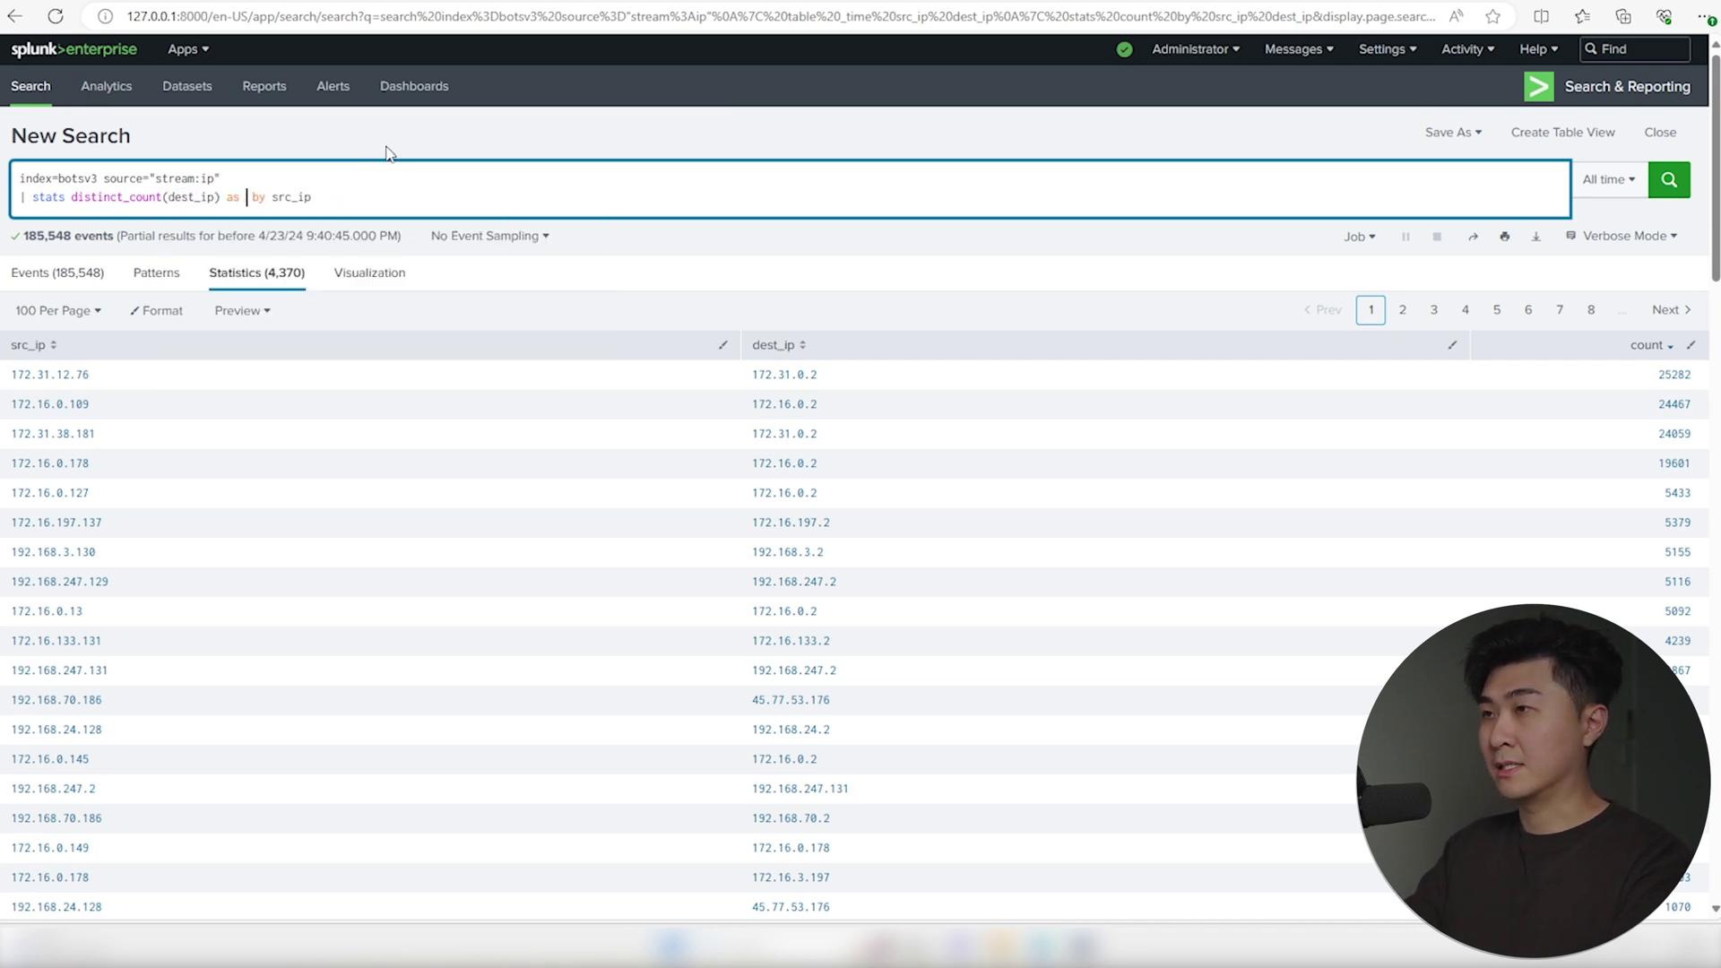
pyautogui.write('num_des')
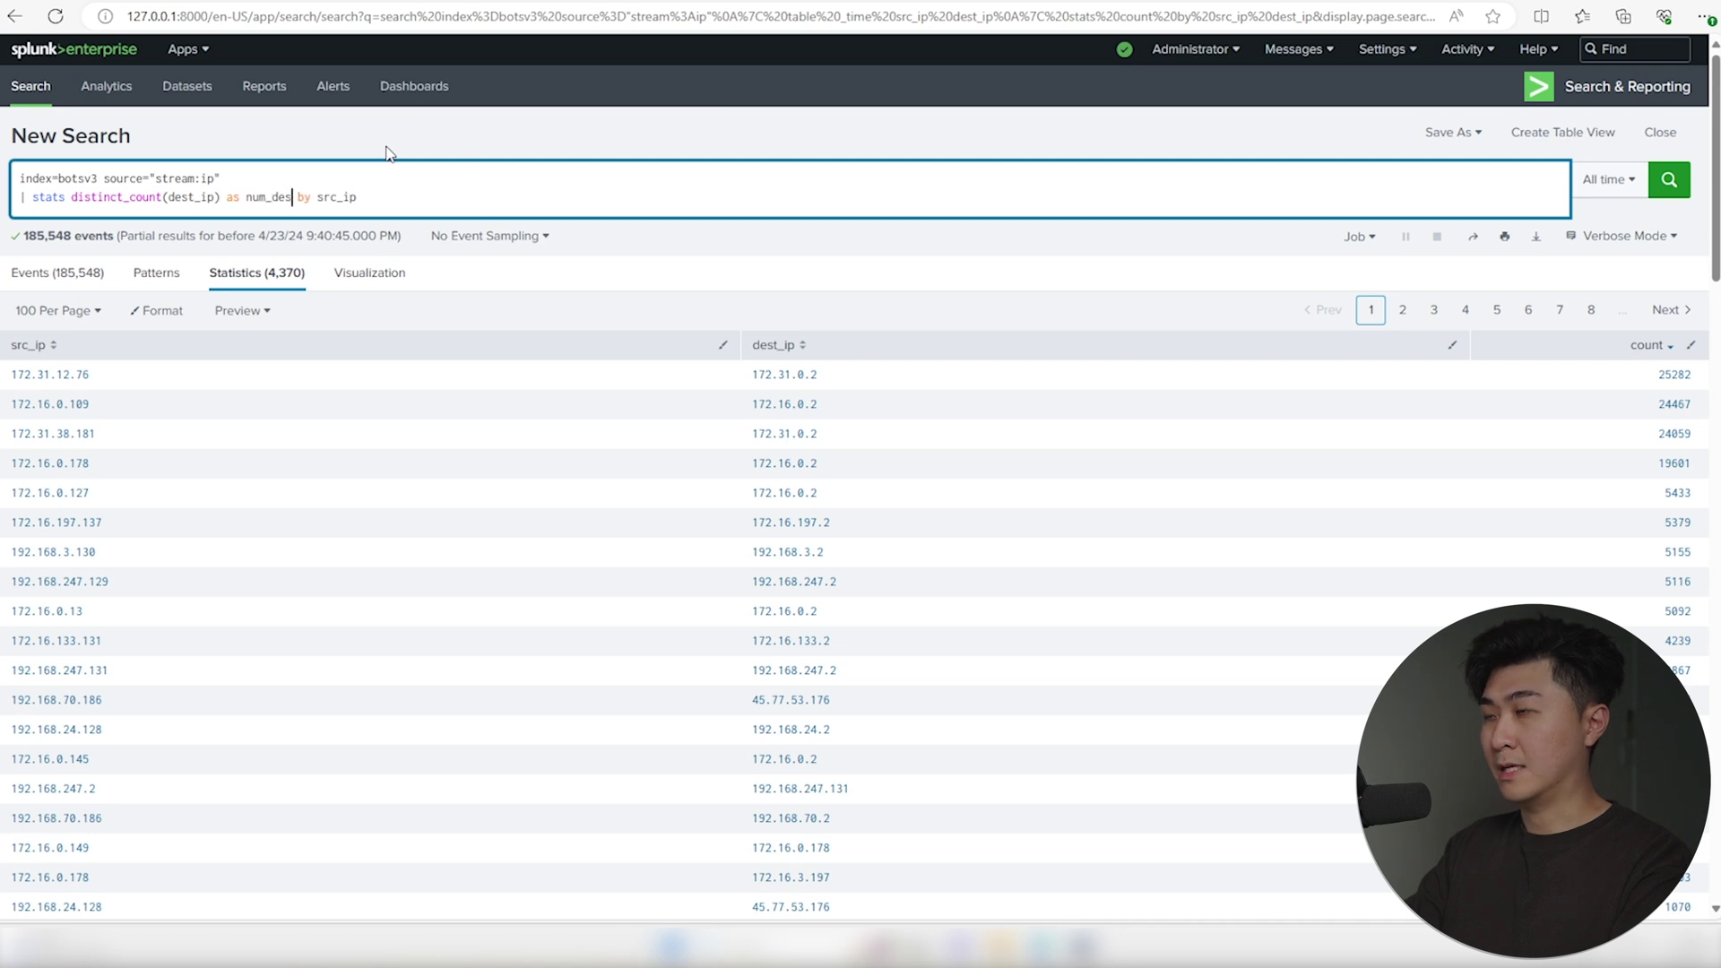
pyautogui.write('t_ by src_ip')
pyautogui.press('Return')
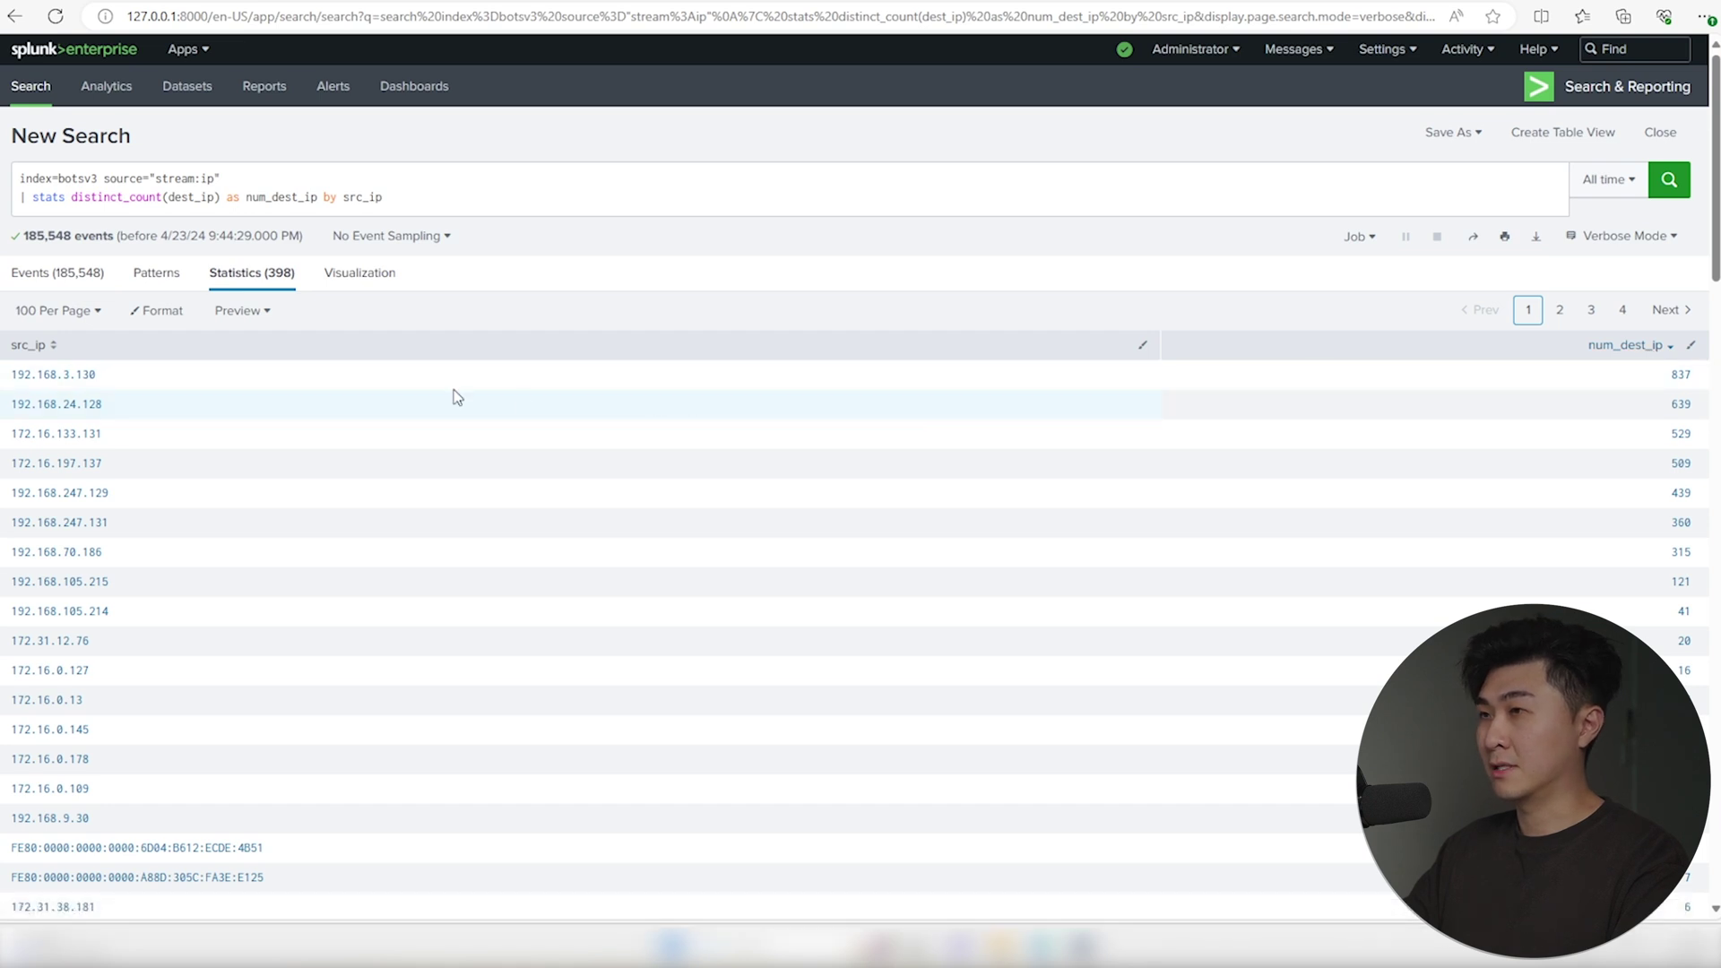
# Highlight top source 192.168.3.130 with 837 destinations and the next three rows
pyautogui.moveTo(97, 375); pyautogui.dragTo(11, 375)
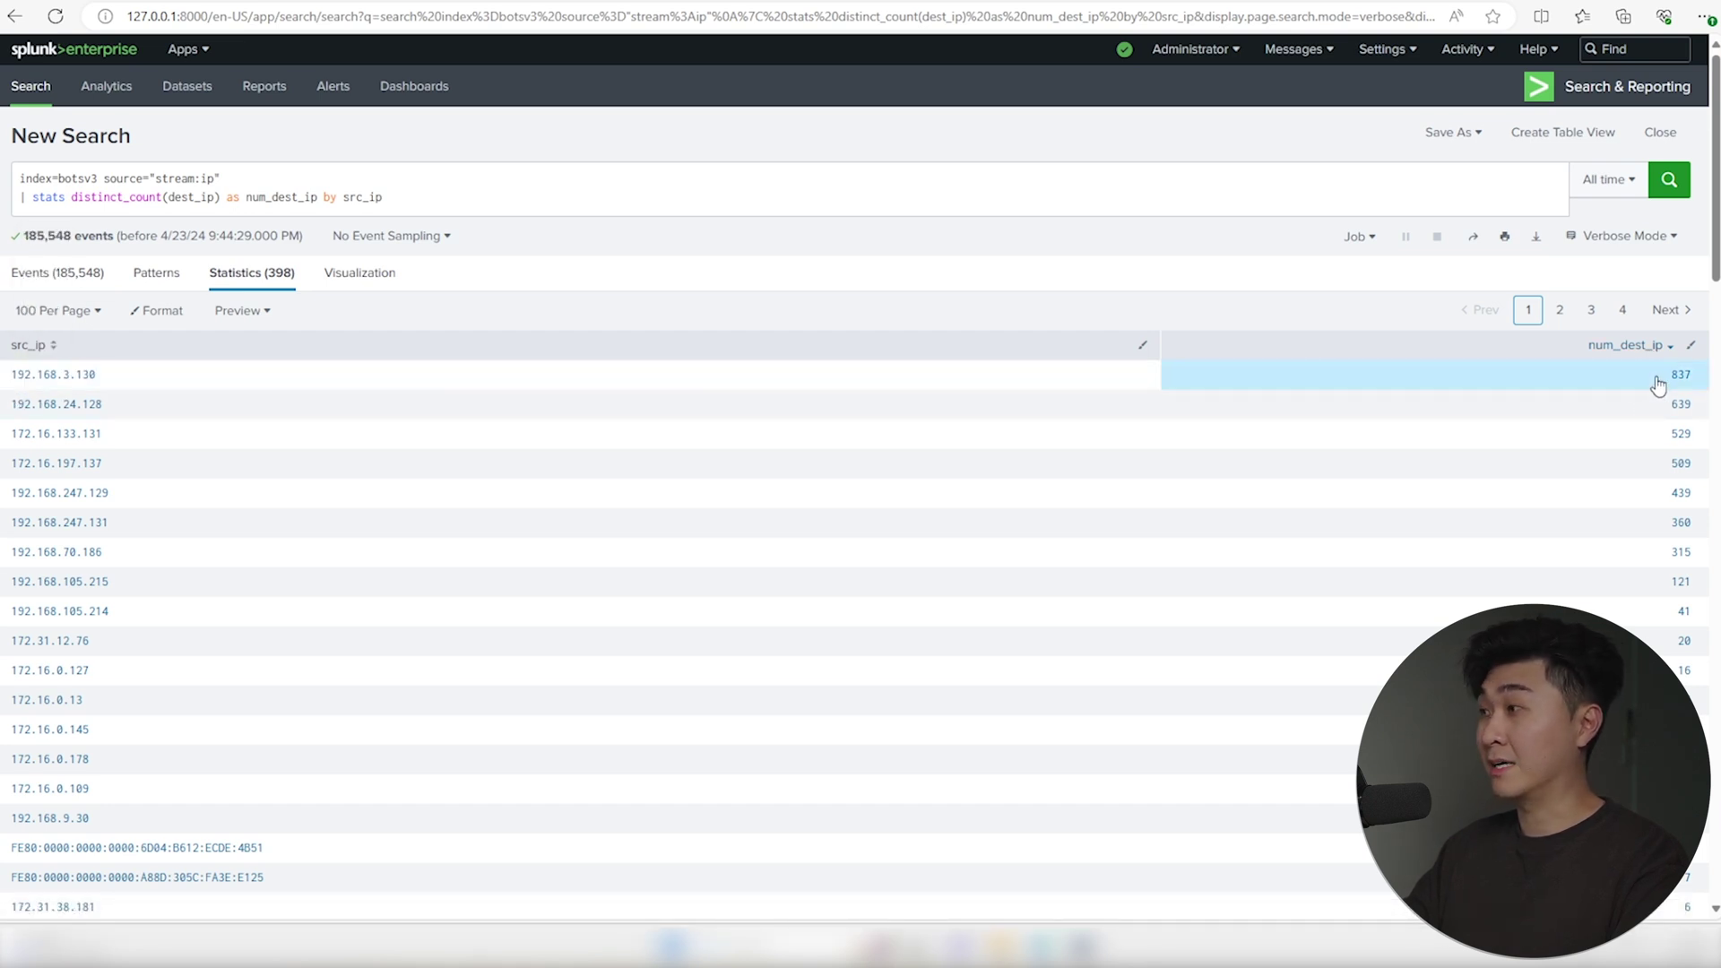
pyautogui.moveTo(1693, 376); pyautogui.dragTo(1672, 376)
pyautogui.click(1697, 381)
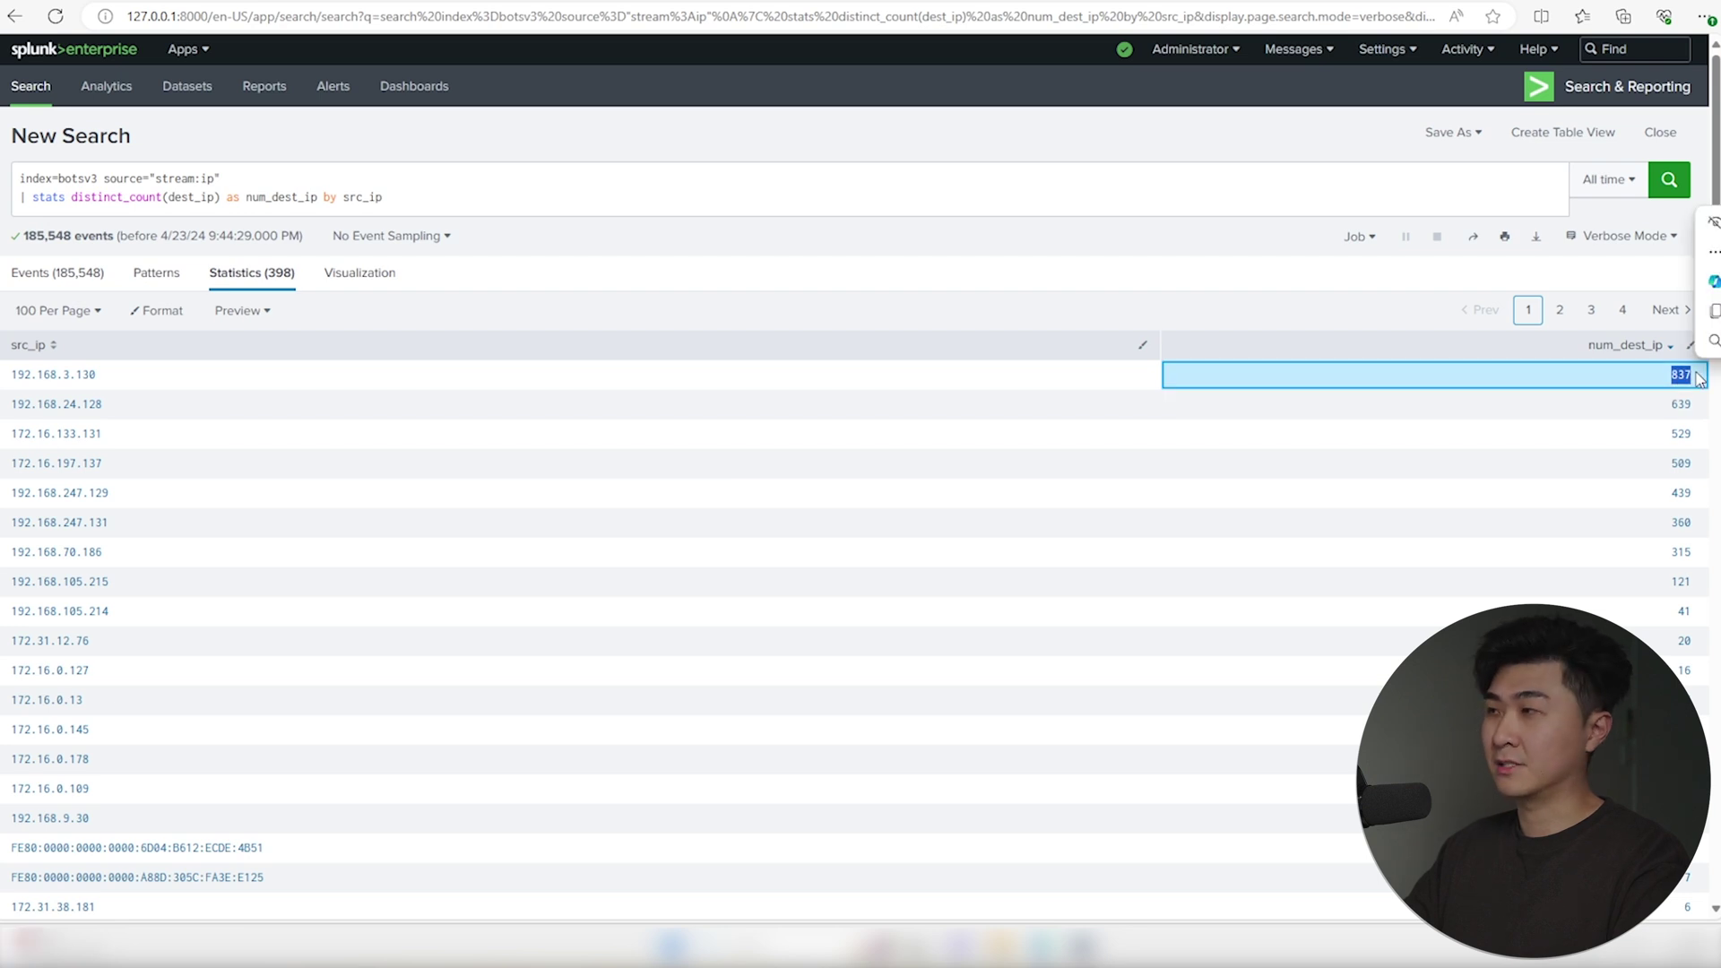
pyautogui.moveTo(1698, 391); pyautogui.dragTo(1429, 461)
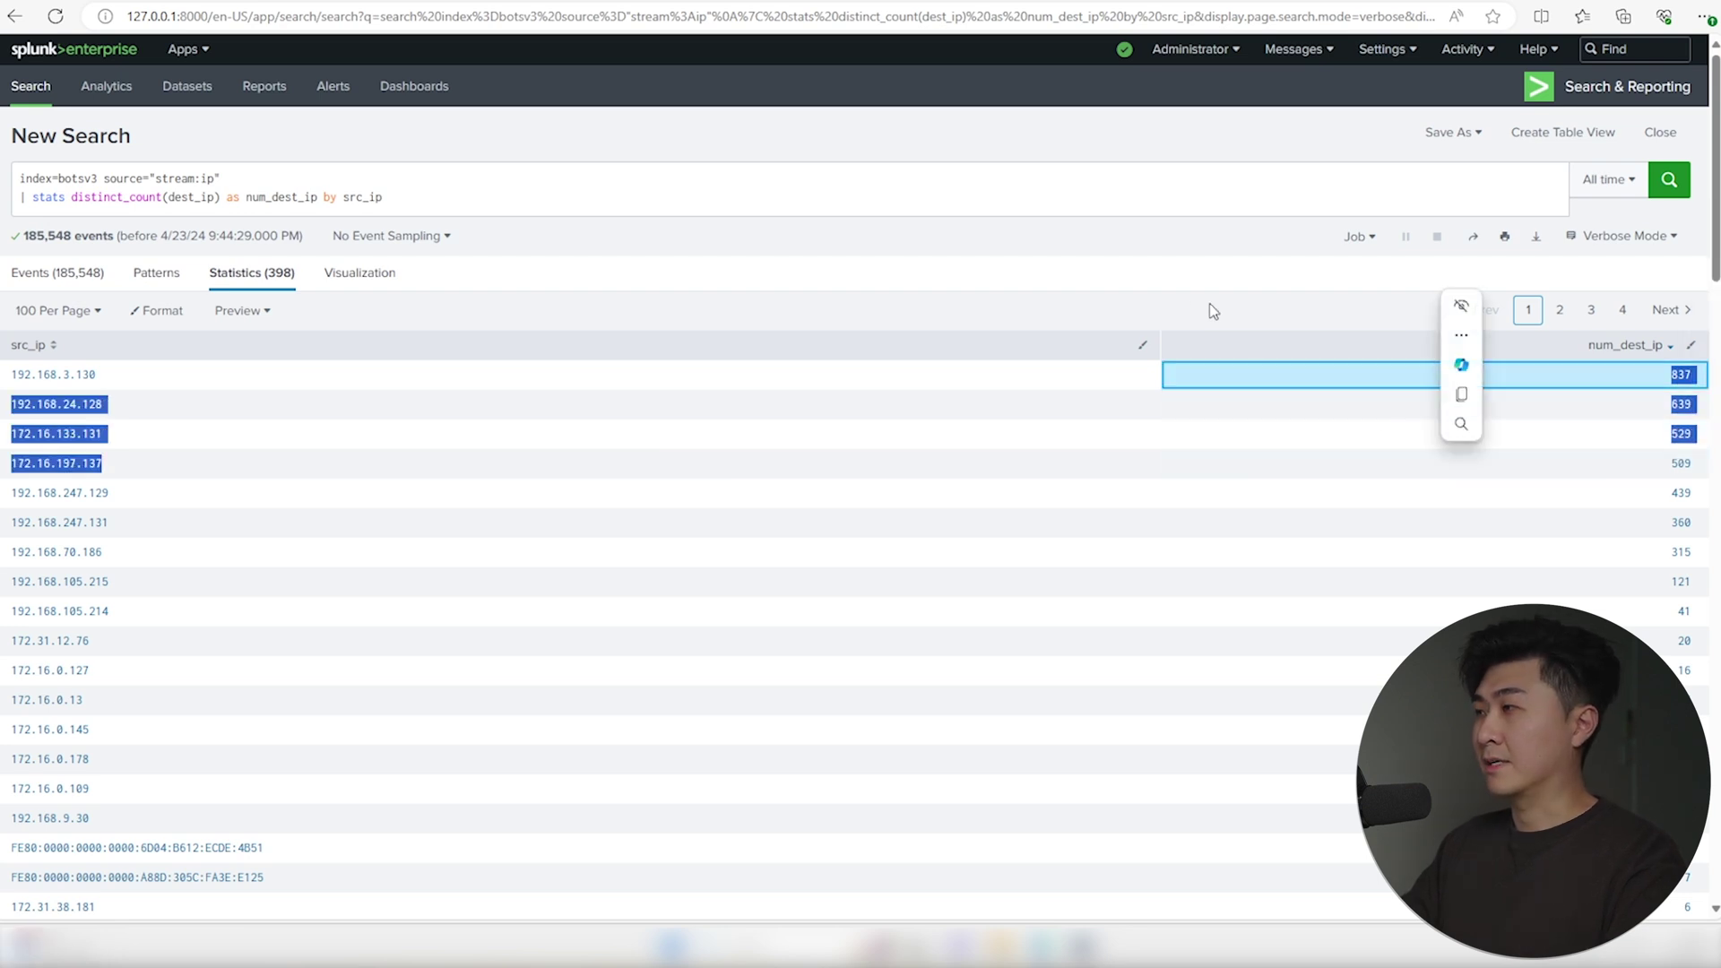
pyautogui.click(1172, 237)
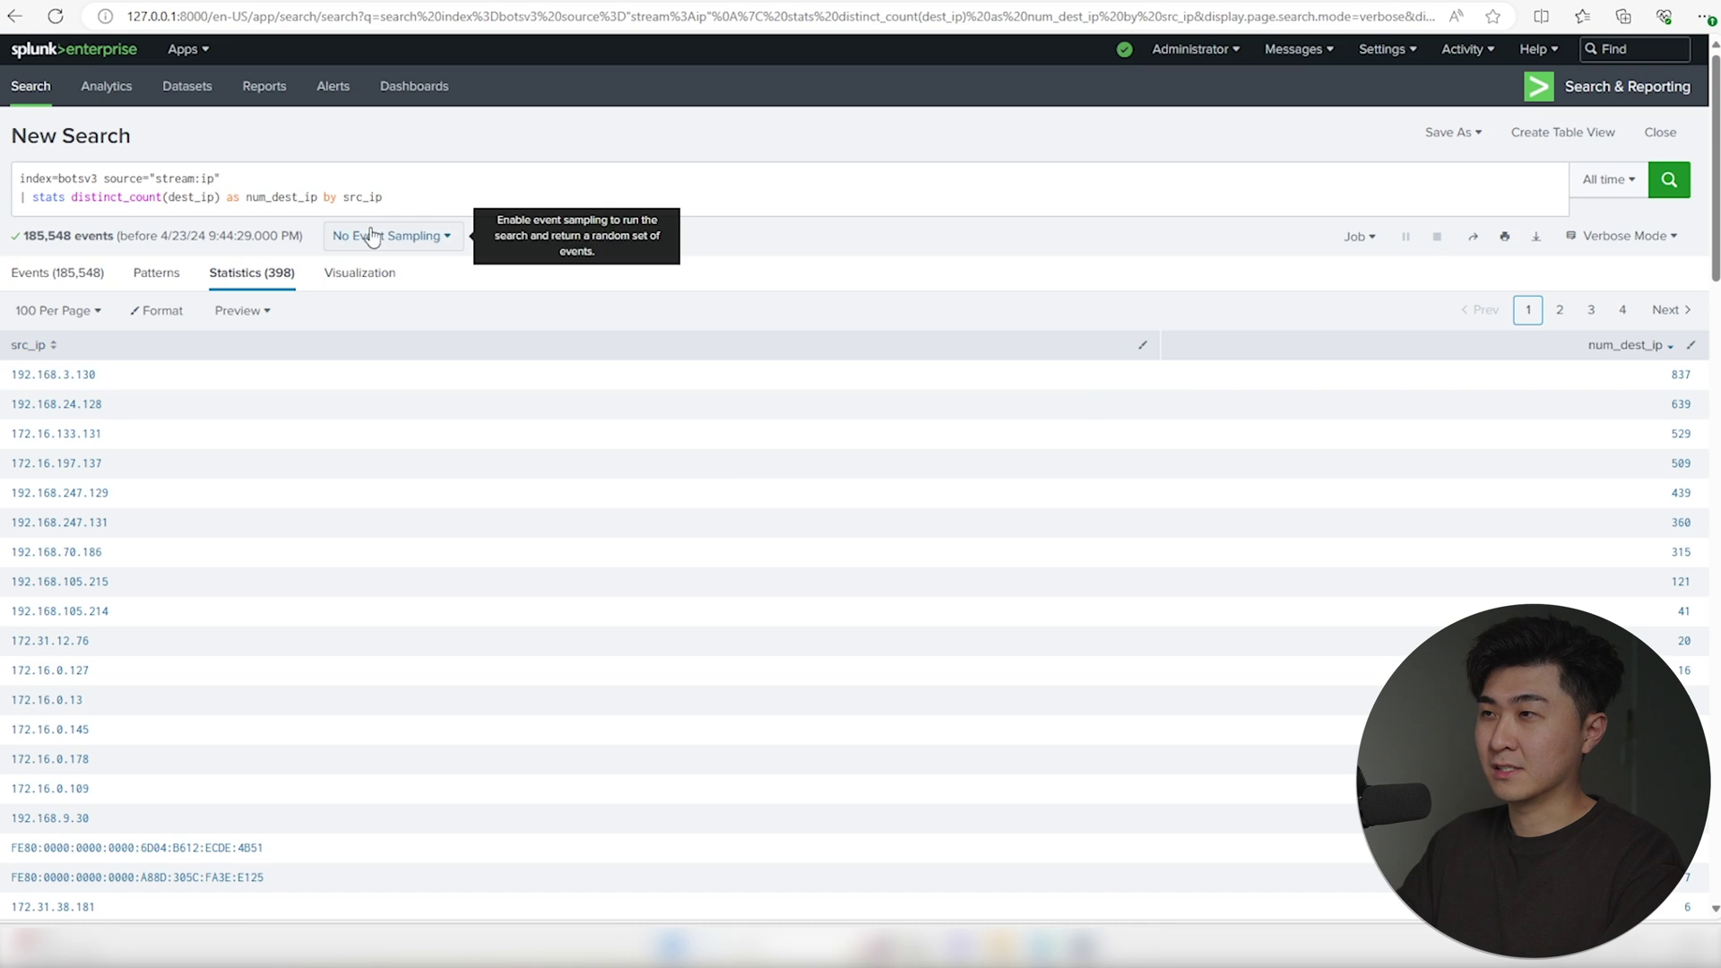
pyautogui.click(371, 174)
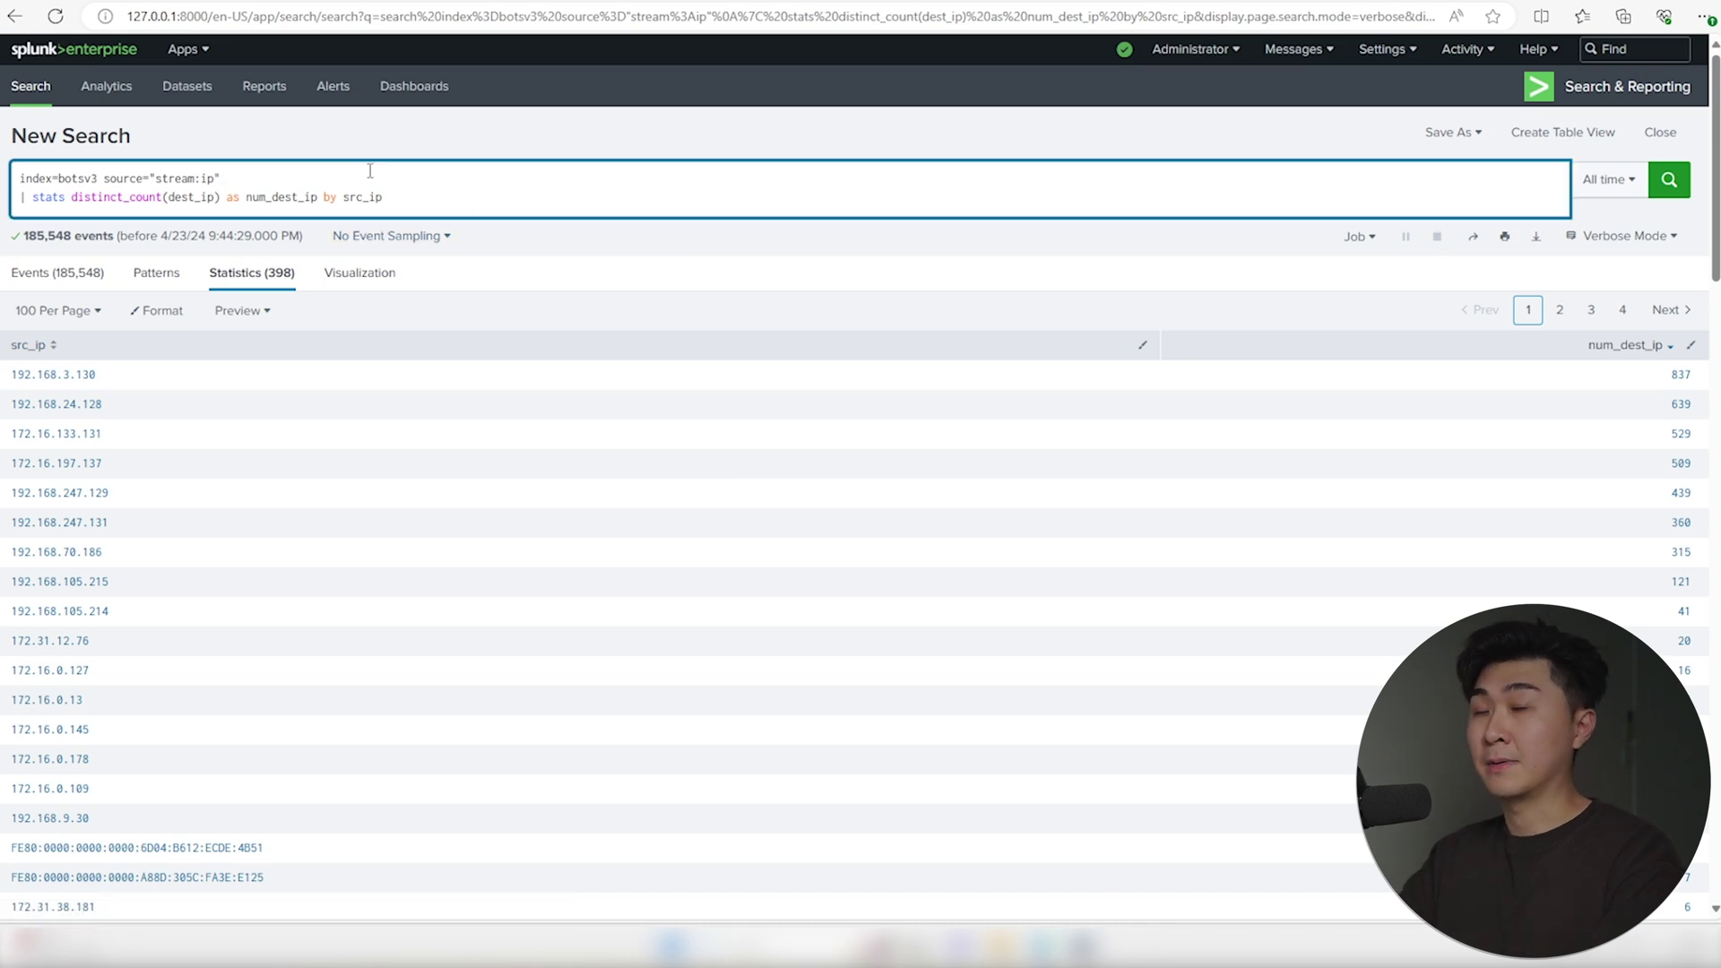
pyautogui.write(' src')
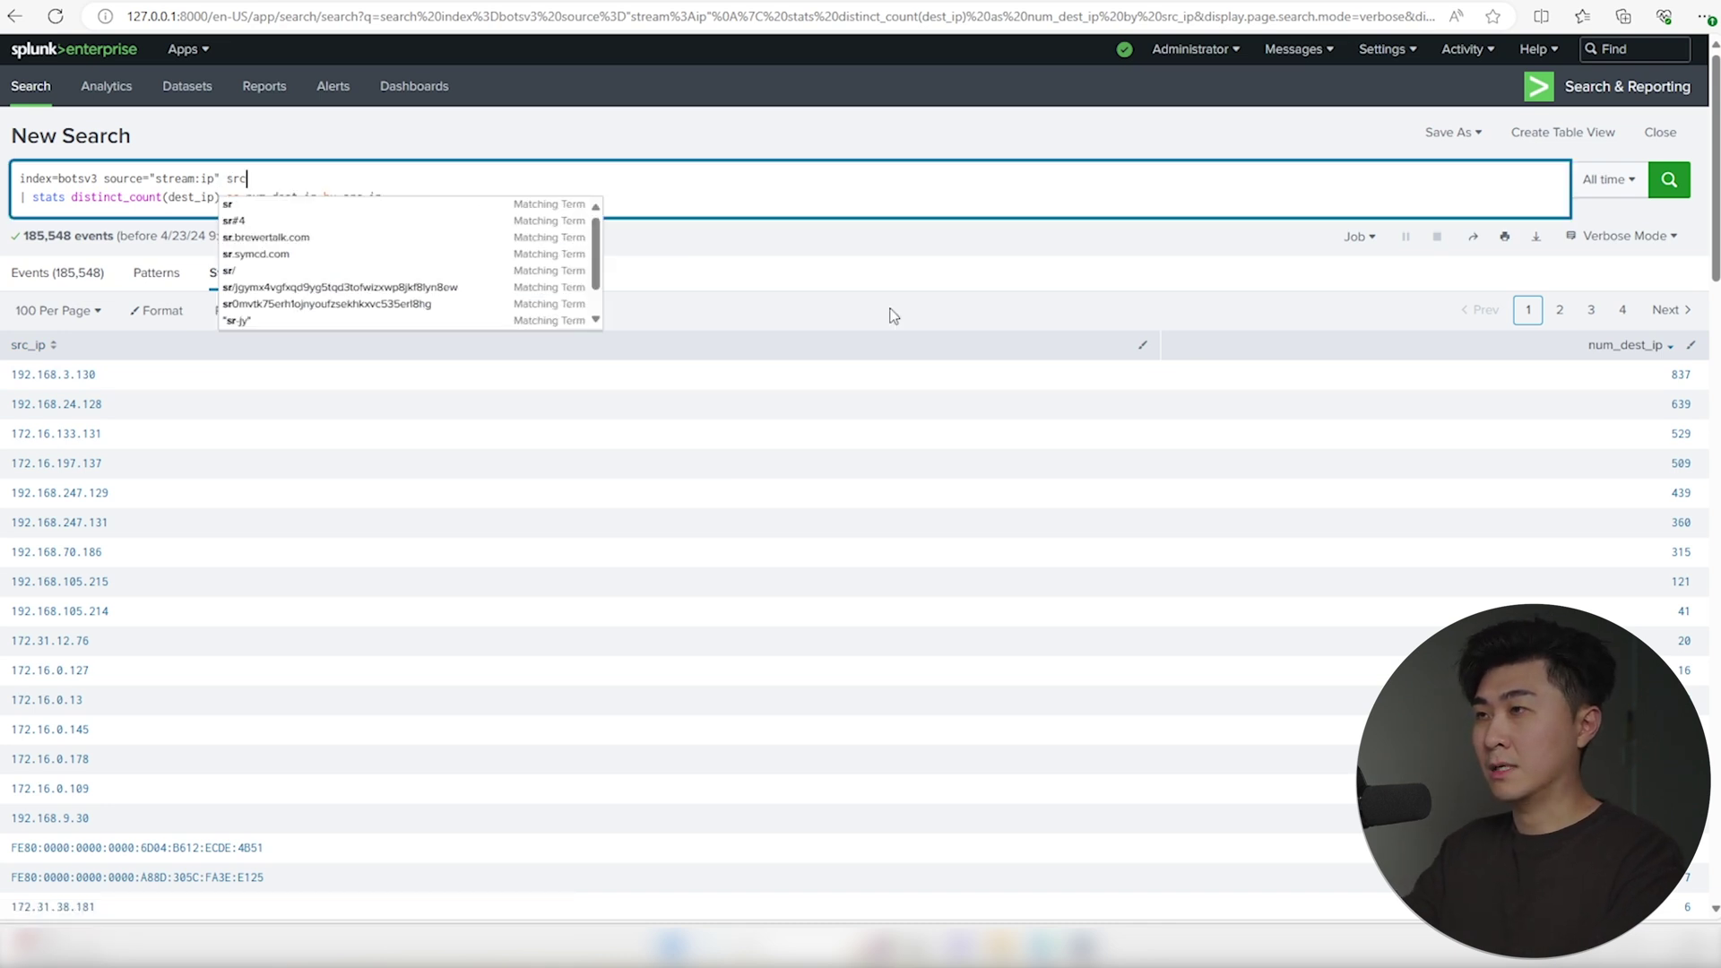
pyautogui.write('_ip!=')
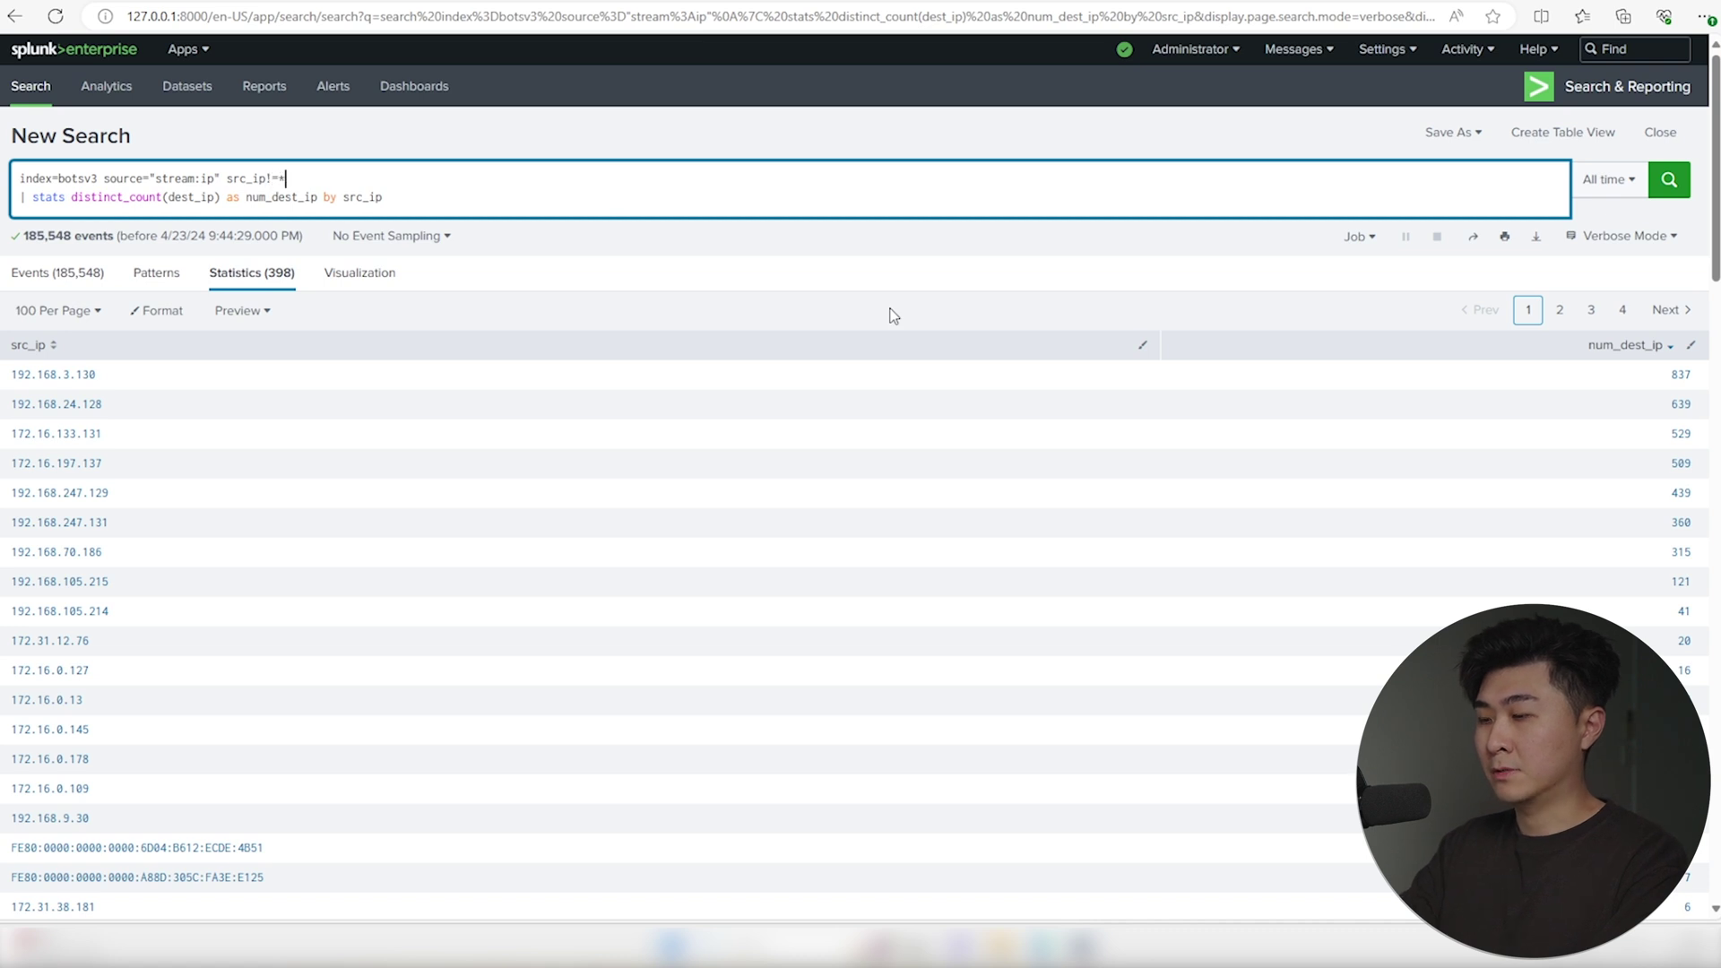
pyautogui.write('*')
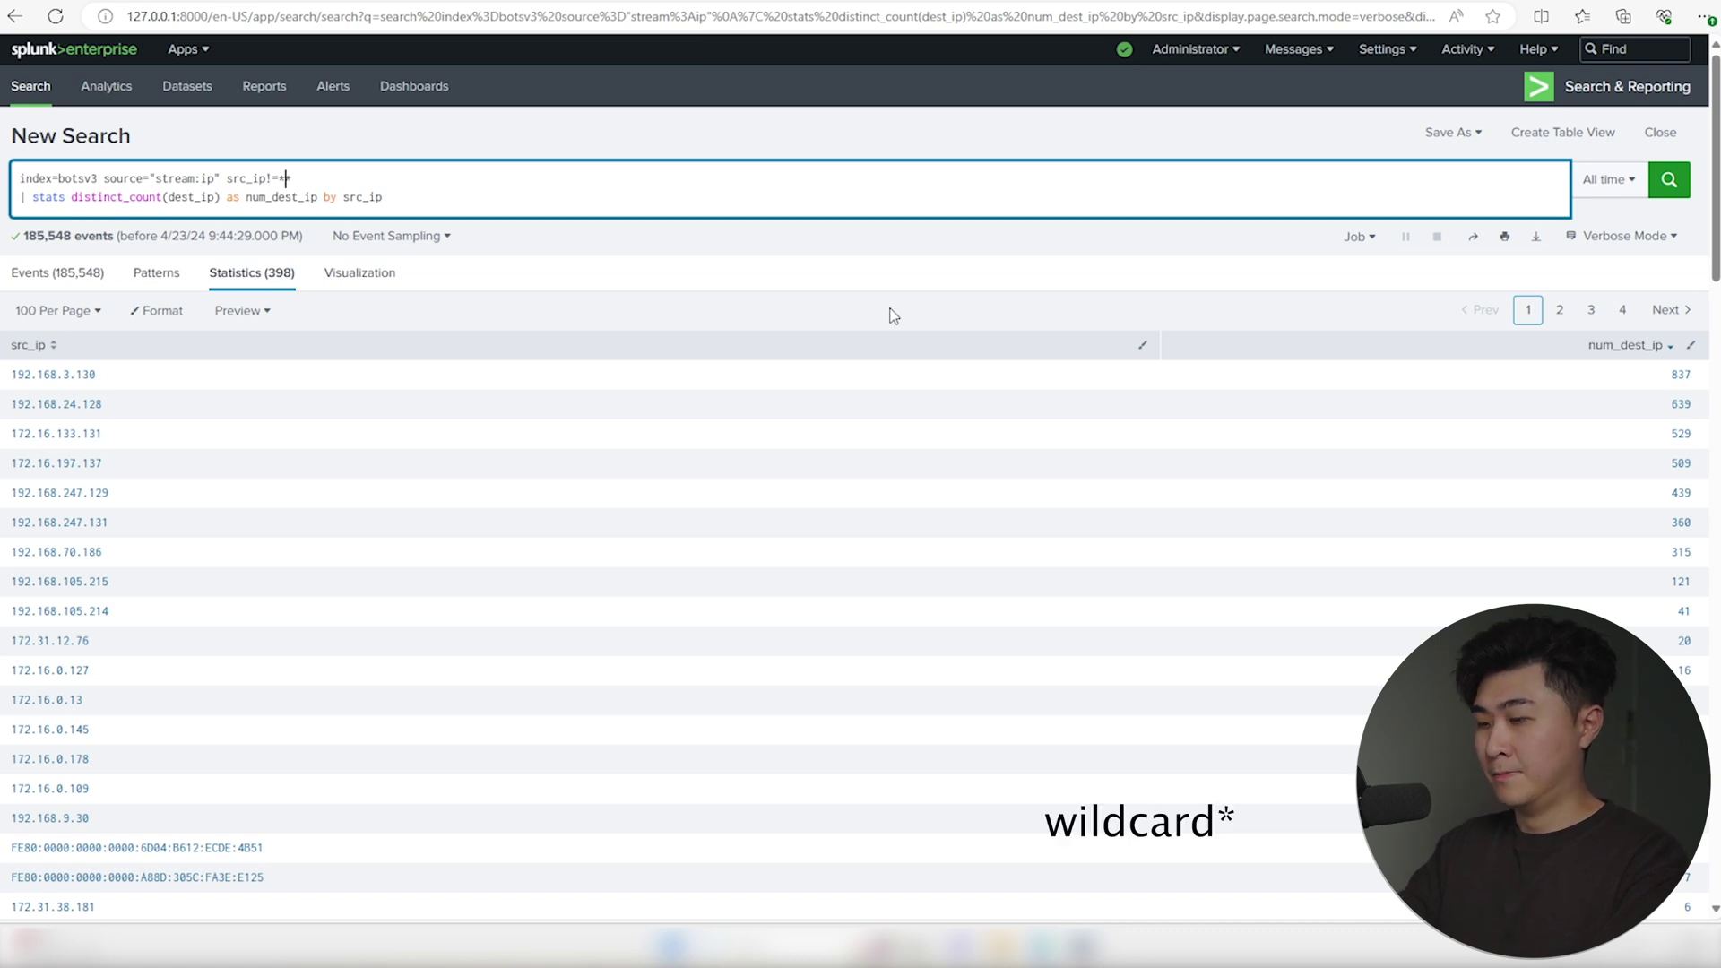
pyautogui.write(':')
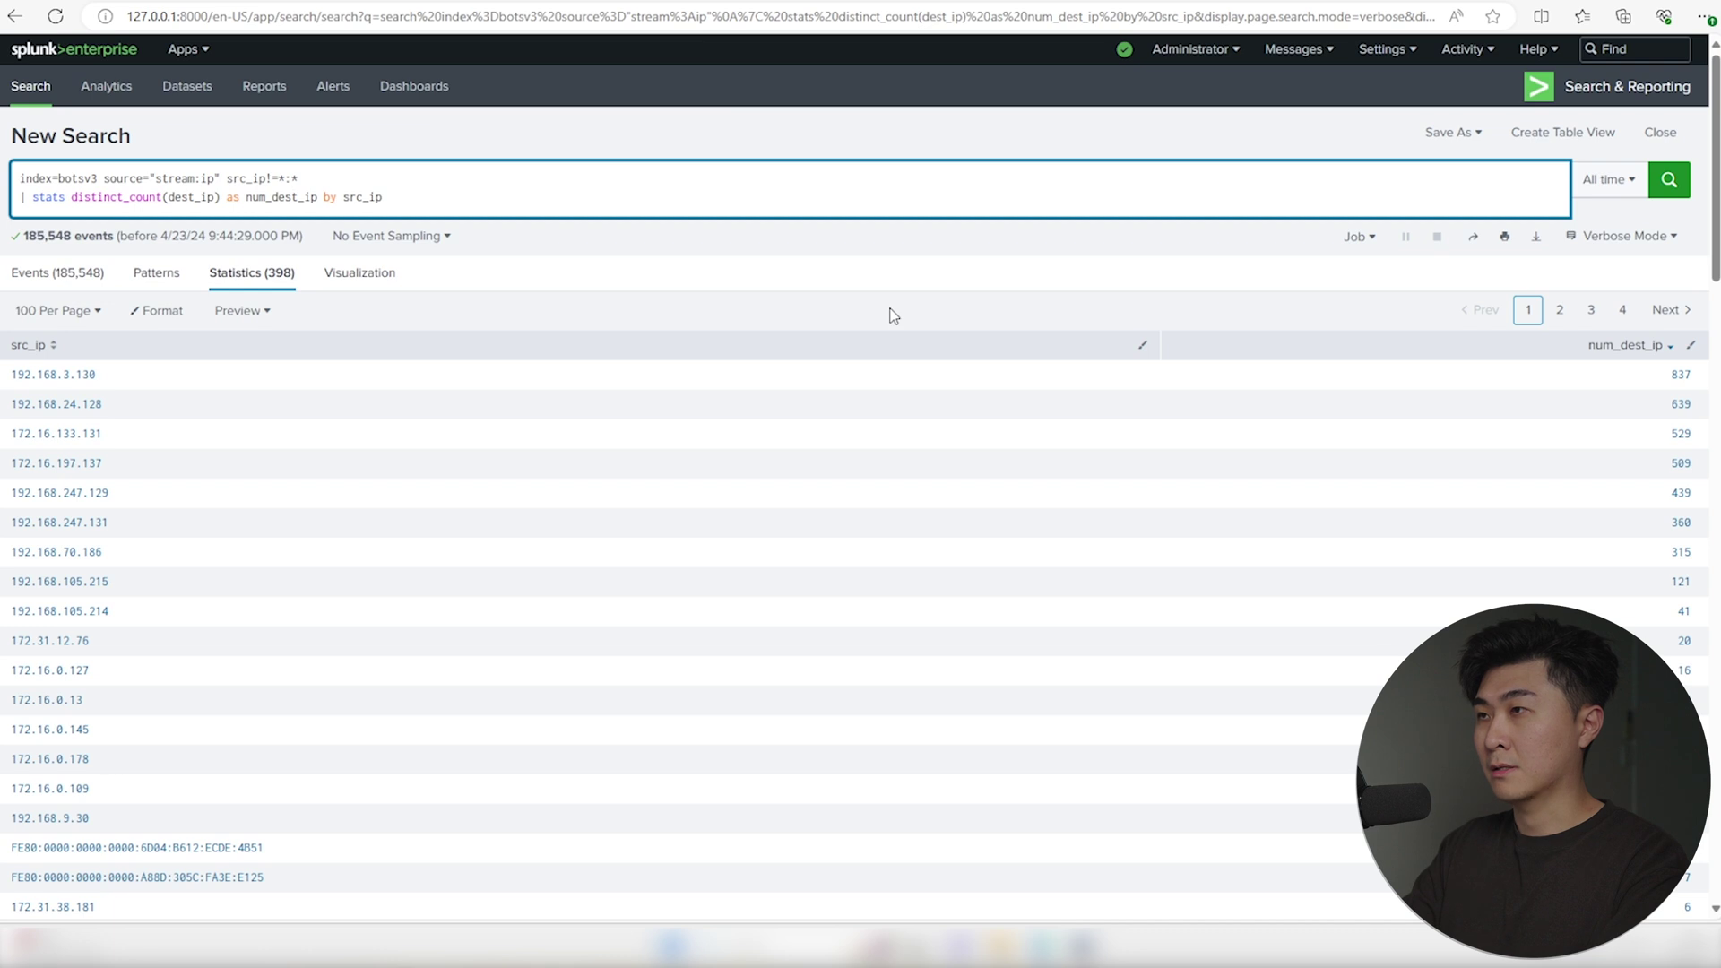
pyautogui.write('*')
# Rerun the search with src_ip!=*:* on the first line to exclude IPv6 sources
pyautogui.press('Return')
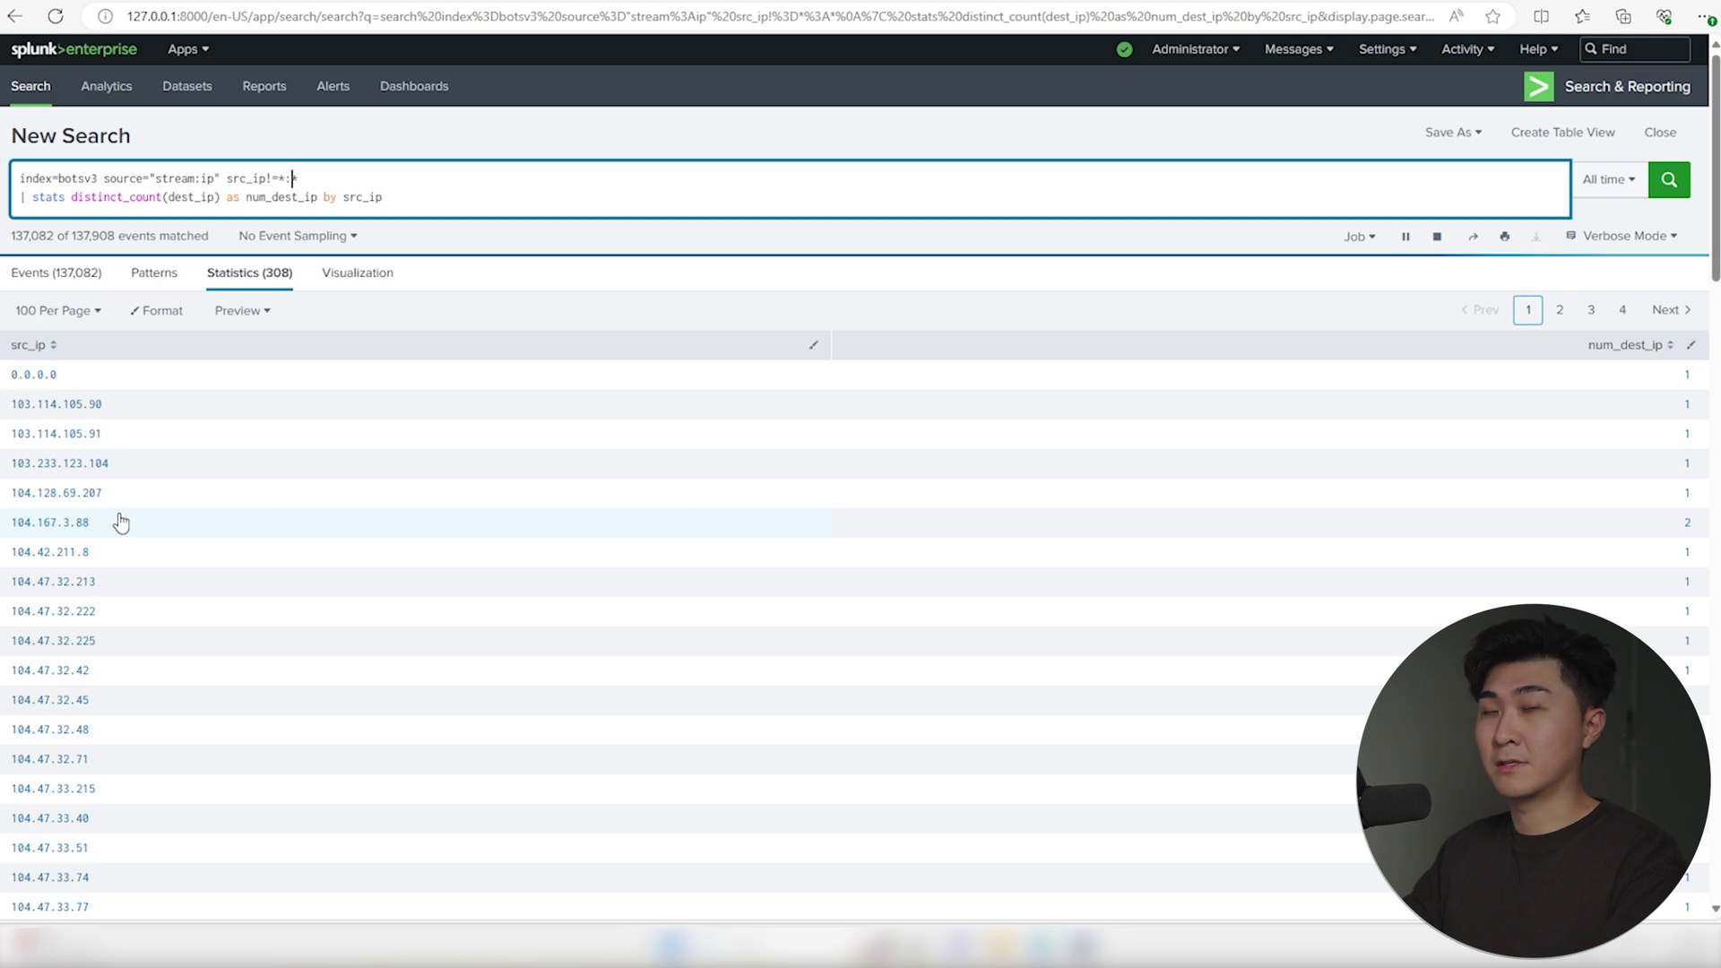
# Add '| sort - num_dest_ip' and '| head 10' lines, run them, then go to Dashboards
pyautogui.click(446, 197)
pyautogui.hotkey('shift', 'Return')
pyautogui.write('| sor')
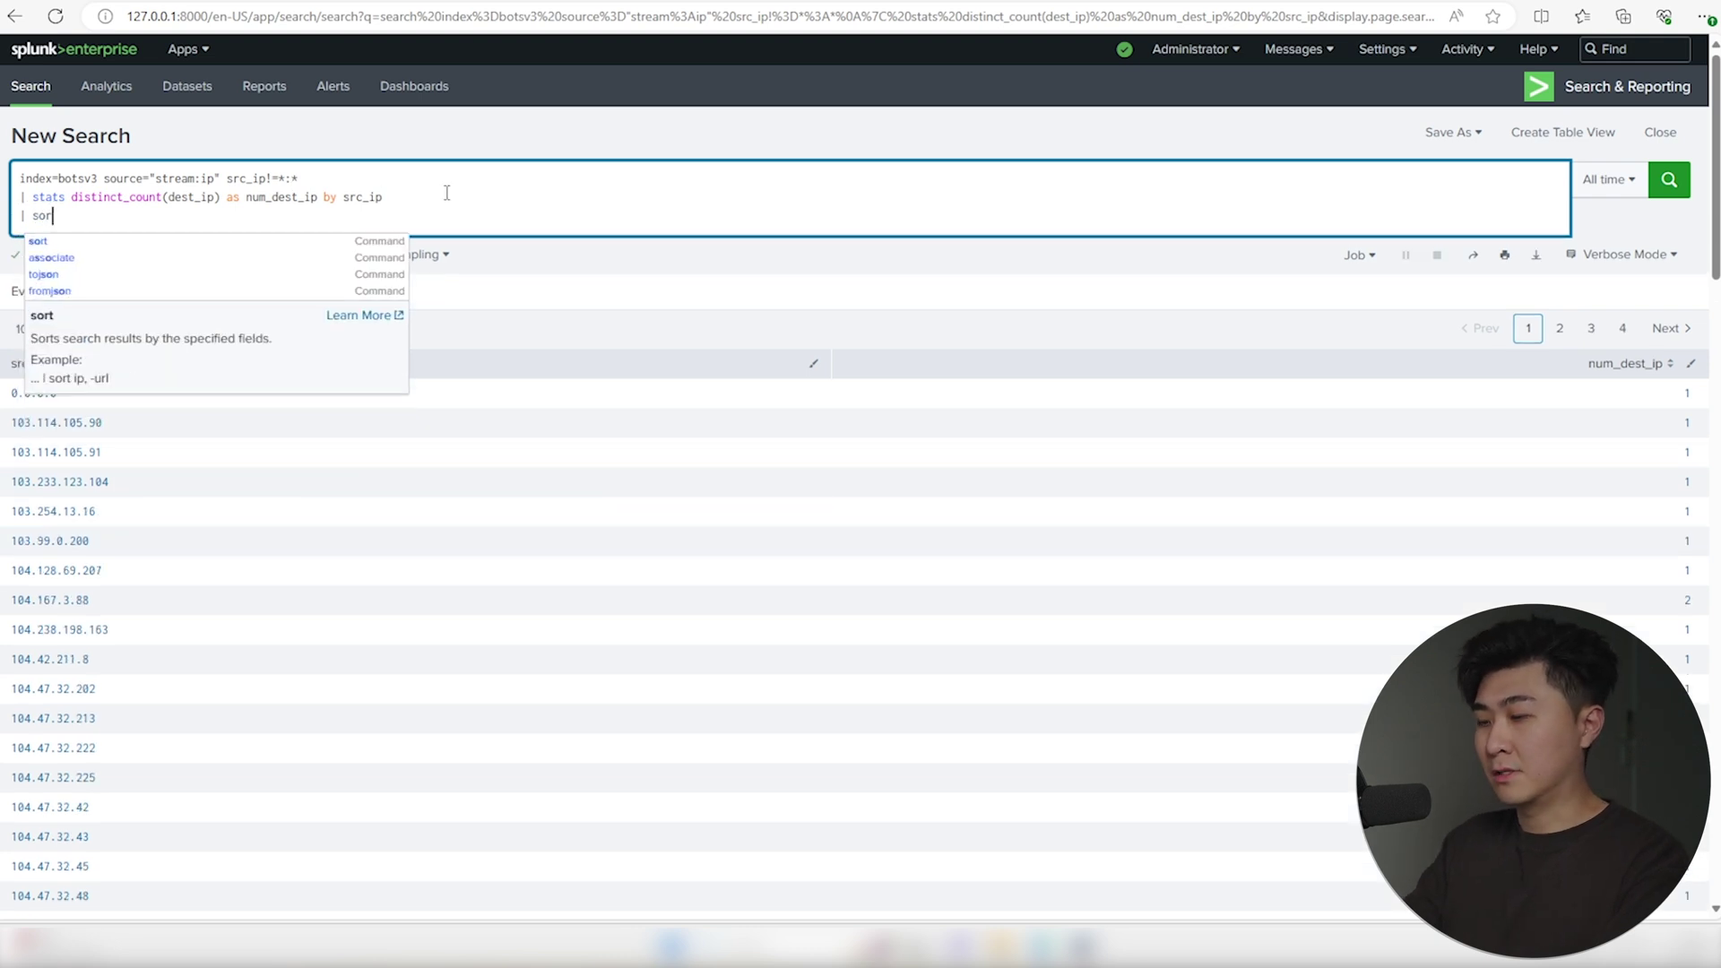
pyautogui.write('t -')
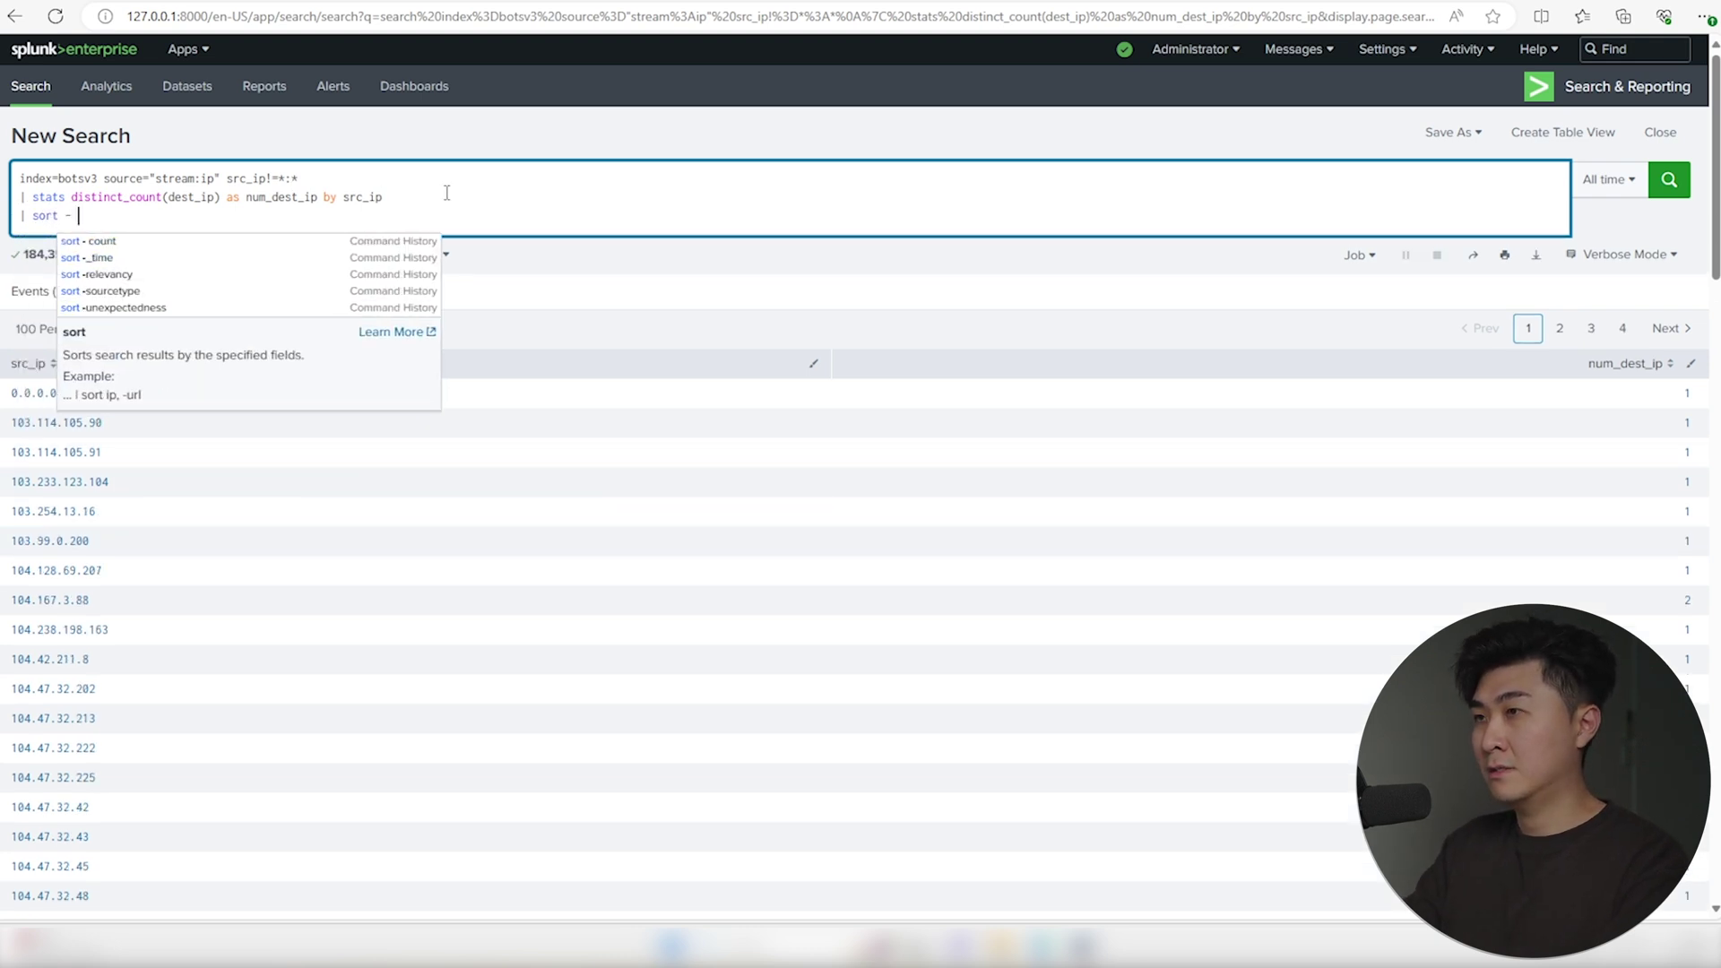
pyautogui.write(' num_dest_ip')
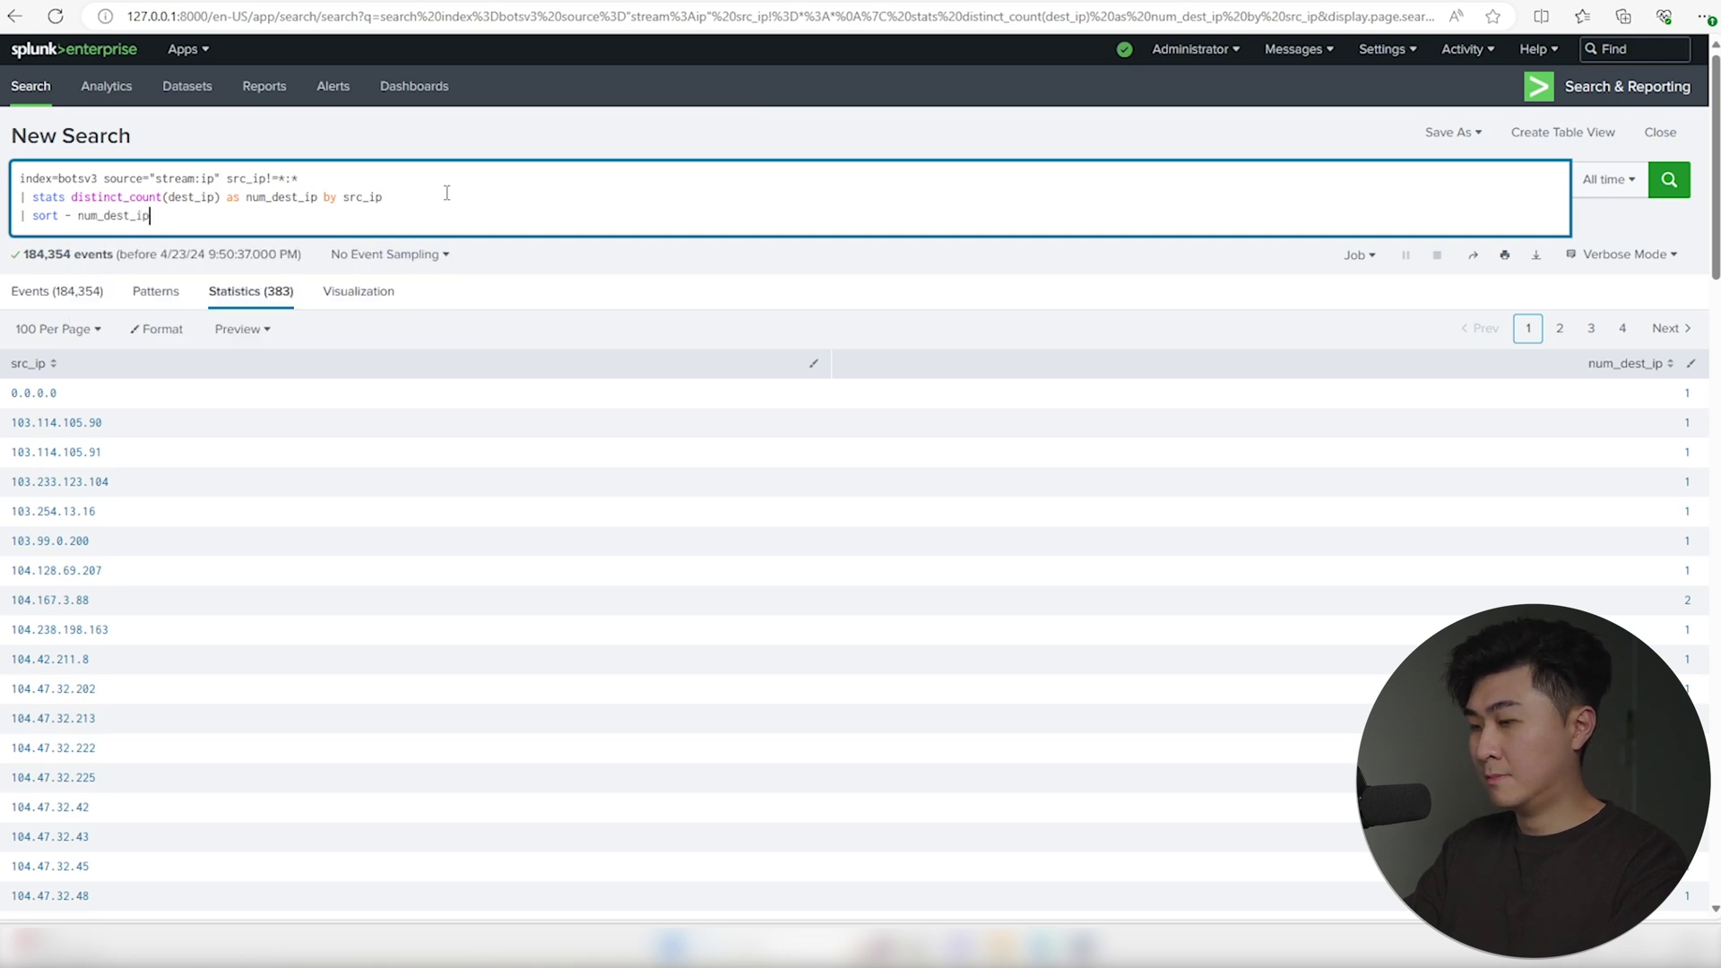
pyautogui.press('Return')
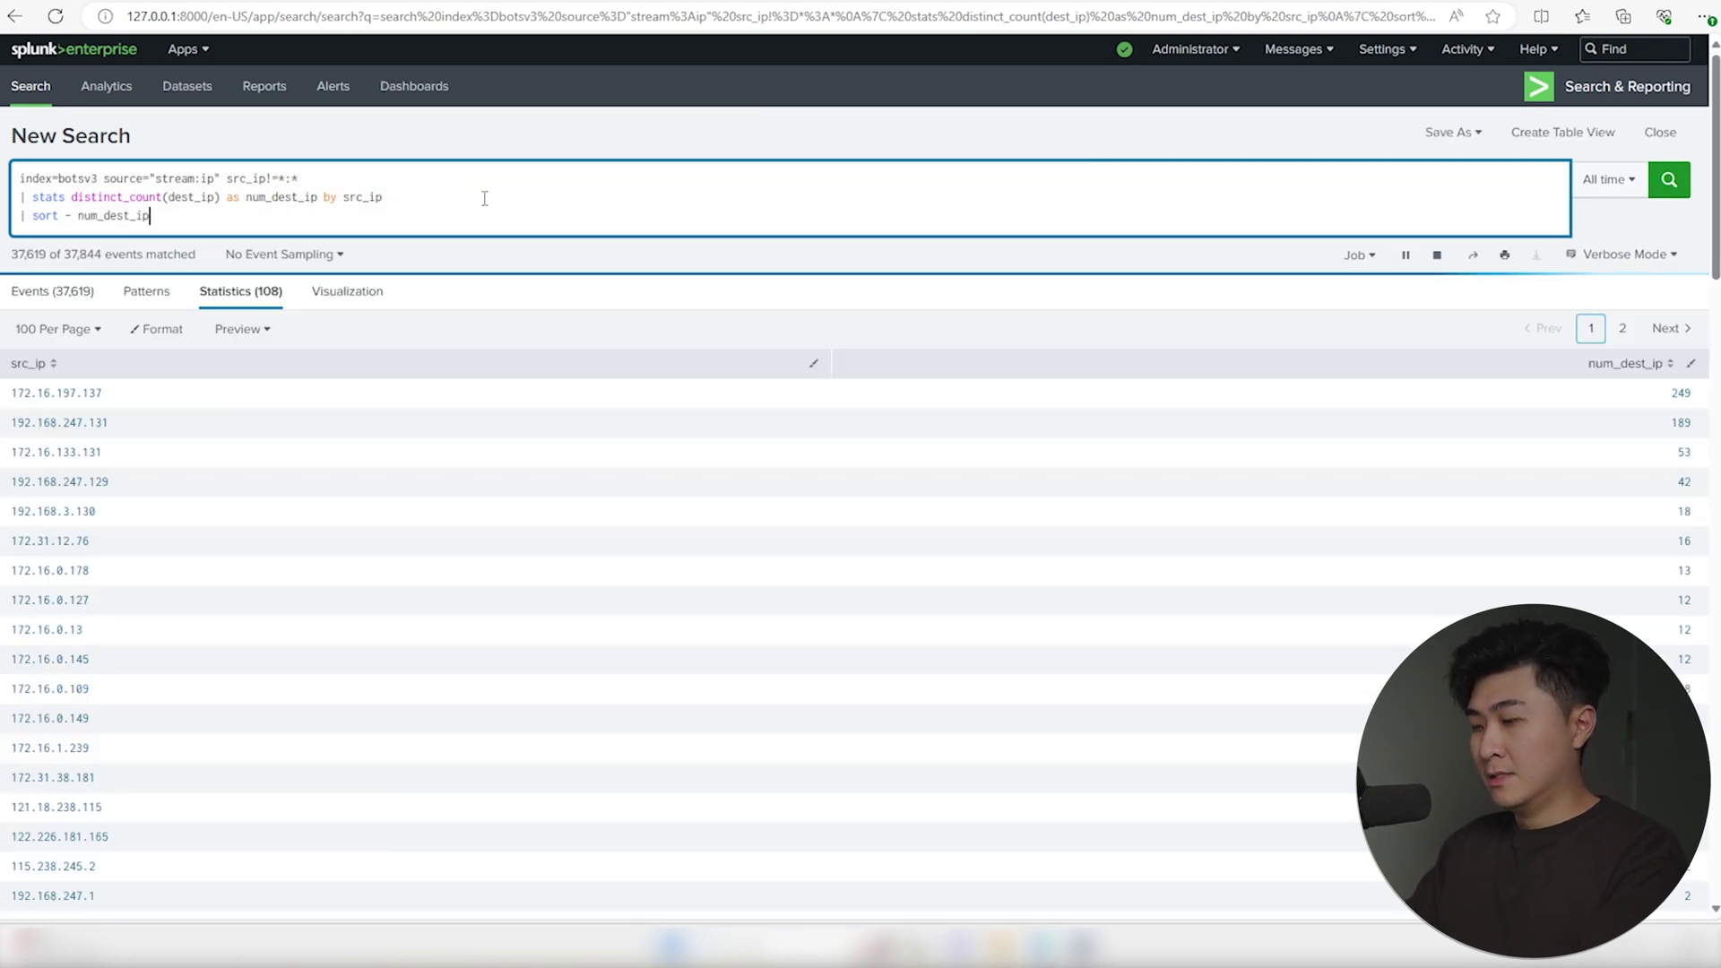
pyautogui.hotkey('shift', 'Return')
pyautogui.write('| ')
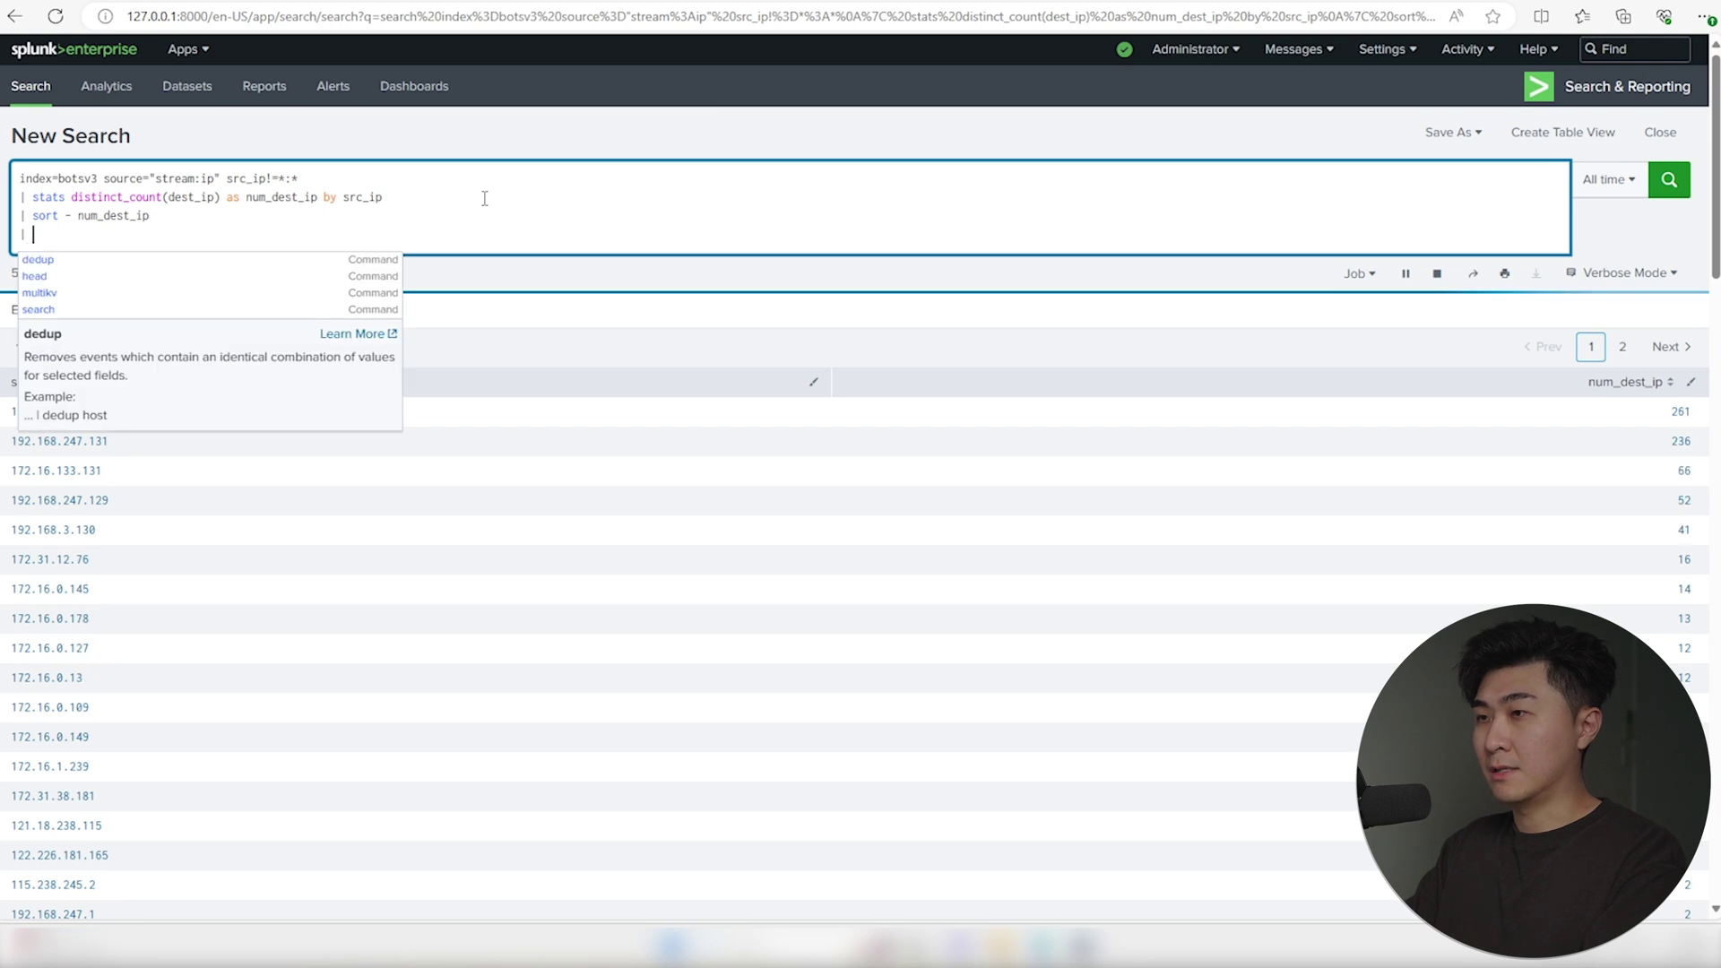
pyautogui.write('head 10')
pyautogui.press('Return')
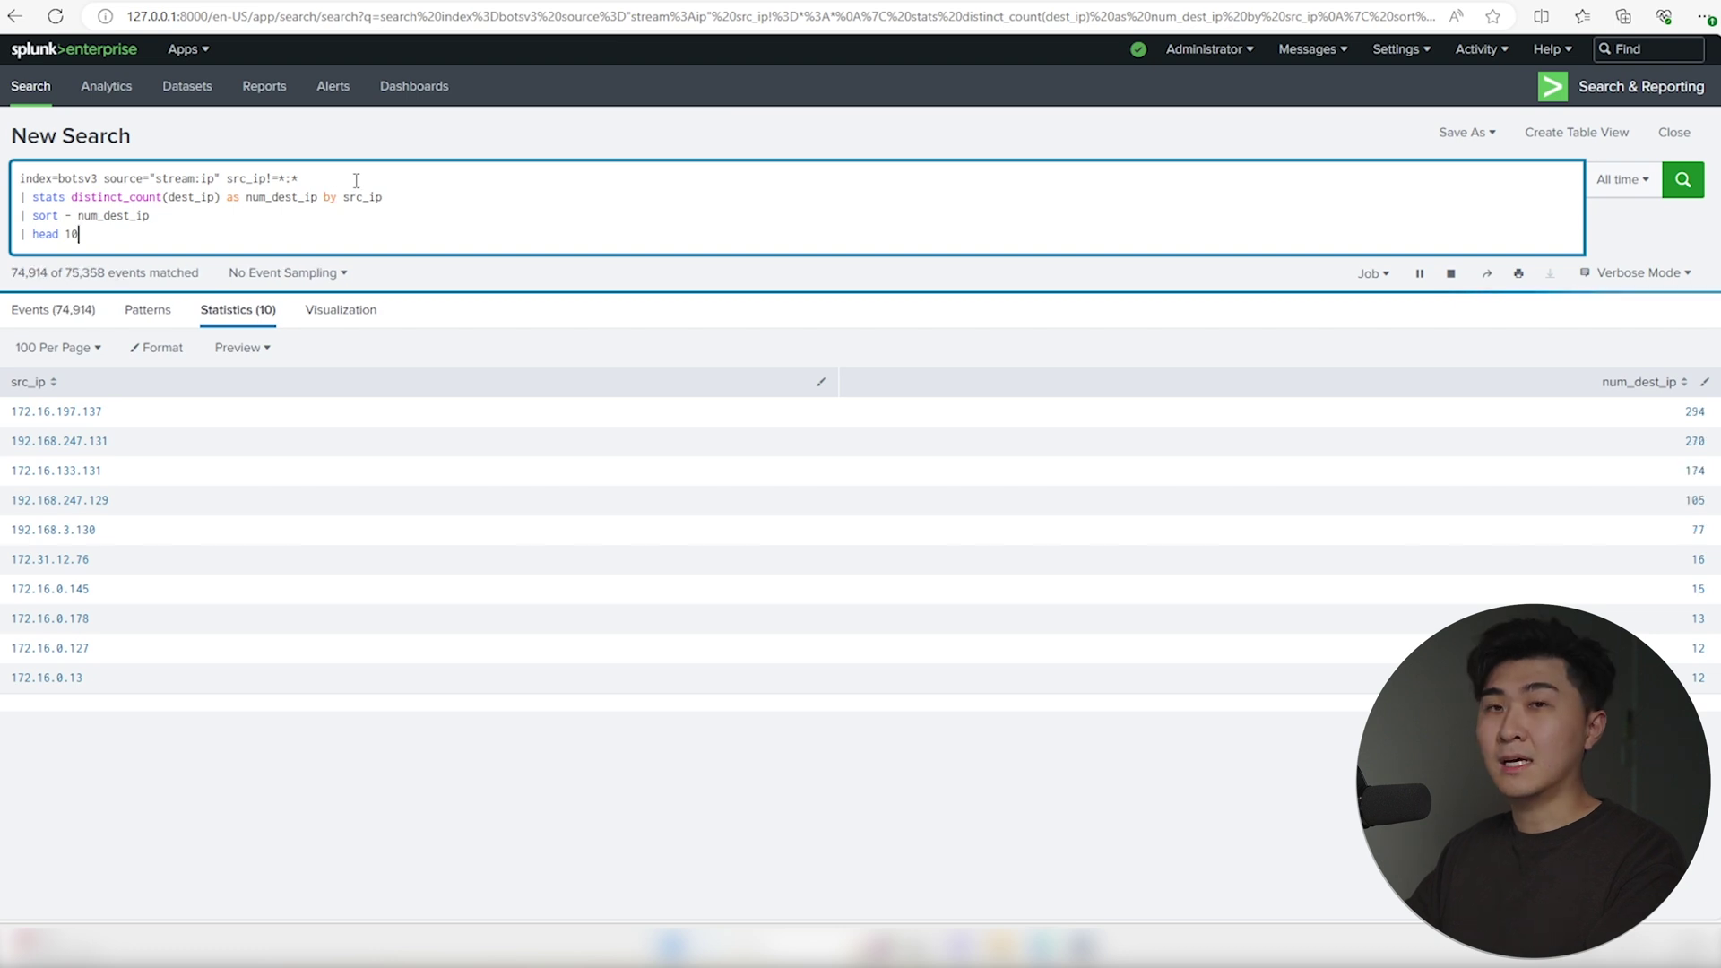
pyautogui.click(413, 87)
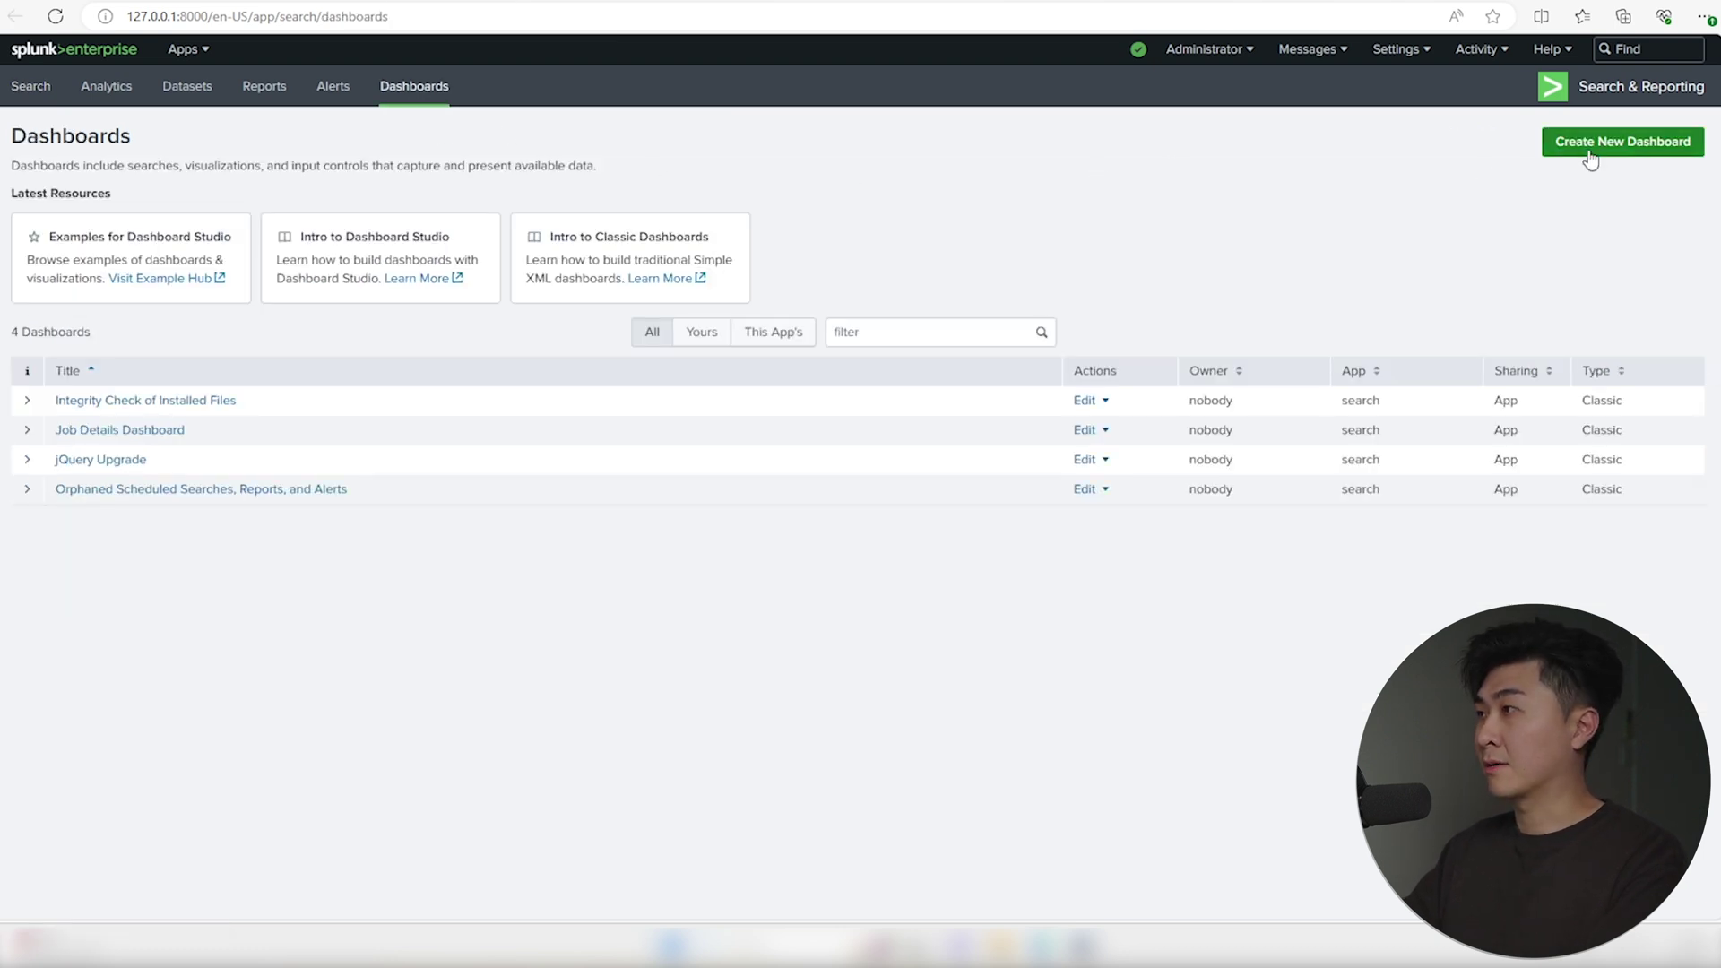
# Create a new Classic dashboard titled 'Bad IP addresses'
pyautogui.click(1622, 142)
pyautogui.click(833, 182)
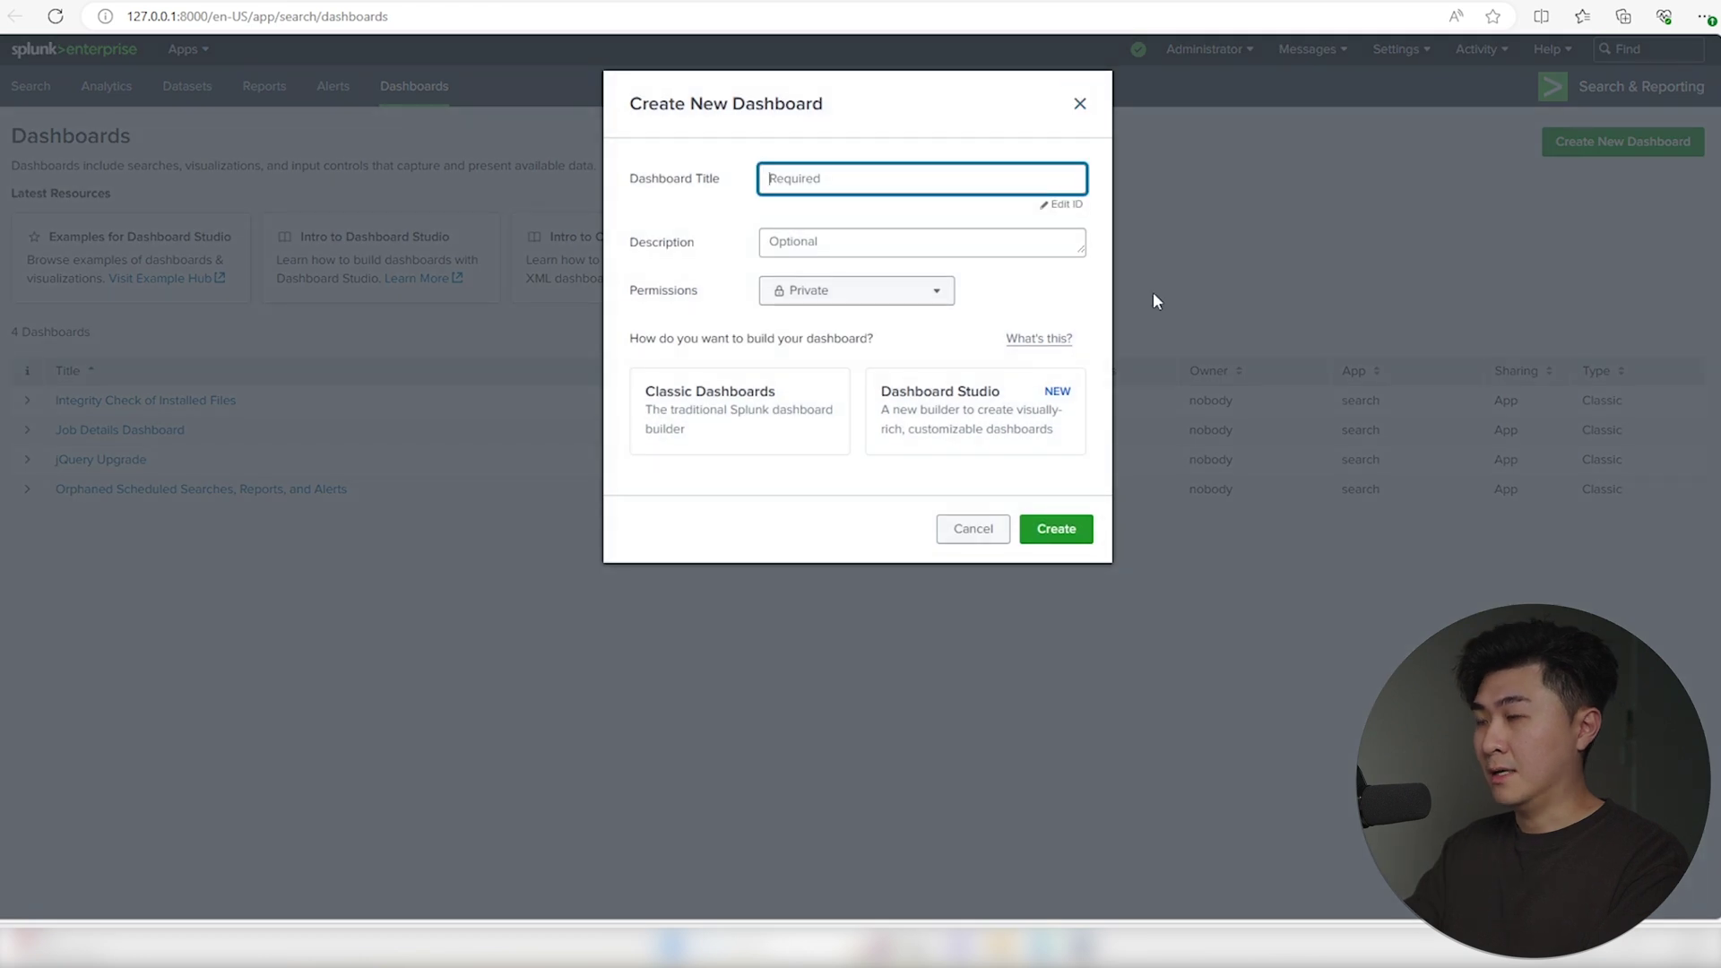
pyautogui.write('Bad IP addresses')
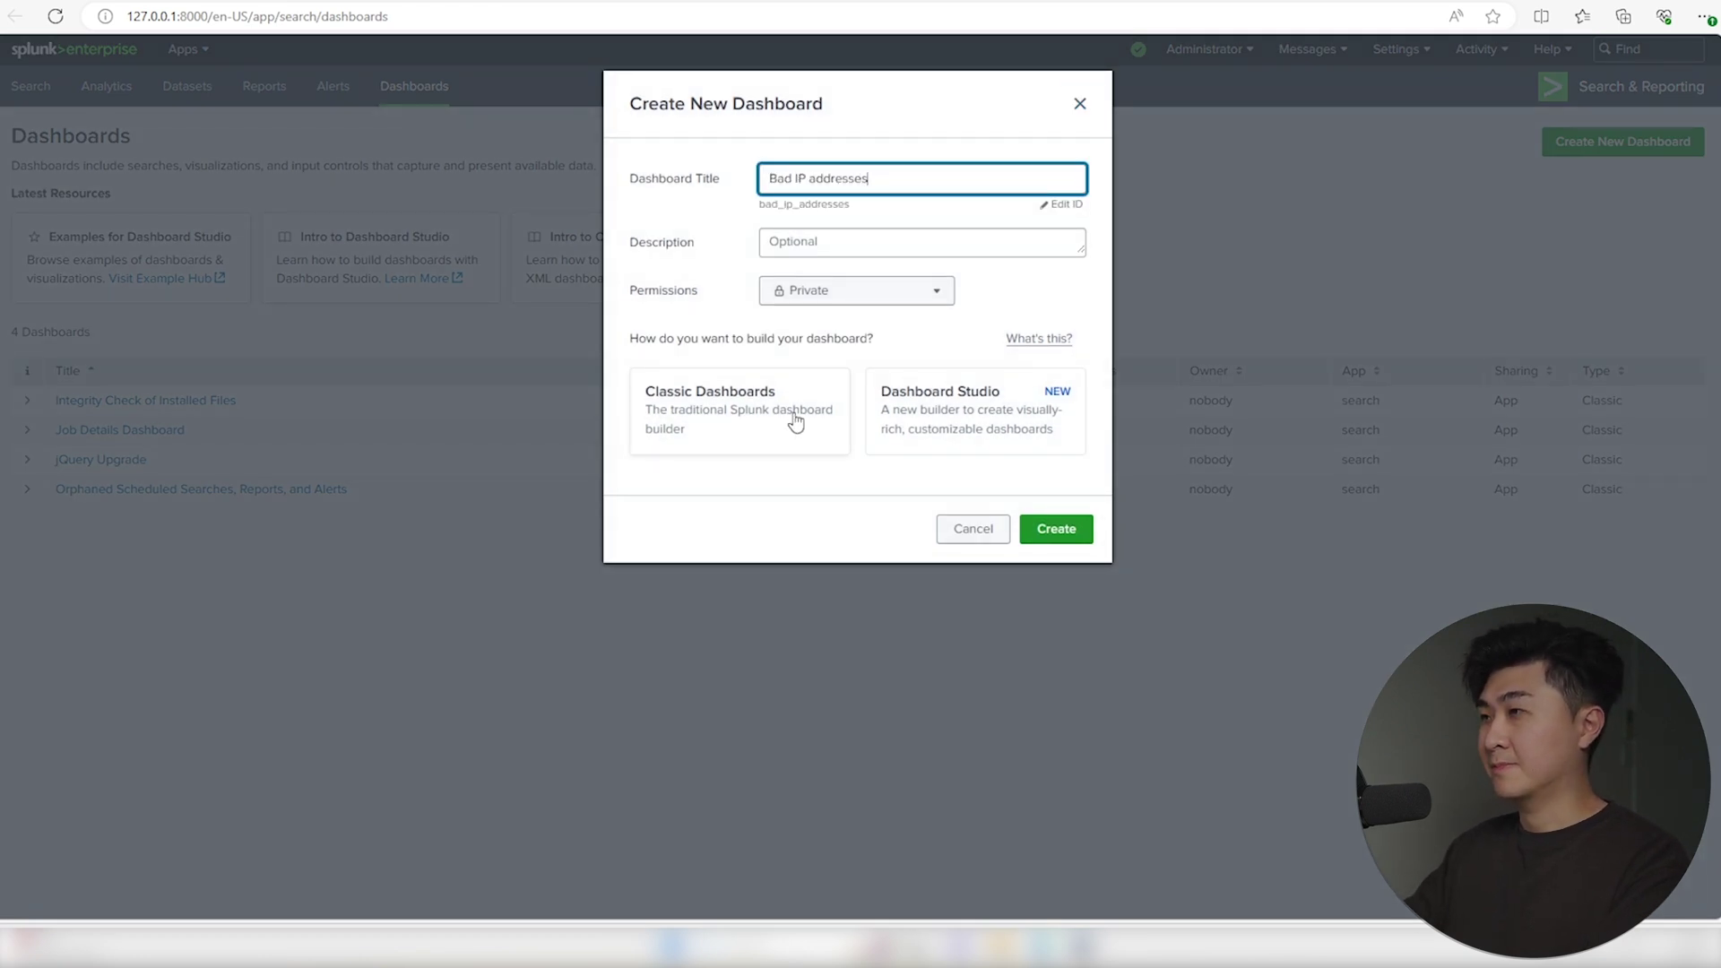
pyautogui.click(791, 418)
pyautogui.click(1056, 529)
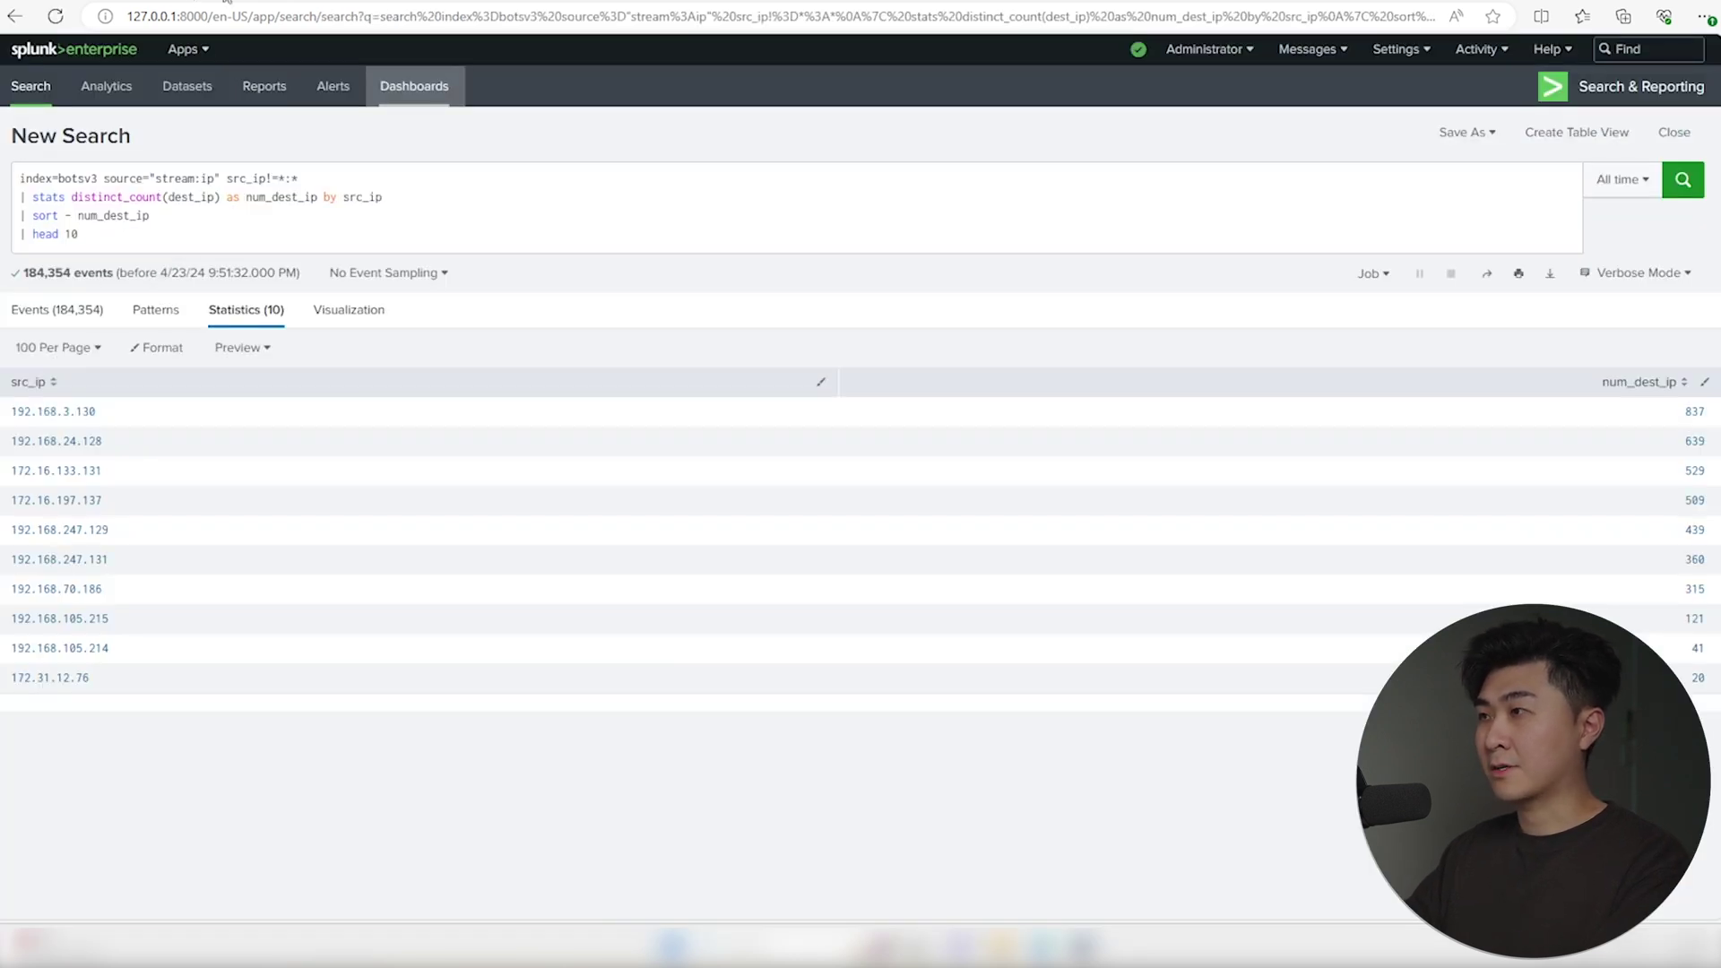
# Save the top-ten source IP search as a panel on the existing Bad IP addresses dashboard
pyautogui.click(1466, 132)
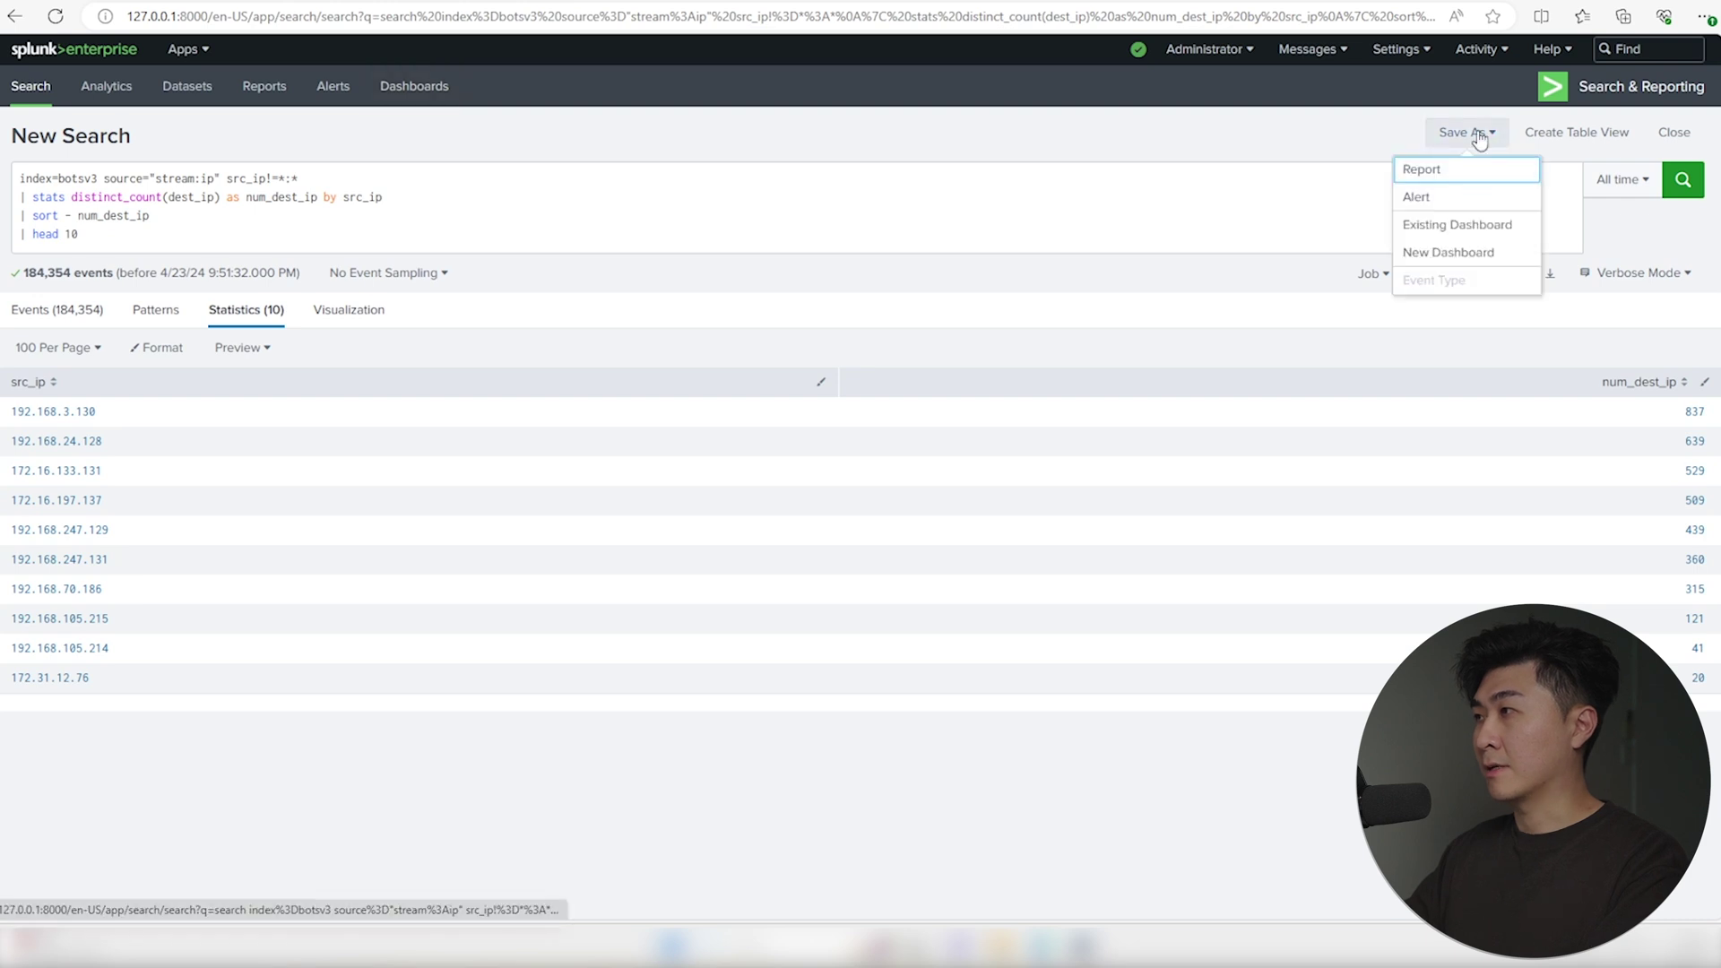
pyautogui.click(1457, 225)
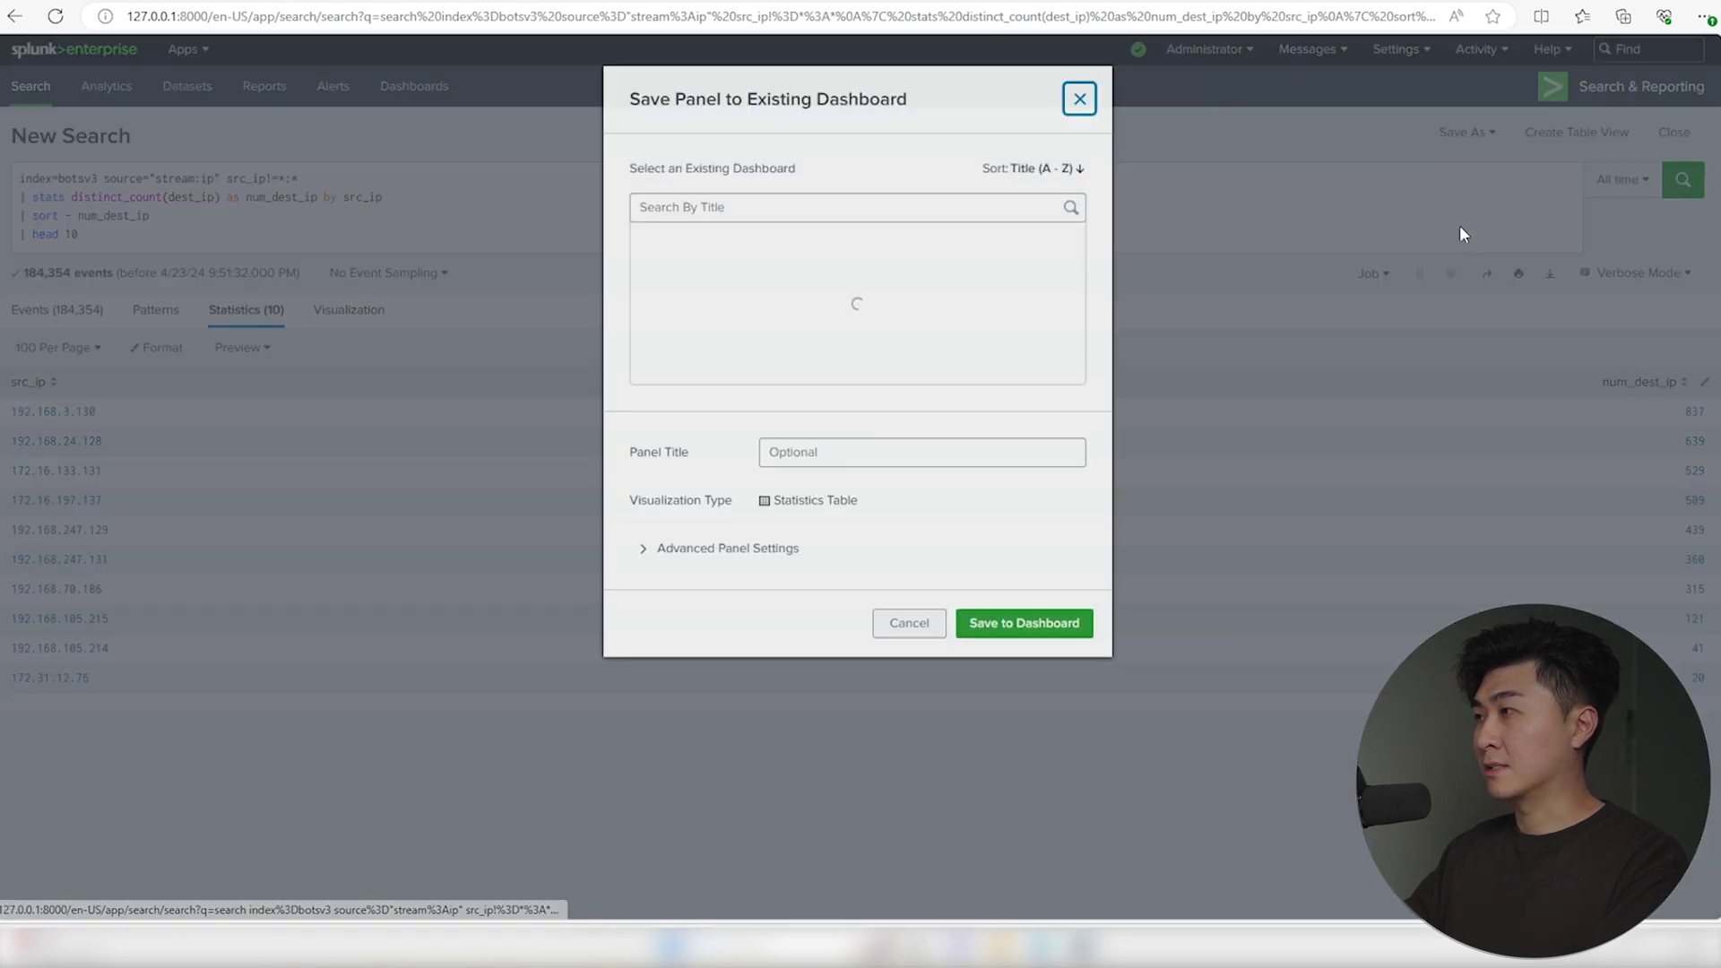
pyautogui.click(753, 244)
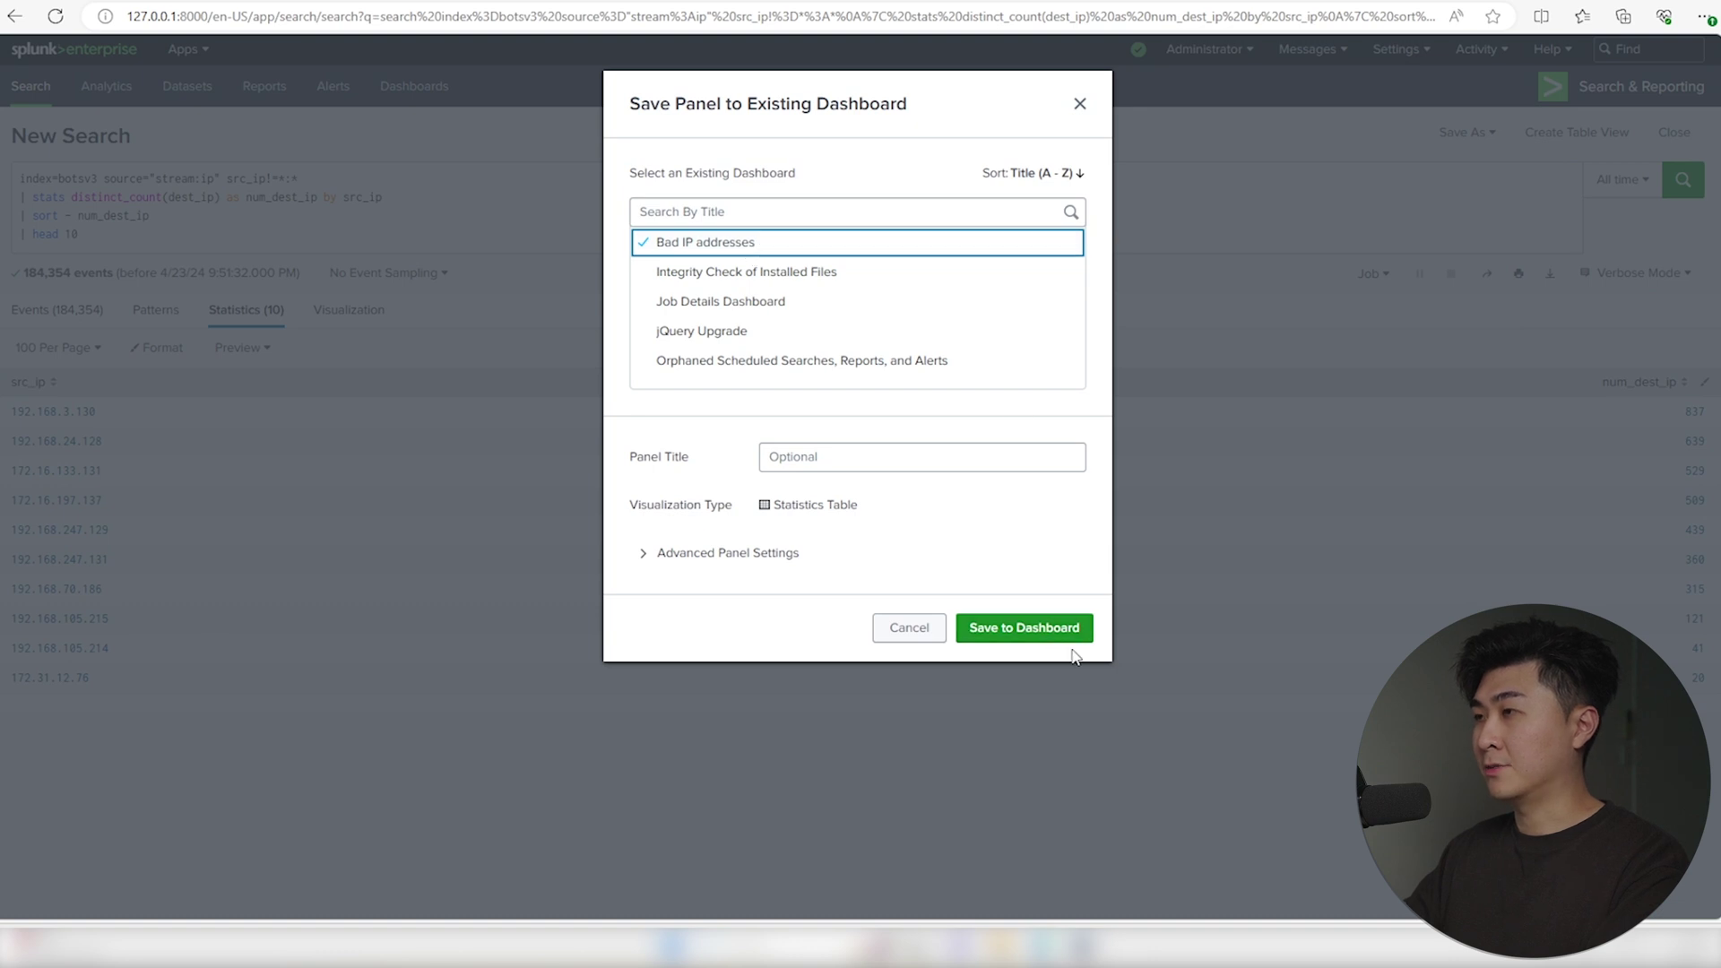
pyautogui.click(1026, 628)
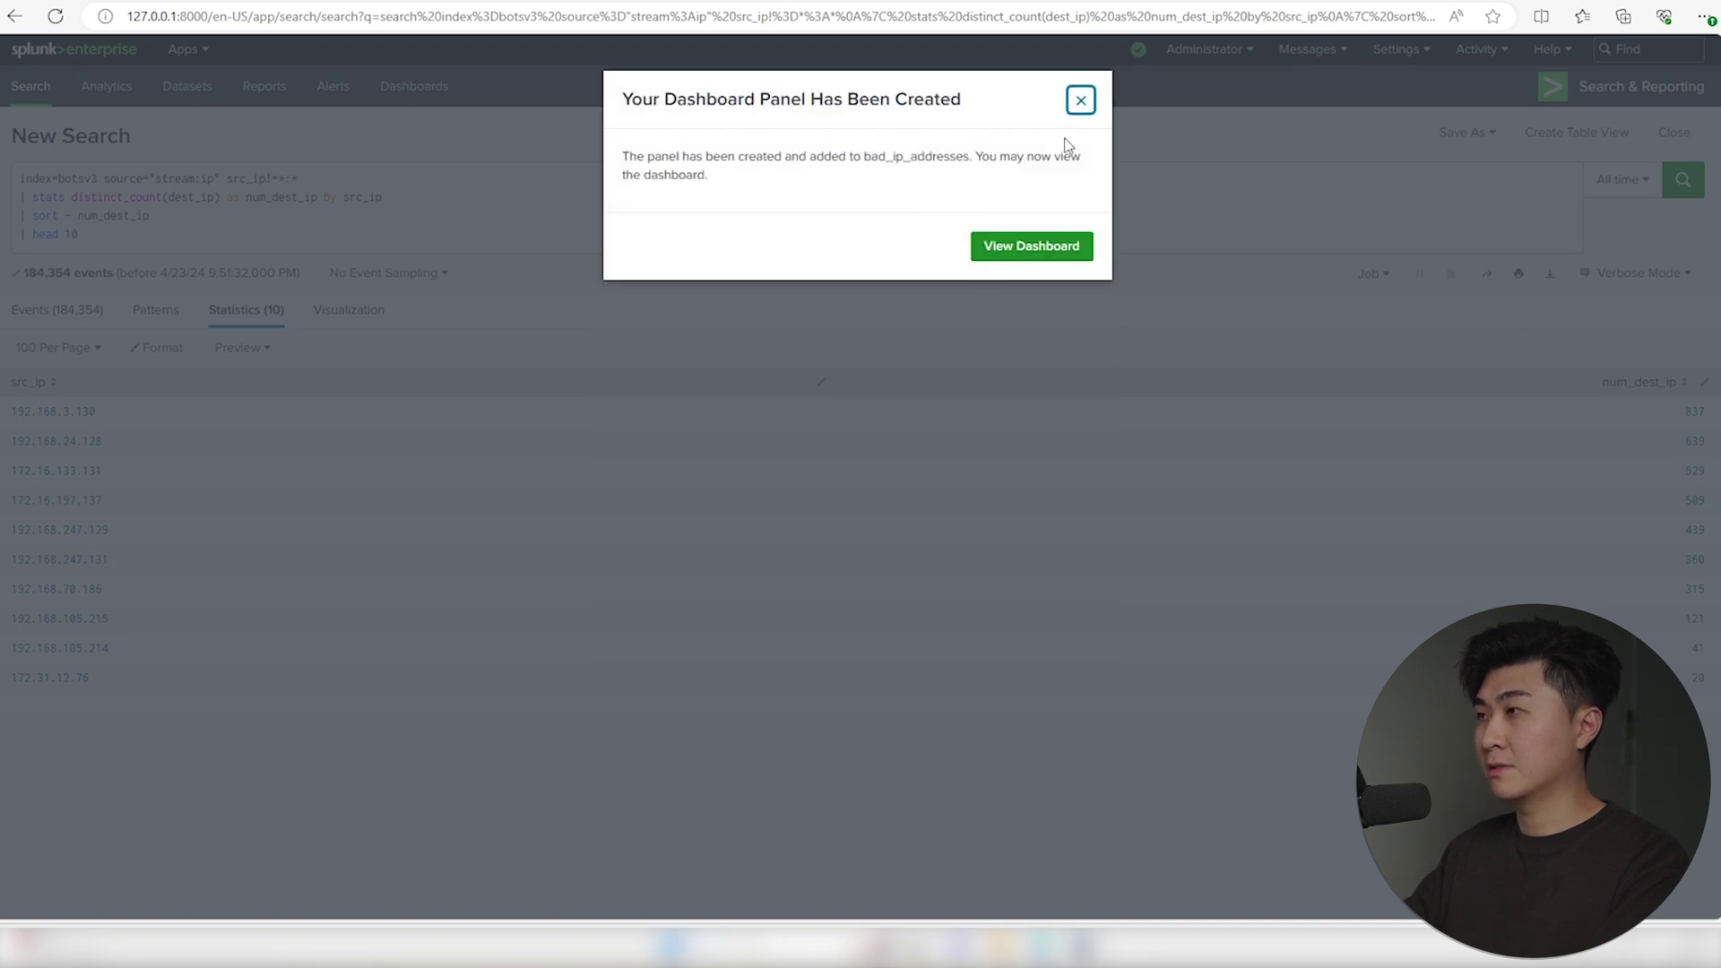
pyautogui.click(1080, 99)
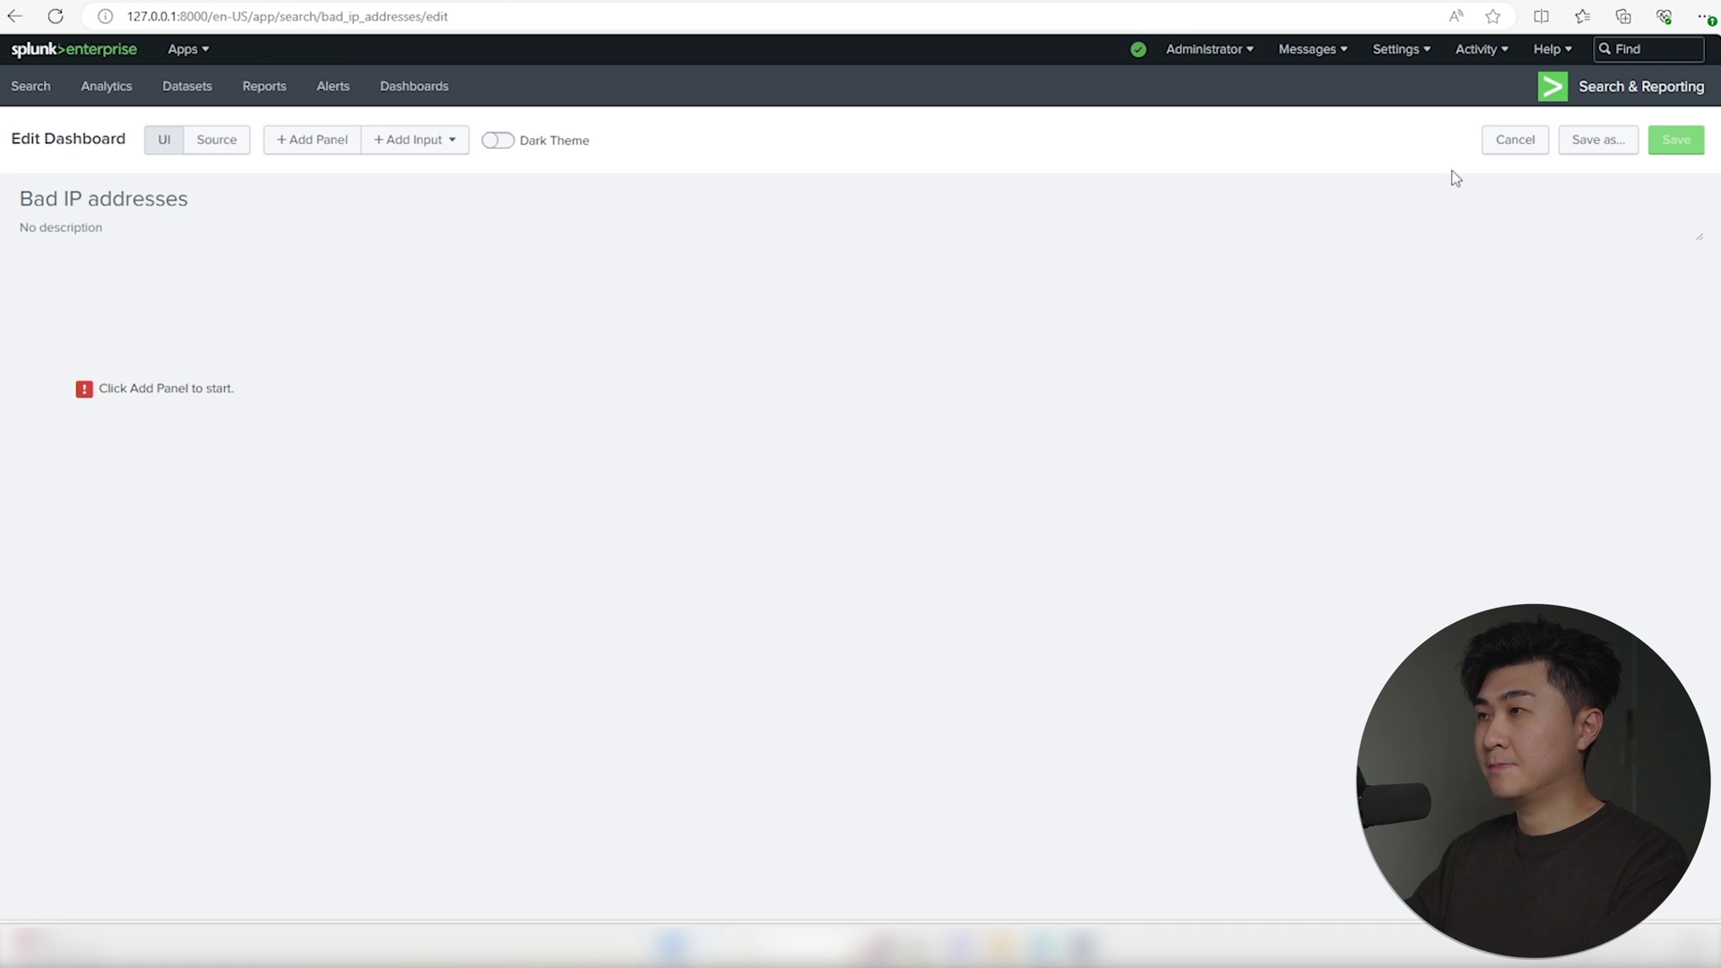
# Switch the Bad IP addresses panel to a column chart with Show Data Values on
pyautogui.click(55, 16)
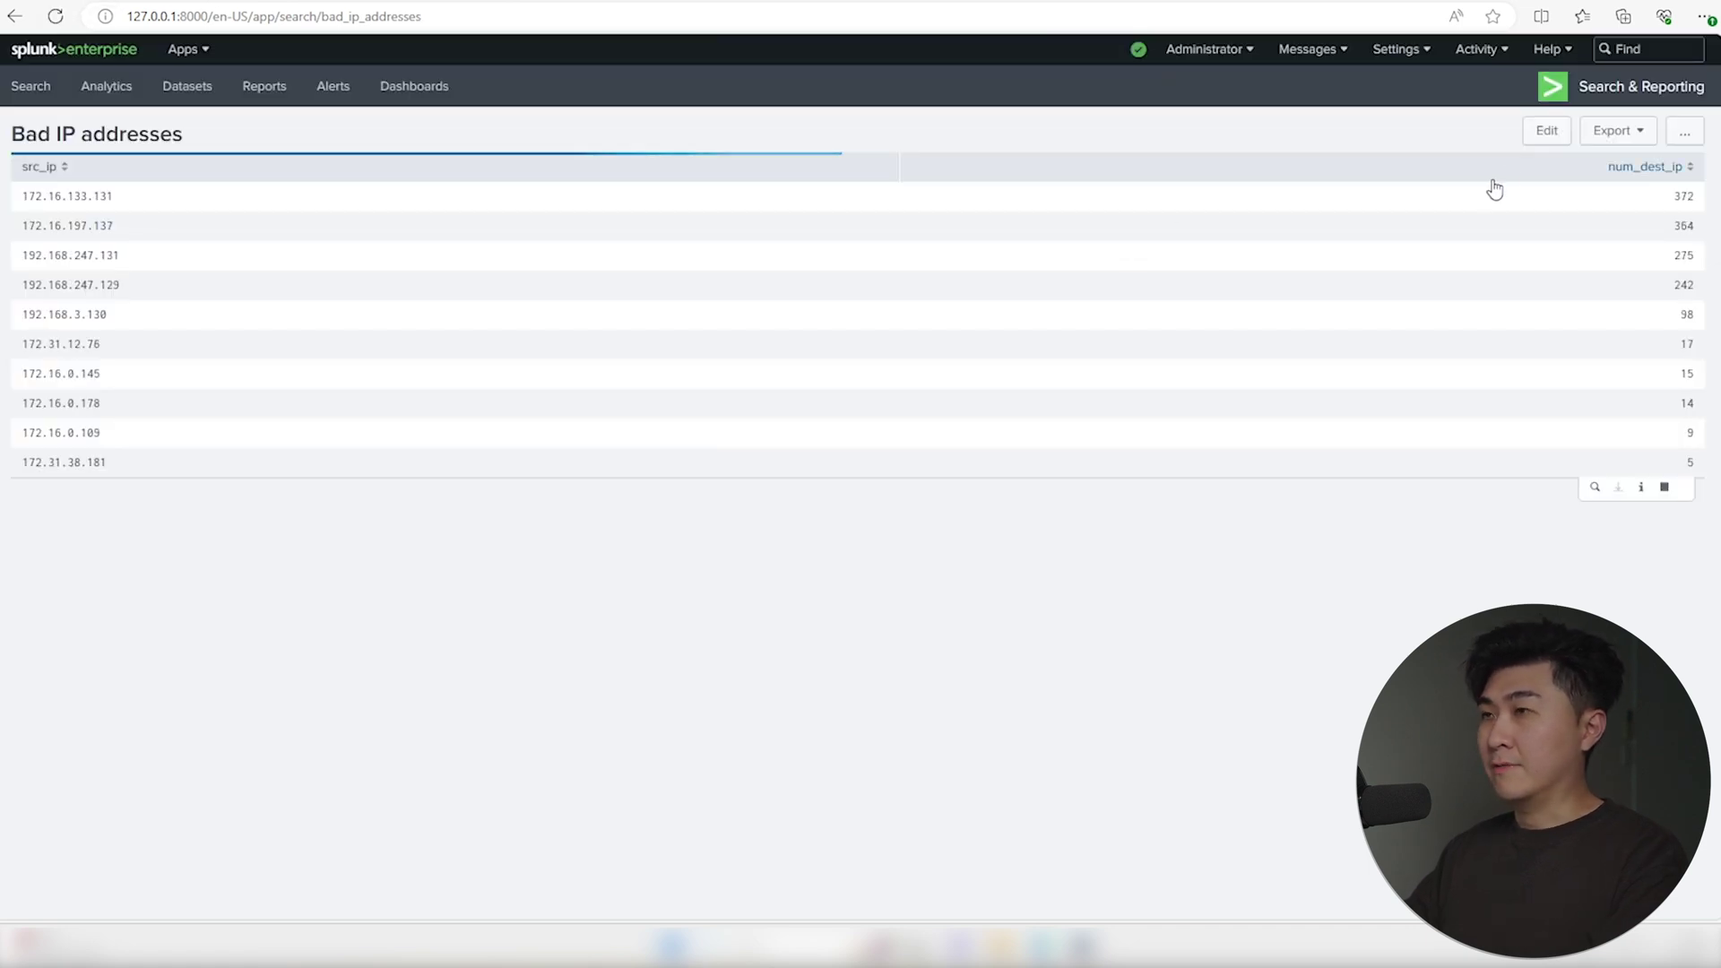
pyautogui.click(1548, 131)
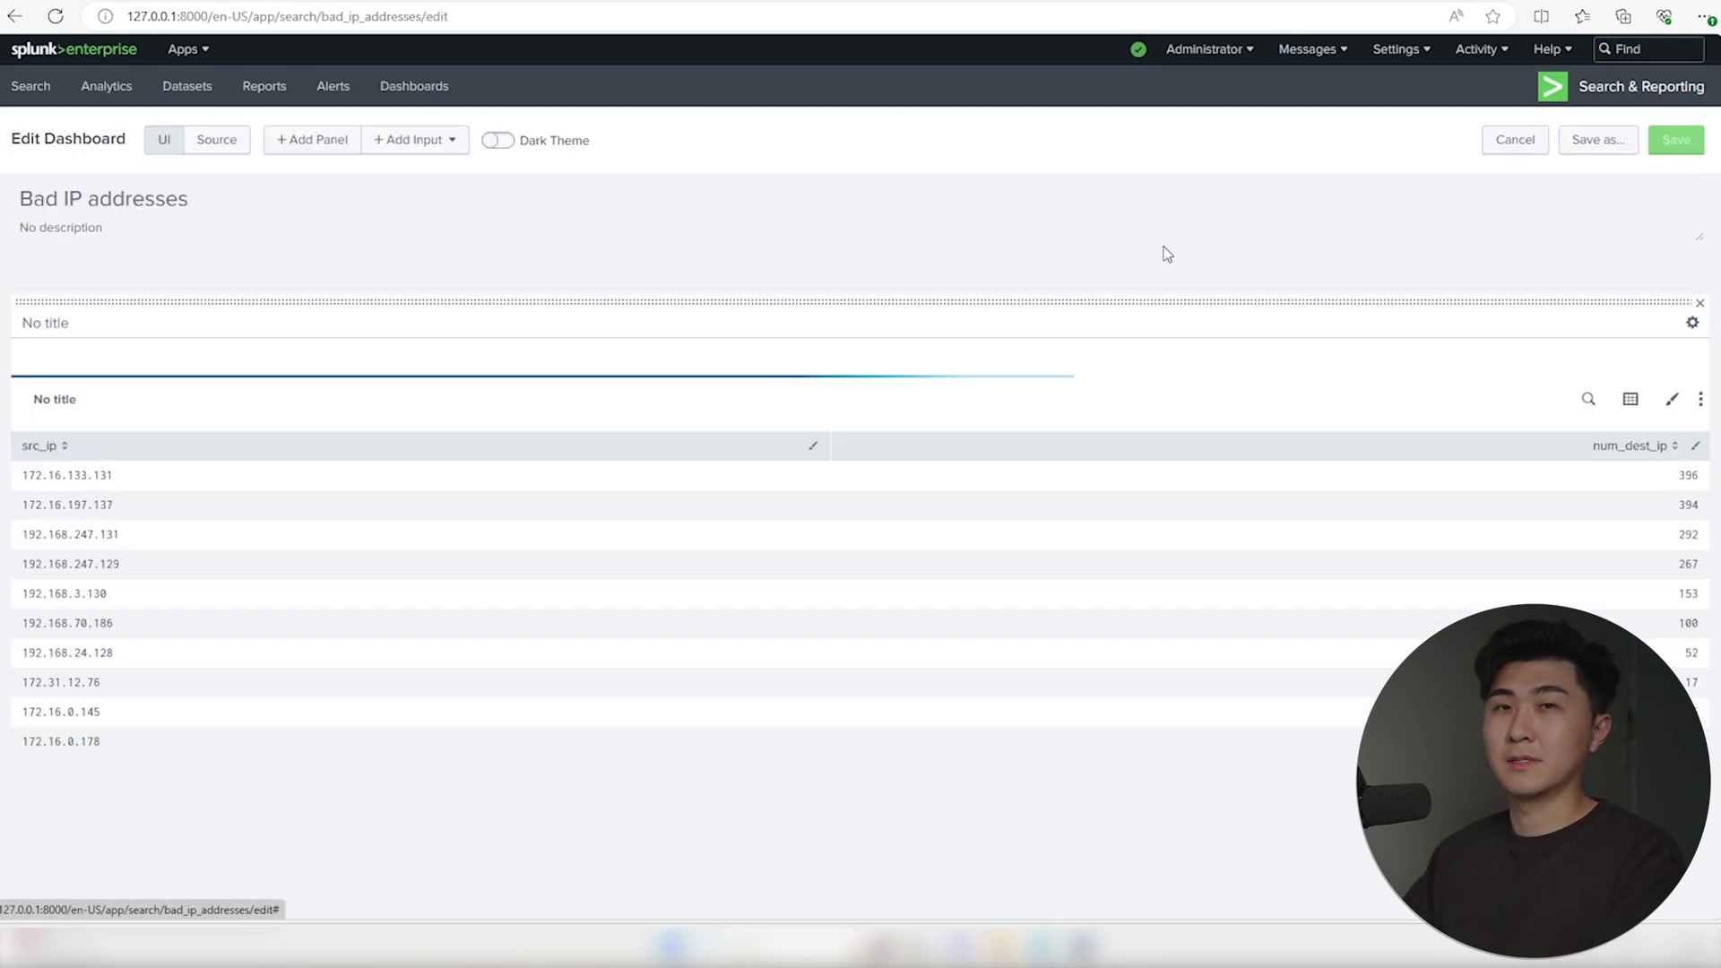
pyautogui.click(1632, 400)
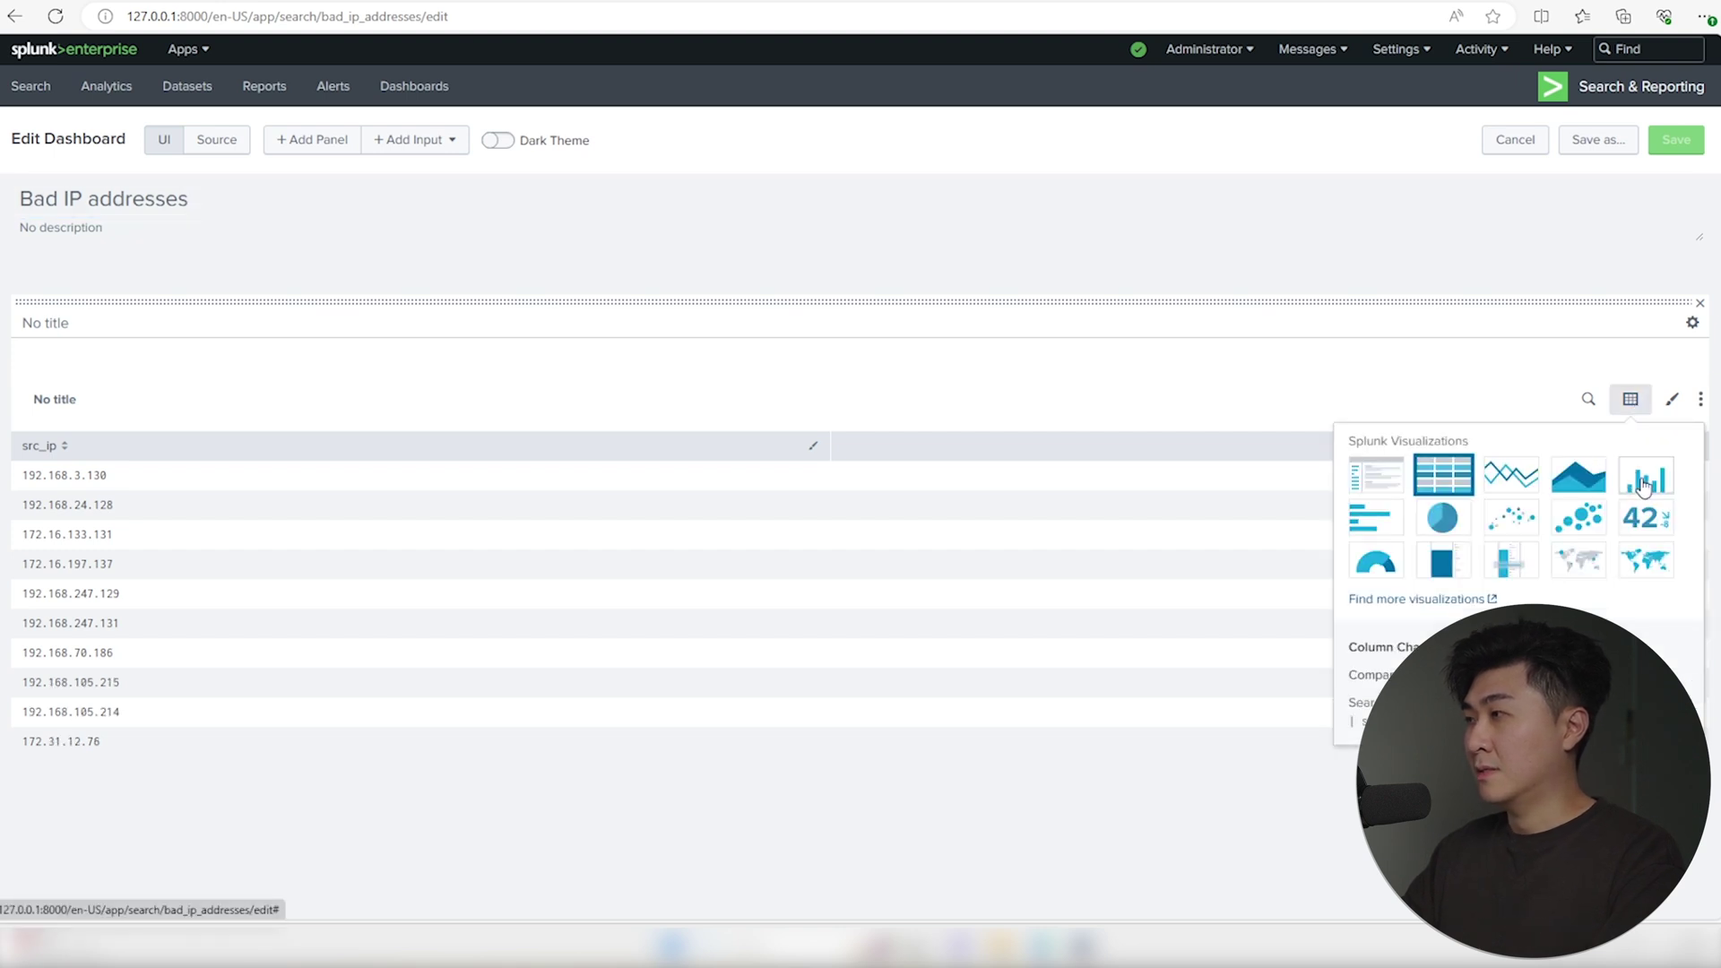
pyautogui.click(1646, 477)
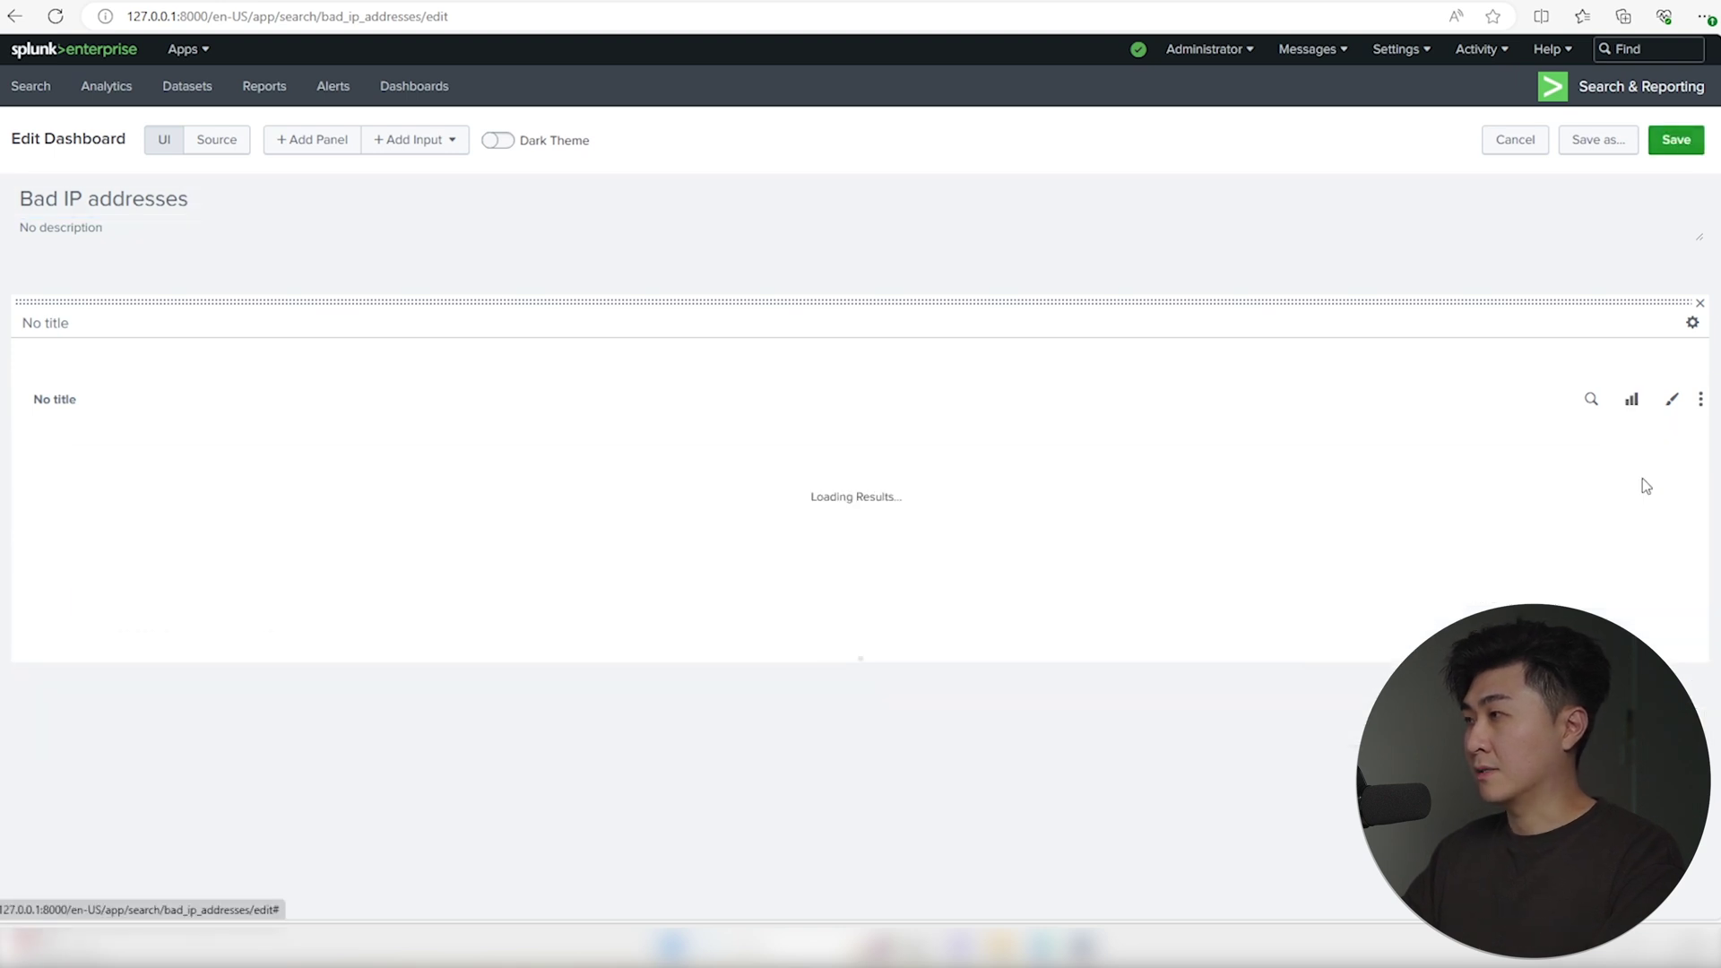
pyautogui.click(1672, 400)
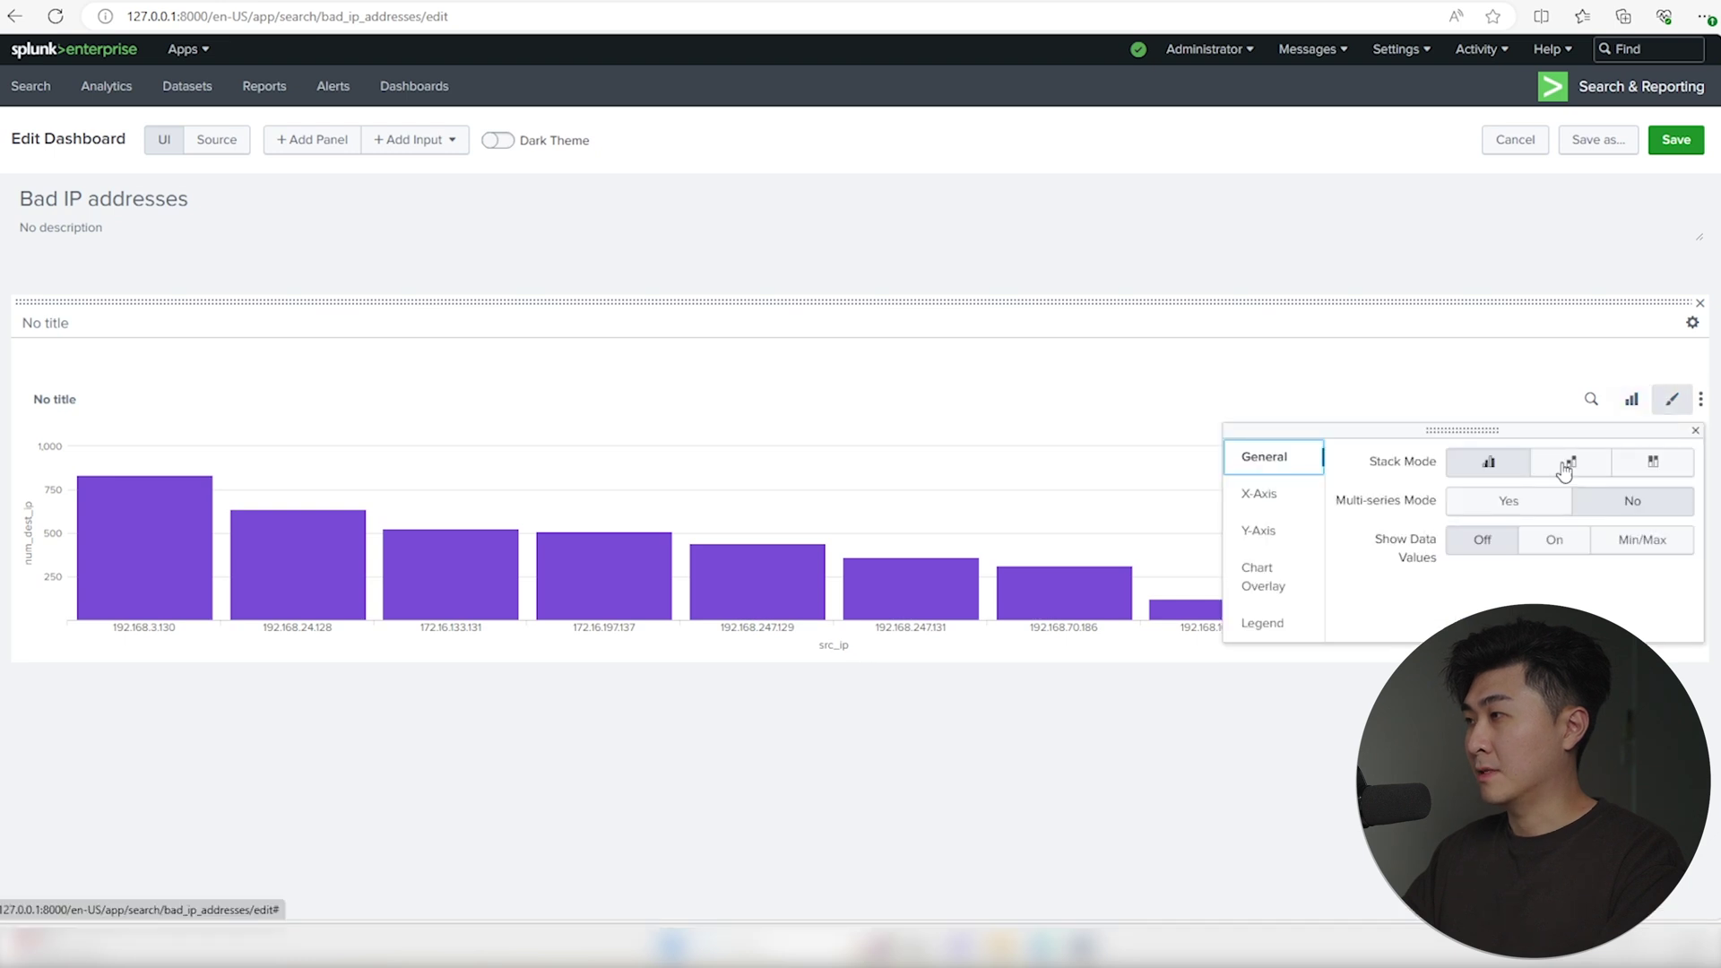
pyautogui.click(1555, 540)
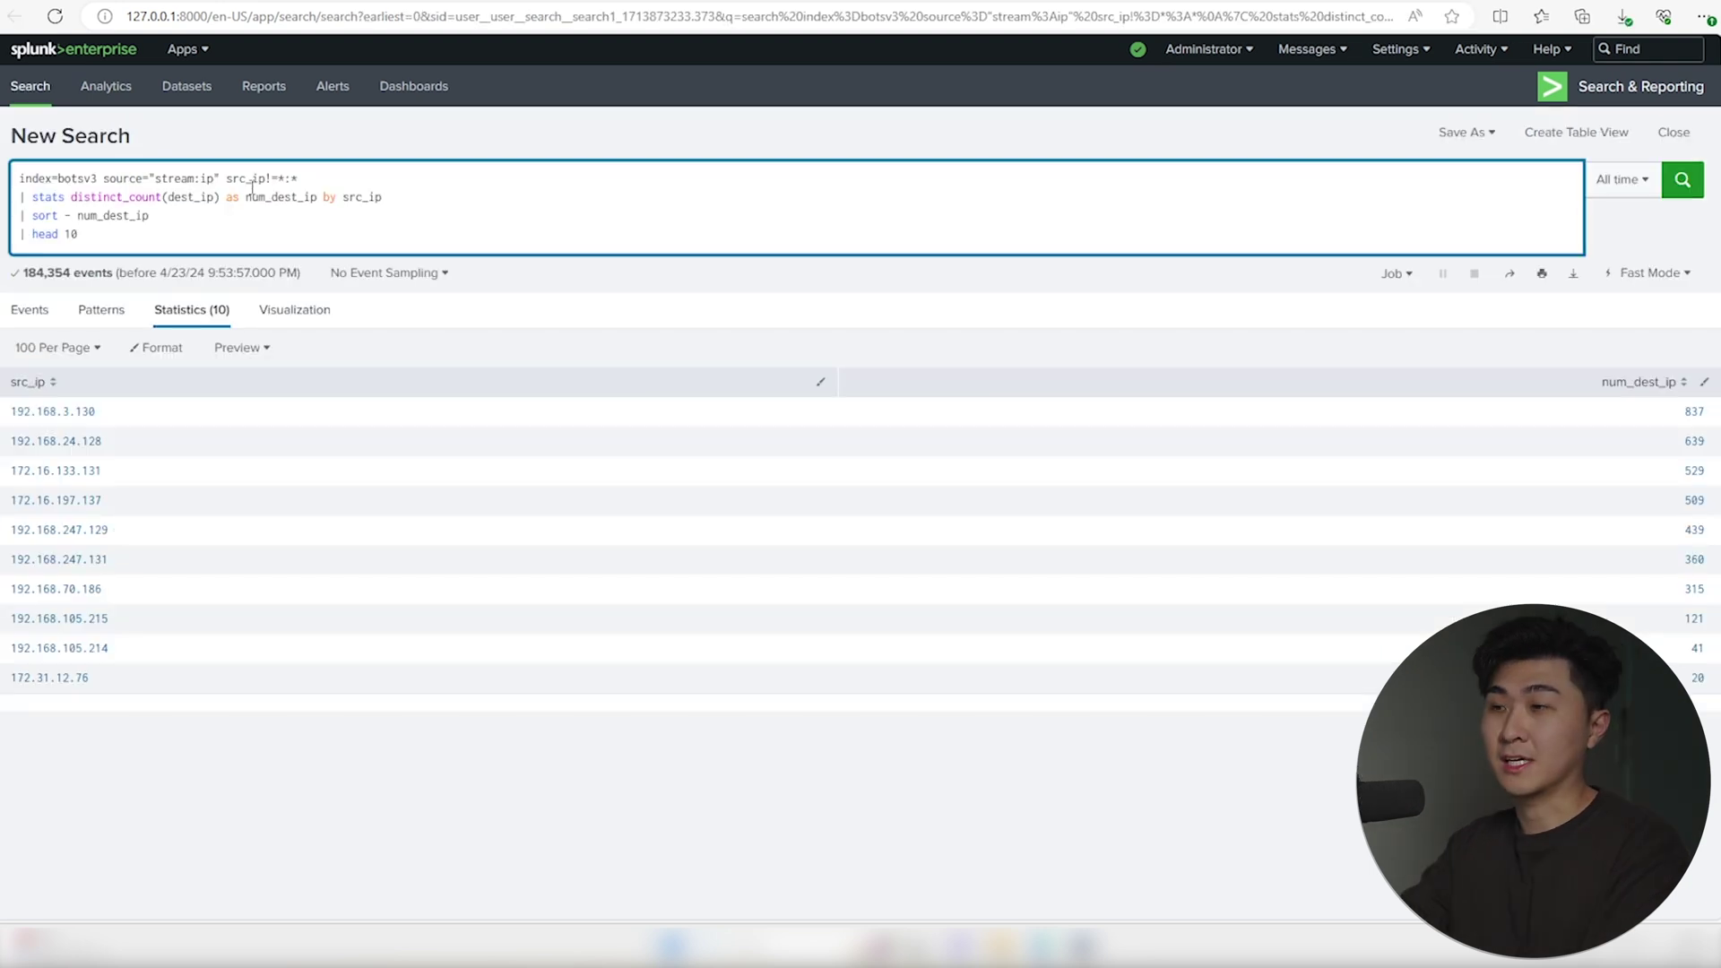
# Exclude 192.*, 172.* and 0.0.0.0 sources from the src_ip filter and keep the top 100
pyautogui.click(251, 179)
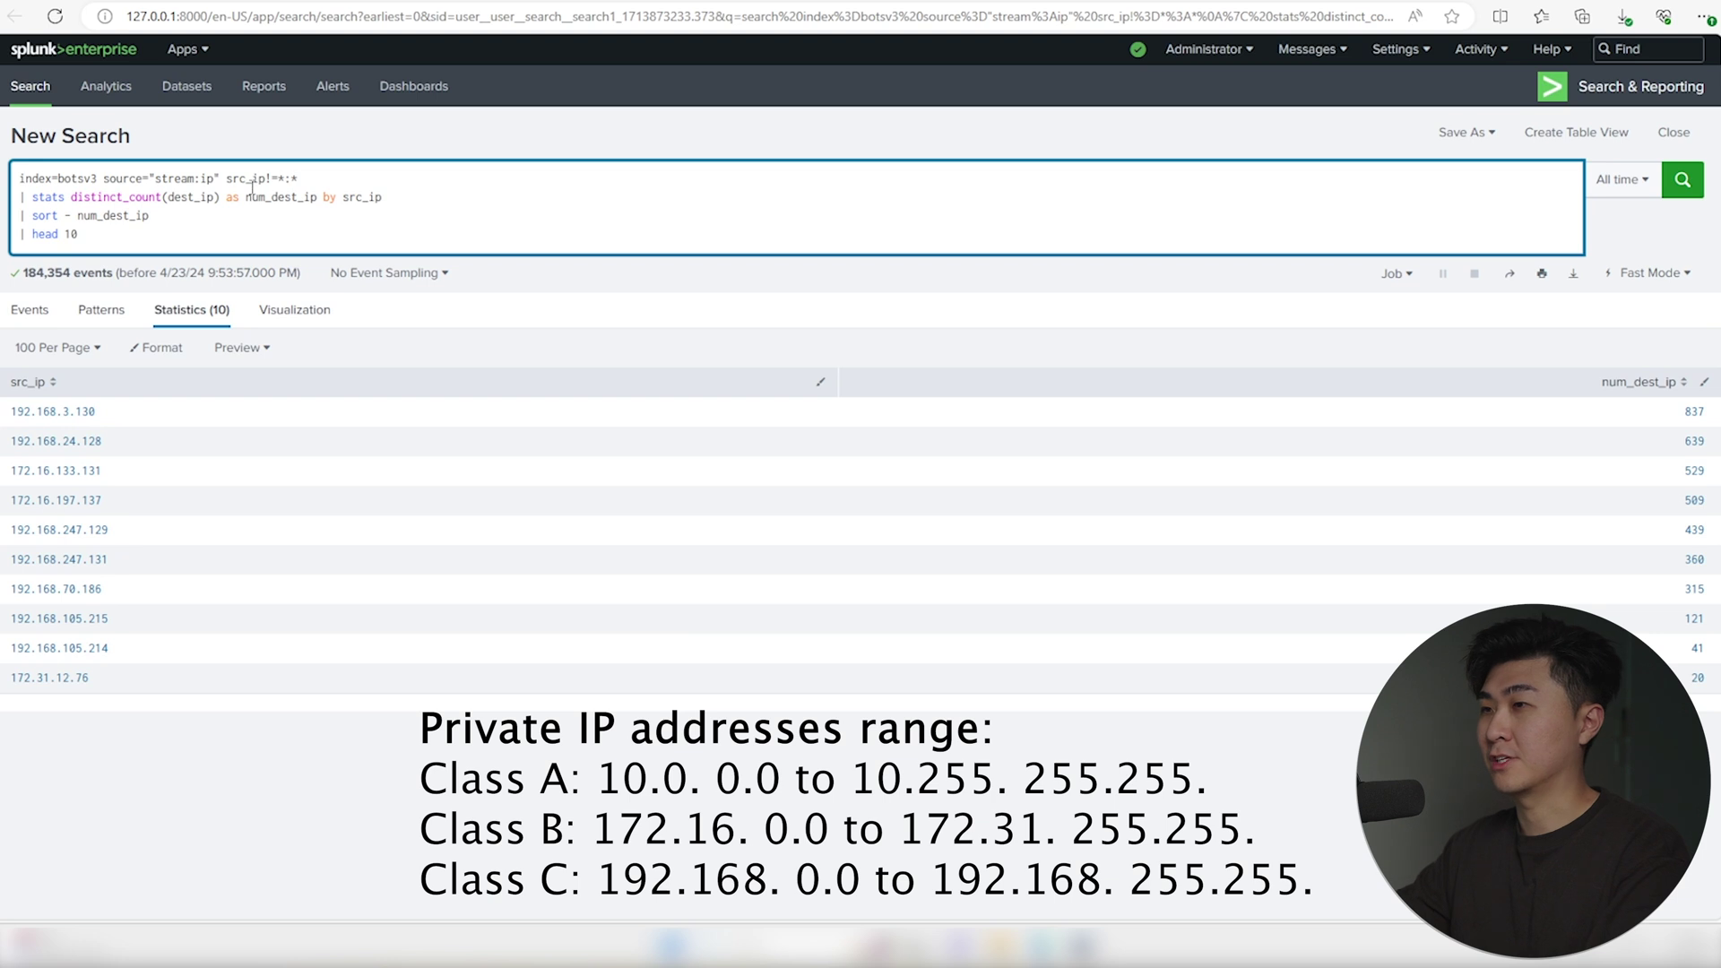
pyautogui.write('(')
pyautogui.click(446, 179)
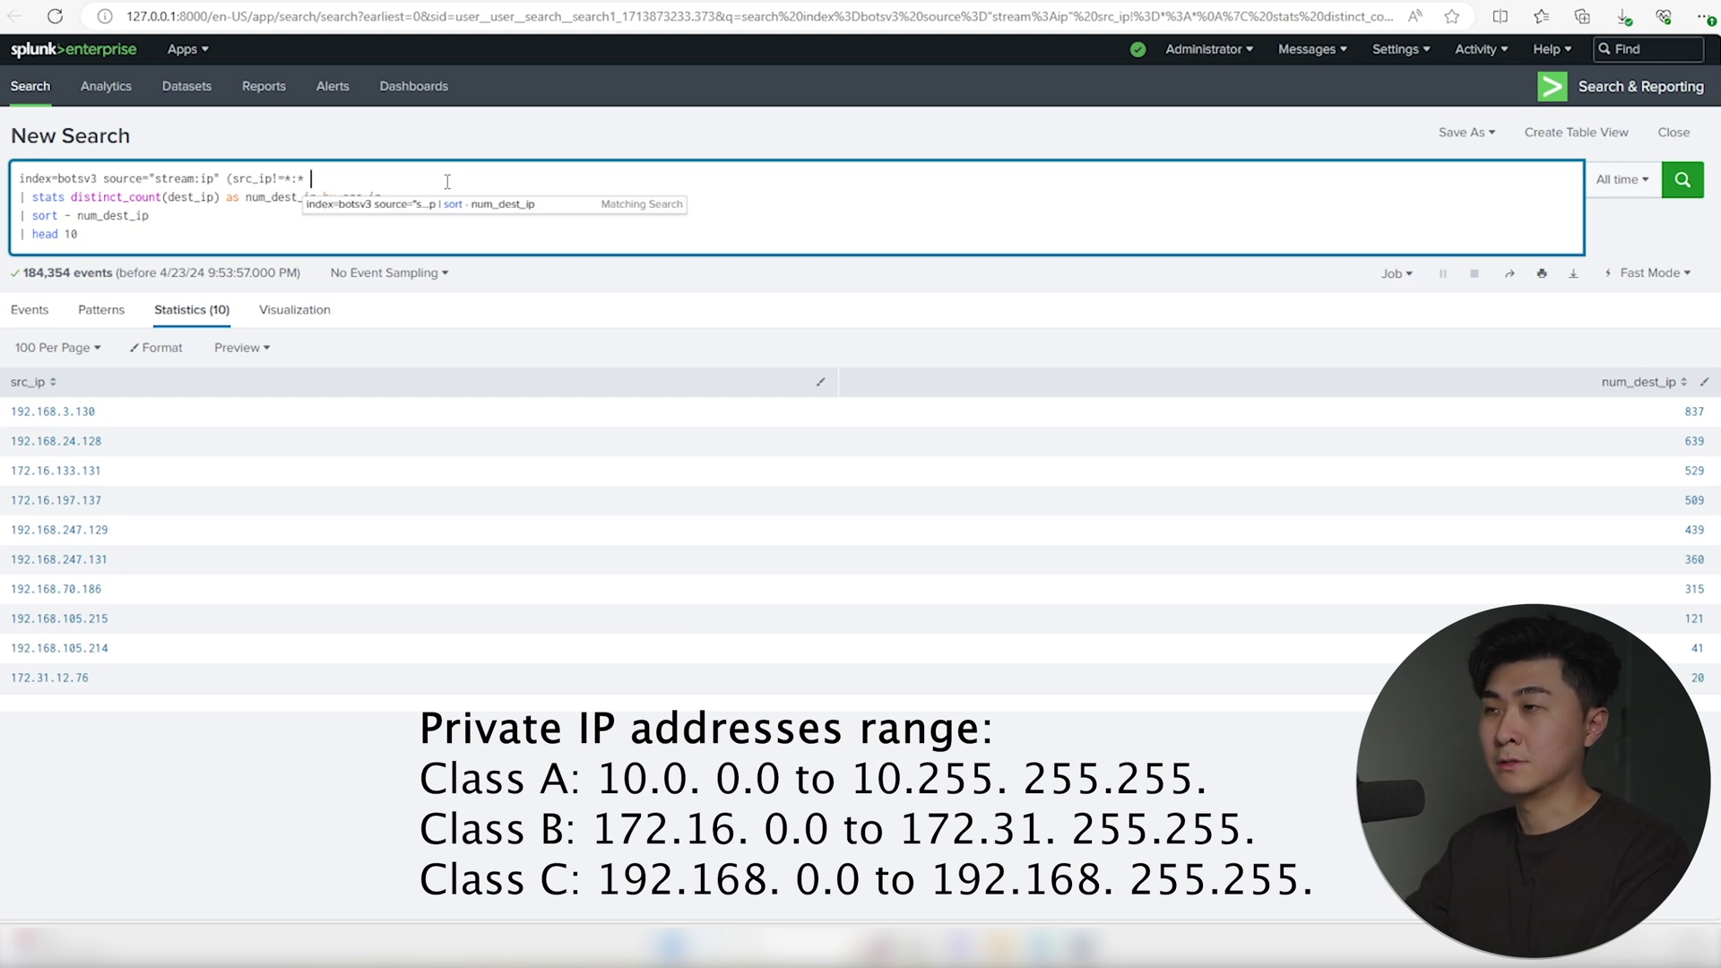
pyautogui.write('AND s')
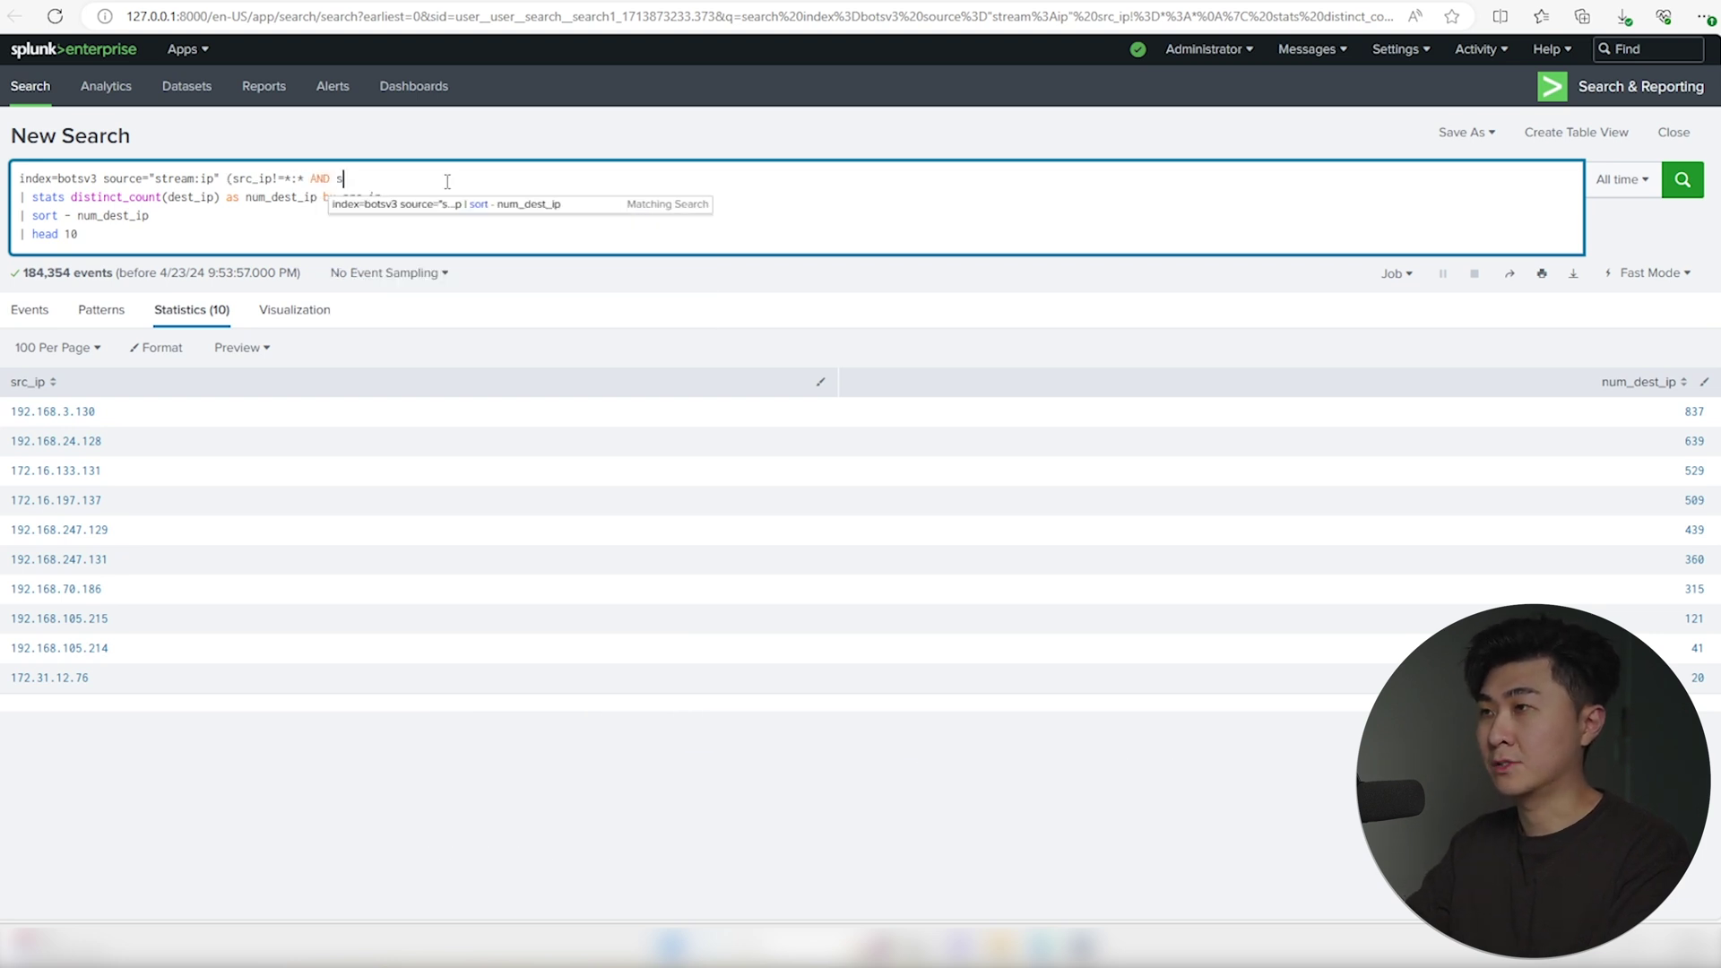
pyautogui.write('e')
pyautogui.write('_i')
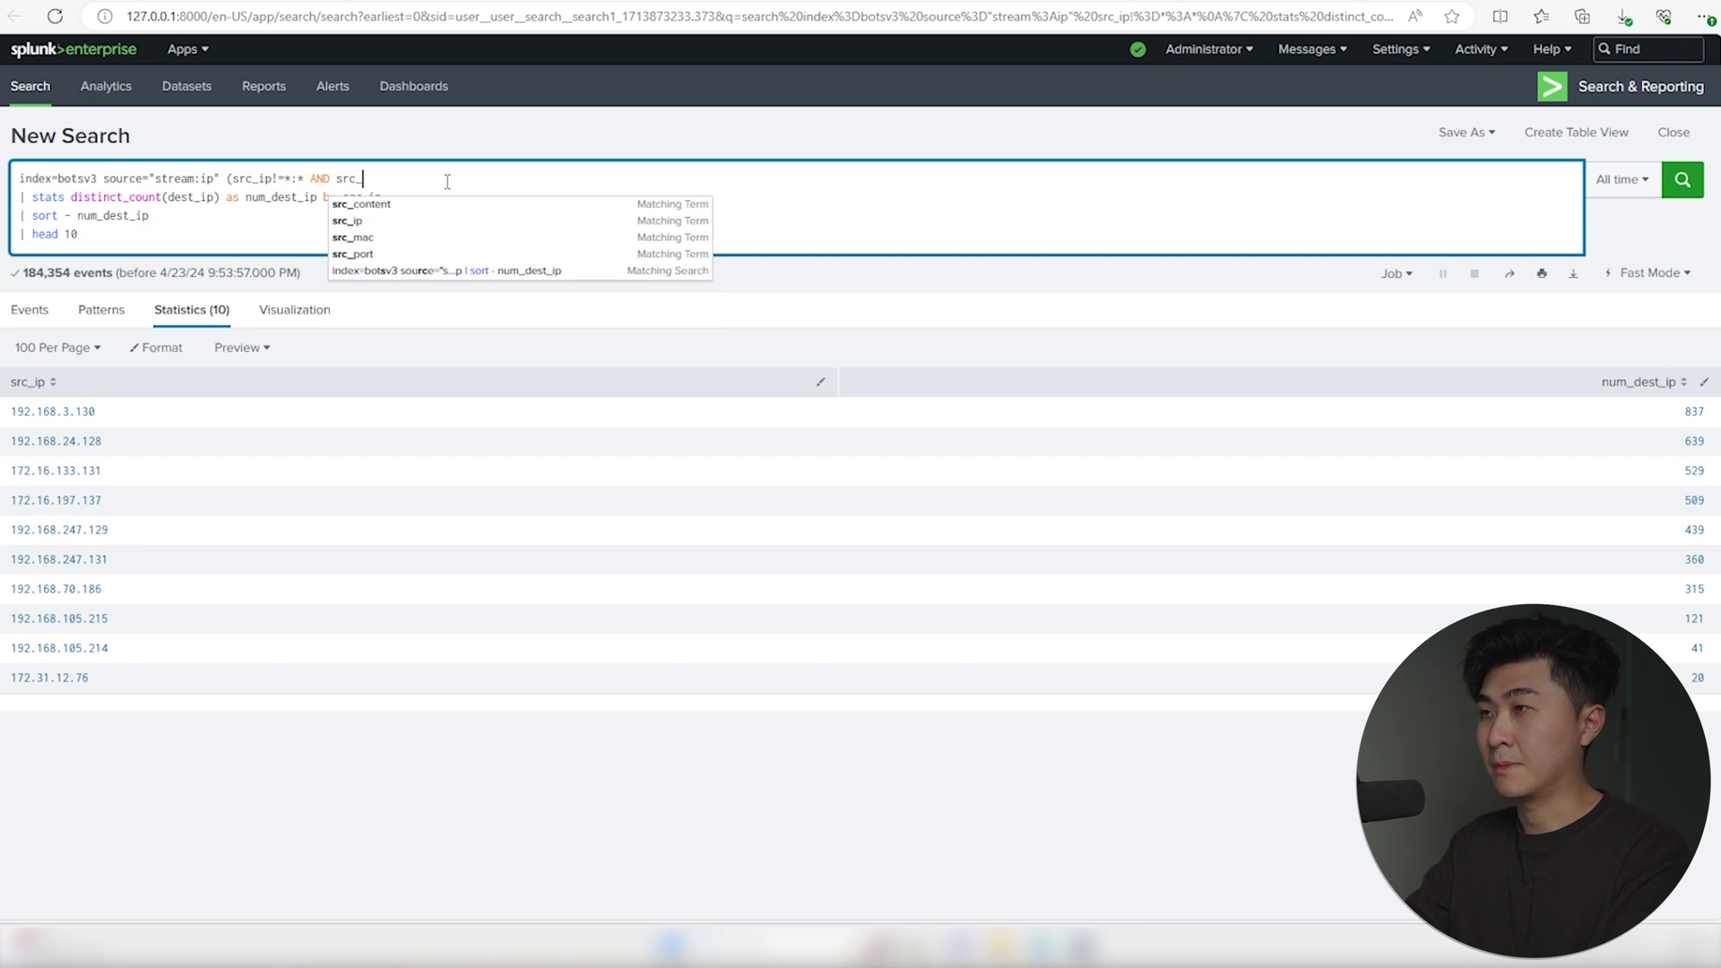
pyautogui.write('p!=')
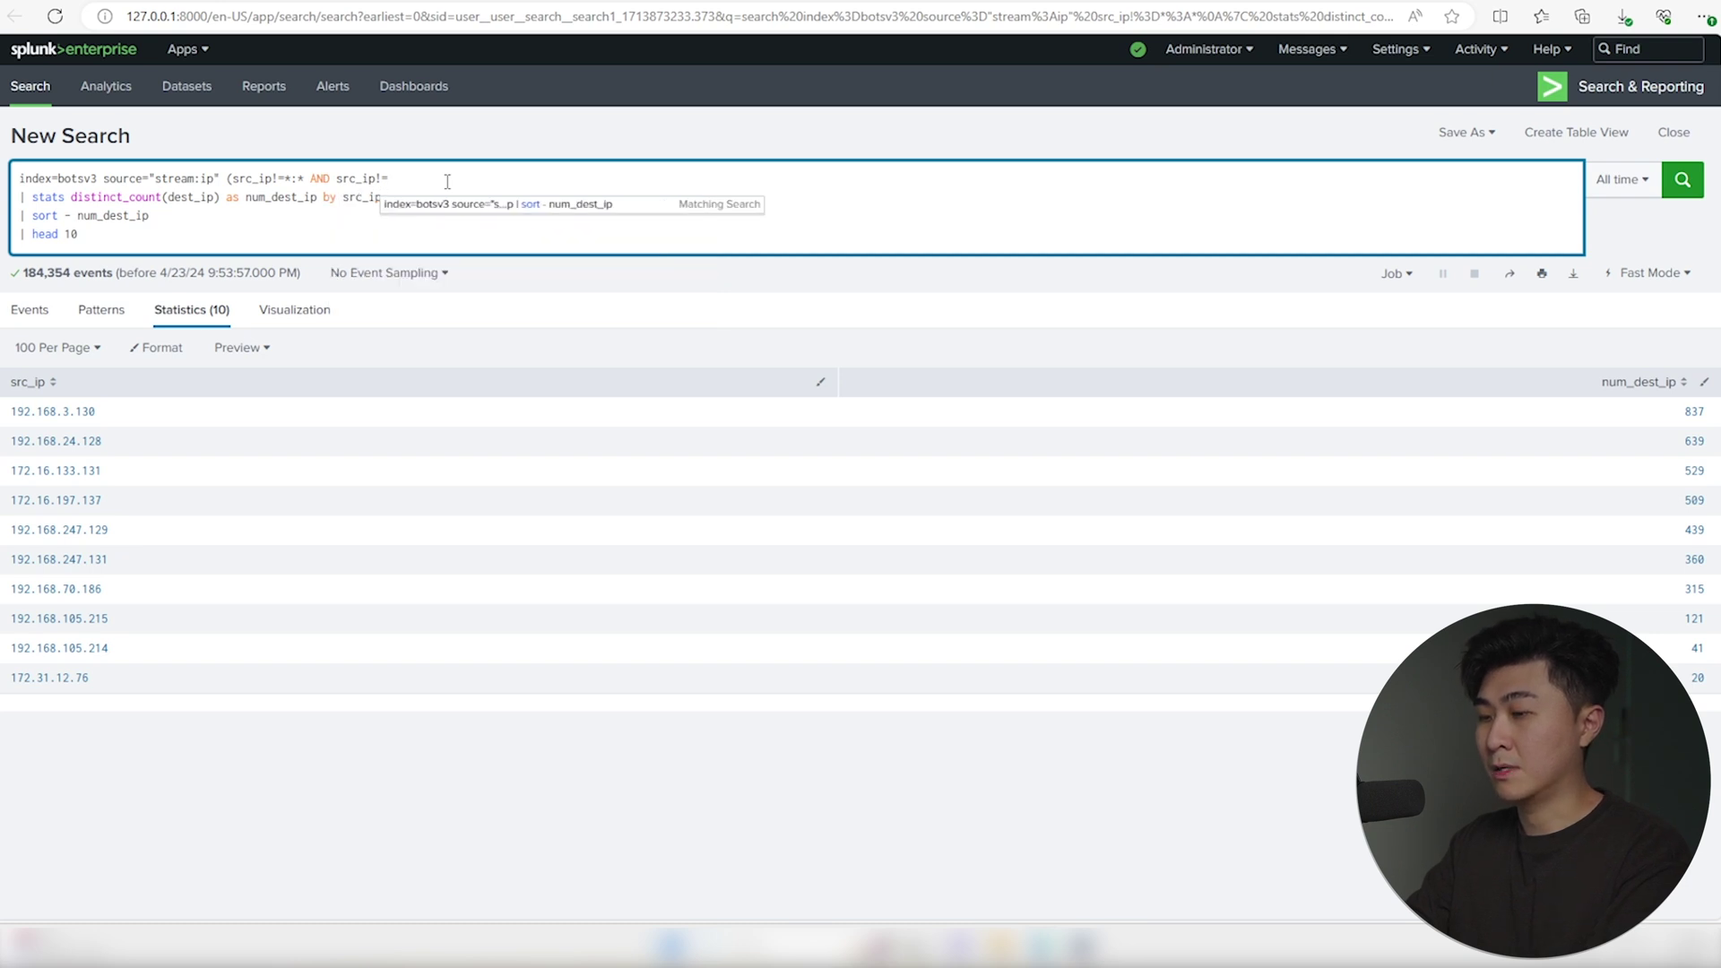
pyautogui.write(' 2.* ')
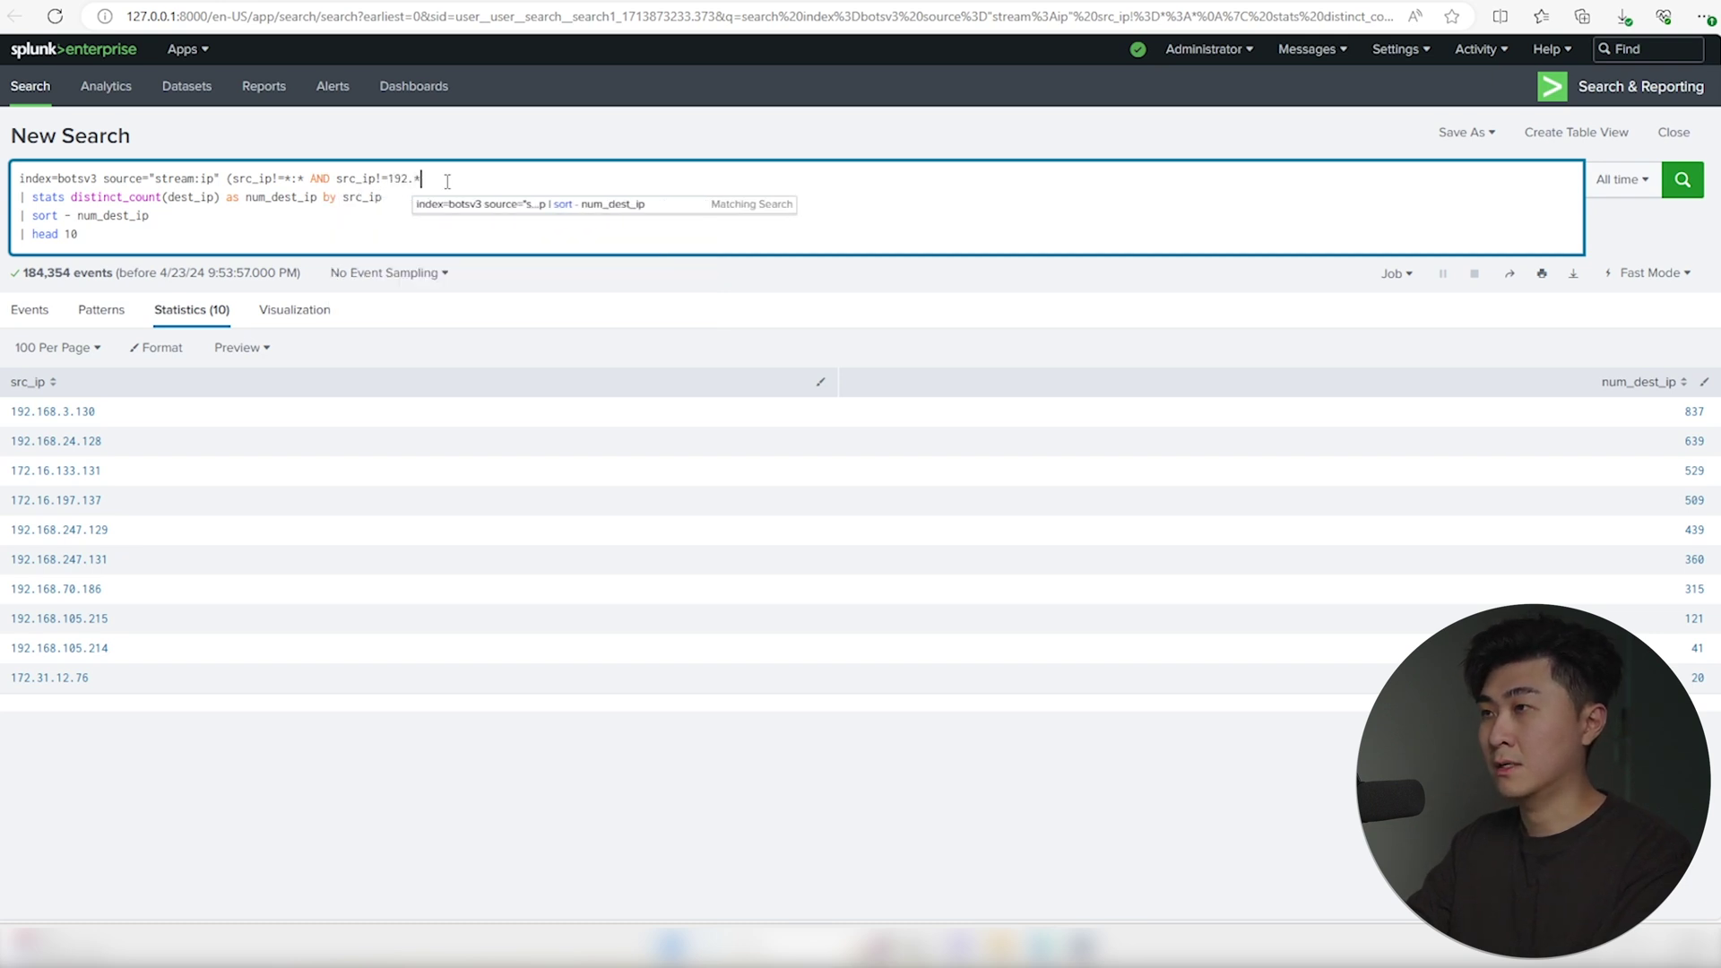
pyautogui.write('AND src')
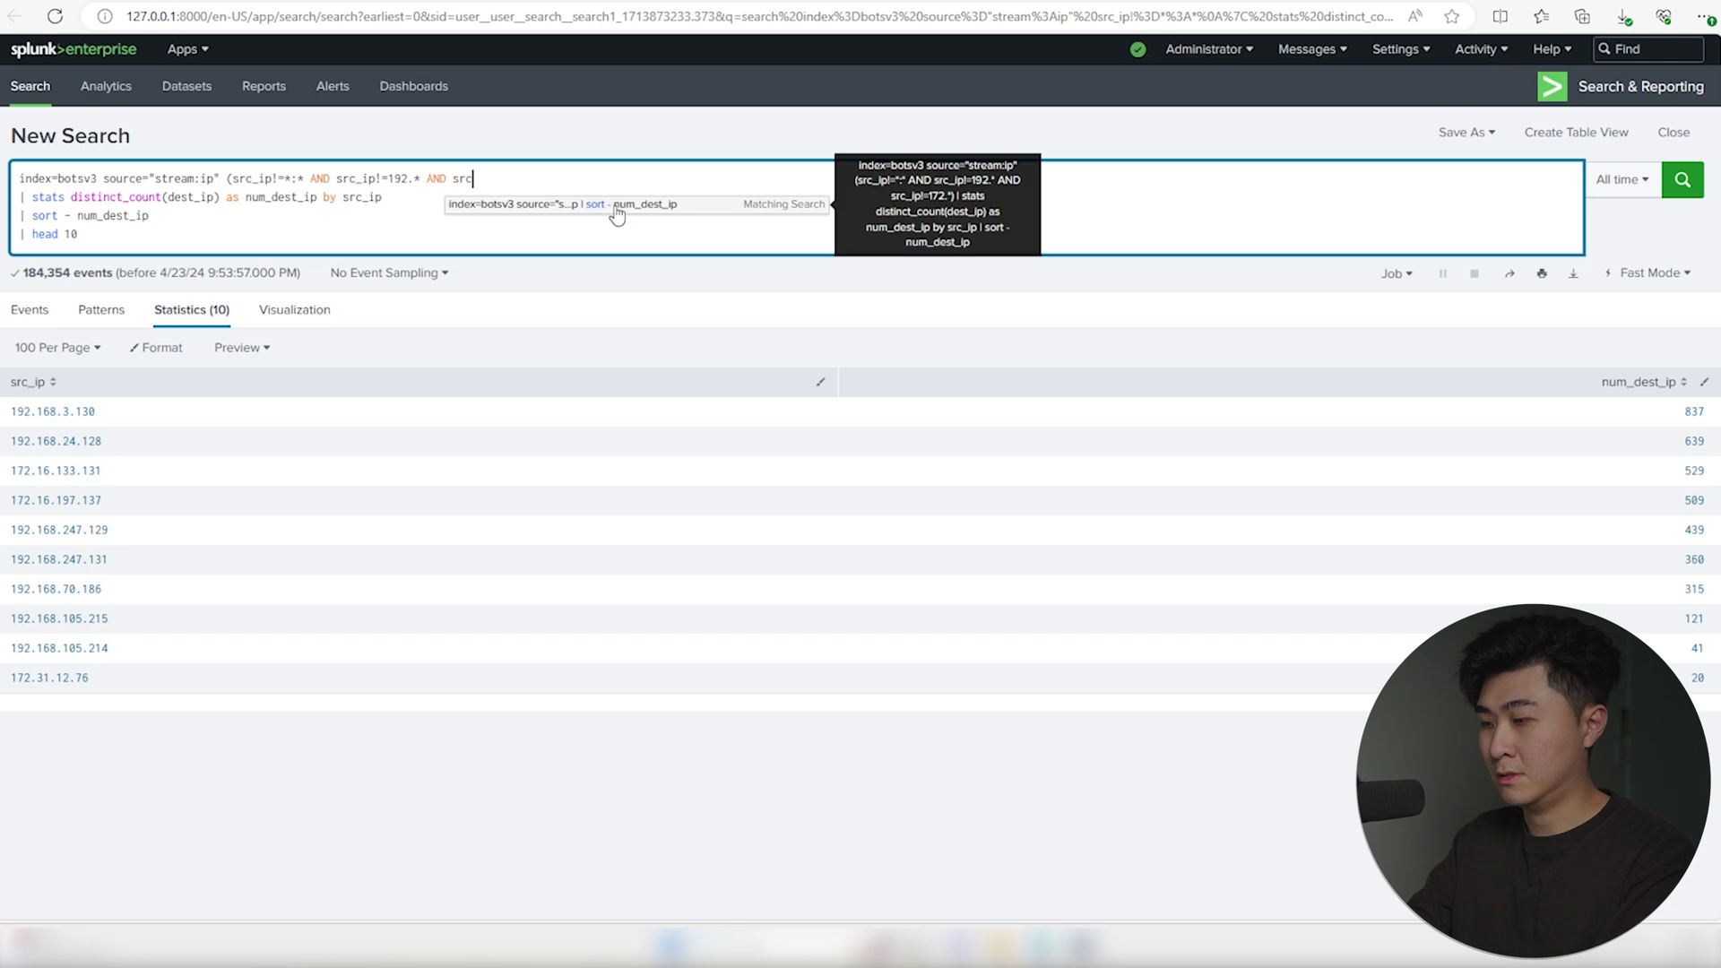
pyautogui.write('_i')
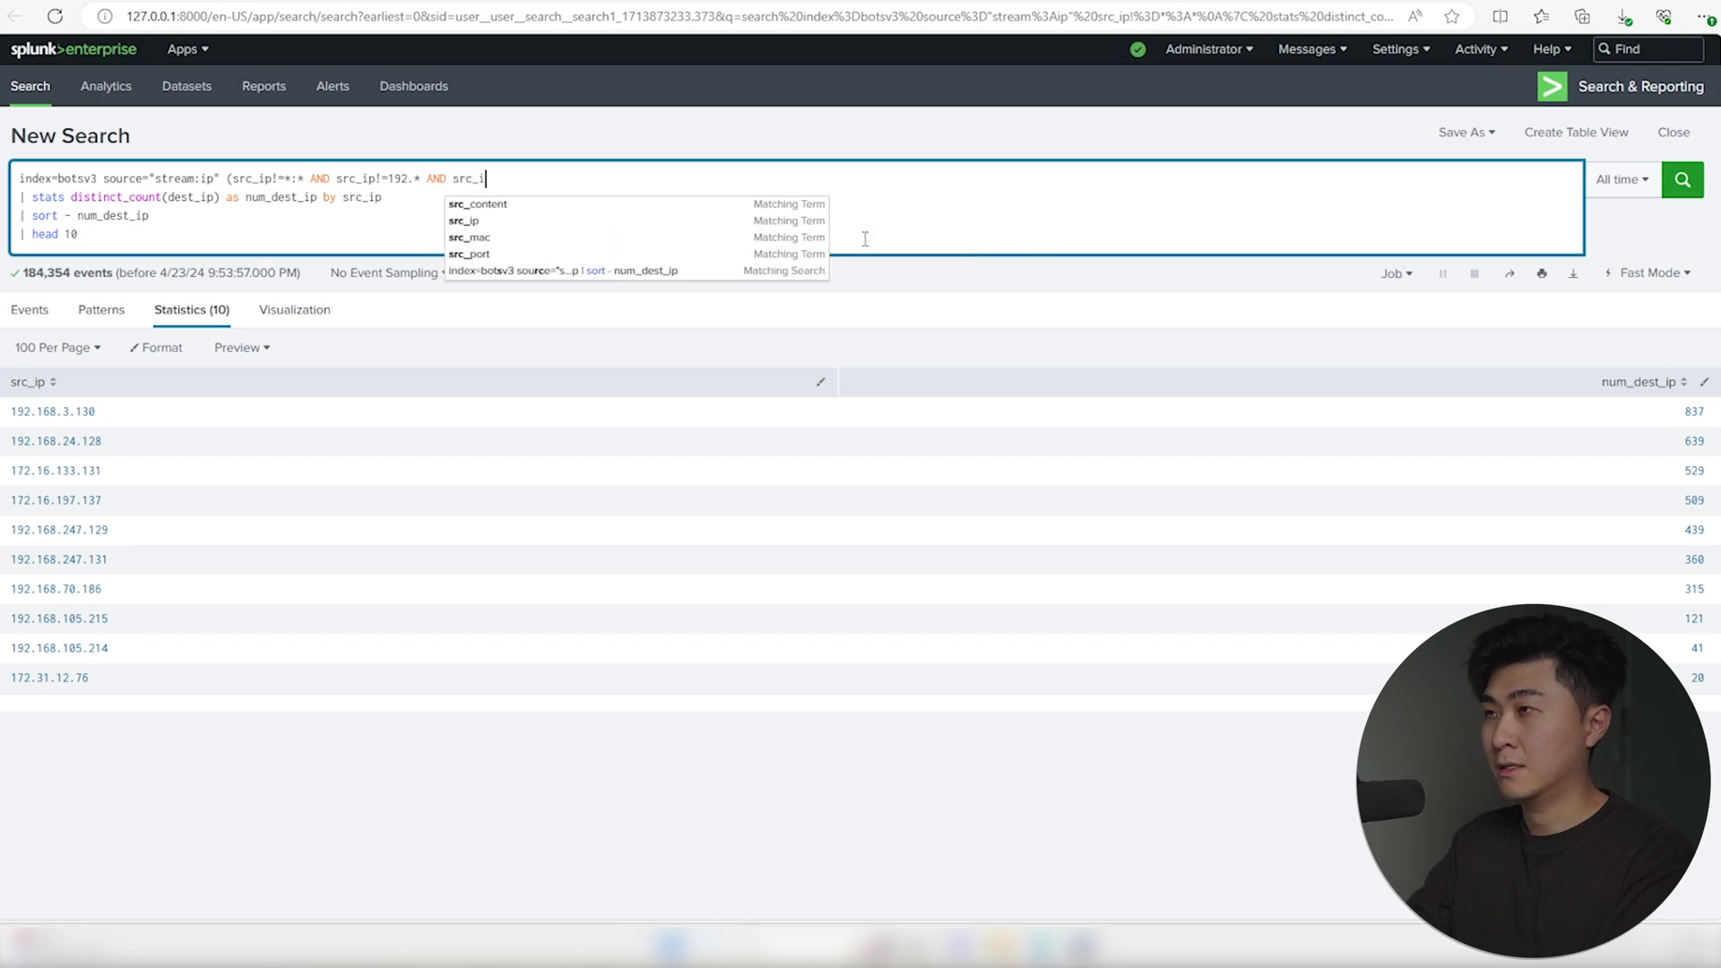
pyautogui.write('p!=')
pyautogui.write('1')
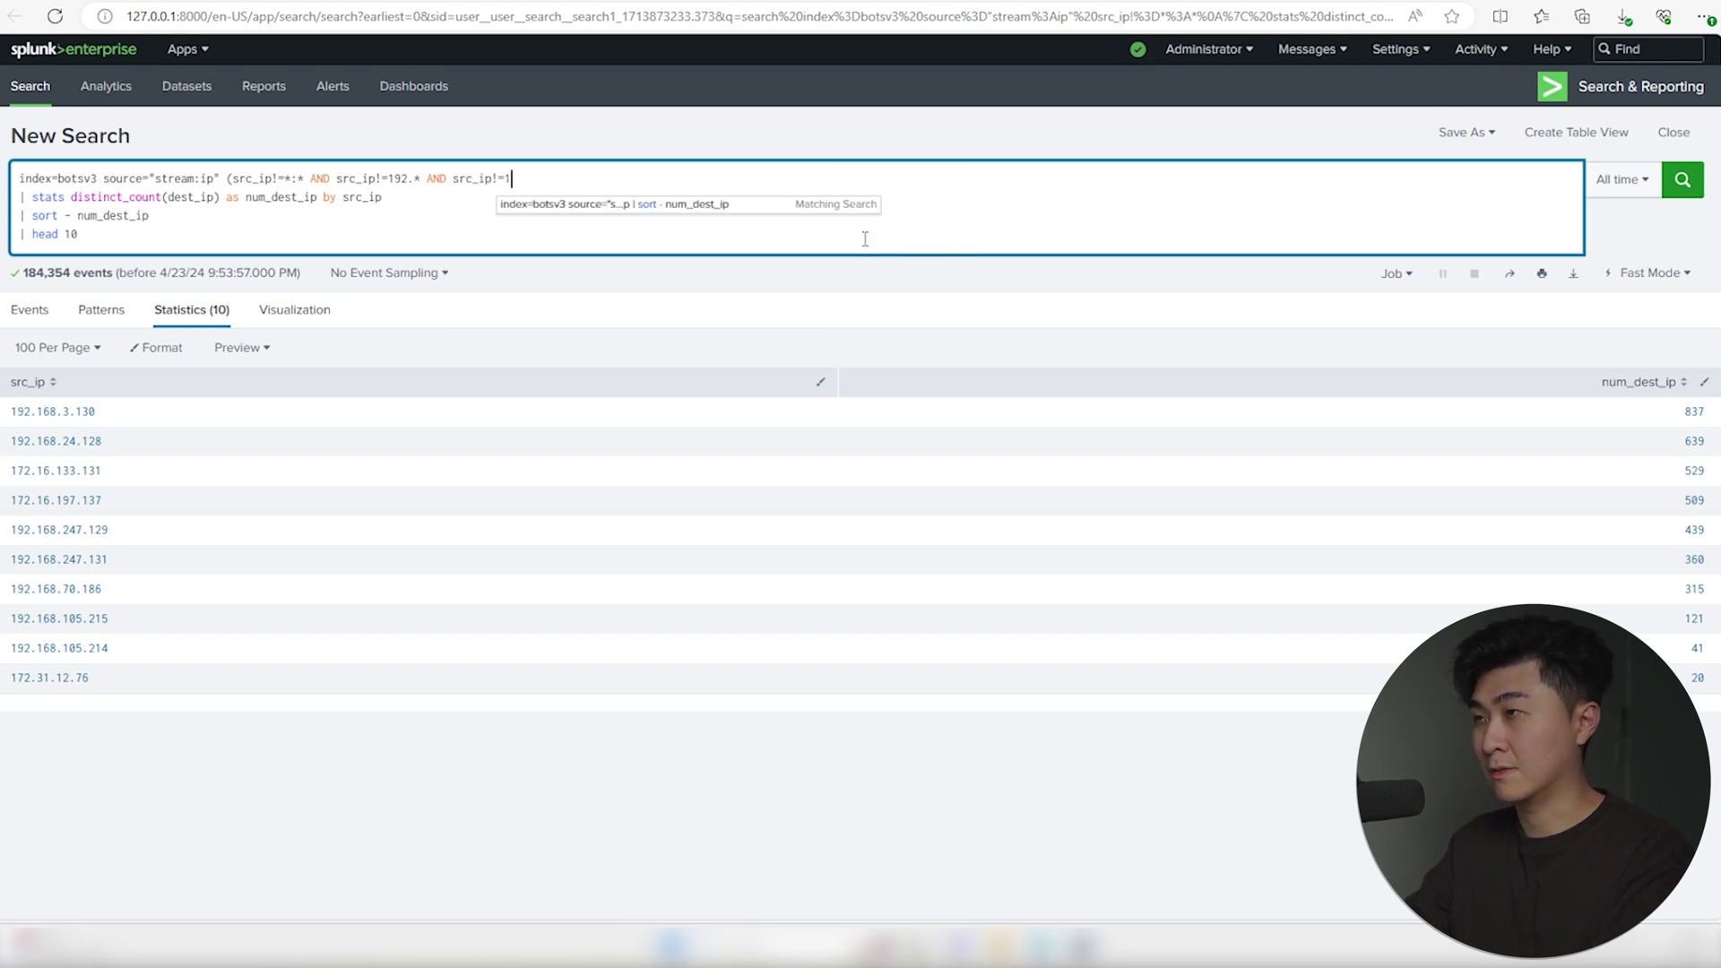
pyautogui.write('72.*)')
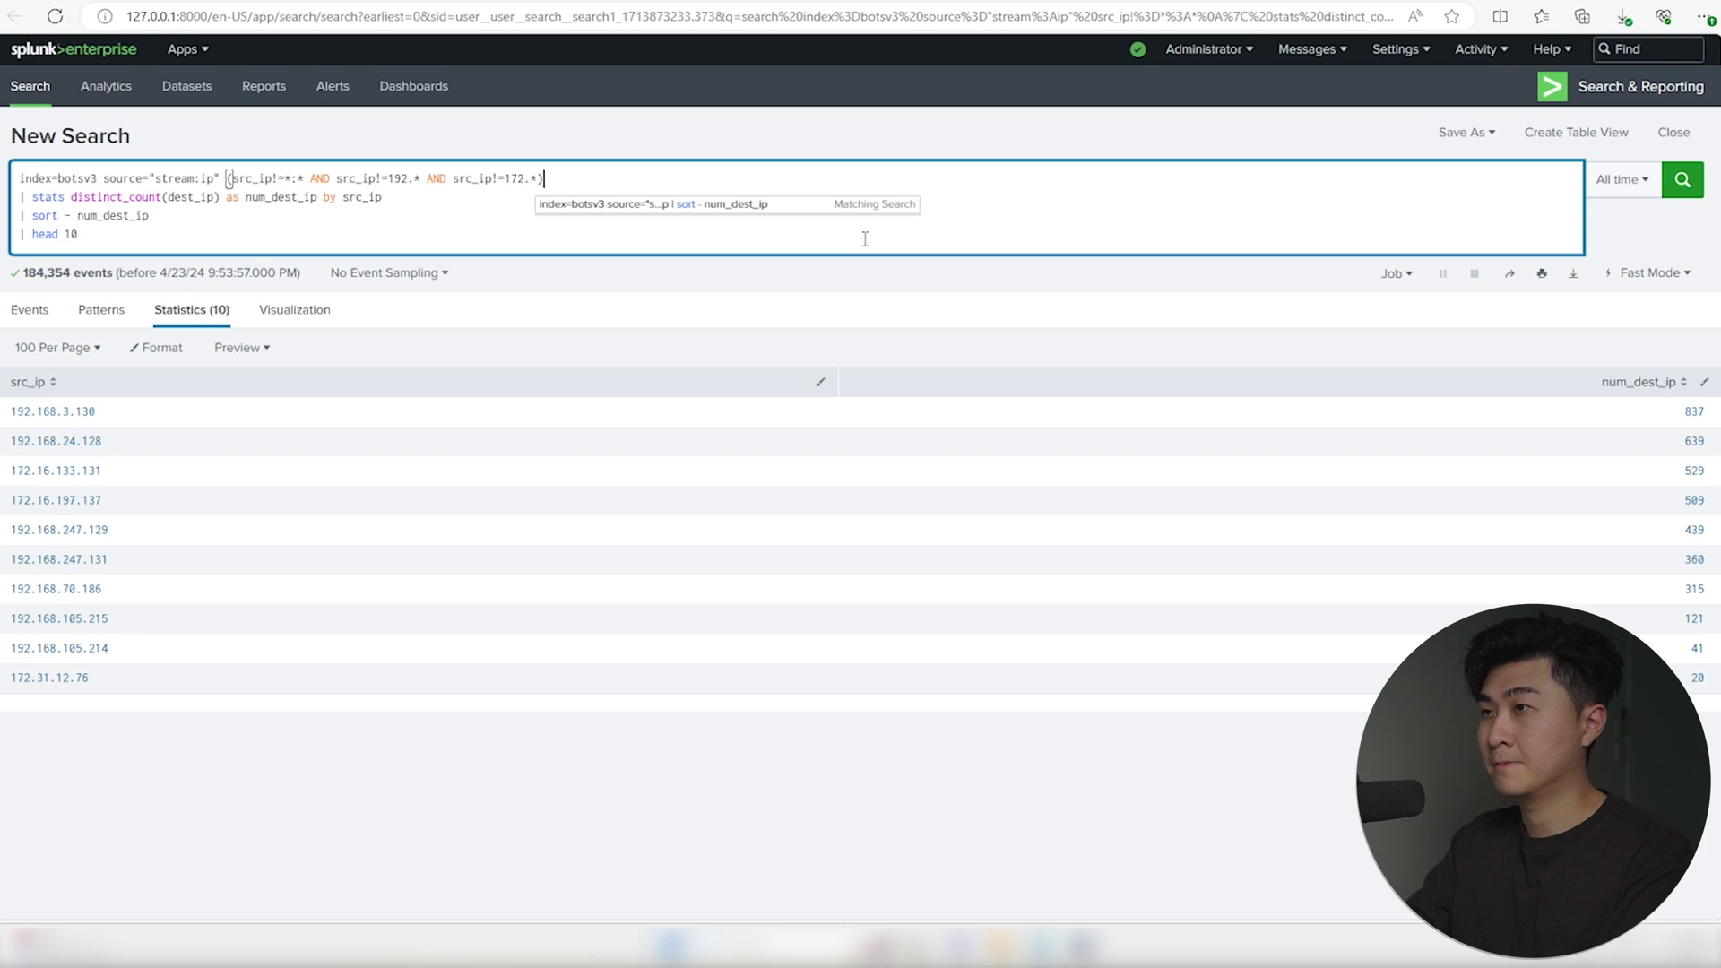
pyautogui.write('0')
pyautogui.press('Return')
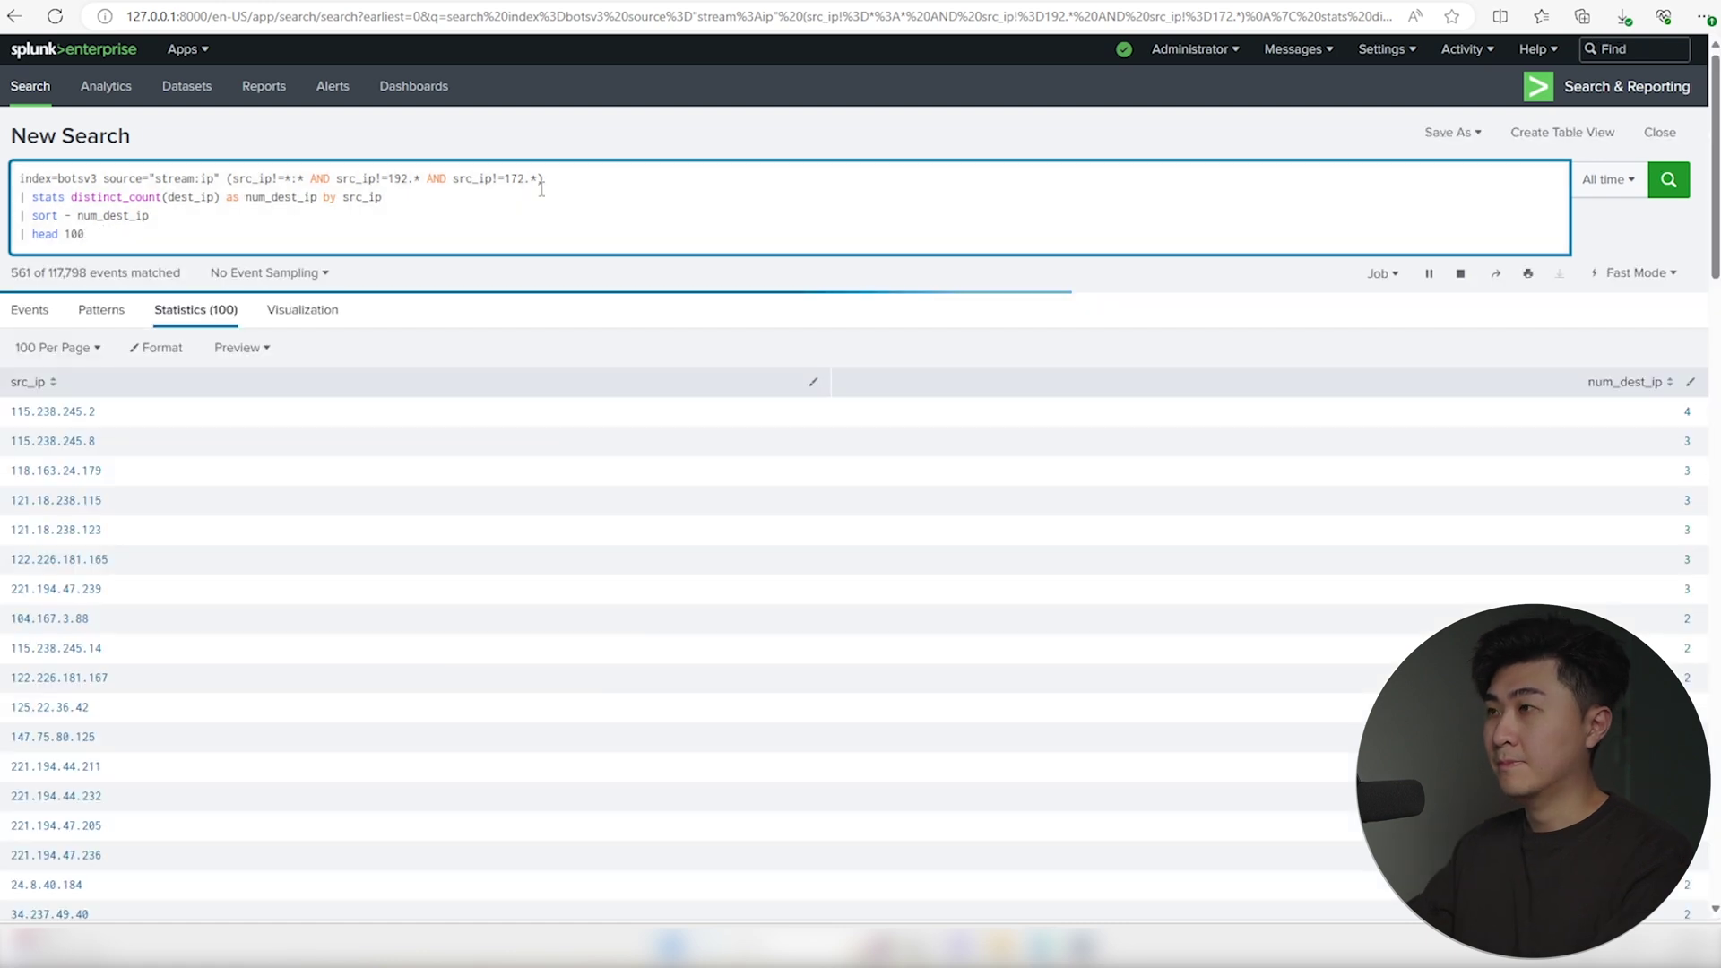
pyautogui.click(633, 180)
pyautogui.write('A')
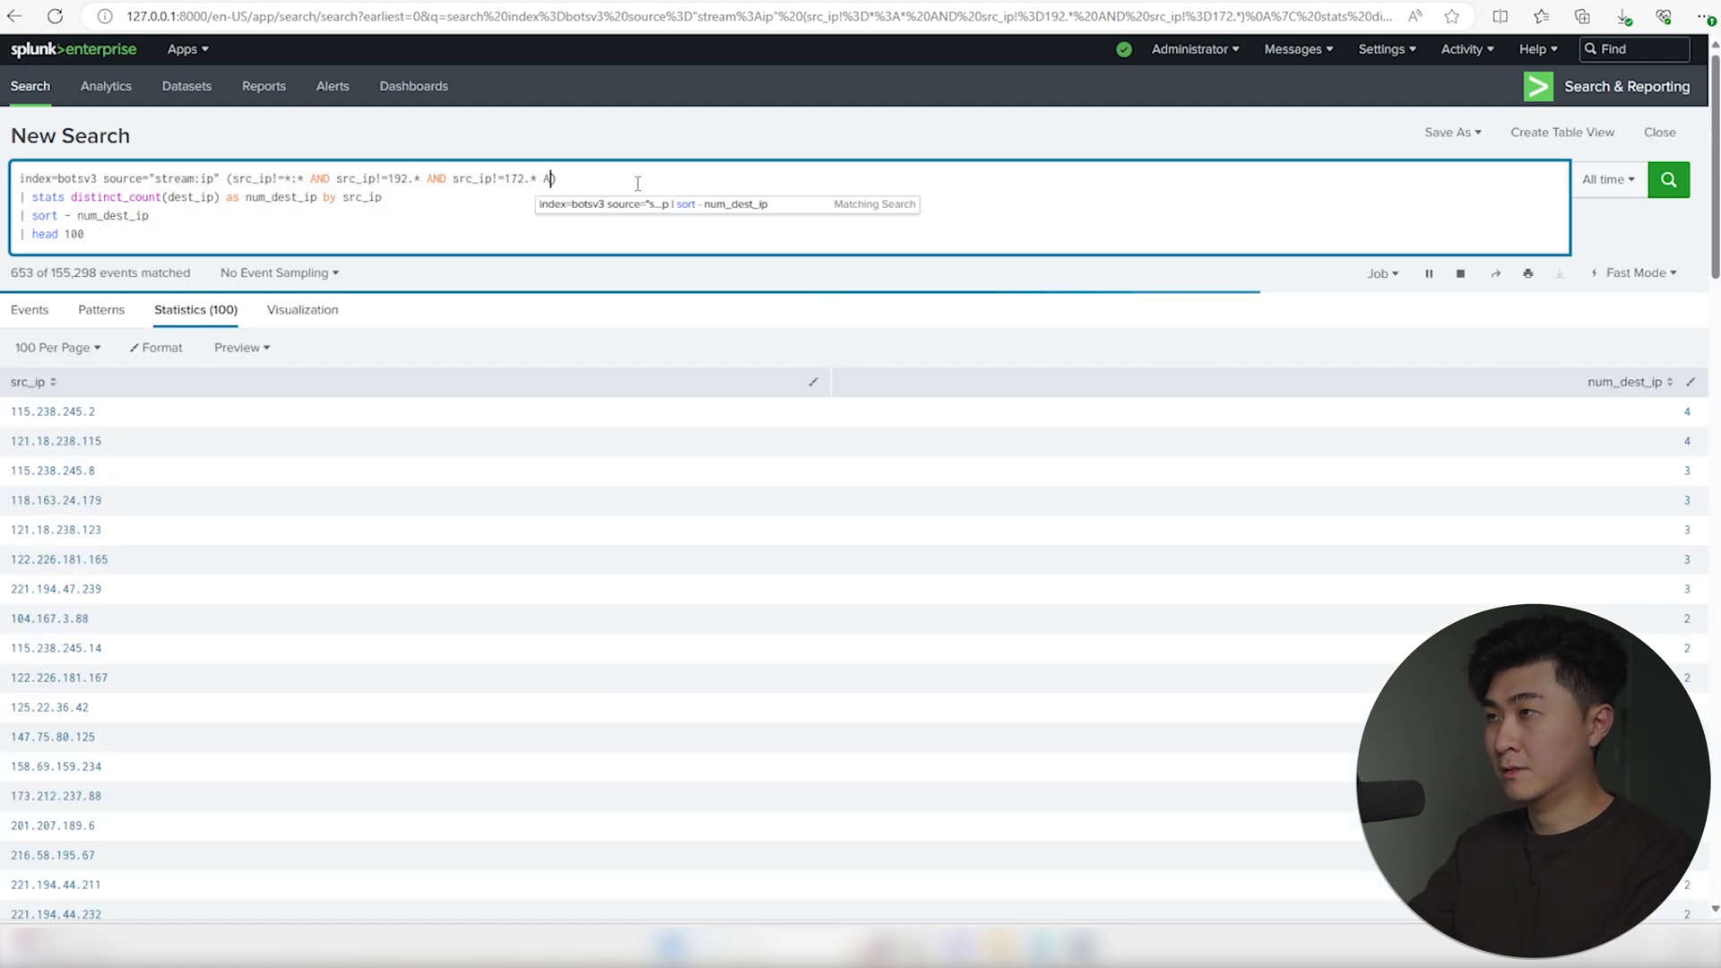
pyautogui.write('ND ')
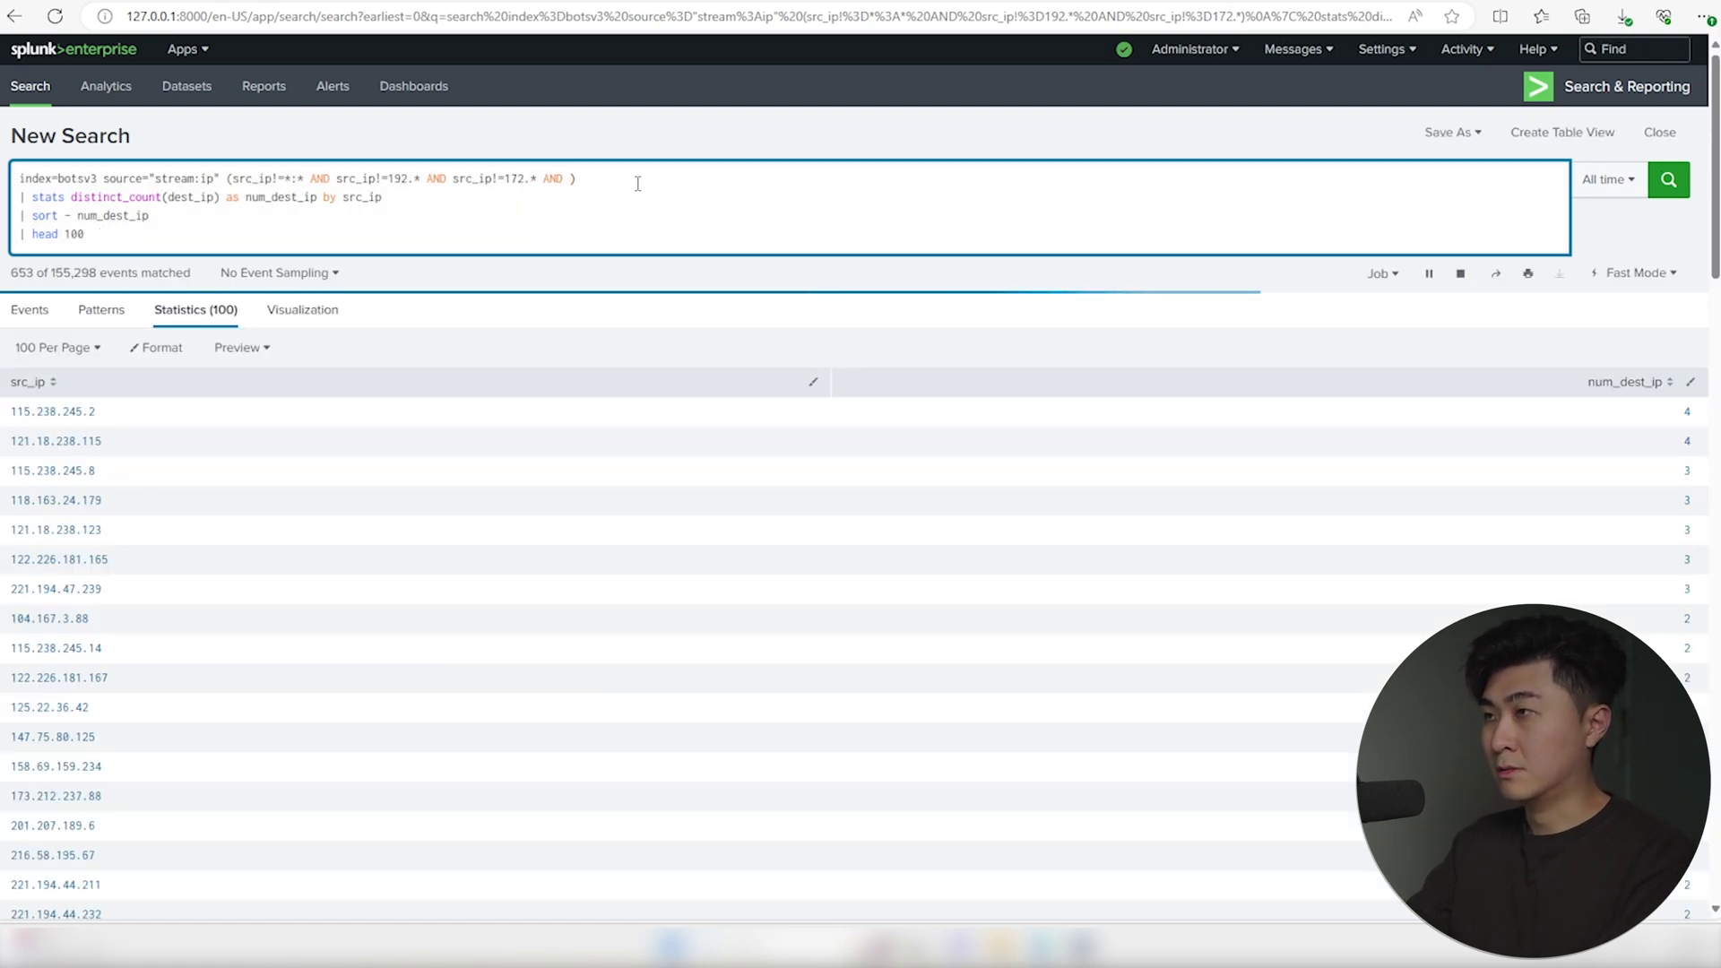
pyautogui.write('src_ip')
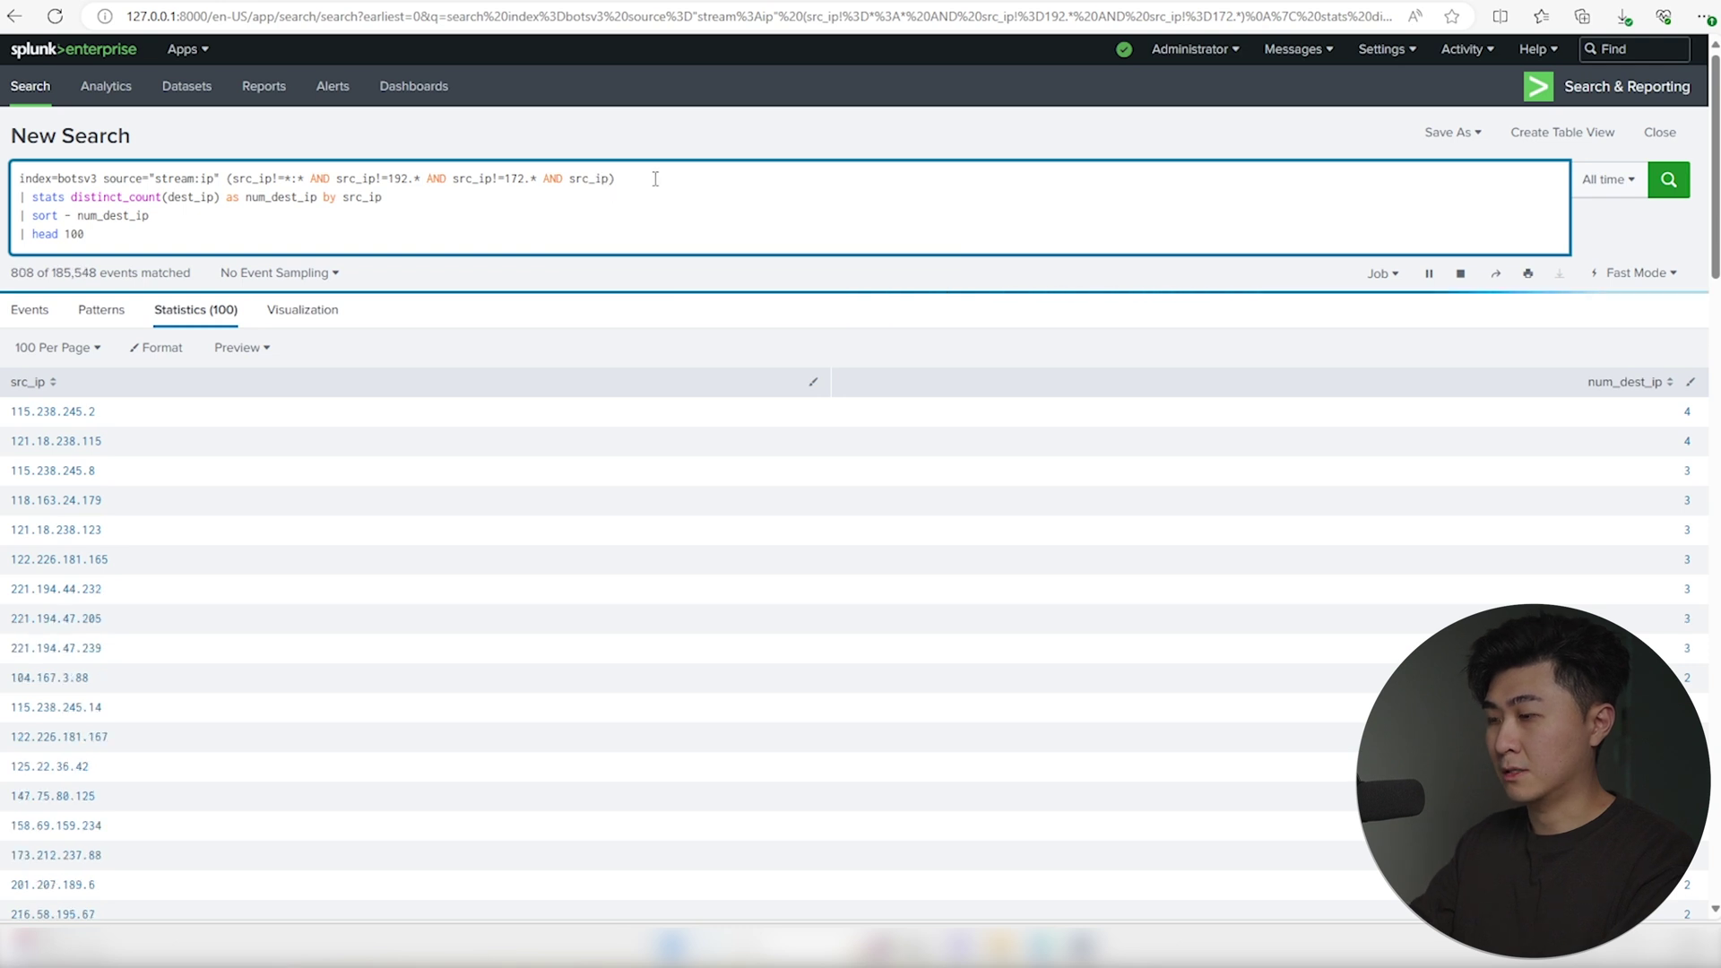
pyautogui.write('!=0')
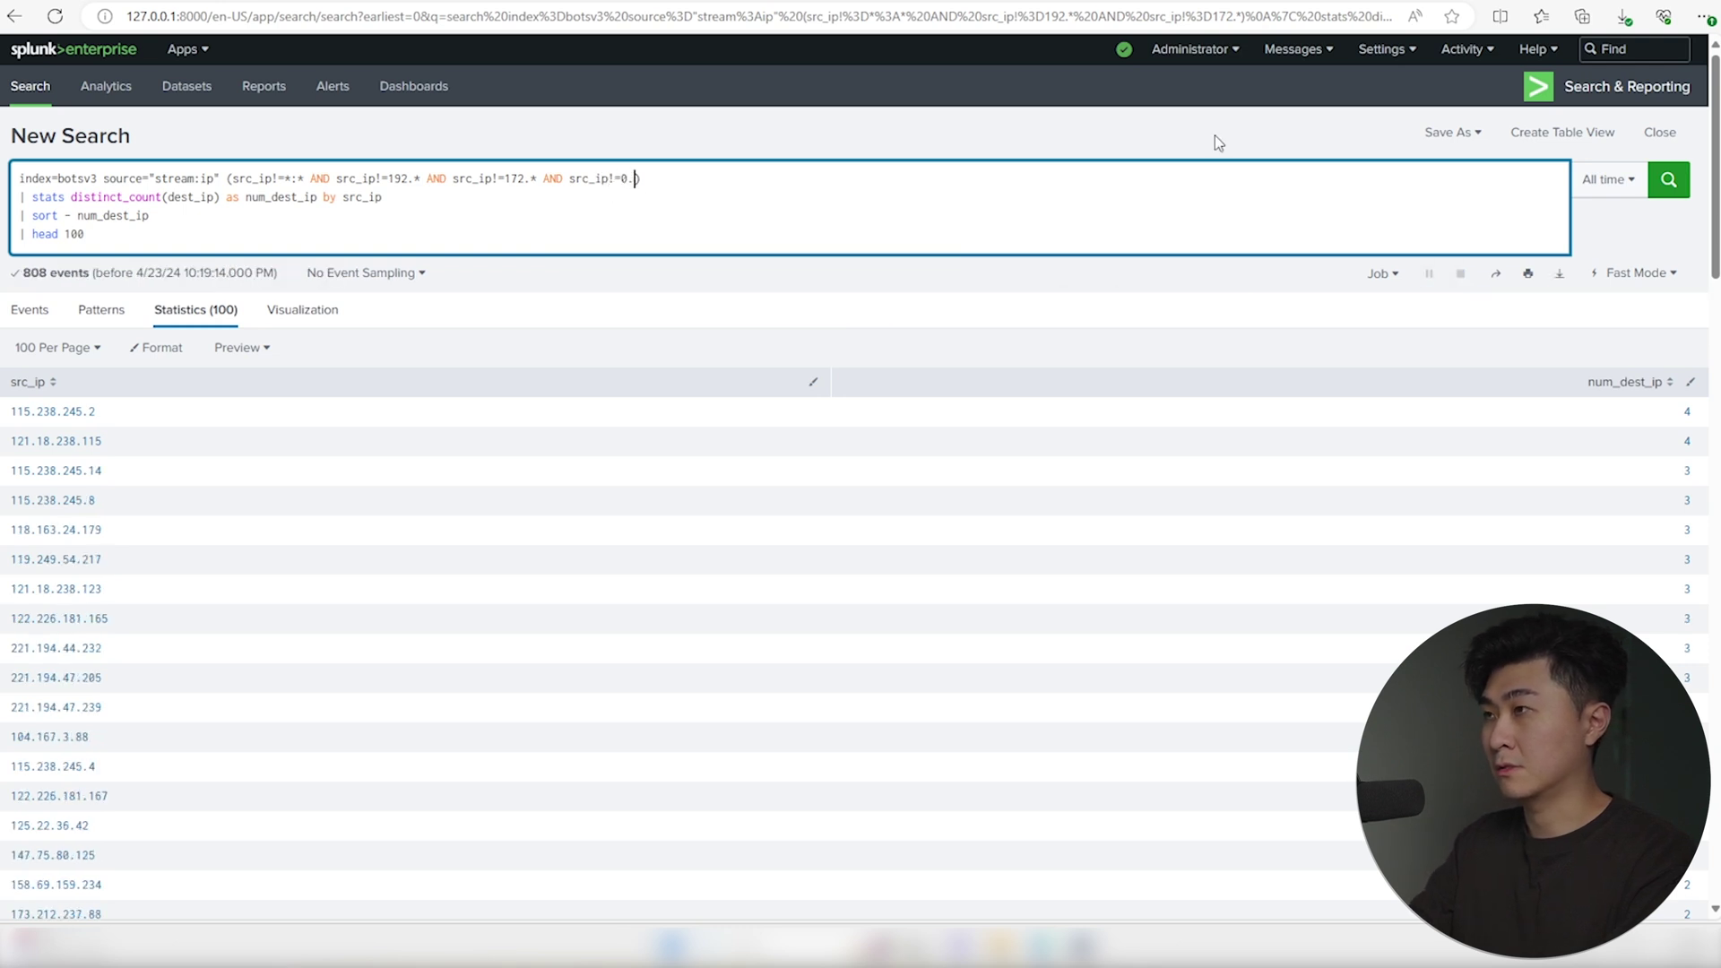
pyautogui.write('.0')
pyautogui.press('Return')
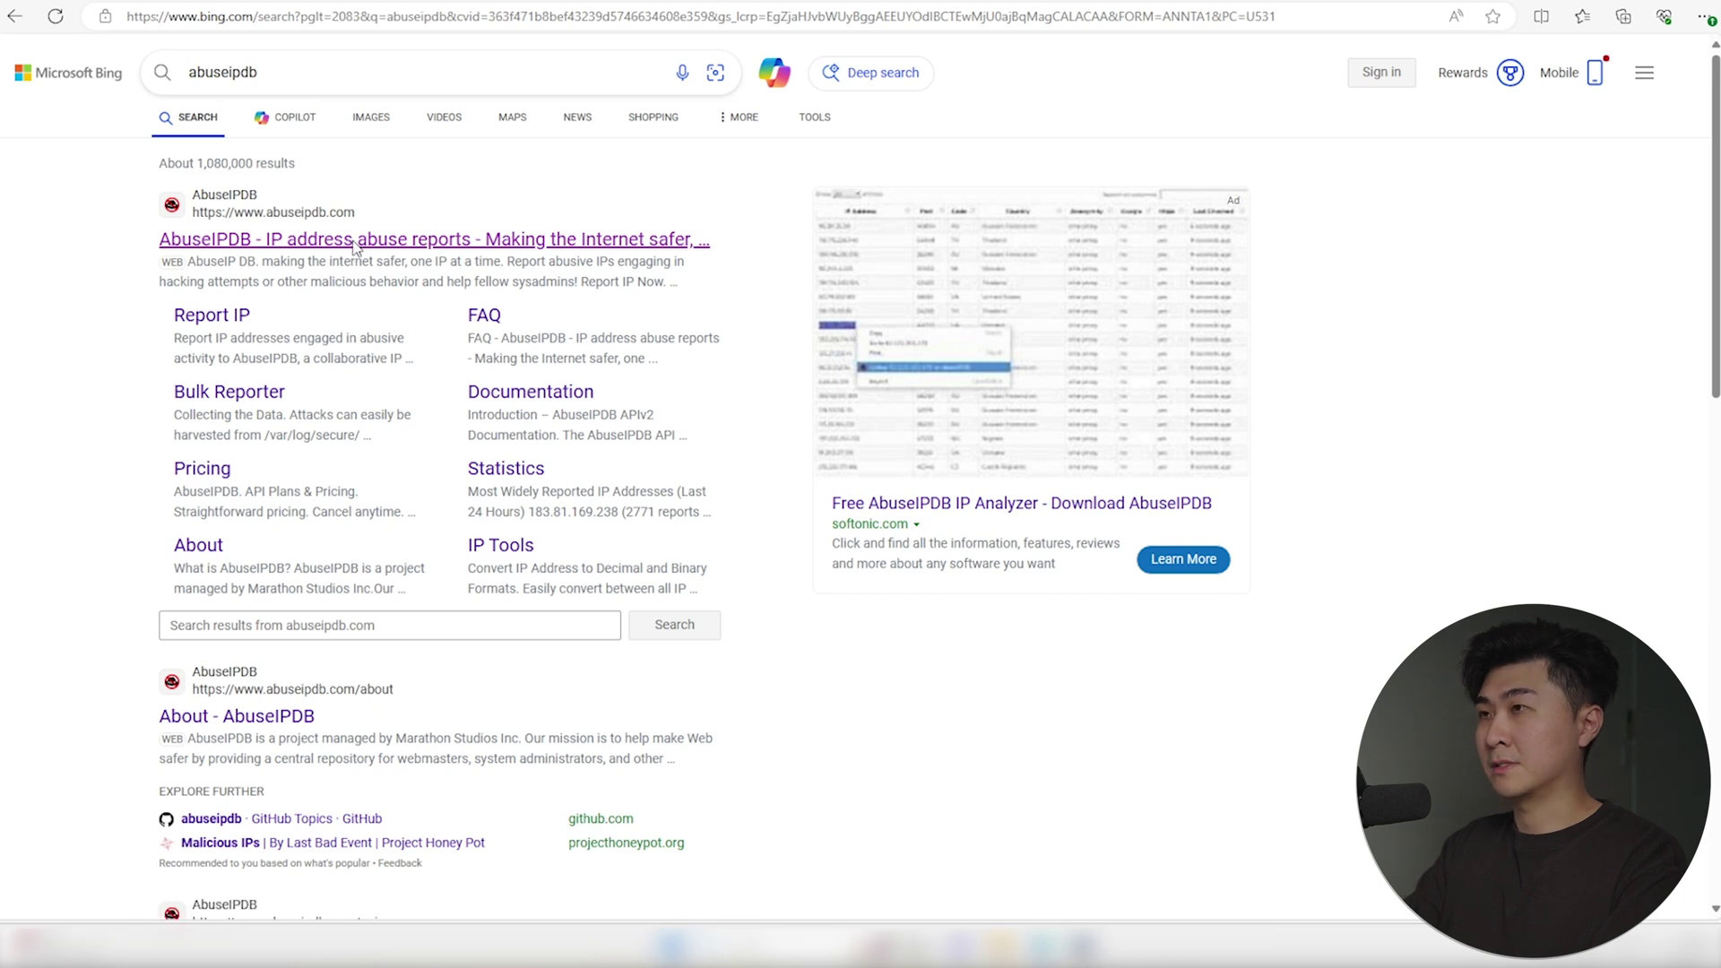
# Open AbuseIPDB from the Bing results, log in, and view the account's API page
pyautogui.click(357, 239)
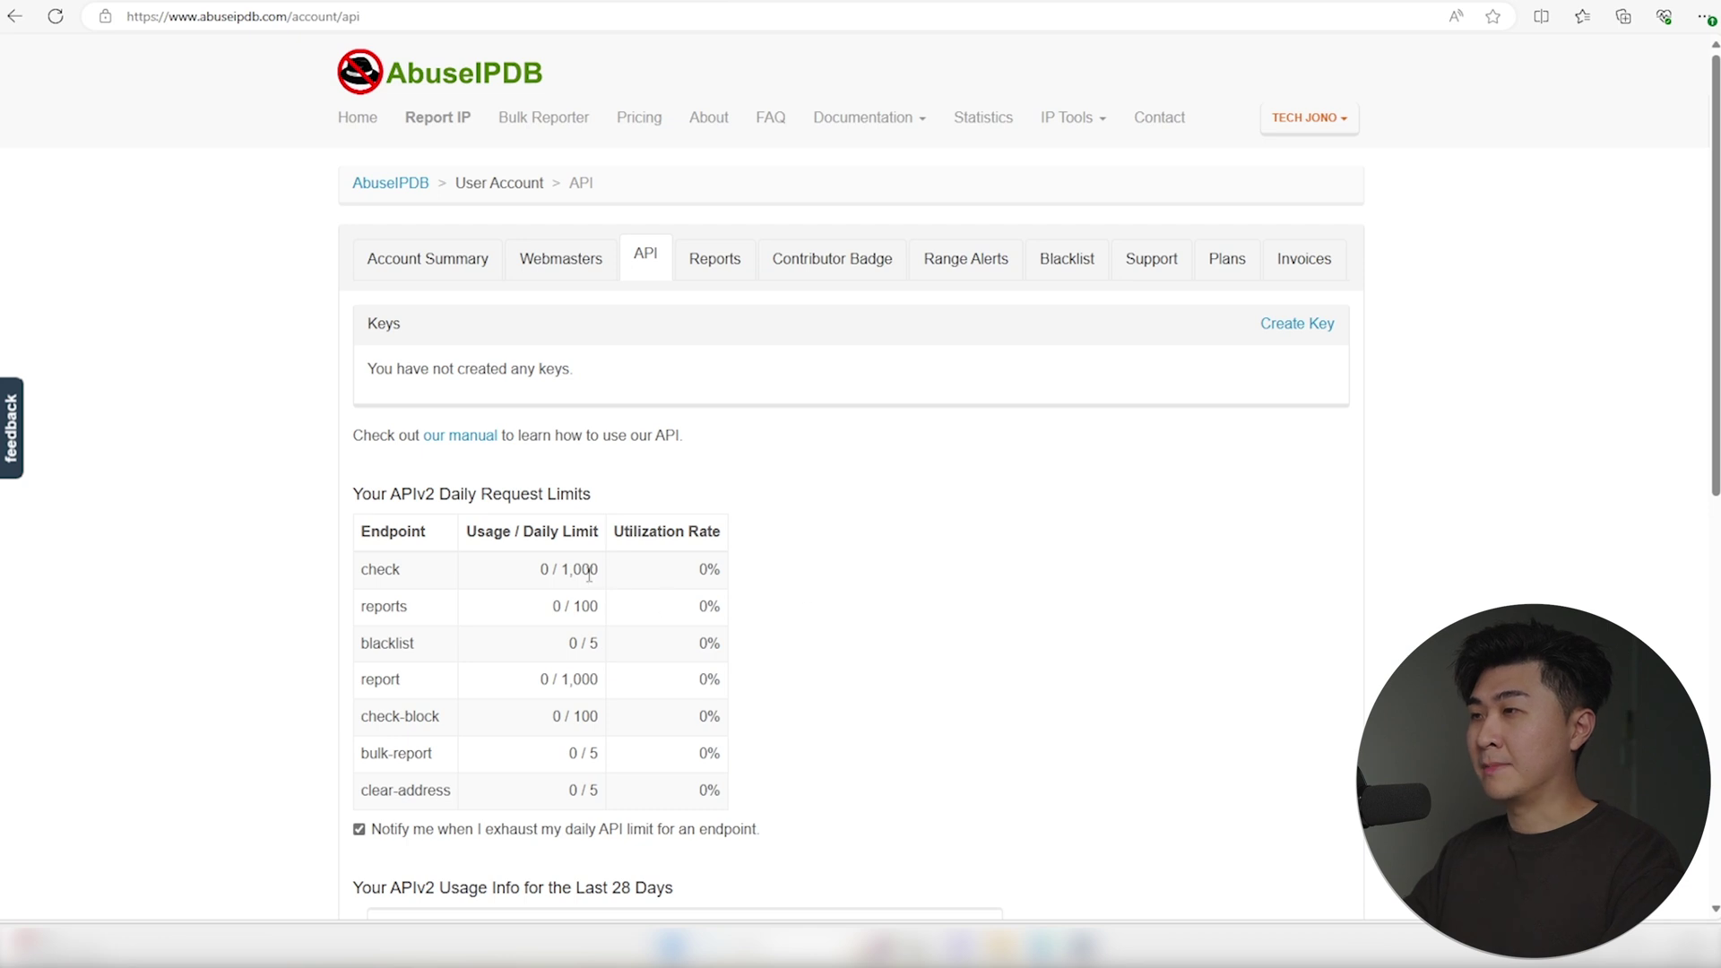
pyautogui.click(841, 569)
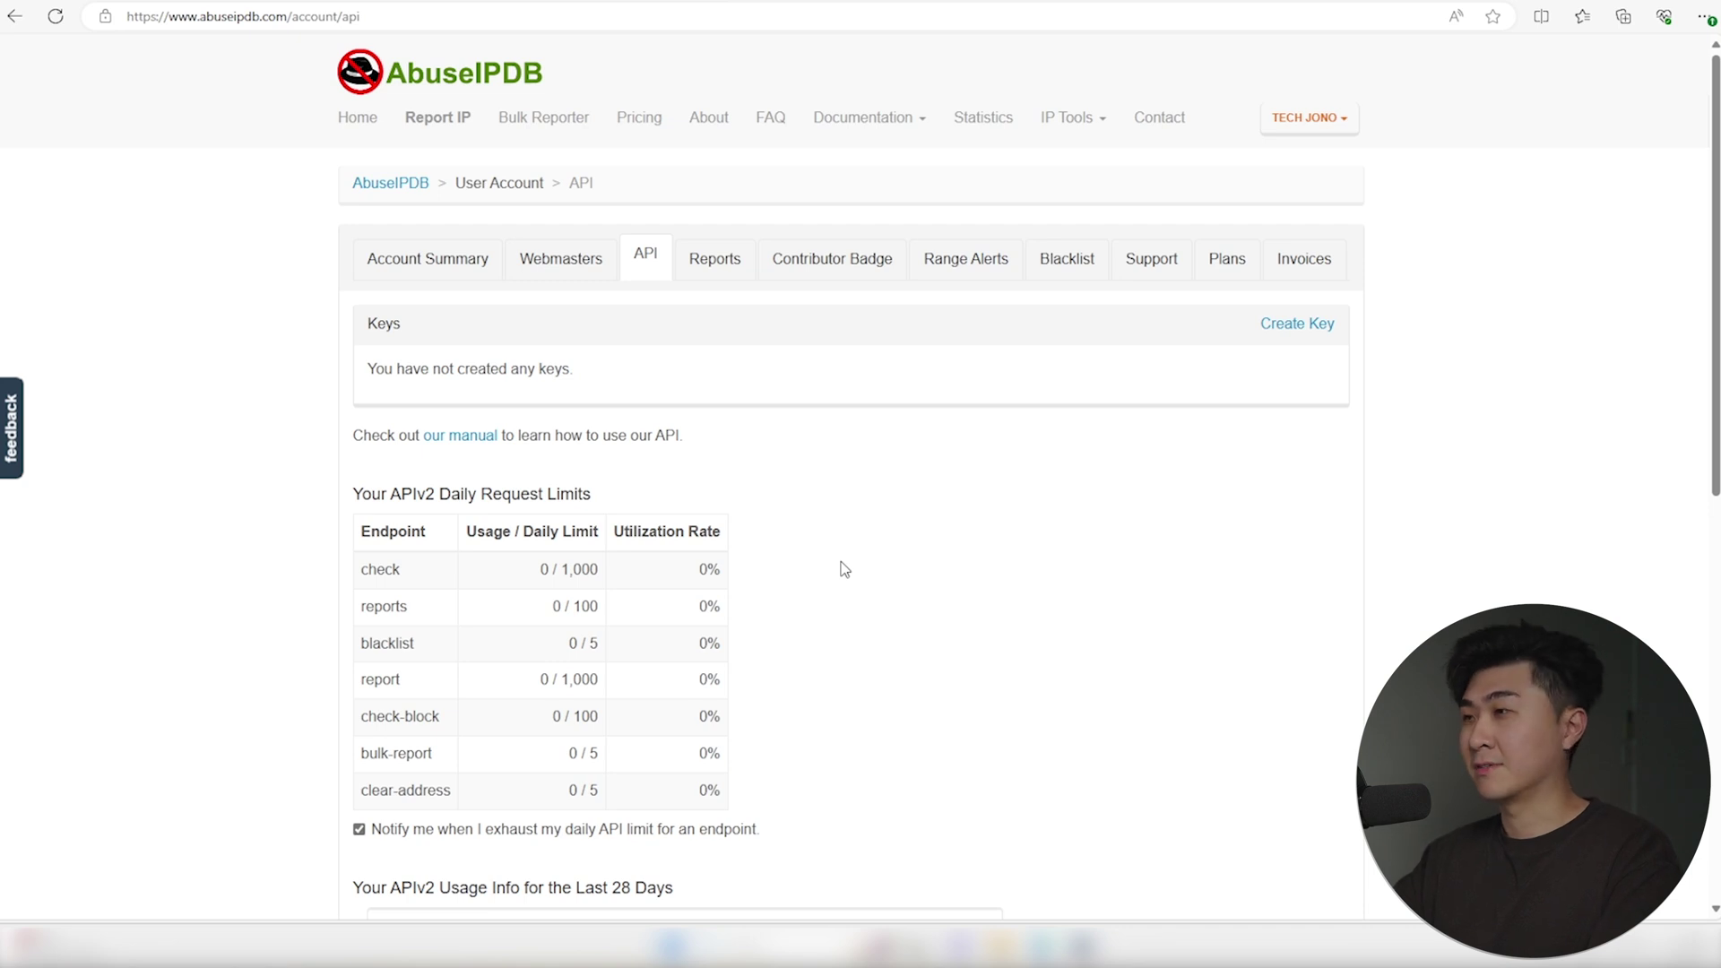
pyautogui.scroll(-1, 843, 569)
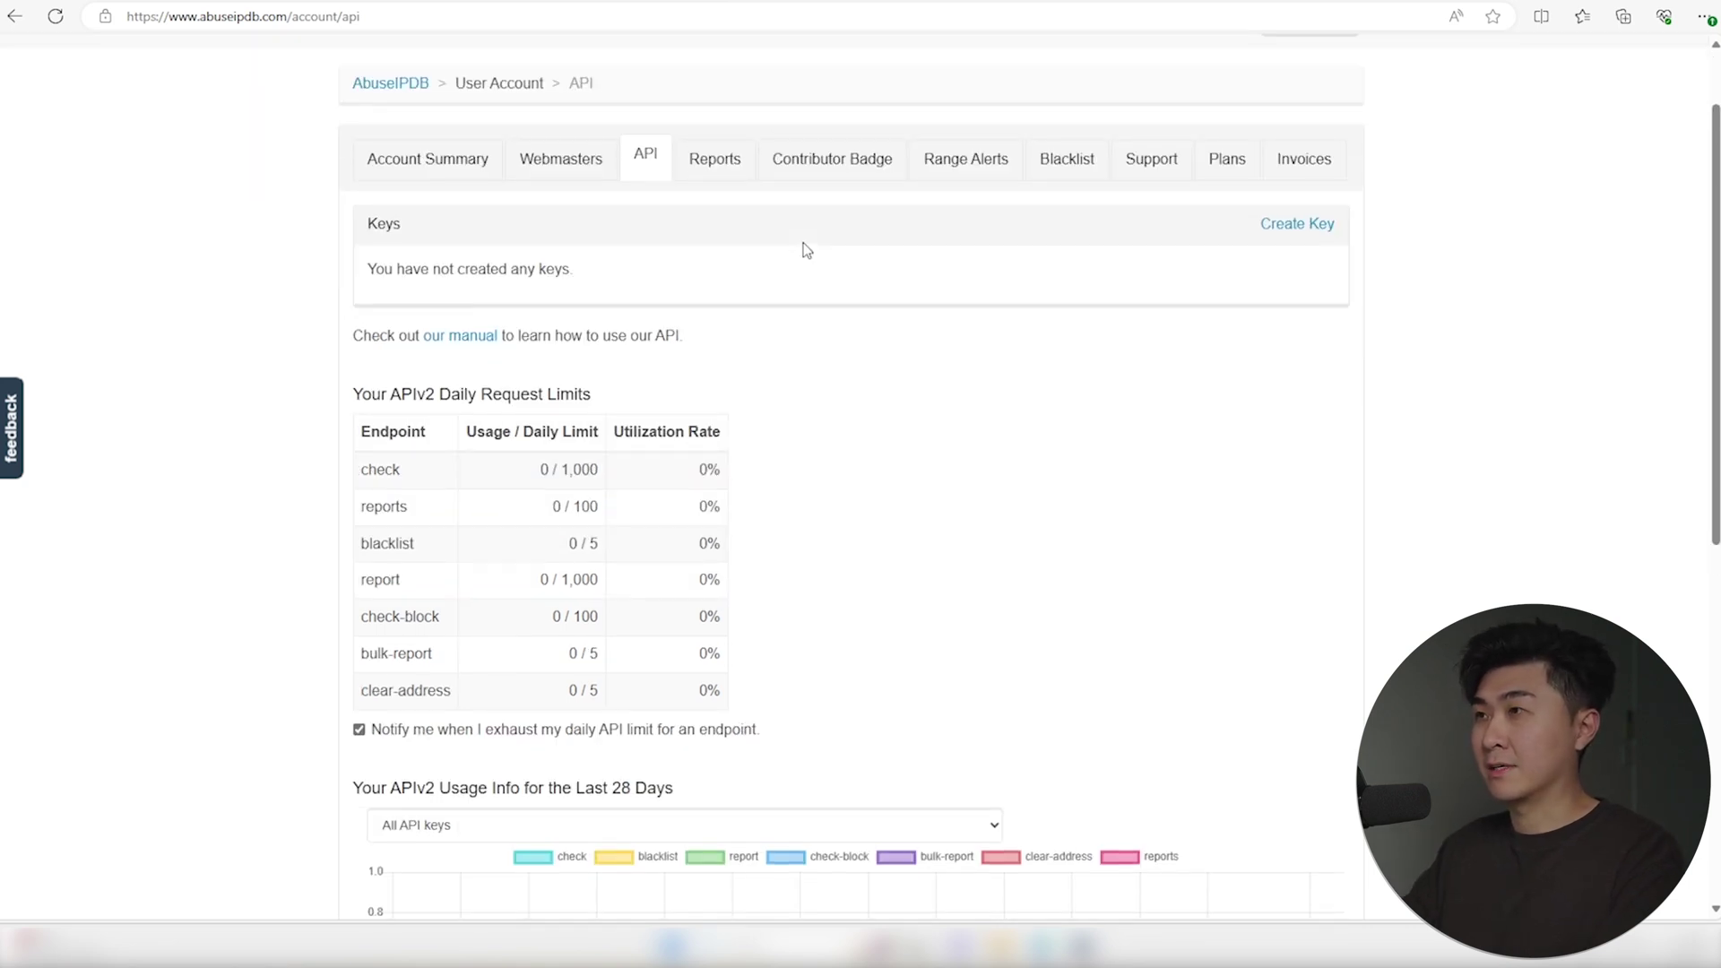
pyautogui.scroll(1, 805, 249)
pyautogui.scroll(1, 804, 249)
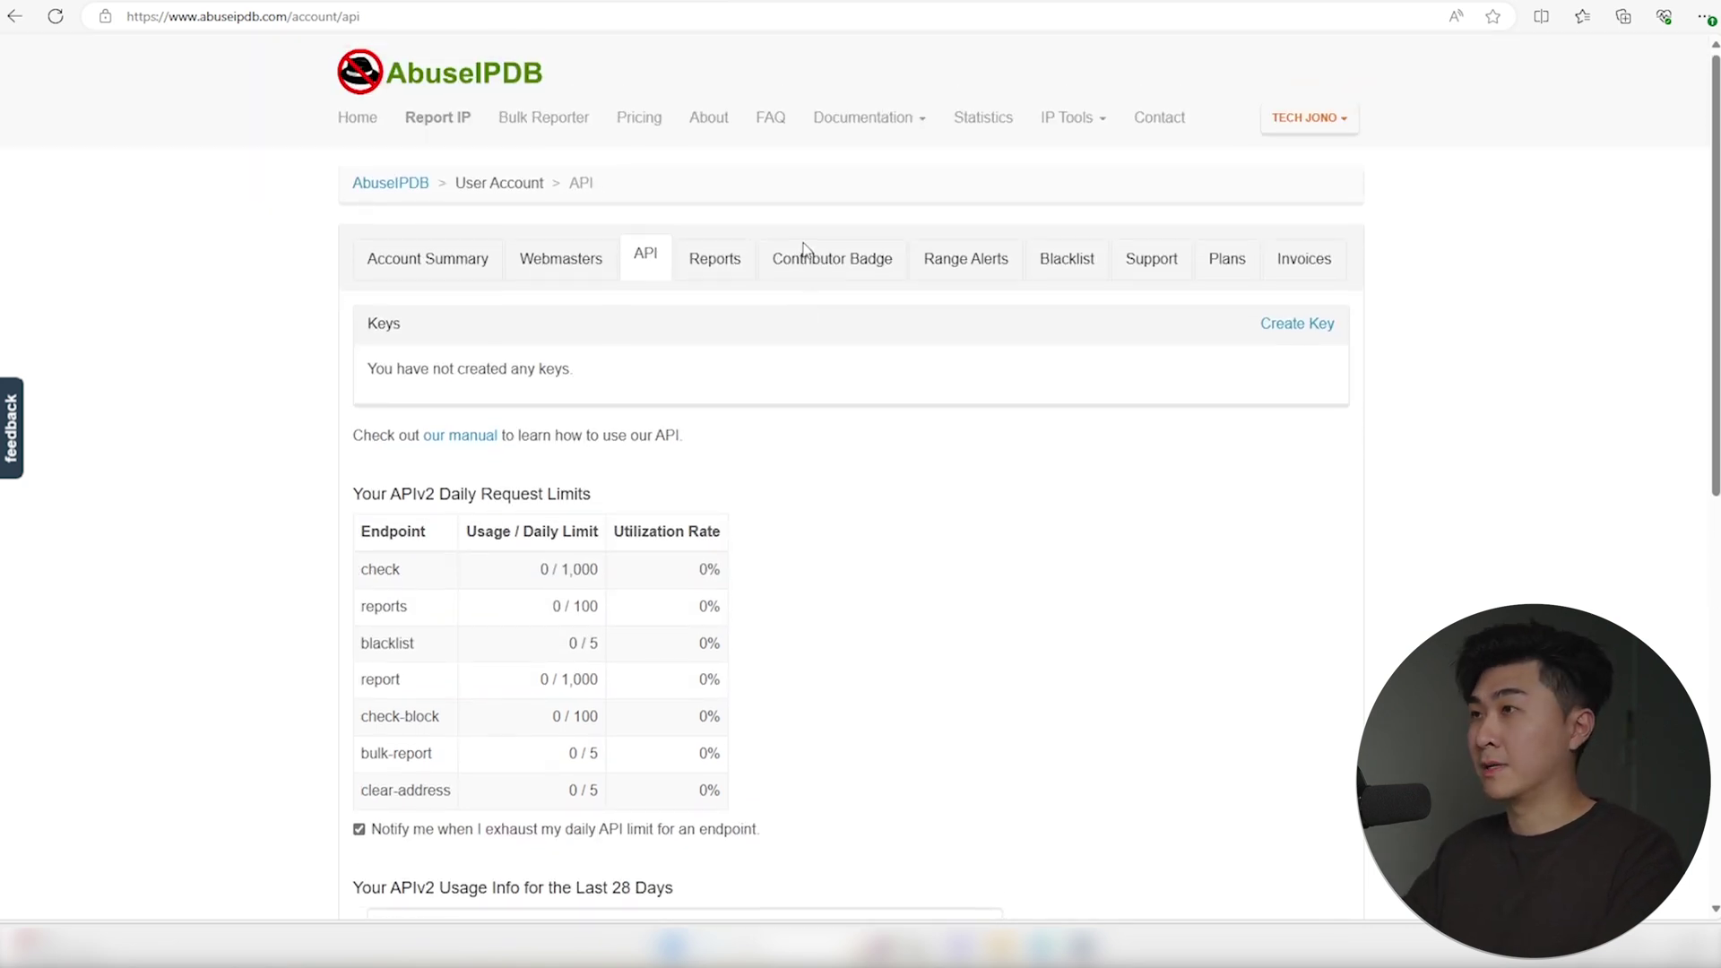
pyautogui.hotkey('ctrl', 'Tab')
# Search the app catalogue for 'abuseipdb' and install AbuseIPDB for Splunk
pyautogui.click(130, 153)
pyautogui.write('abuseipdb')
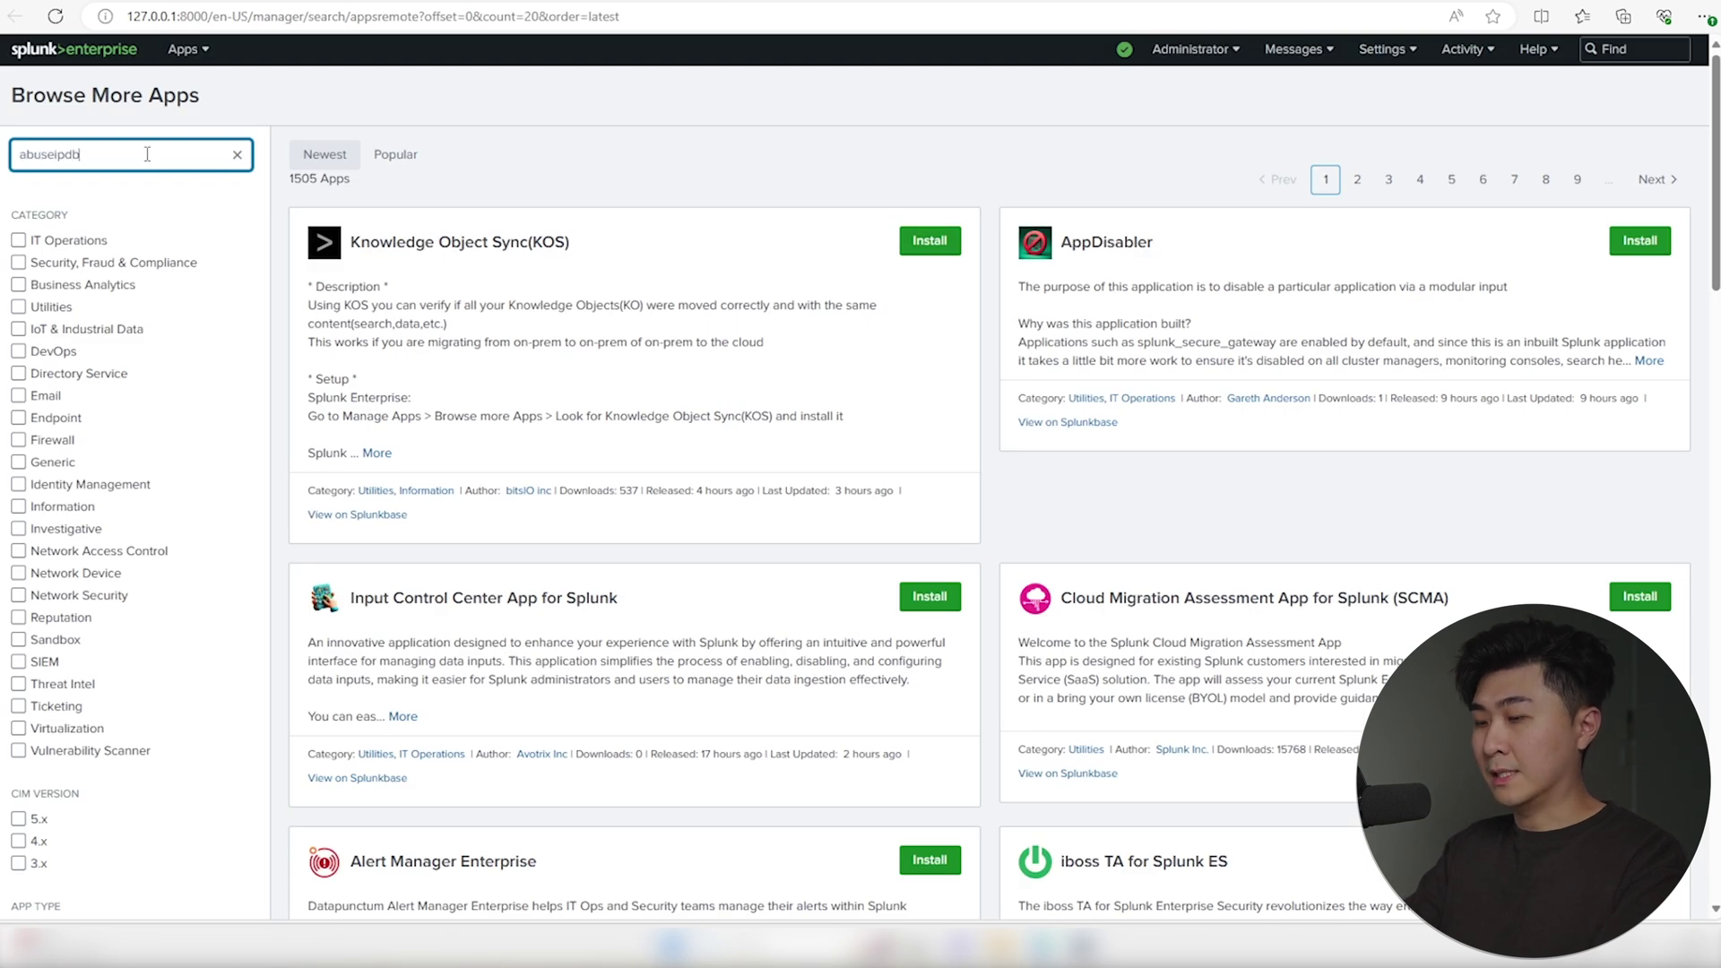
pyautogui.press('Return')
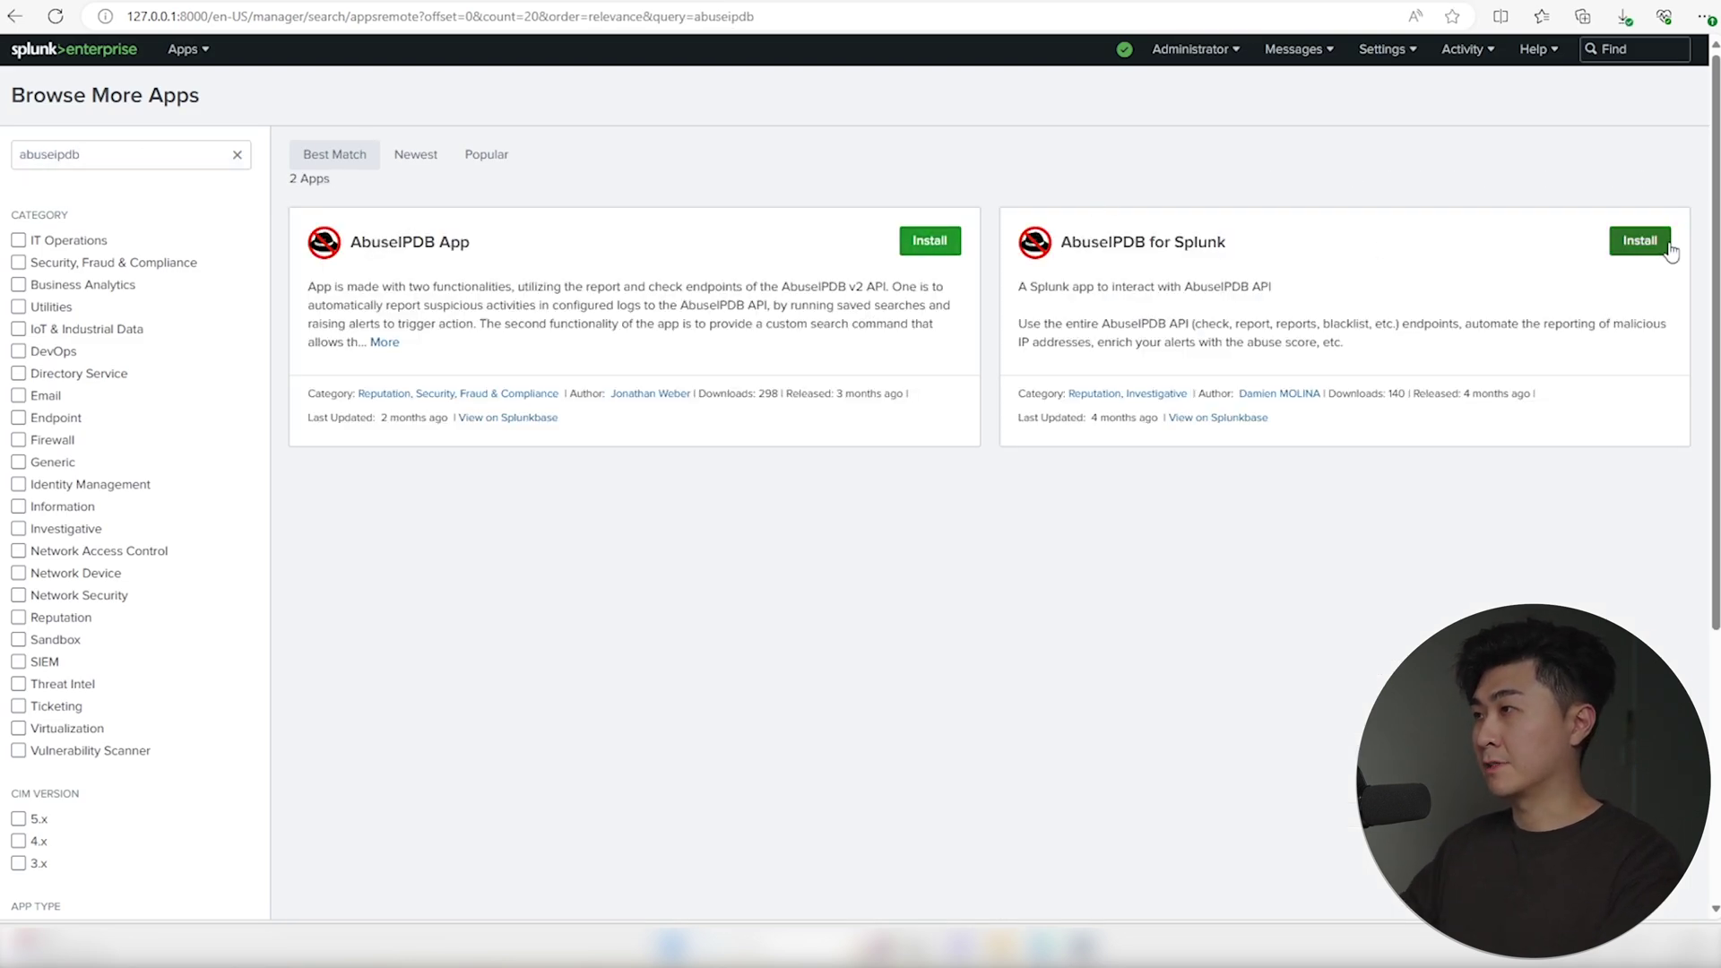
pyautogui.click(1640, 240)
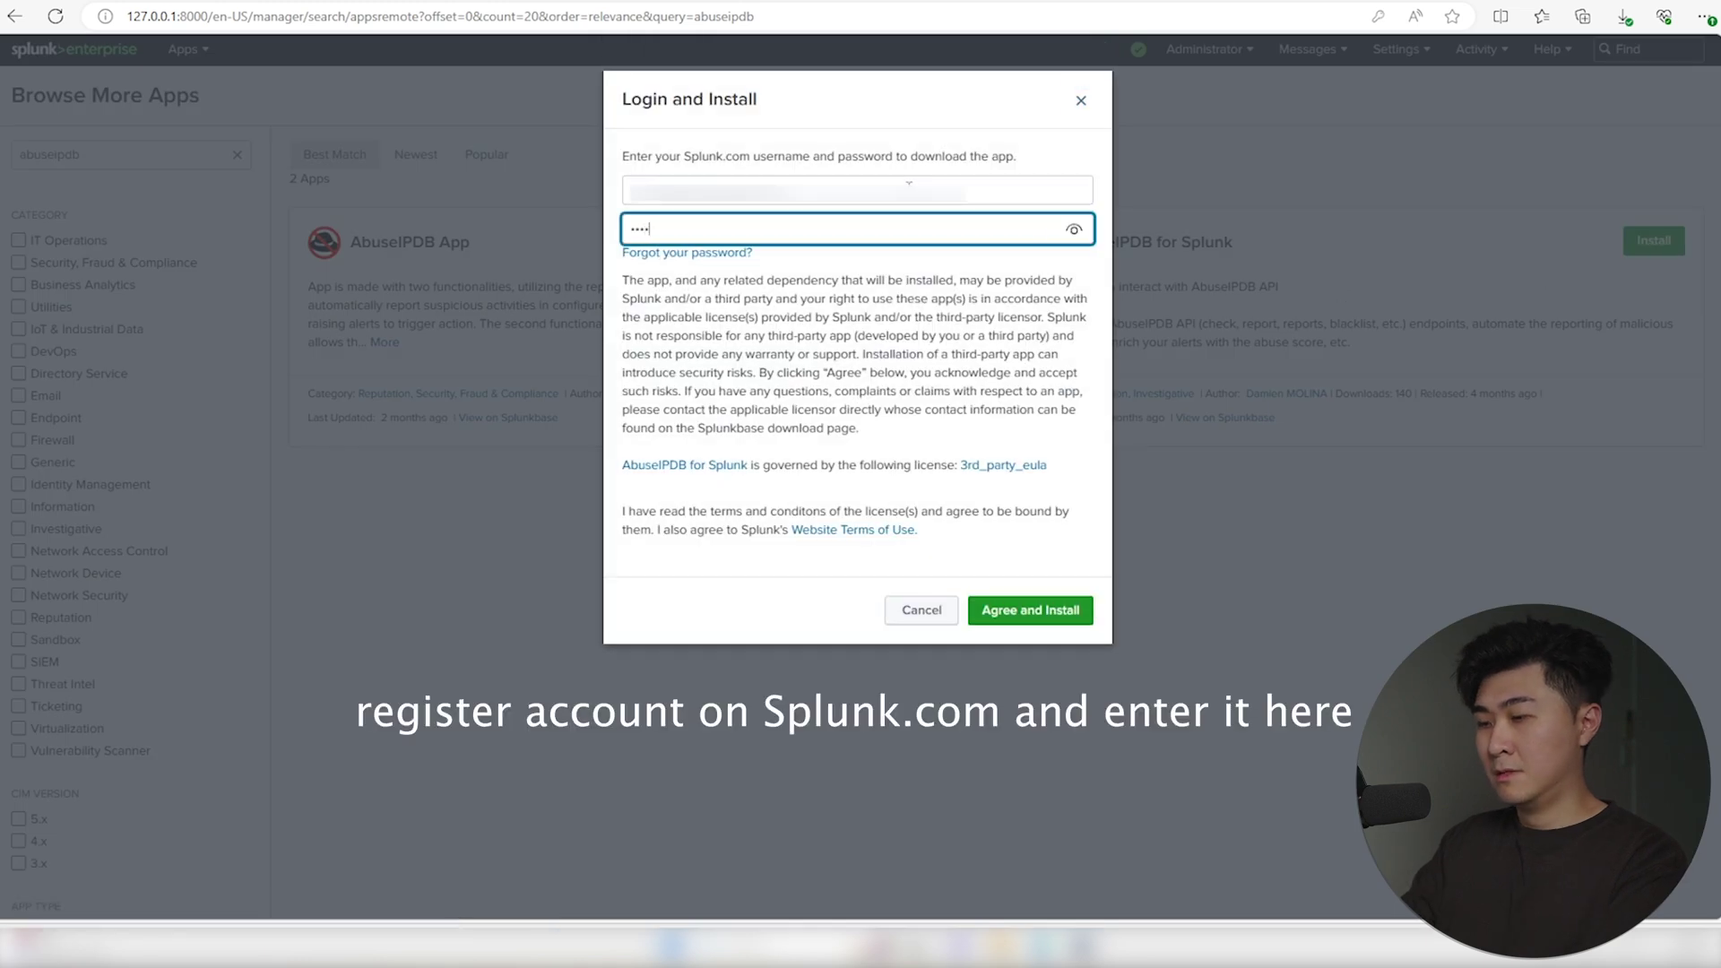
pyautogui.write('••')
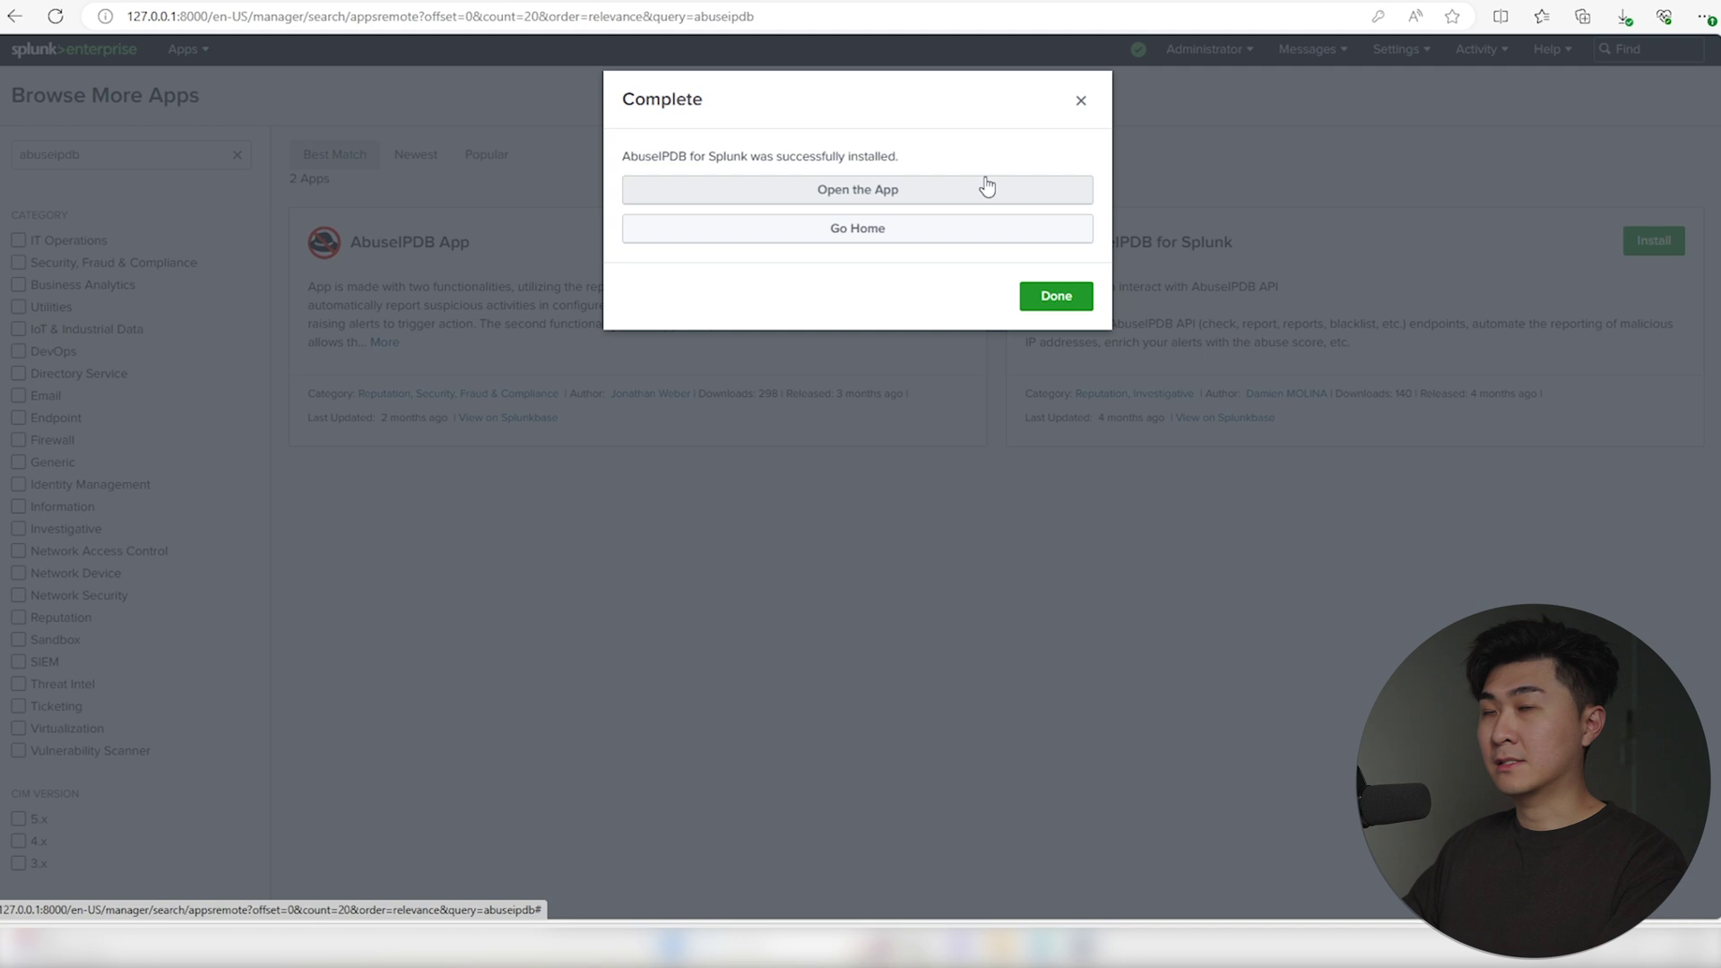
pyautogui.click(1056, 295)
# Go to the installed apps management list and begin filtering it by name
pyautogui.click(188, 49)
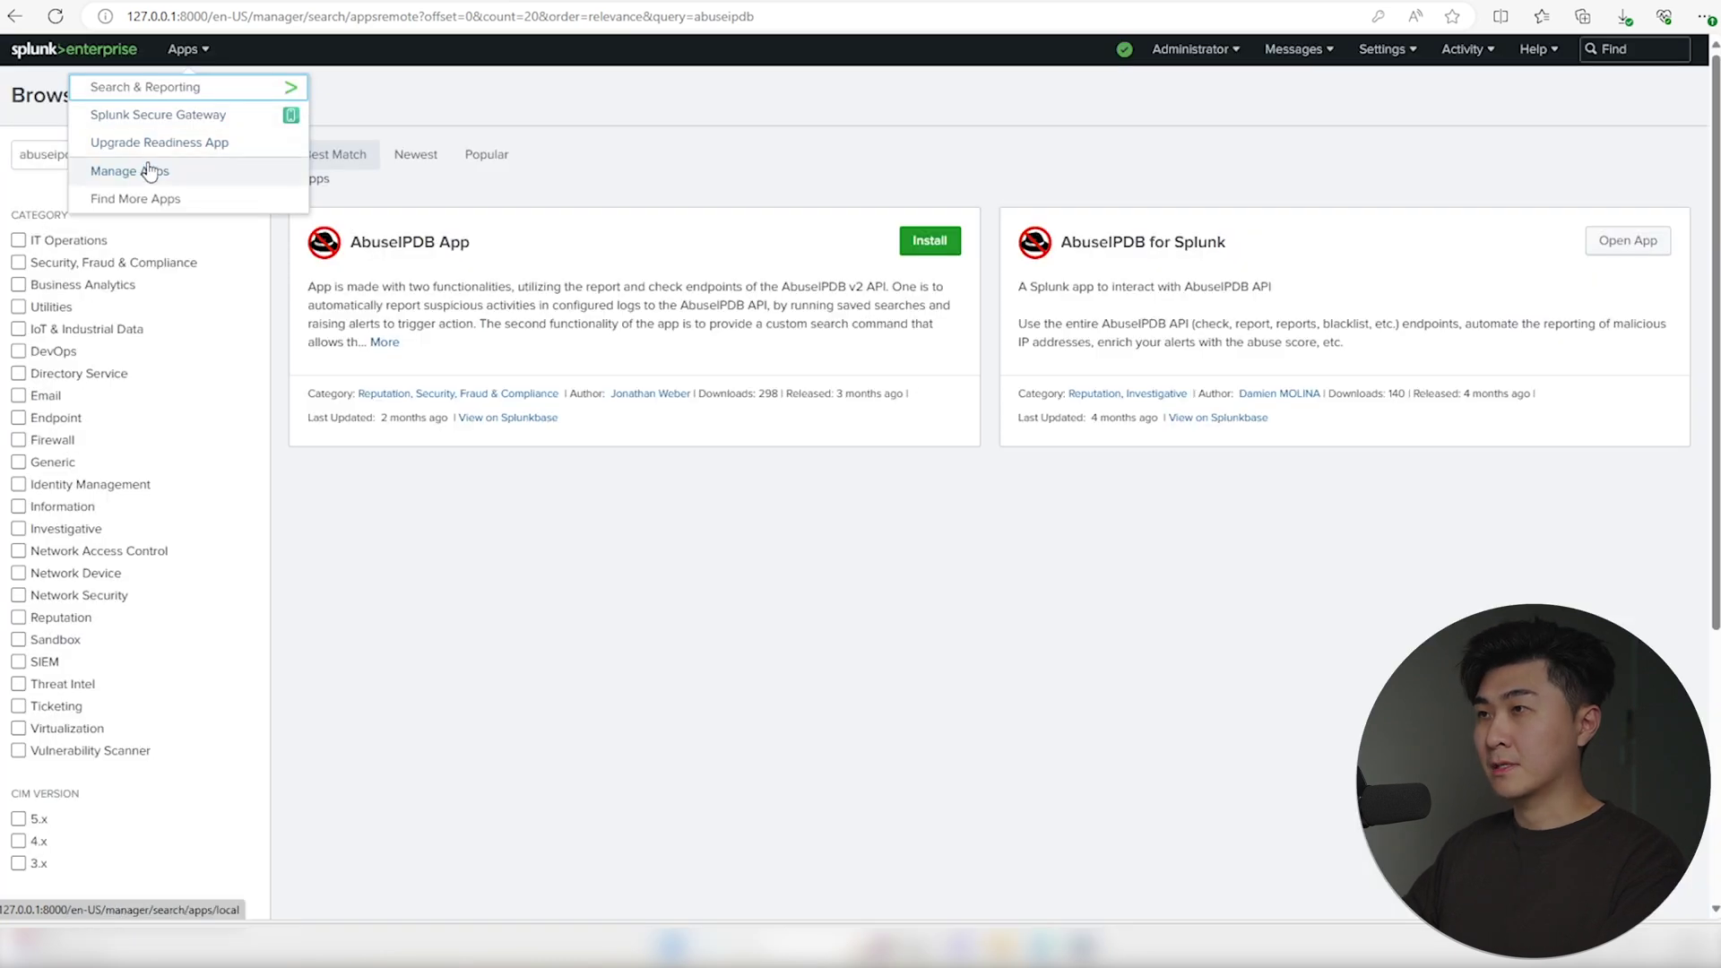
pyautogui.click(130, 170)
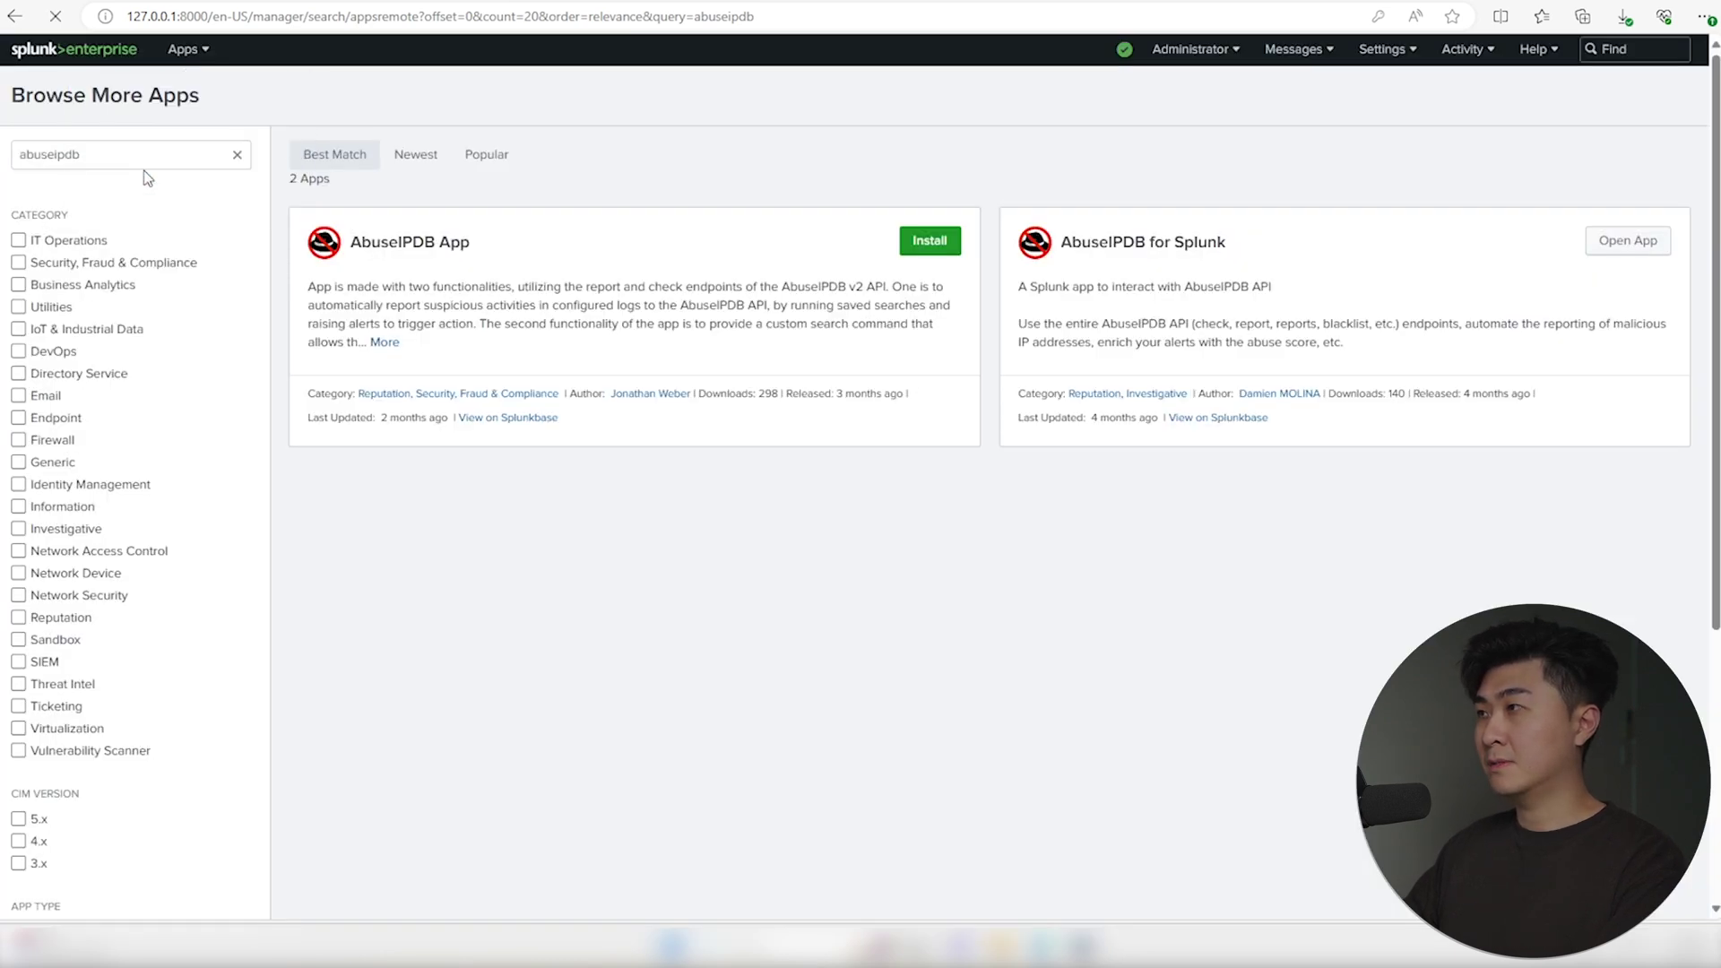
pyautogui.click(80, 158)
pyautogui.write('abuseipdb')
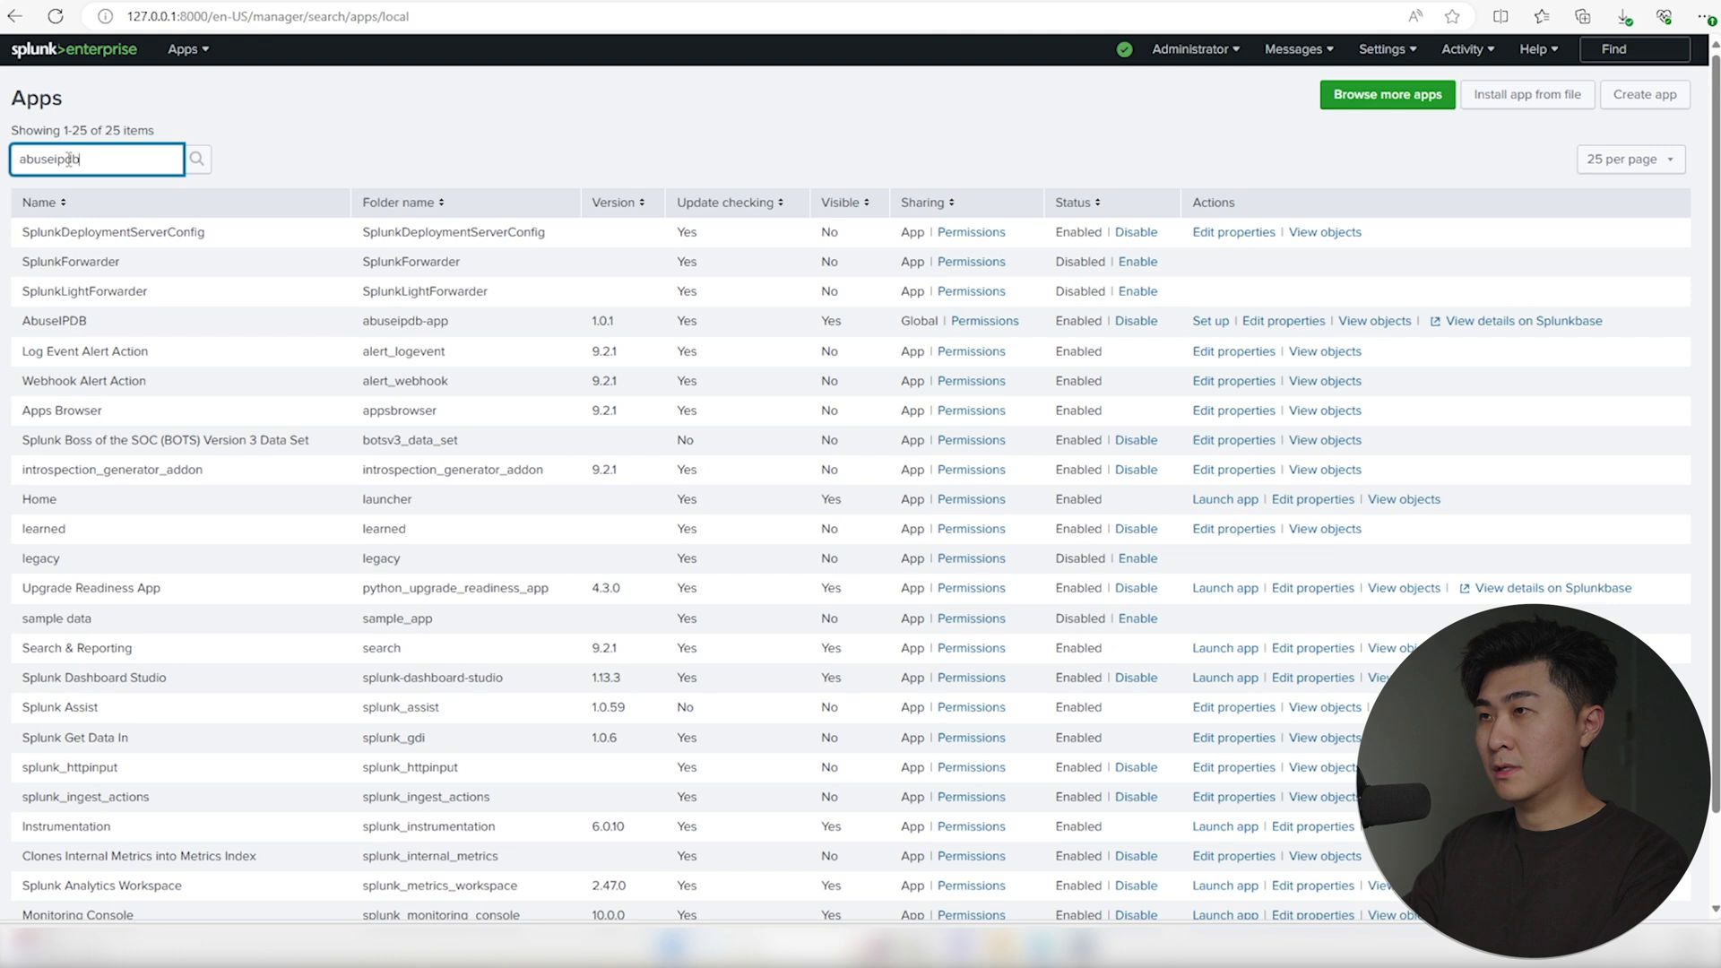
# Filter installed apps to abuseipdb and open the AbuseIPDB app's Set up page
pyautogui.press('Return')
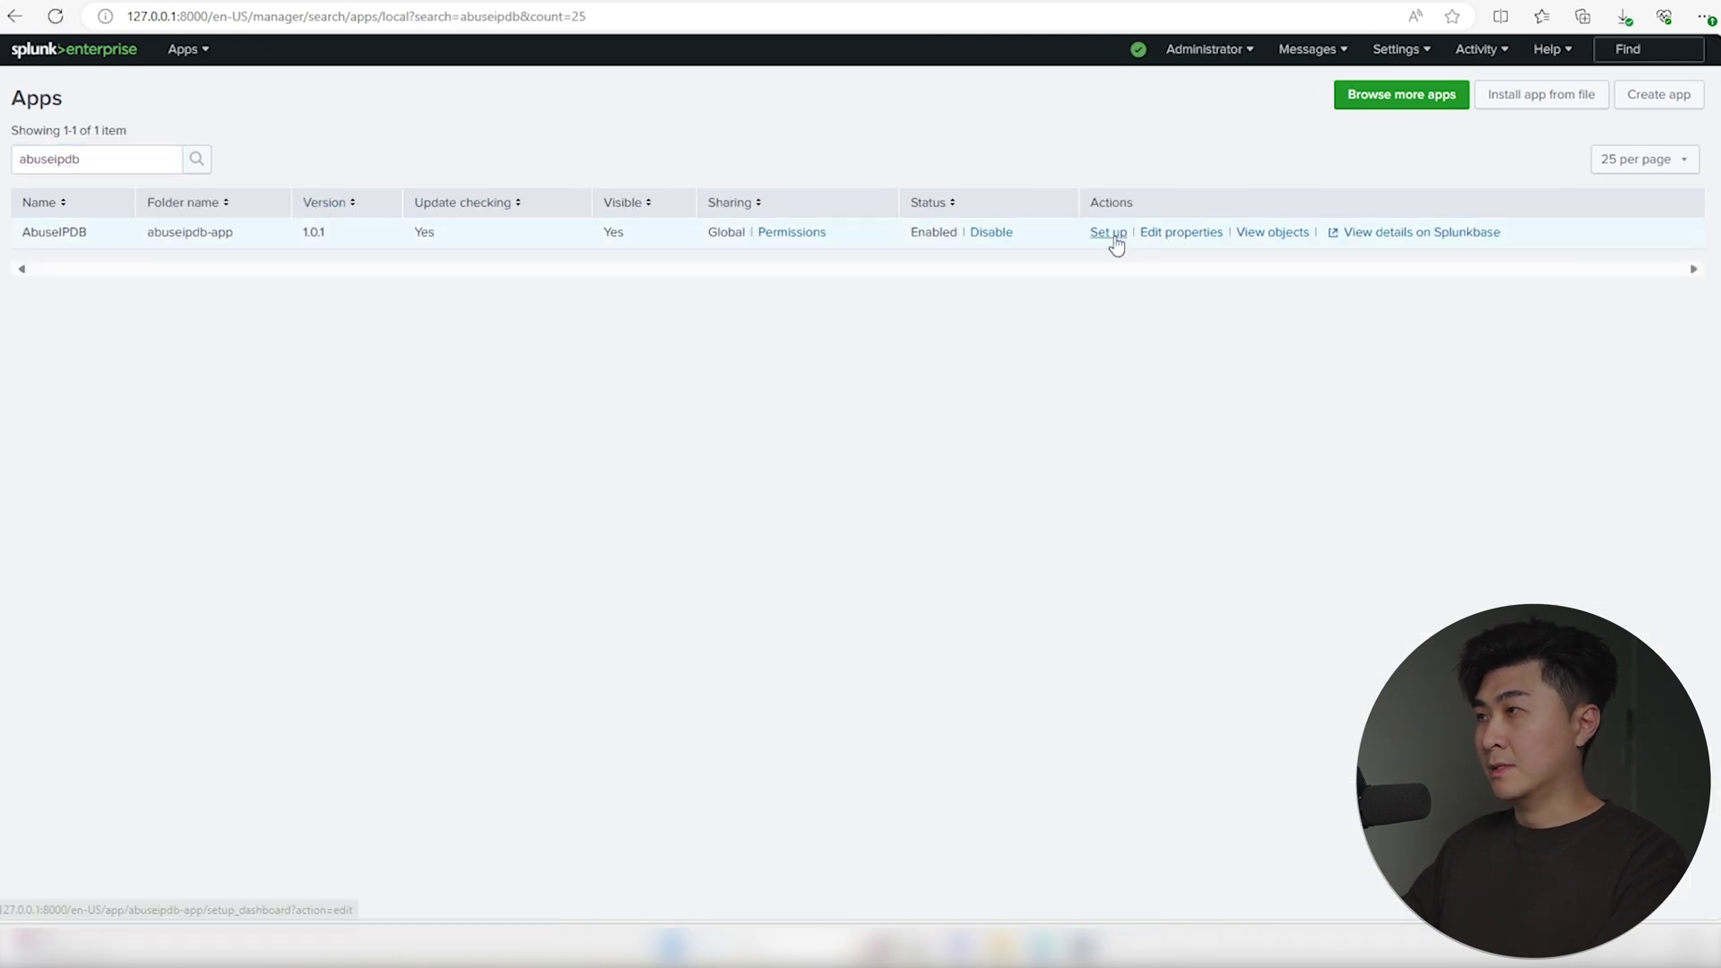
pyautogui.click(1109, 231)
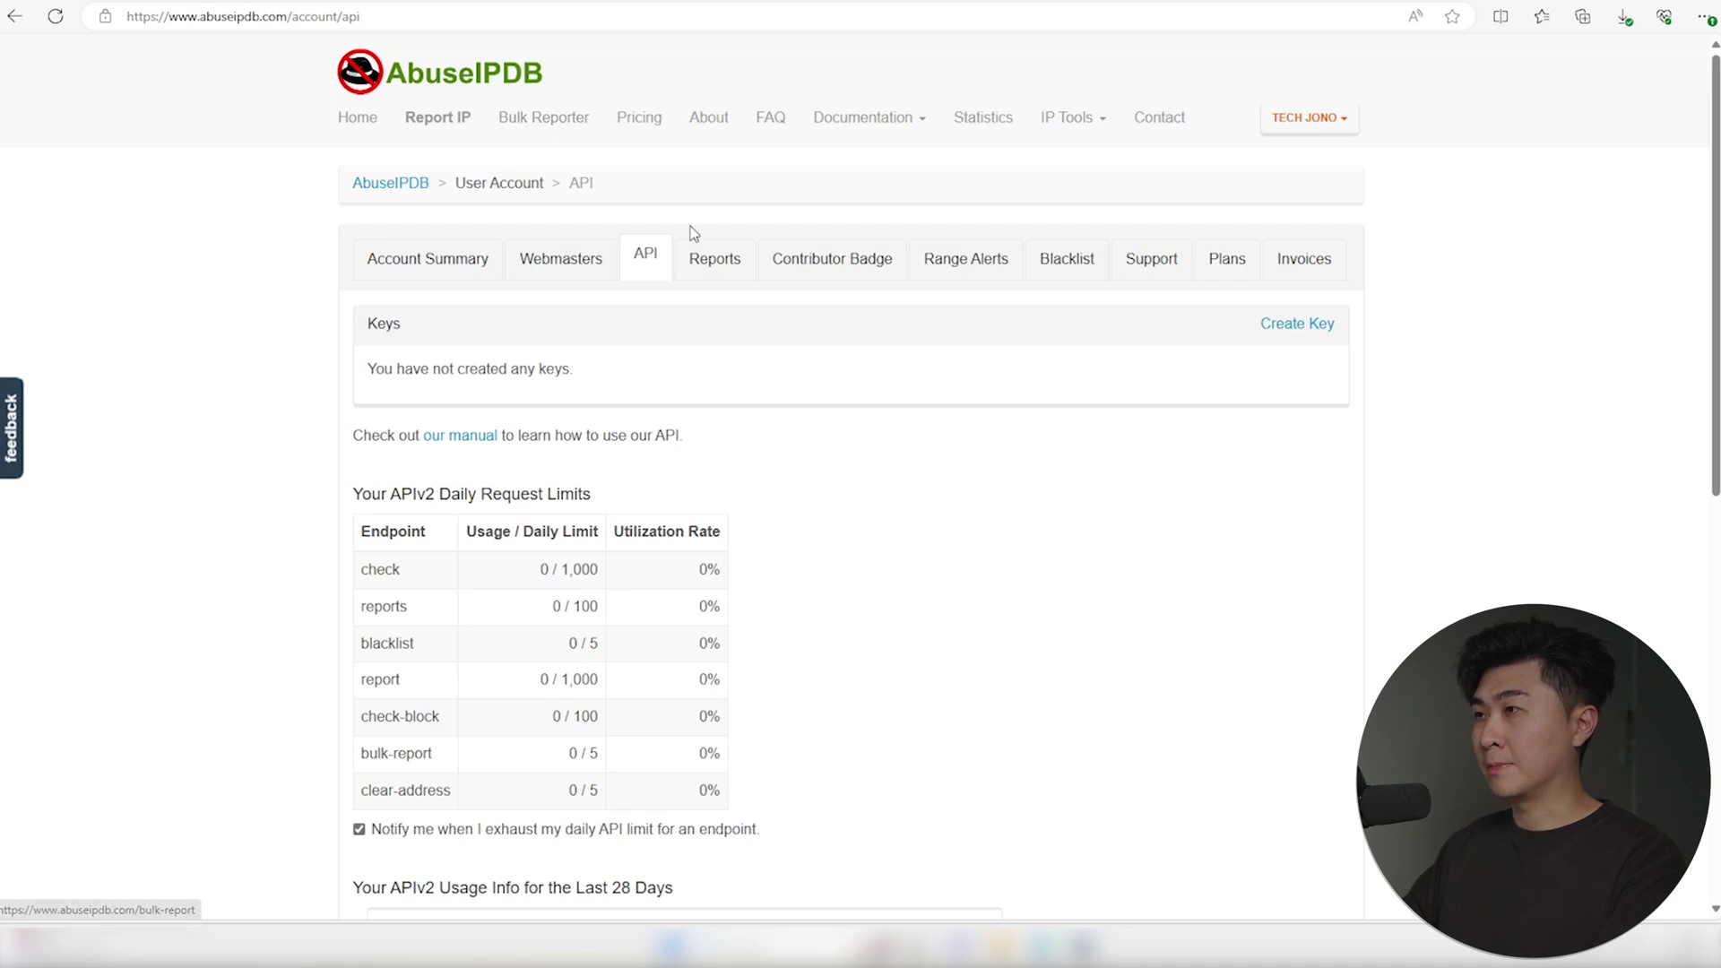
pyautogui.scroll(-1, 693, 228)
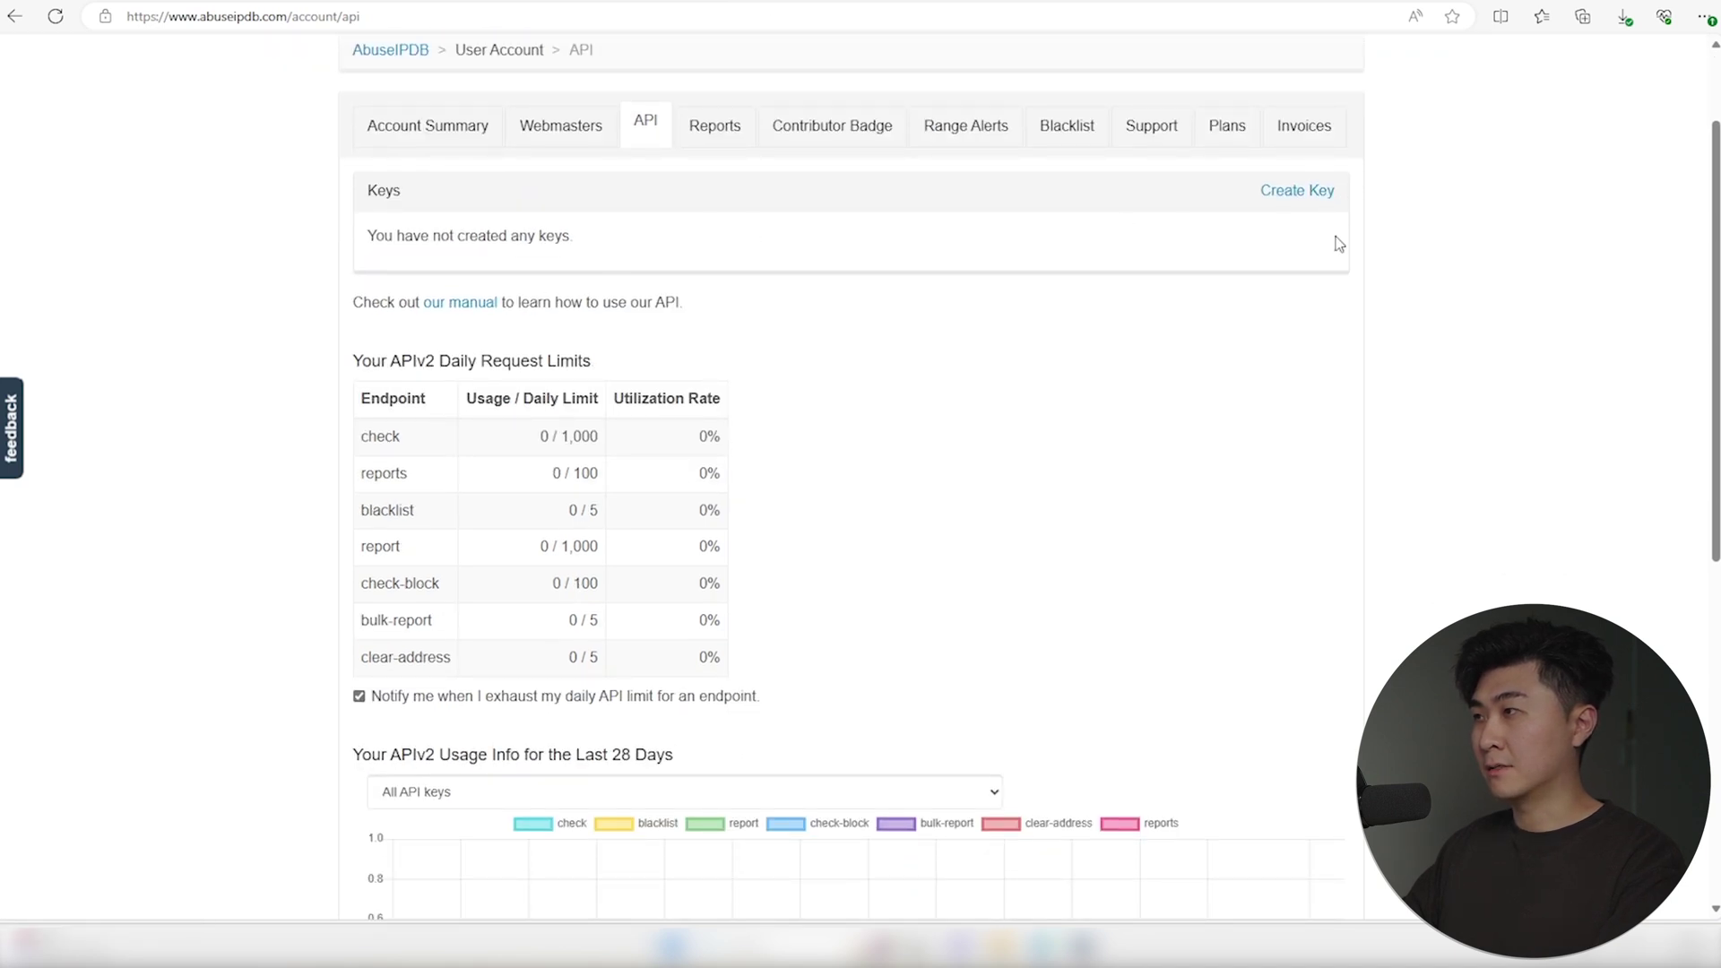
# Create an AbuseIPDB API key named example_key and copy its value to the clipboard
pyautogui.click(1297, 190)
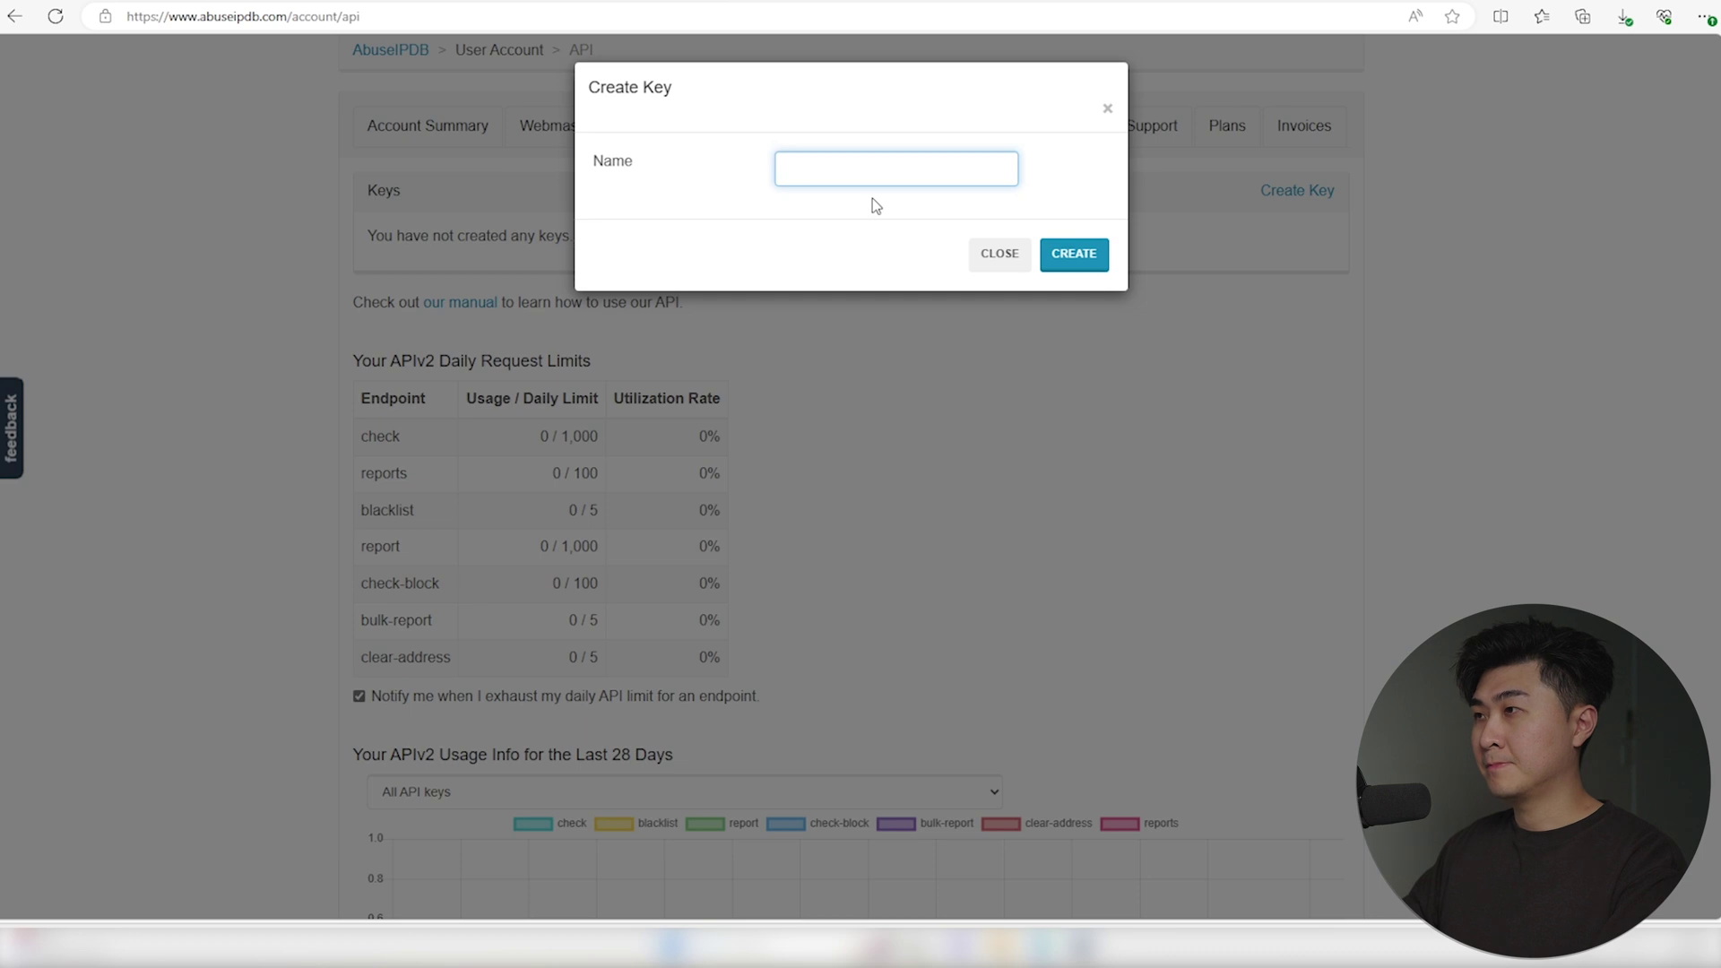
pyautogui.write('example_te')
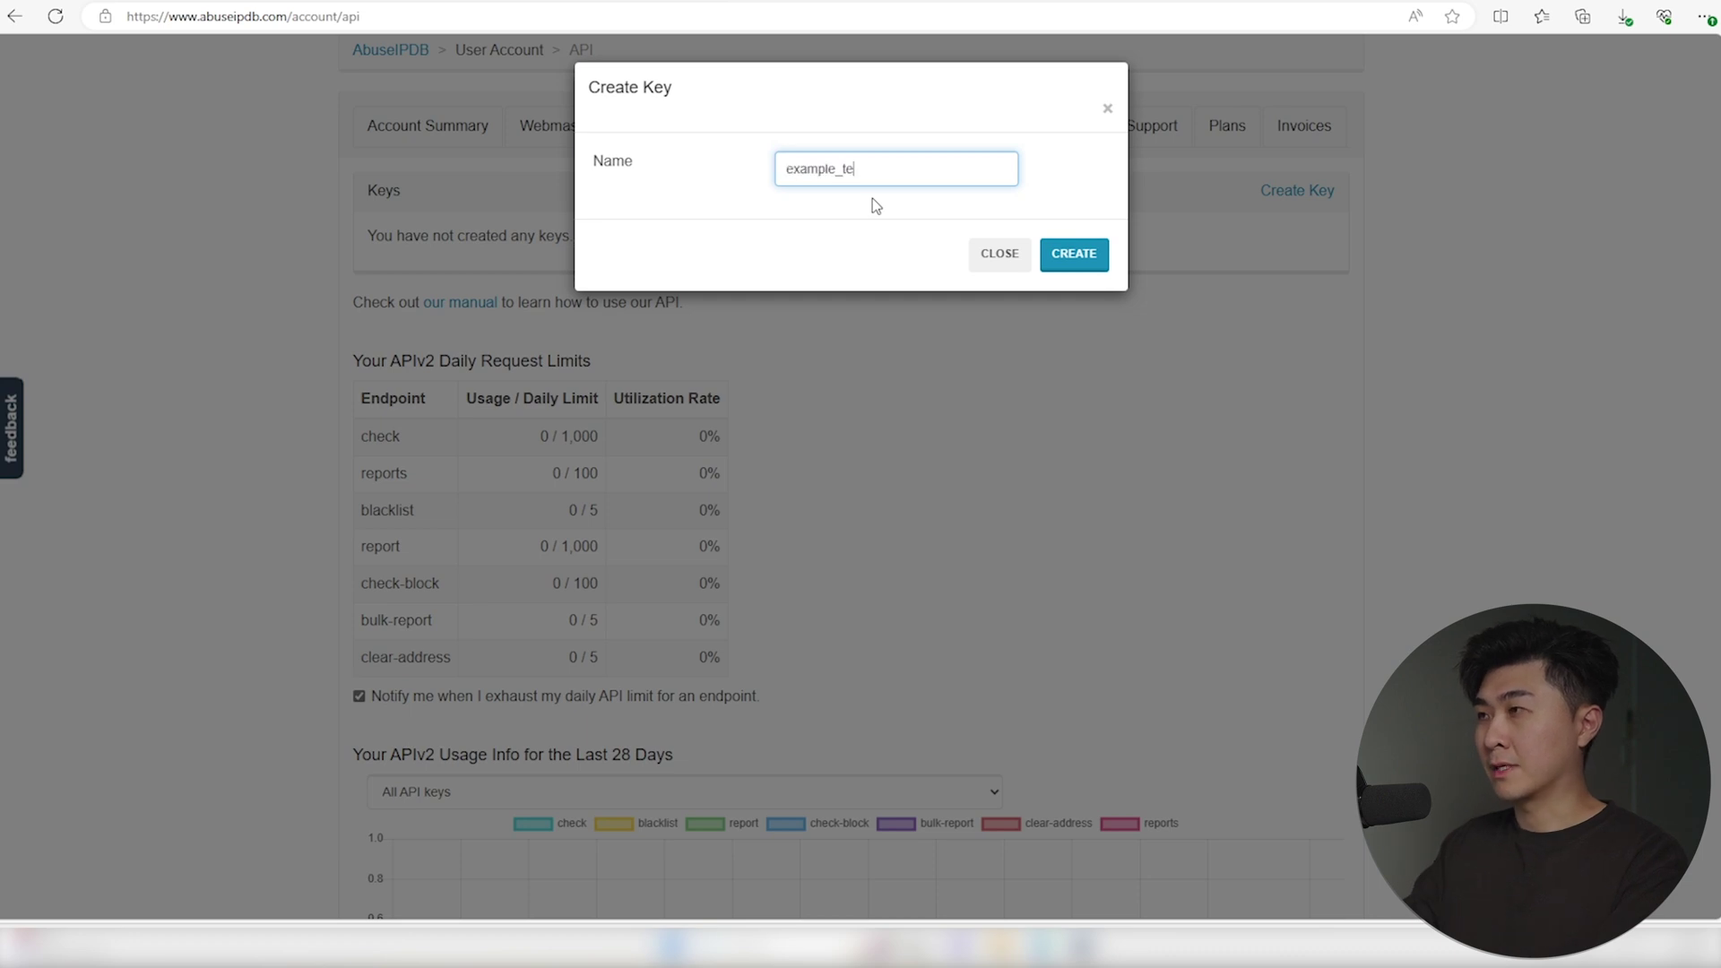
pyautogui.press('BackSpace')
pyautogui.press('BackSpace')
pyautogui.write('key')
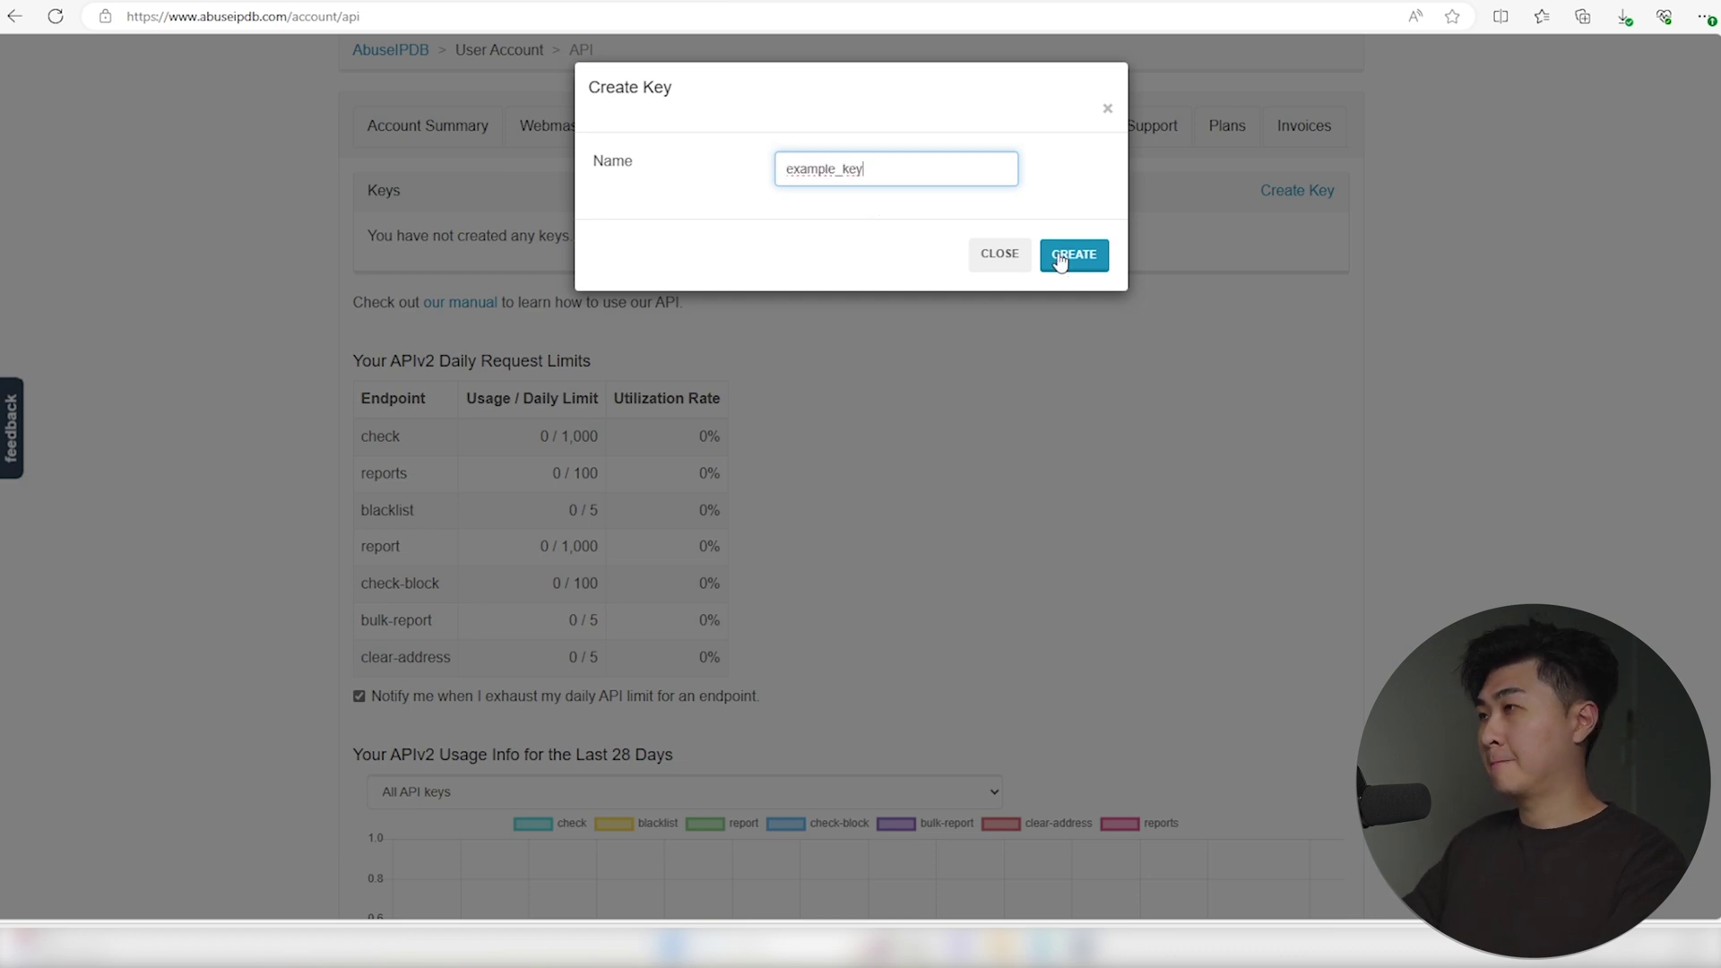
pyautogui.click(1073, 253)
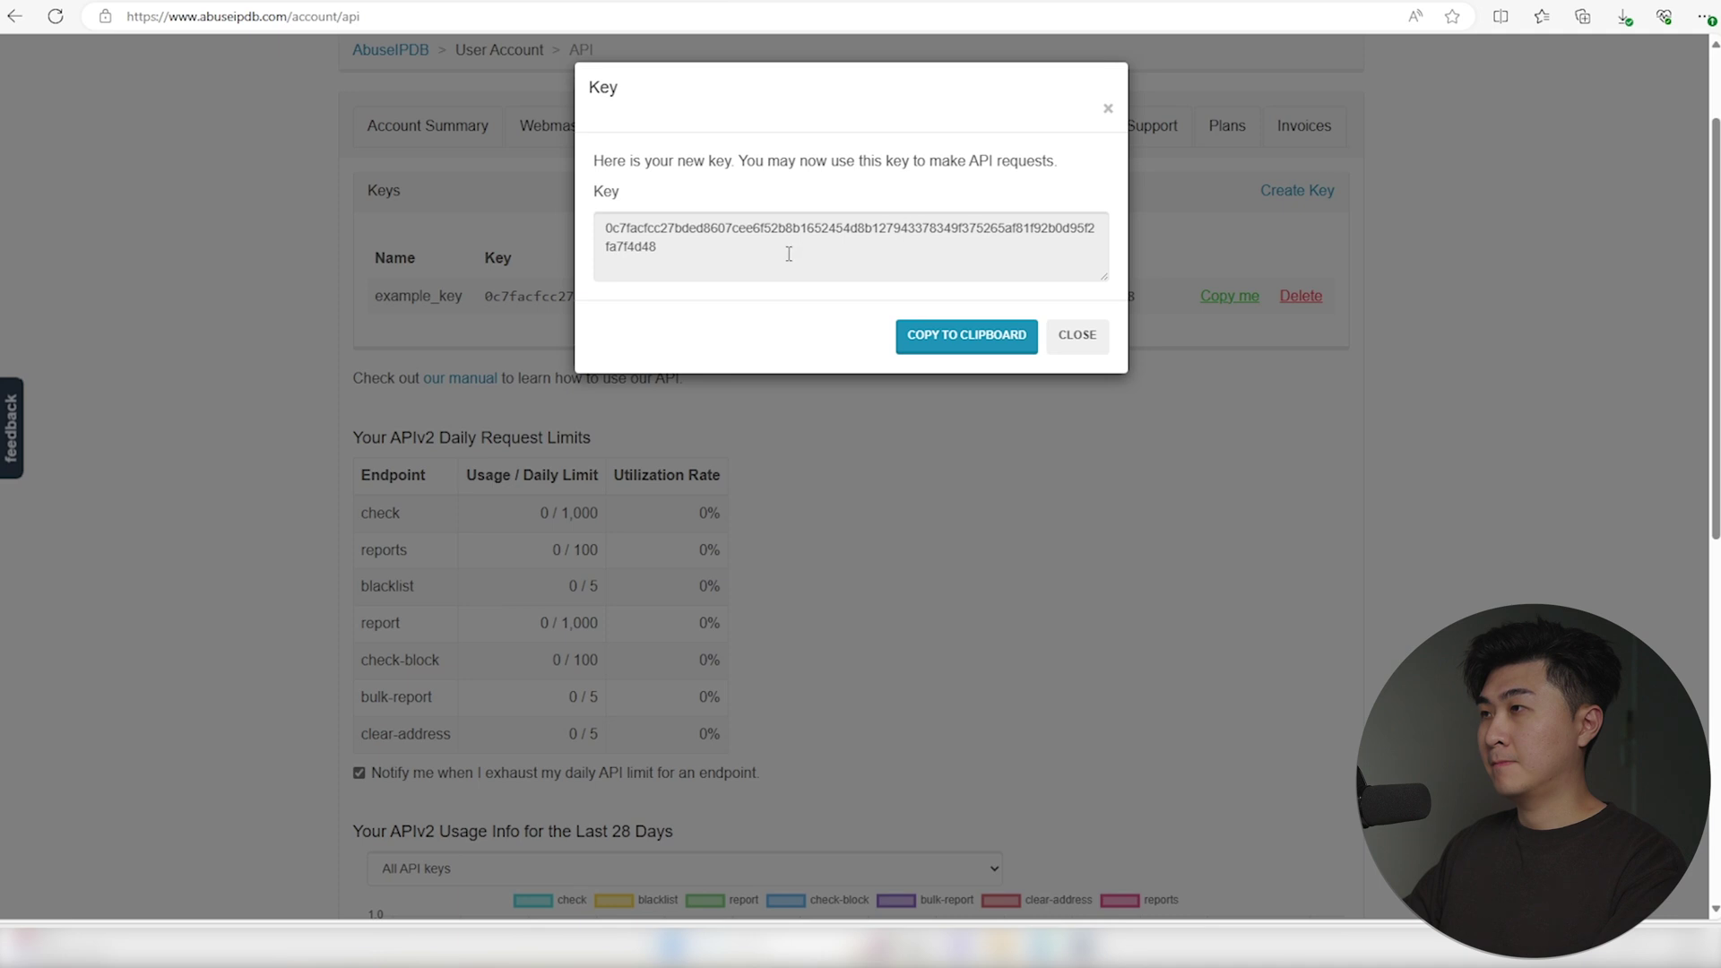
pyautogui.click(968, 335)
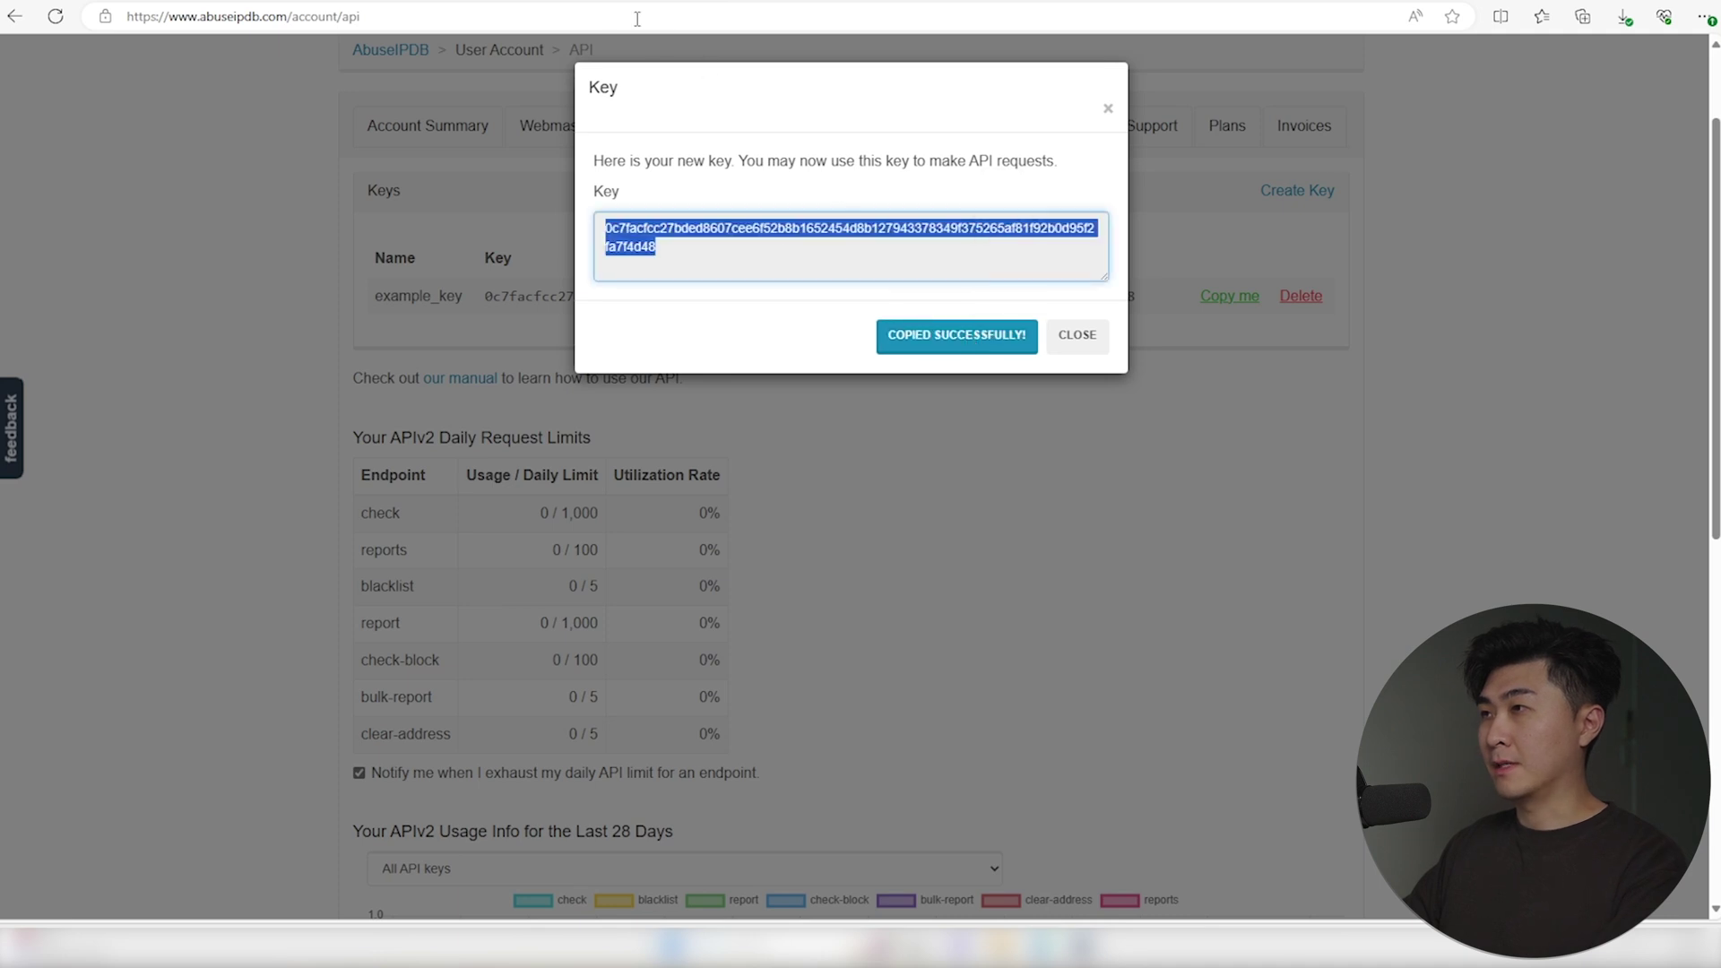
pyautogui.hotkey('ctrl', 'Tab')
# Replace the AbuseIPDB app's Token field with the copied API key and save it
pyautogui.click(676, 316)
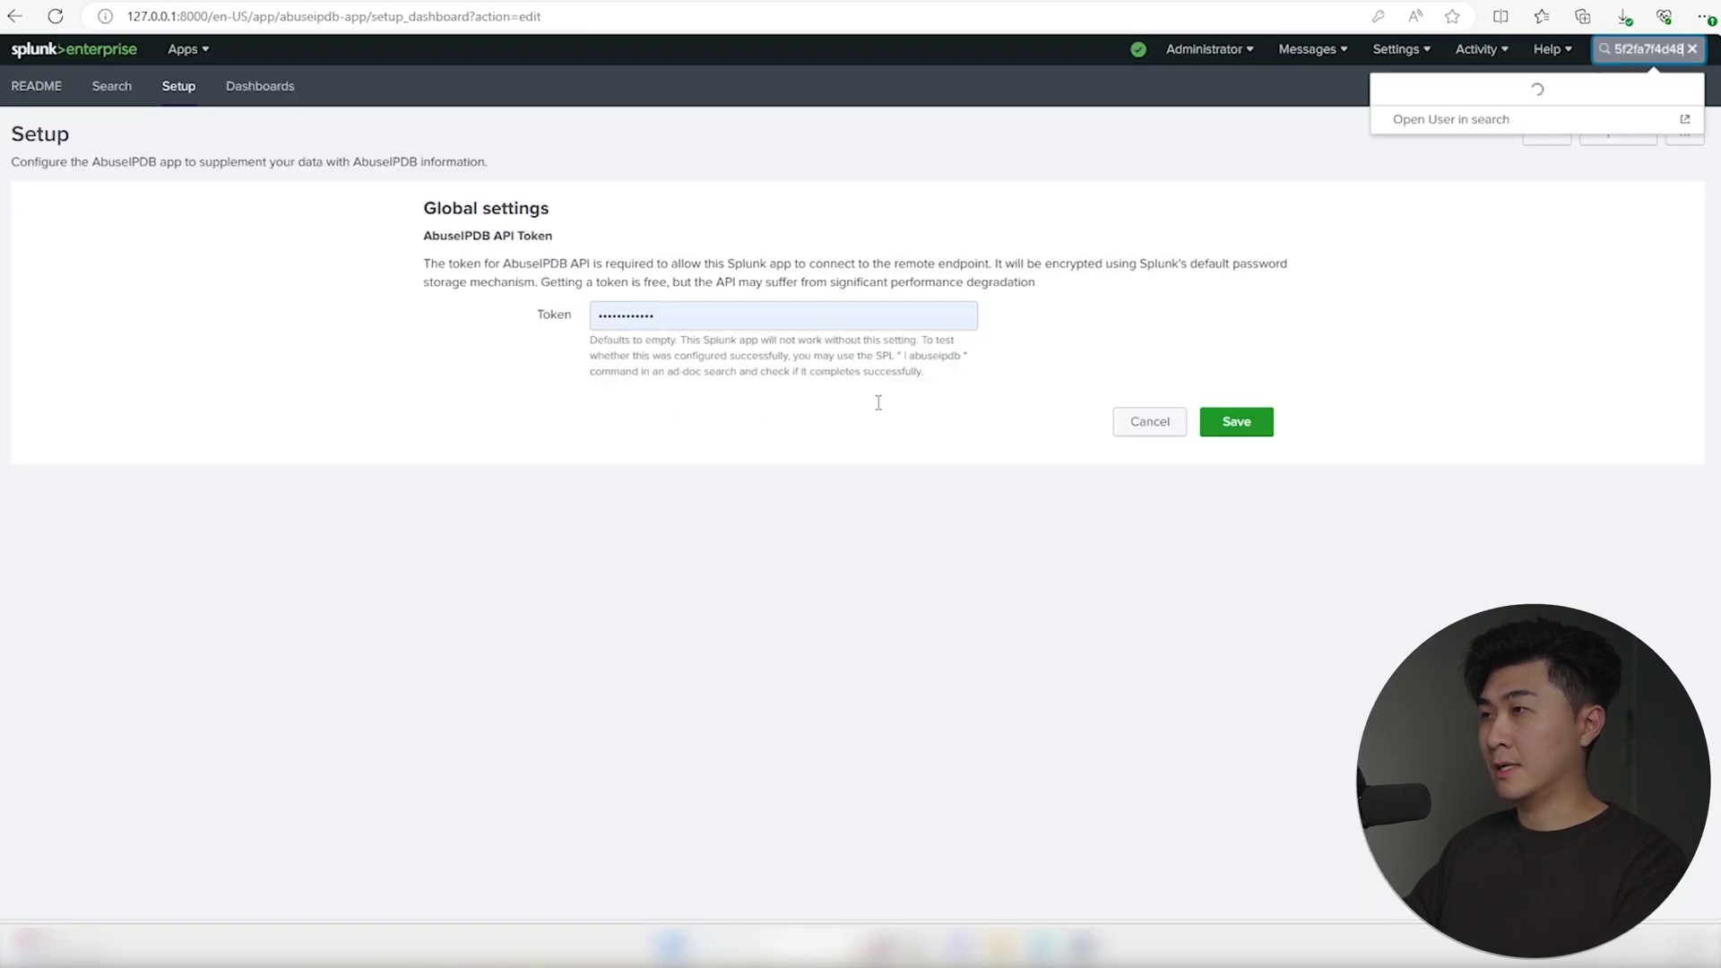
pyautogui.hotkey('ctrl', 'v')
pyautogui.click(714, 318)
pyautogui.click(684, 316)
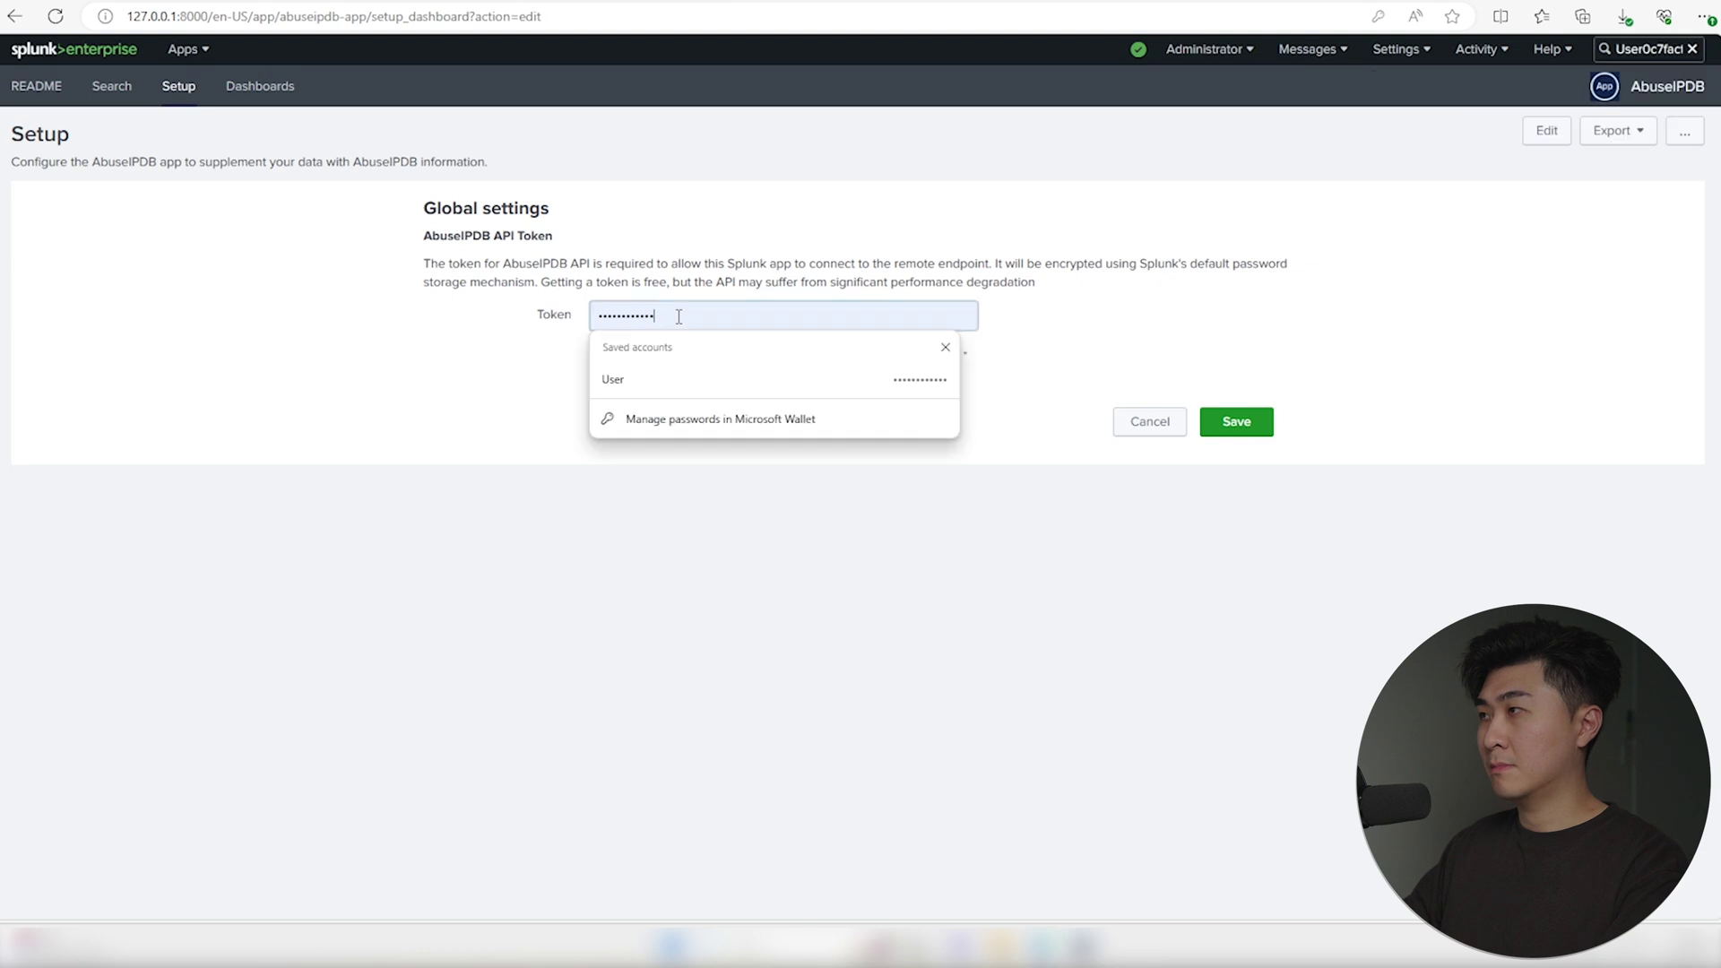
pyautogui.moveTo(680, 317); pyautogui.dragTo(575, 321)
pyautogui.hotkey('ctrl', 'v')
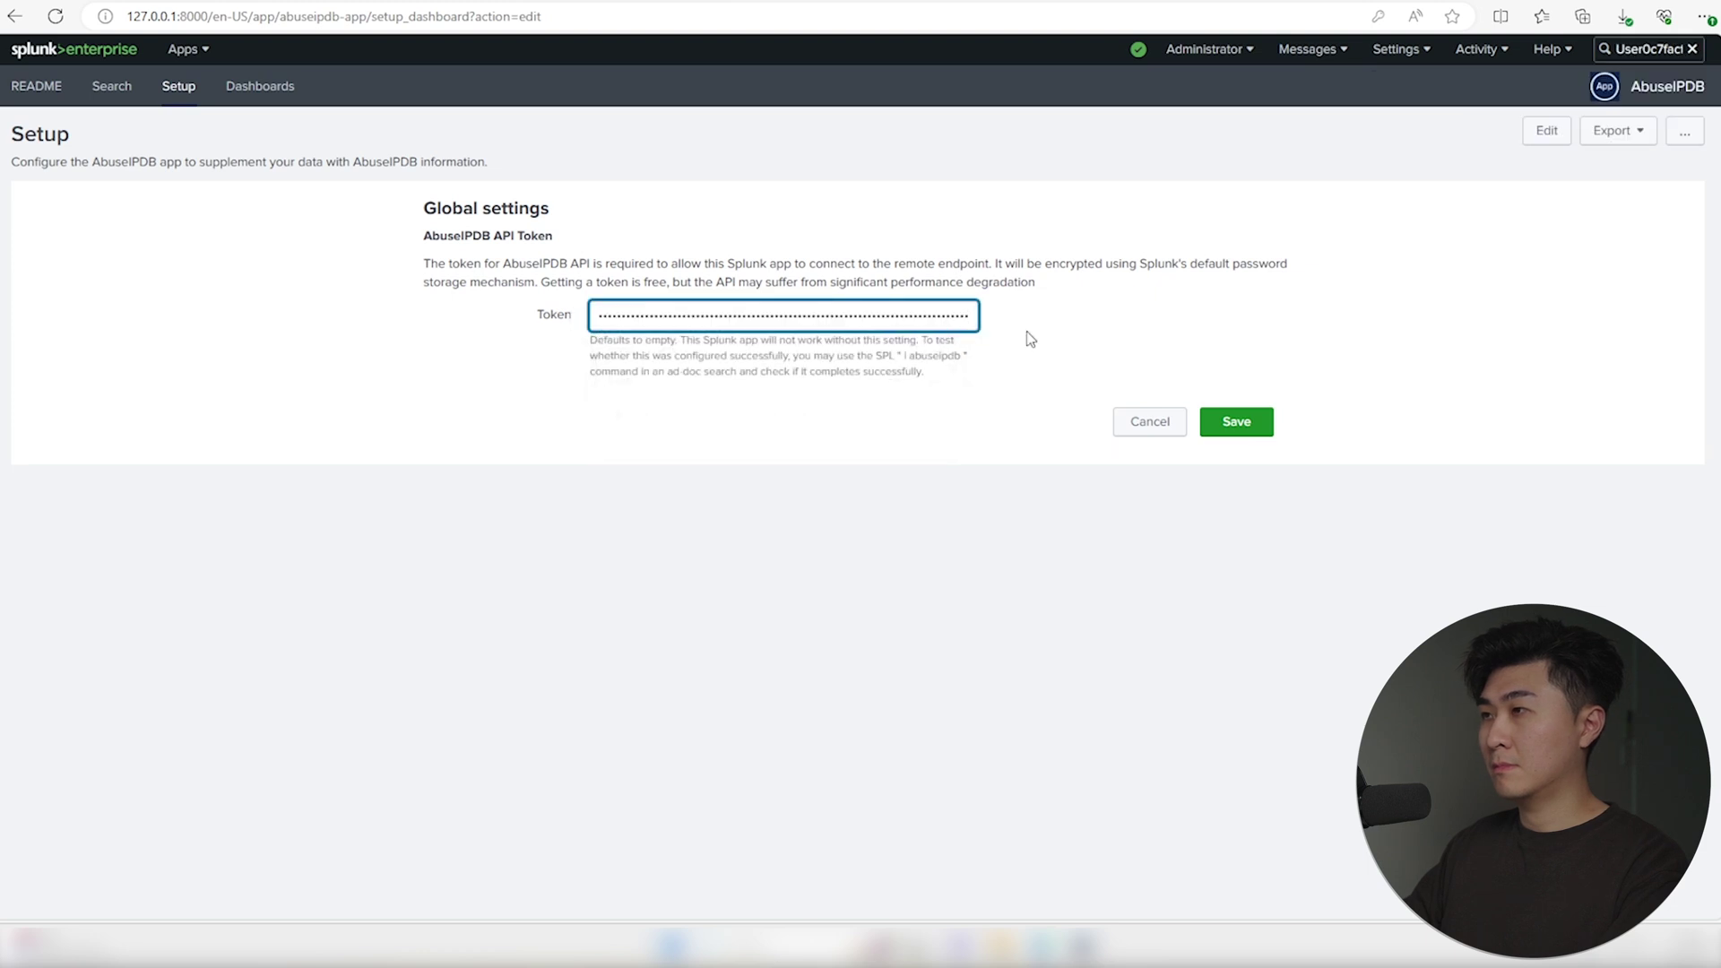
pyautogui.click(1237, 422)
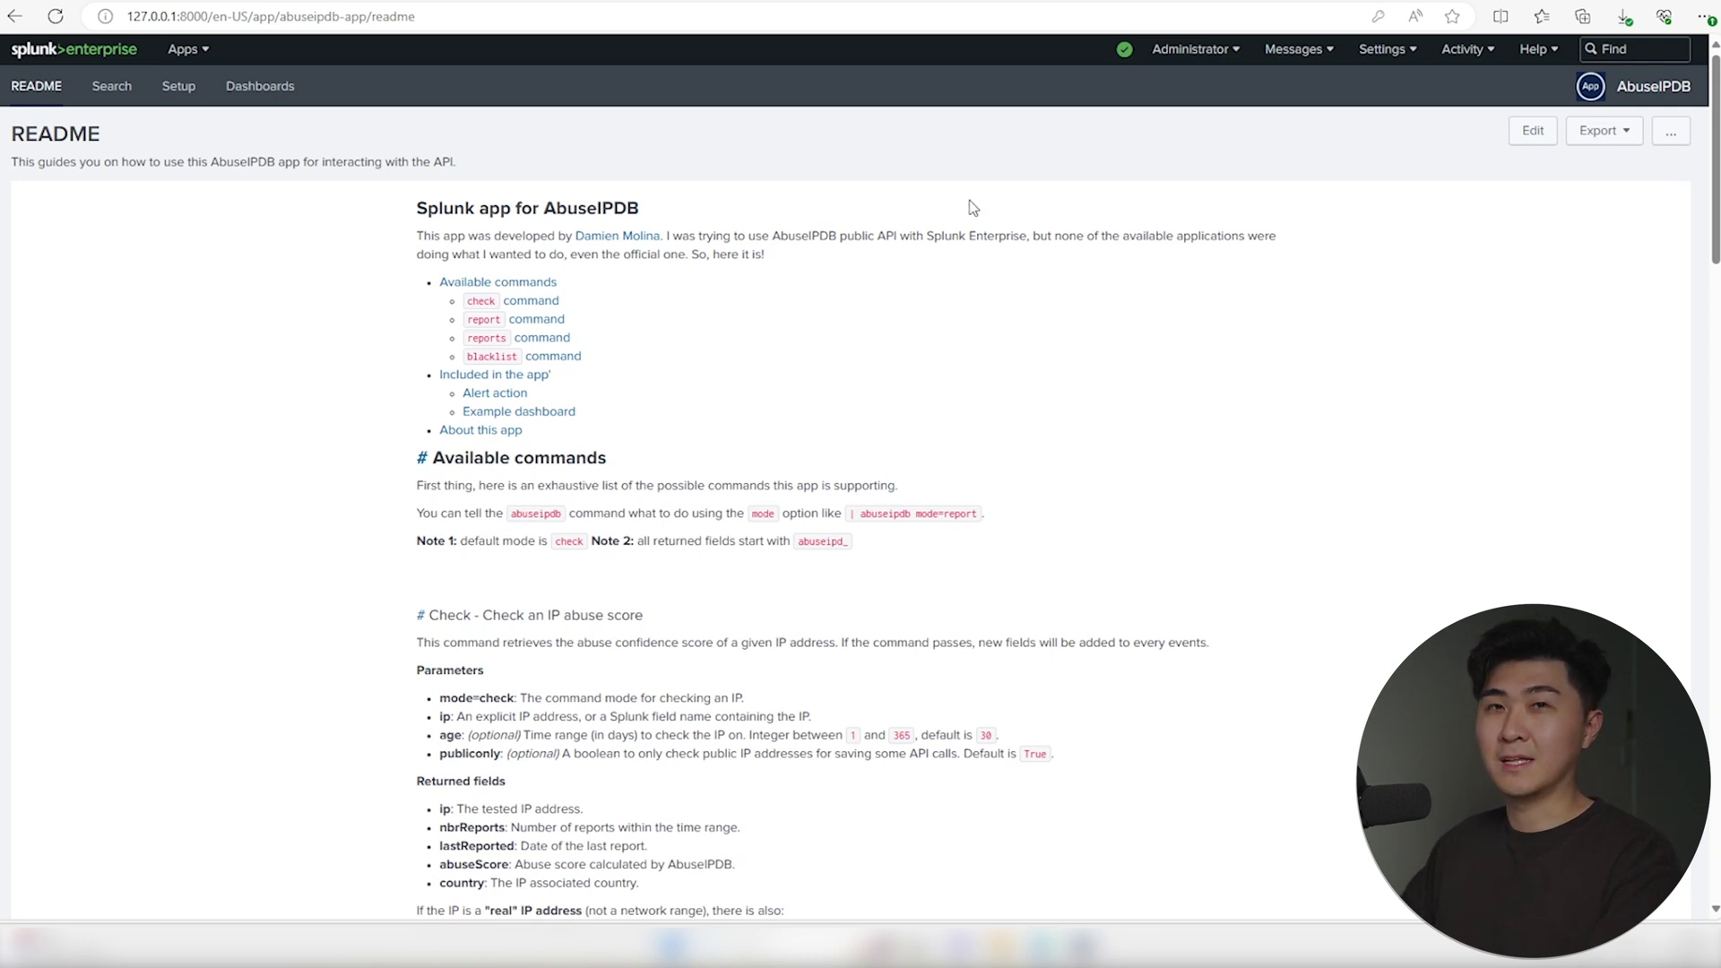
# Select the abuseipdb check example in the README, rerun the head 20 search, and add a line
pyautogui.click(508, 303)
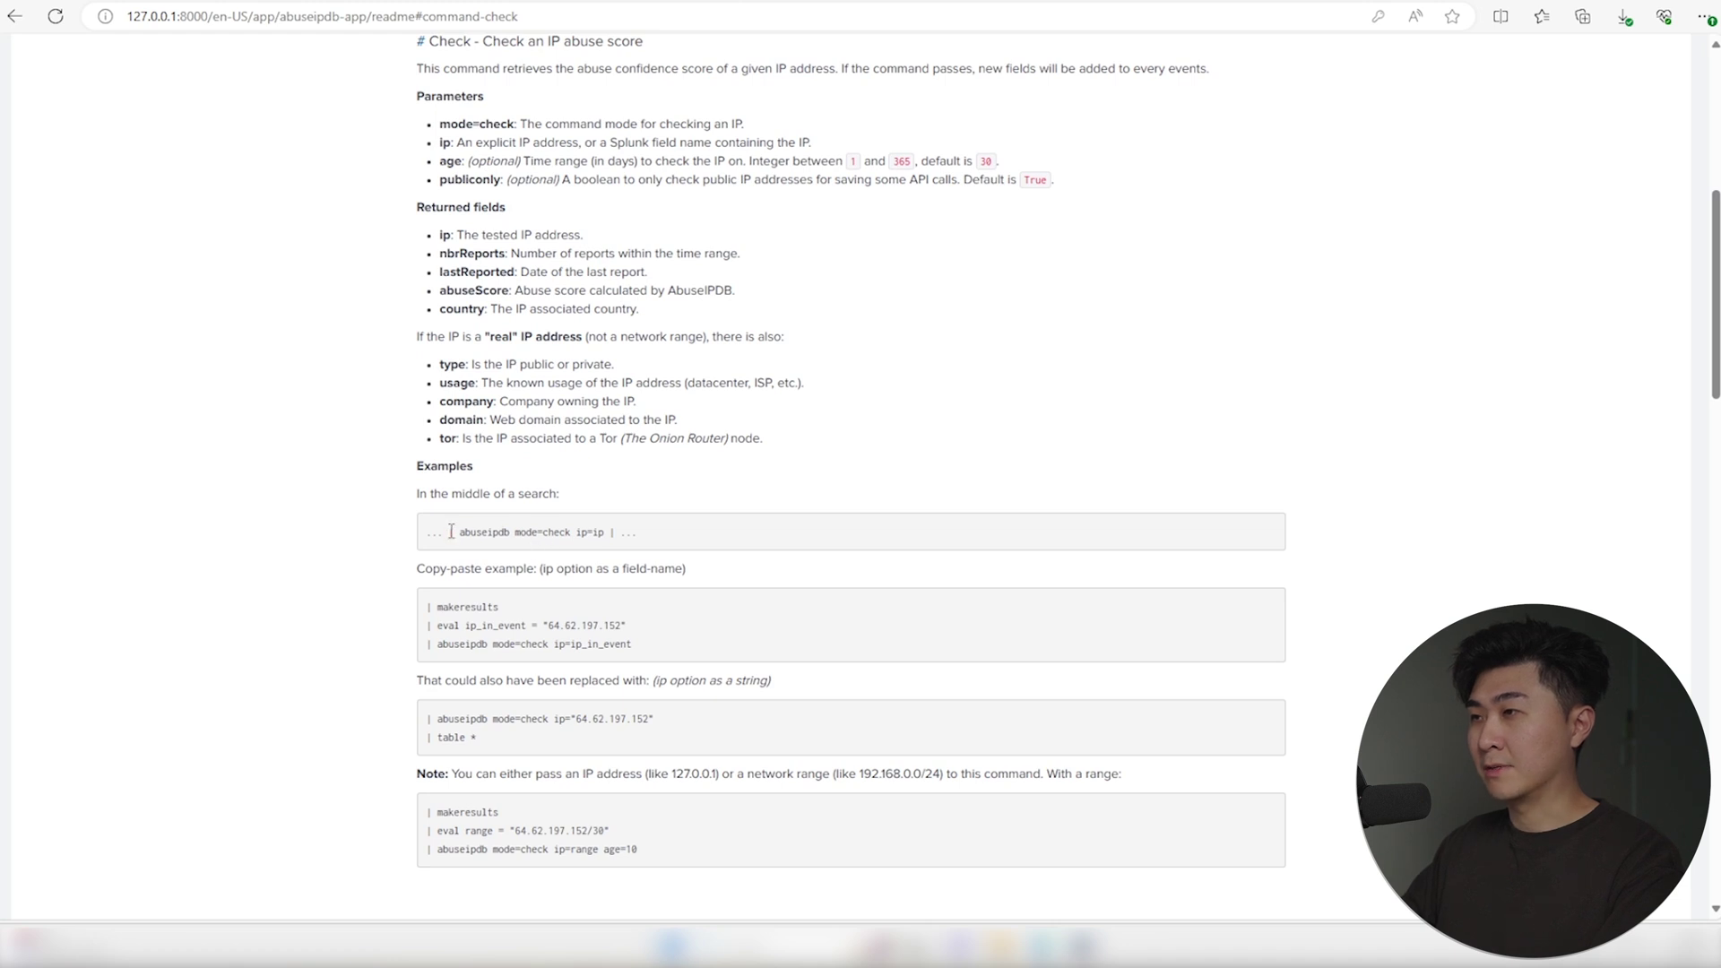
pyautogui.moveTo(449, 532); pyautogui.dragTo(496, 532)
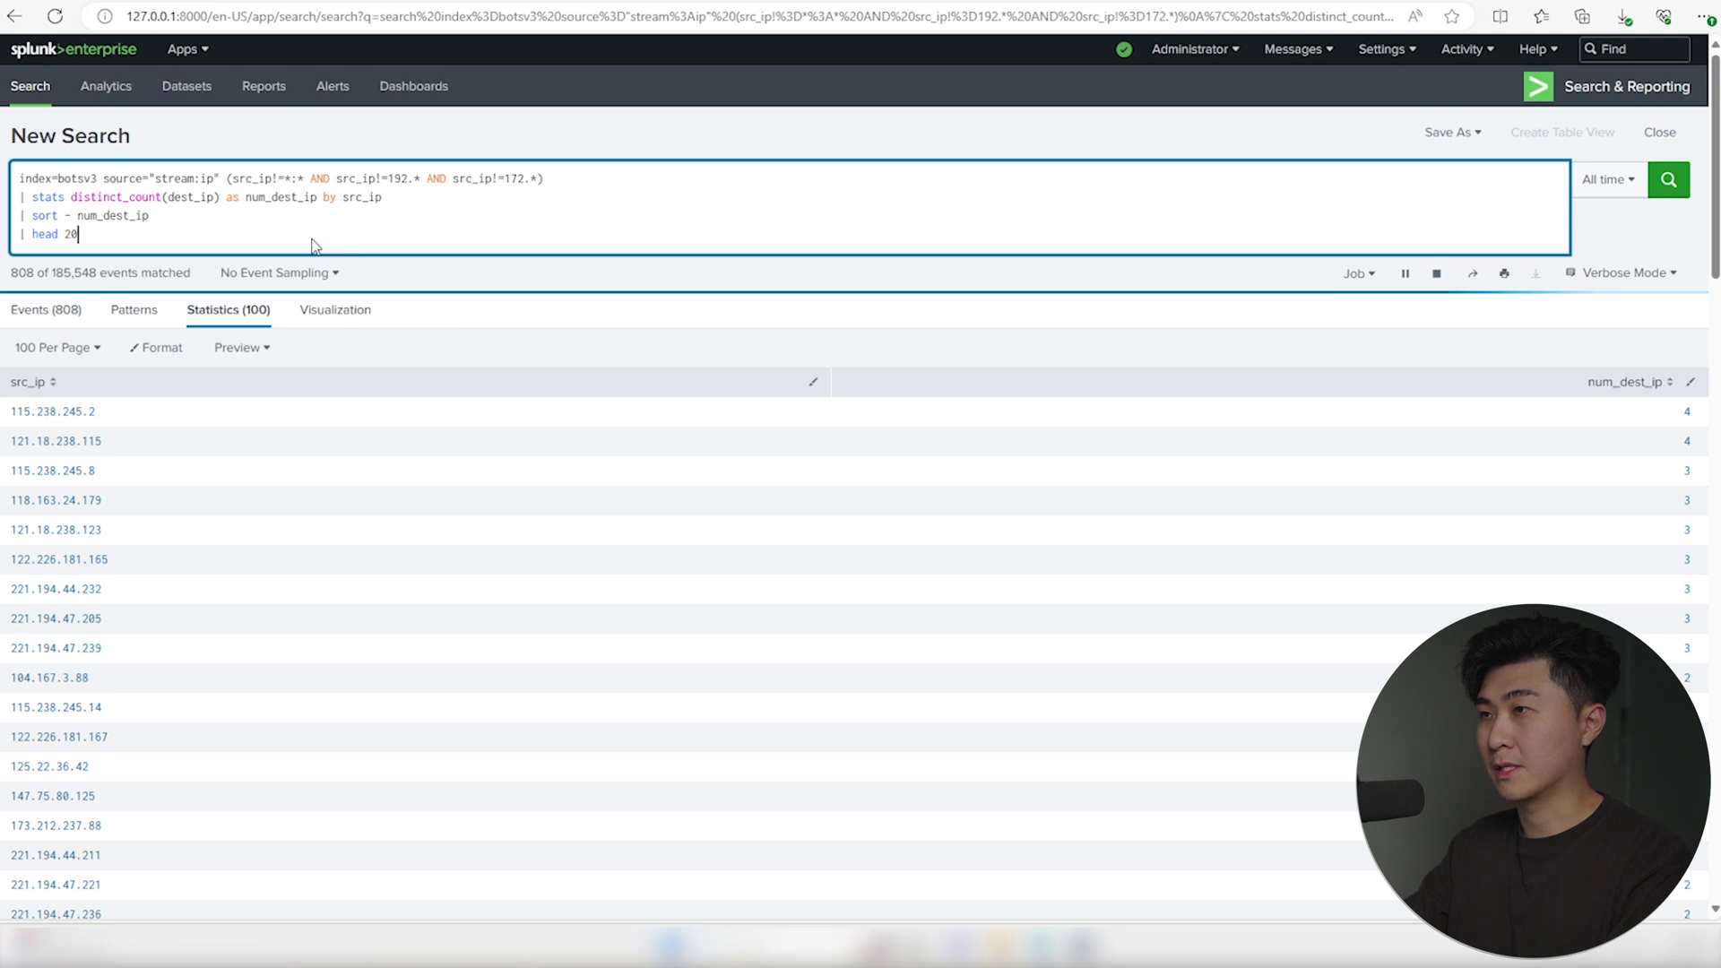
pyautogui.hotkey('ctrl', 'Return')
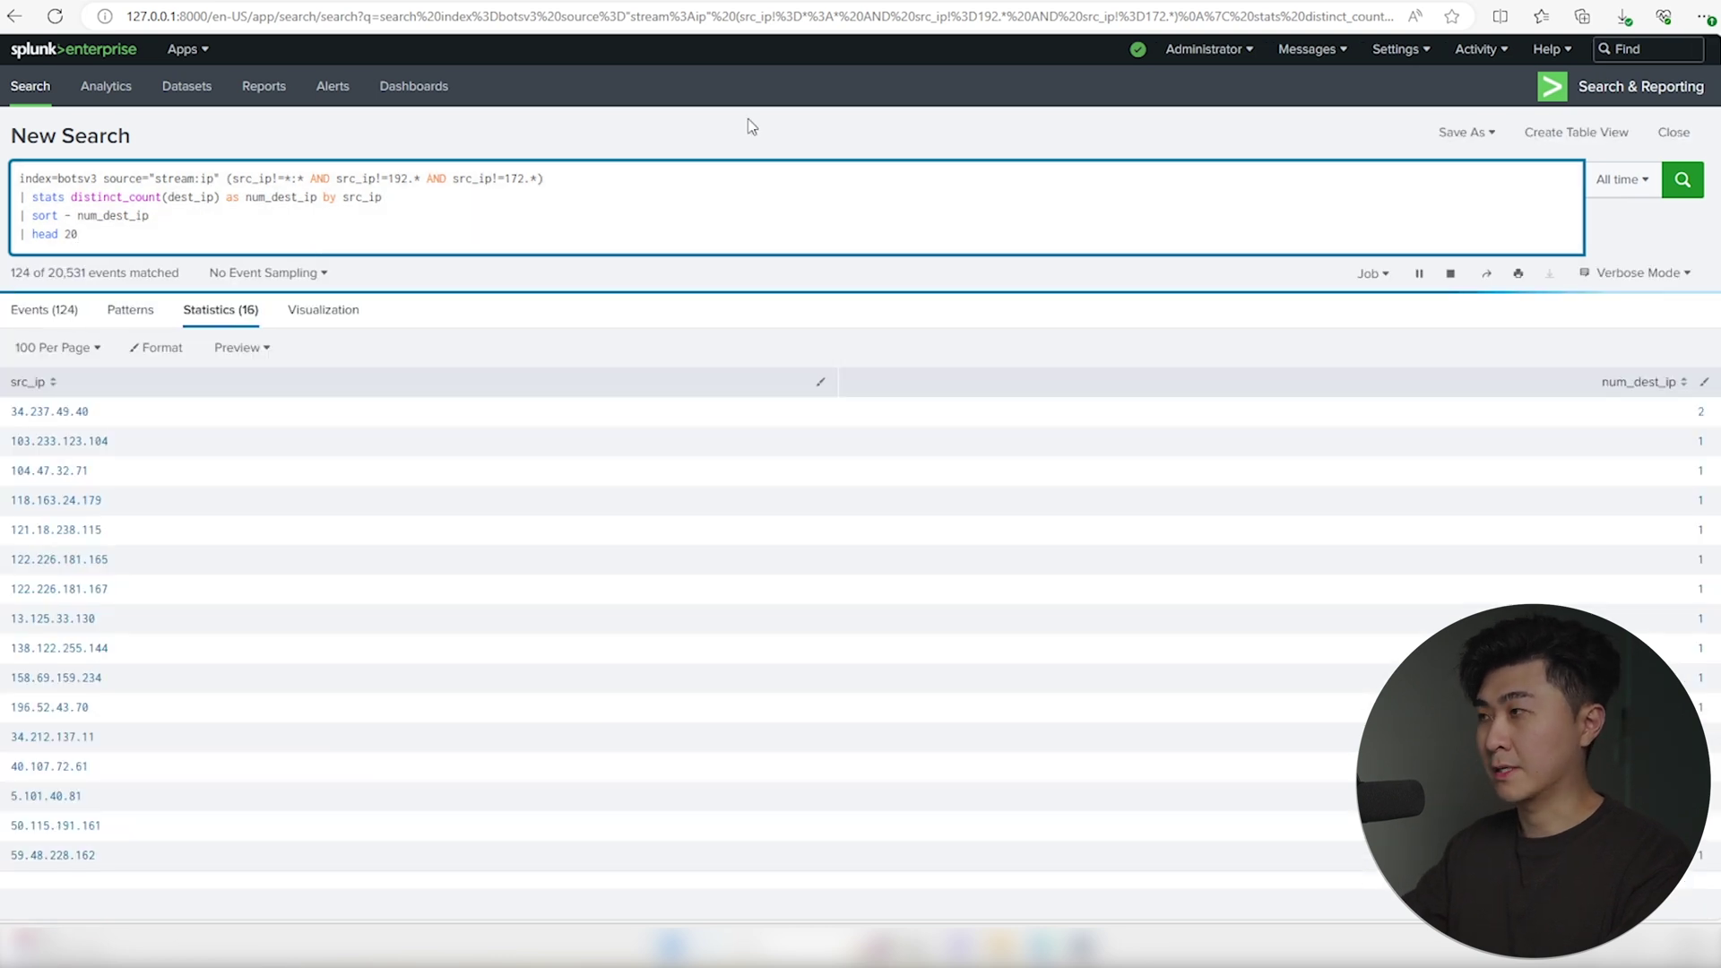
pyautogui.hotkey('shift', 'Return')
pyautogui.write('\\')
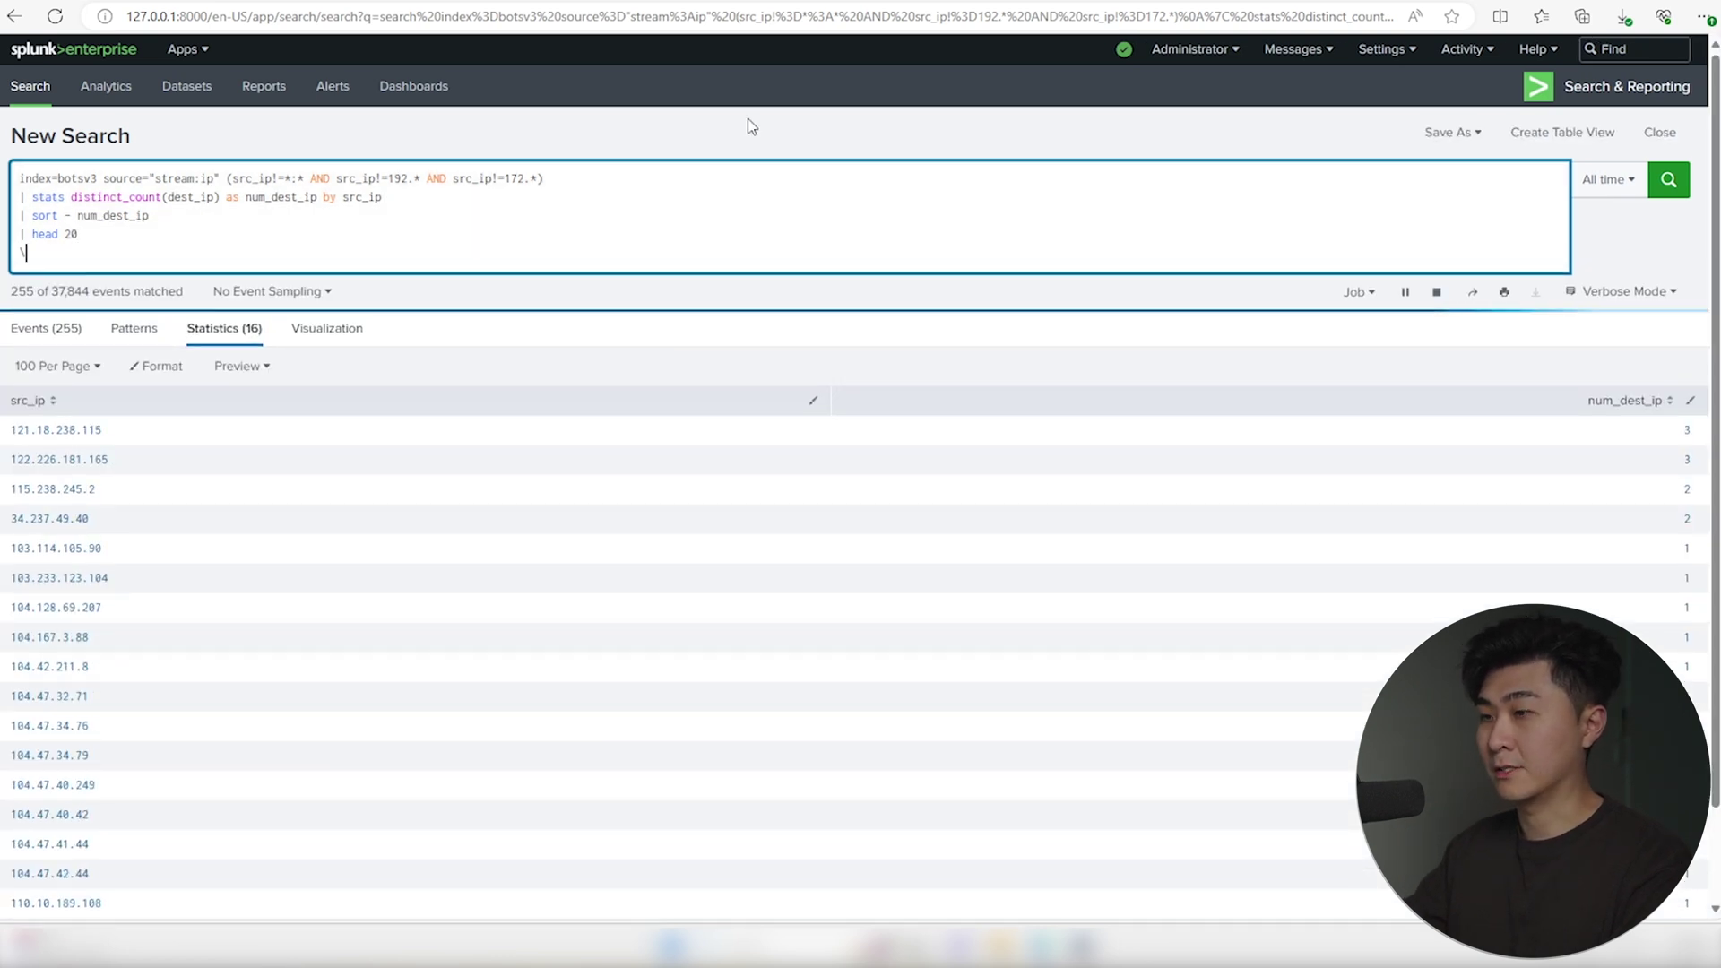
# Append the copied abuseipdb mode=check line with ip=src_ip to the search and run it
pyautogui.press('BackSpace')
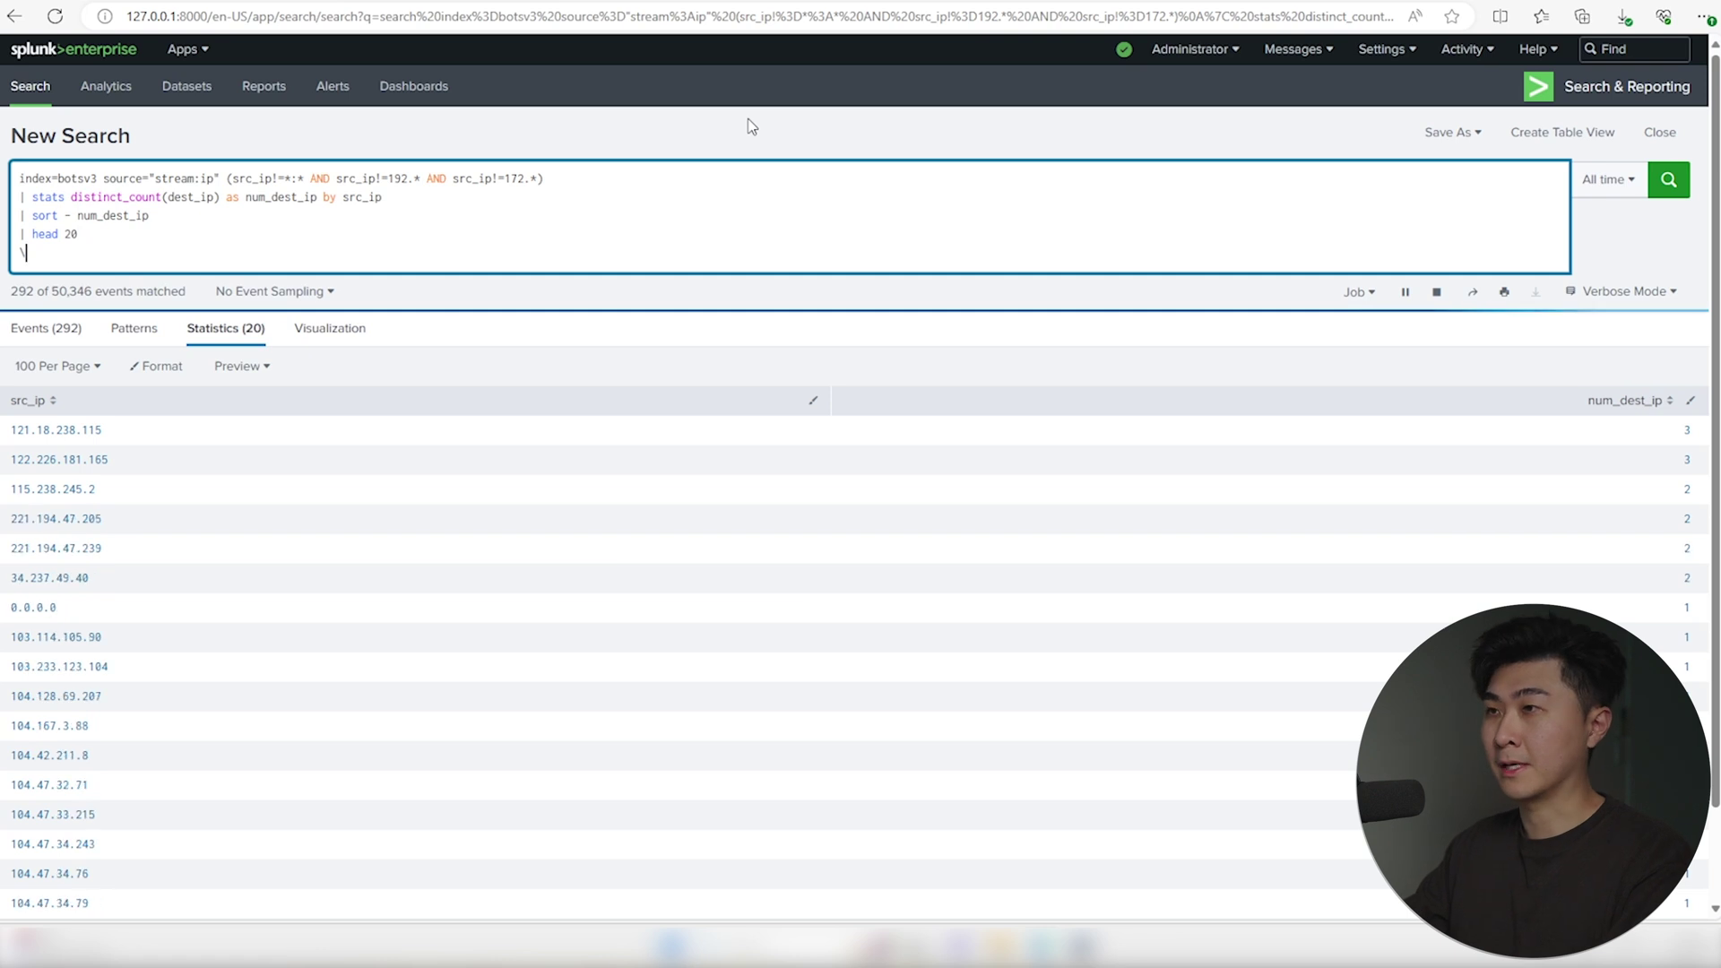
pyautogui.write('|')
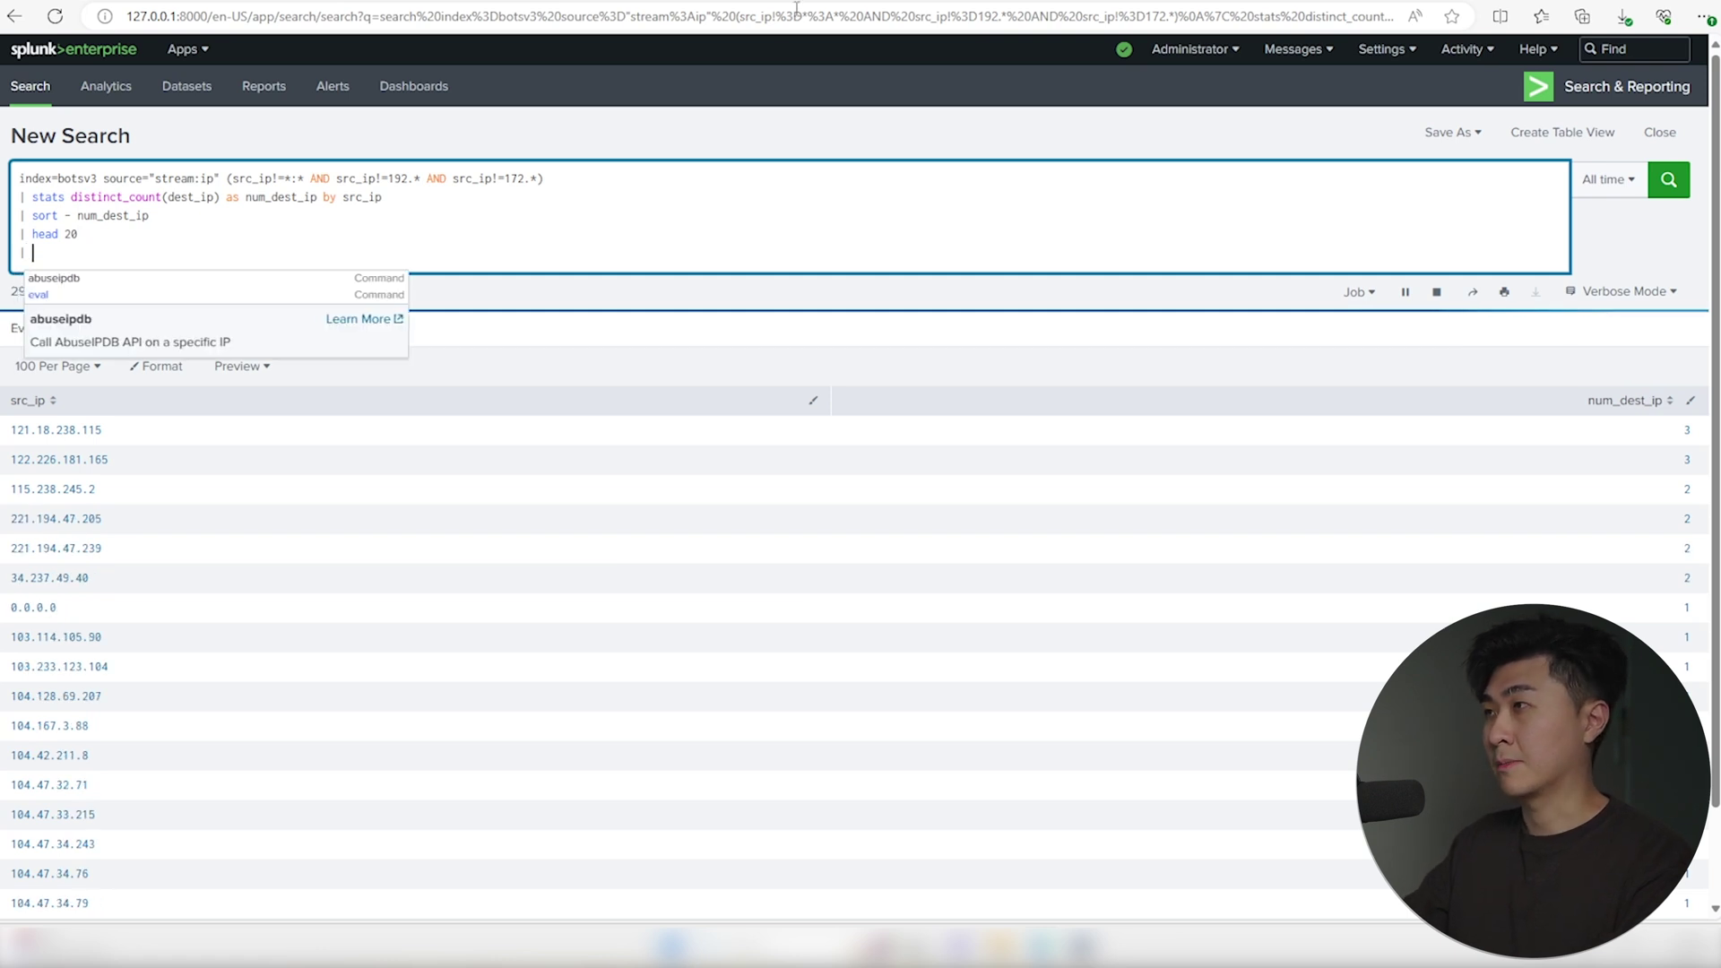
pyautogui.hotkey('ctrl', 'Tab')
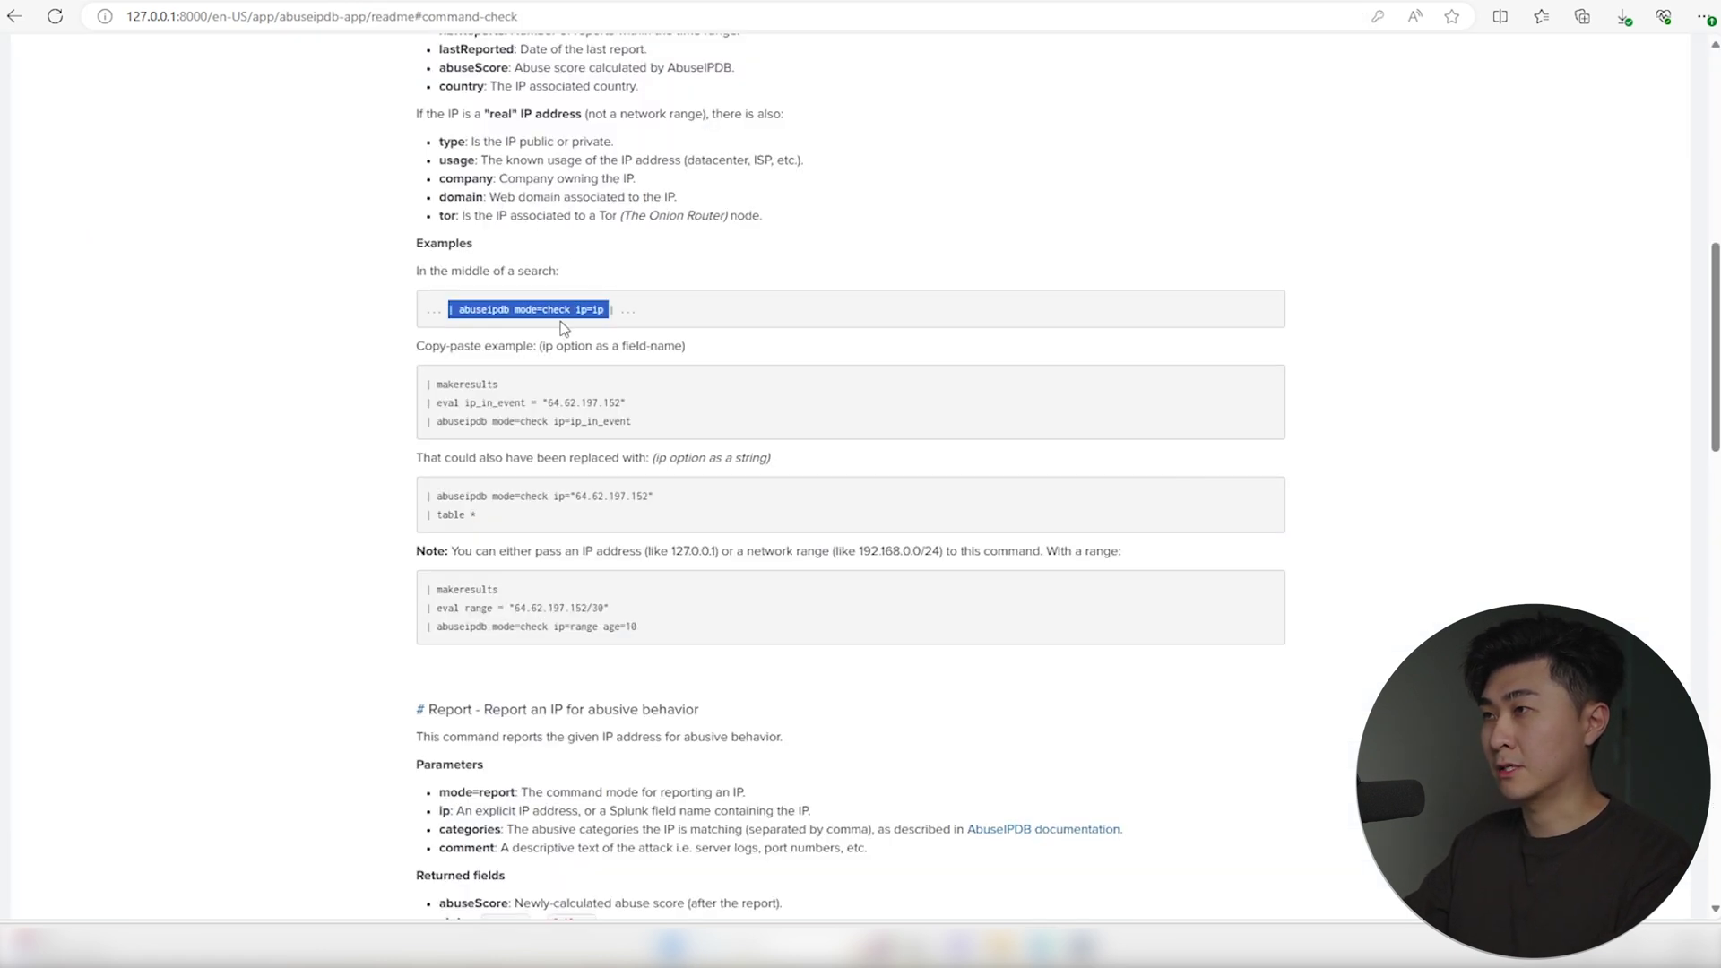
pyautogui.rightClick(554, 308)
pyautogui.click(616, 323)
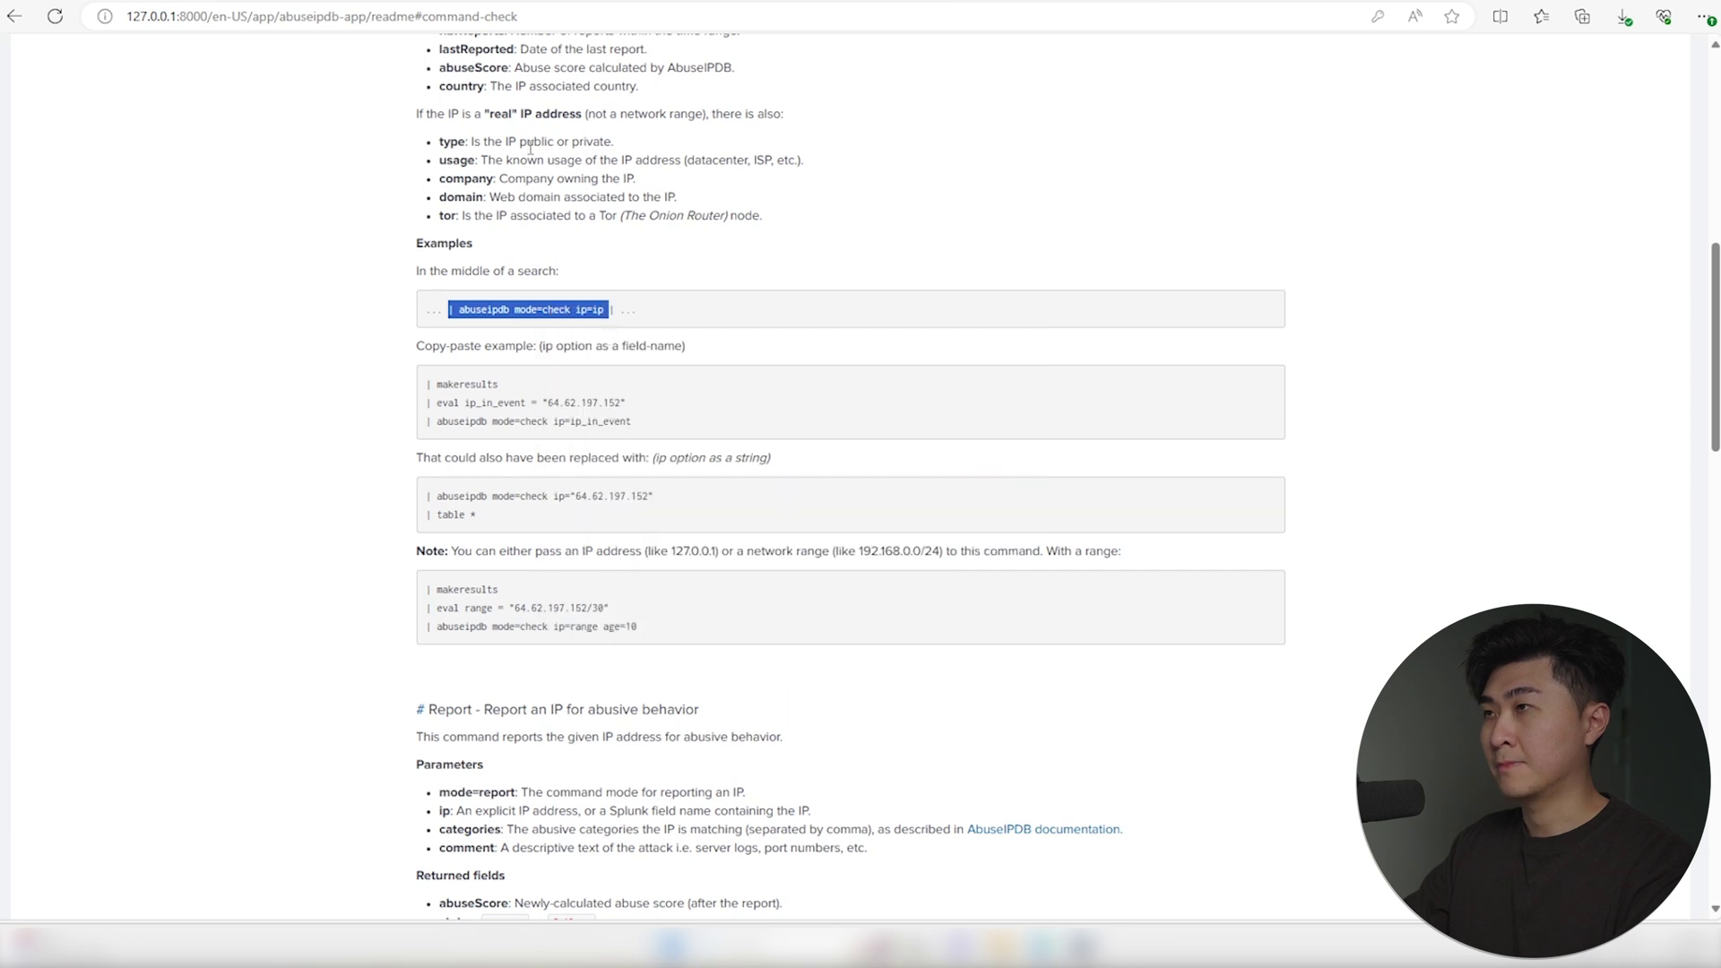
pyautogui.hotkey('ctrl', 'Tab')
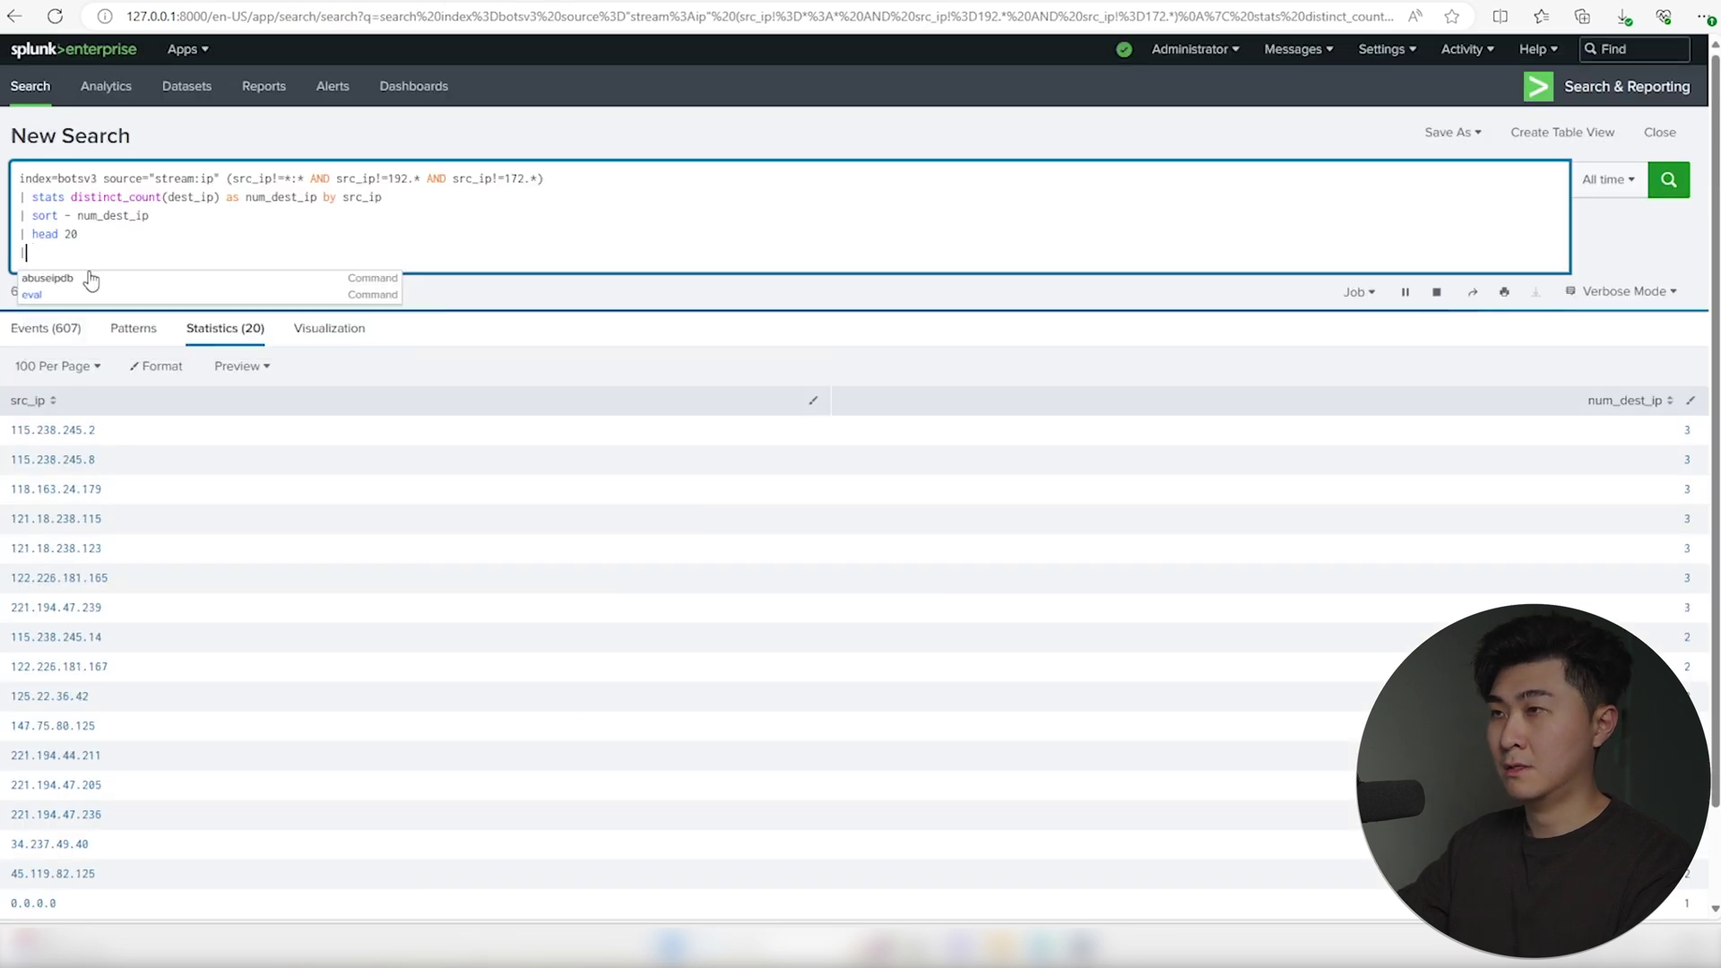
pyautogui.hotkey('ctrl', 'v')
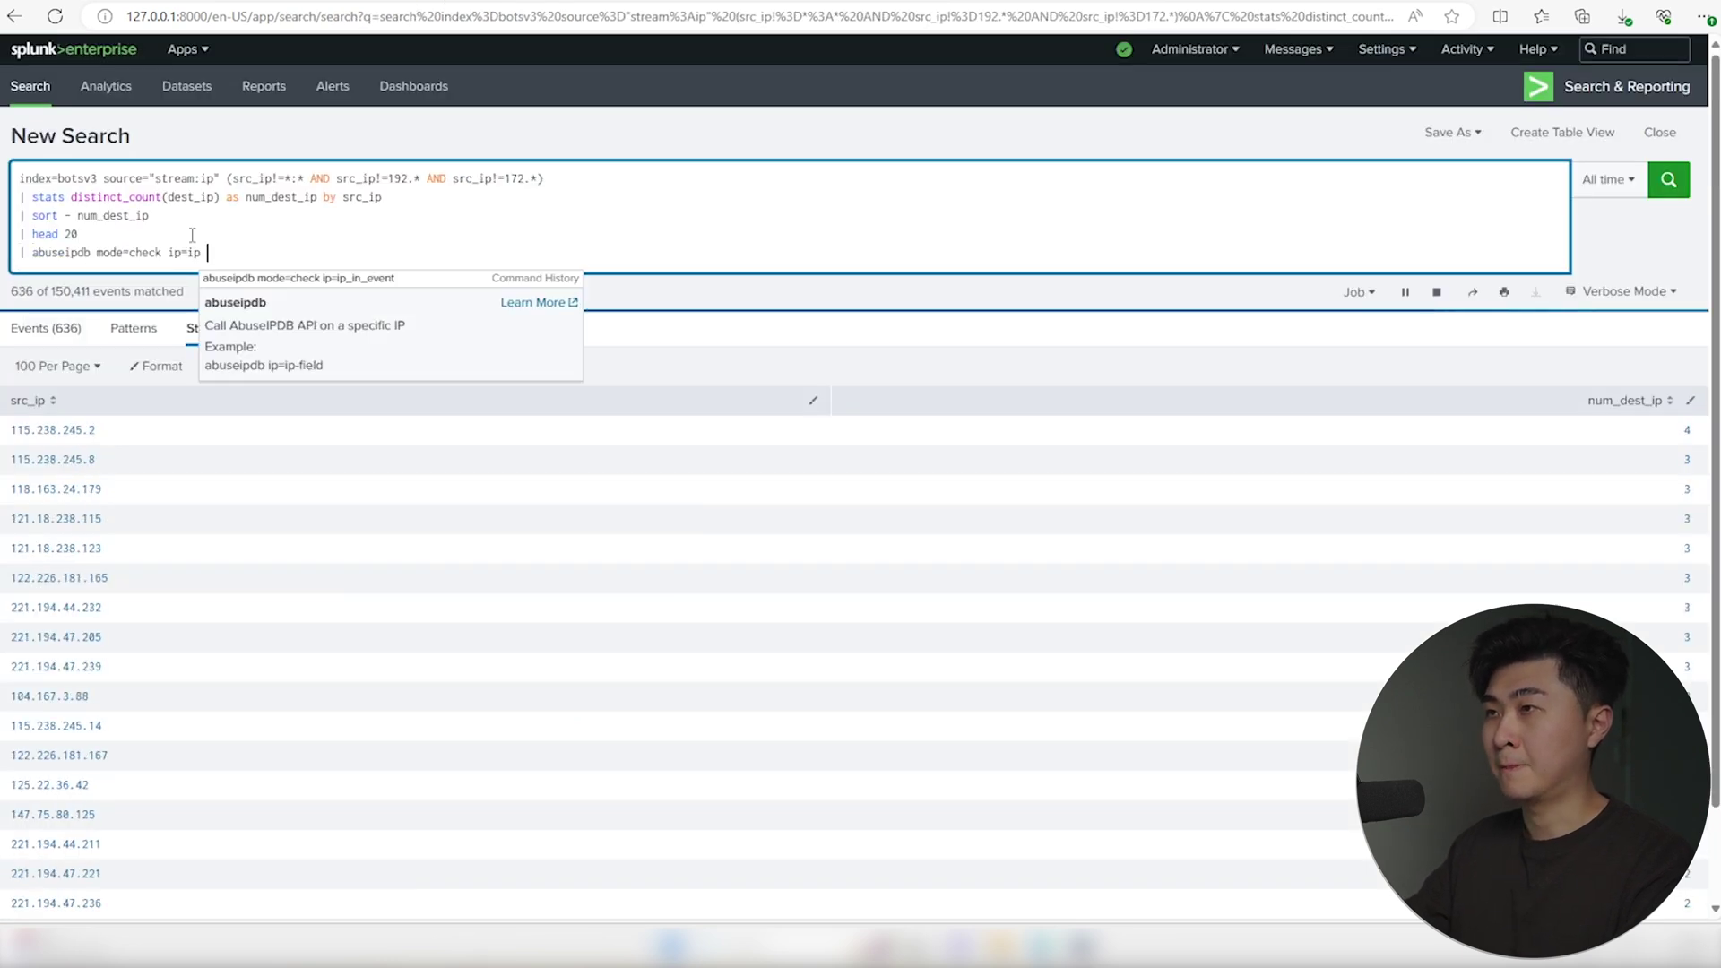
pyautogui.click(188, 254)
pyautogui.write('src')
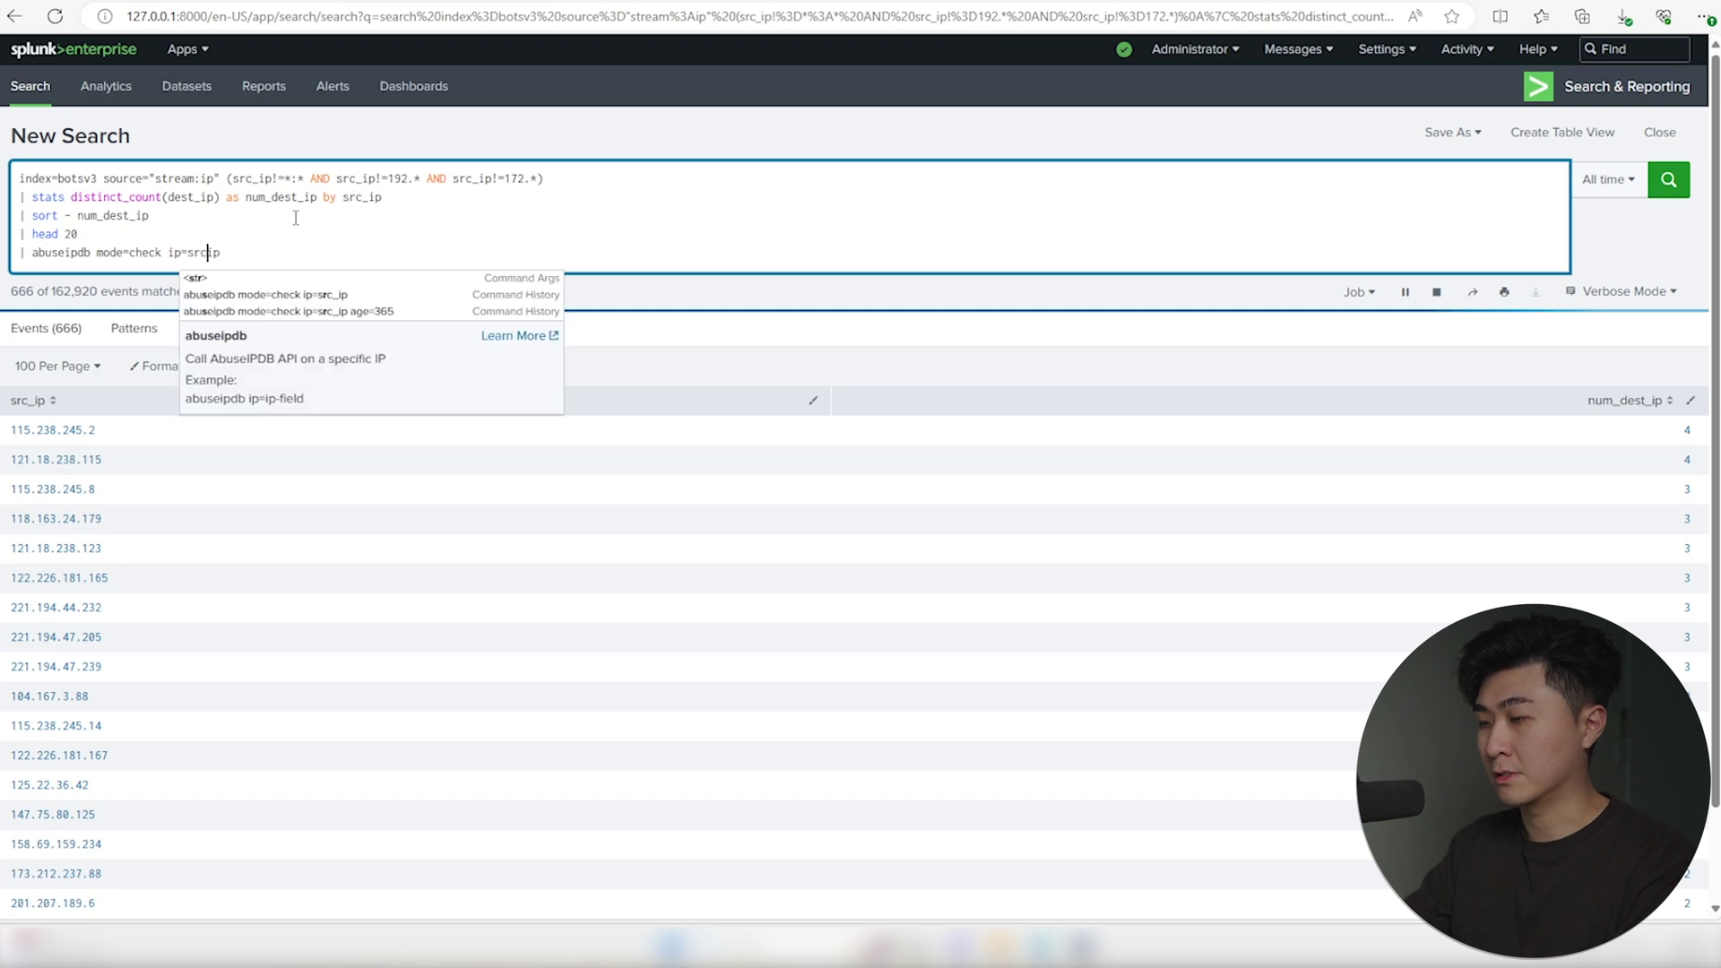
pyautogui.write('_')
pyautogui.press('Return')
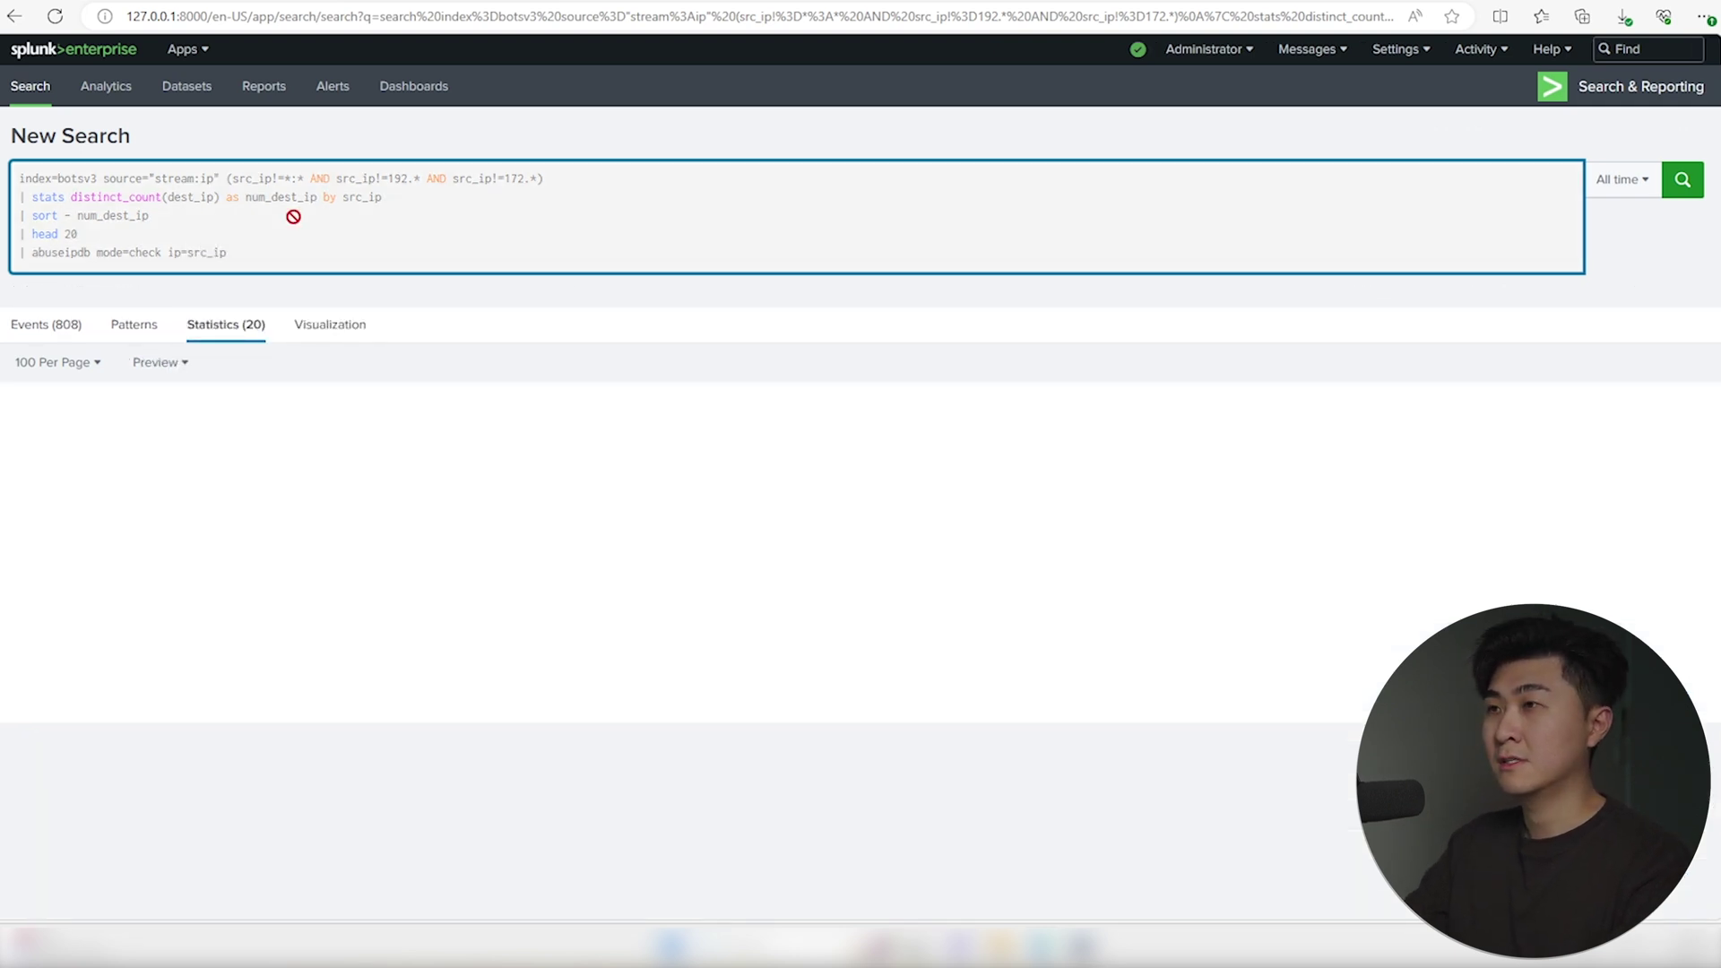
pyautogui.scroll(-2, 513, 458)
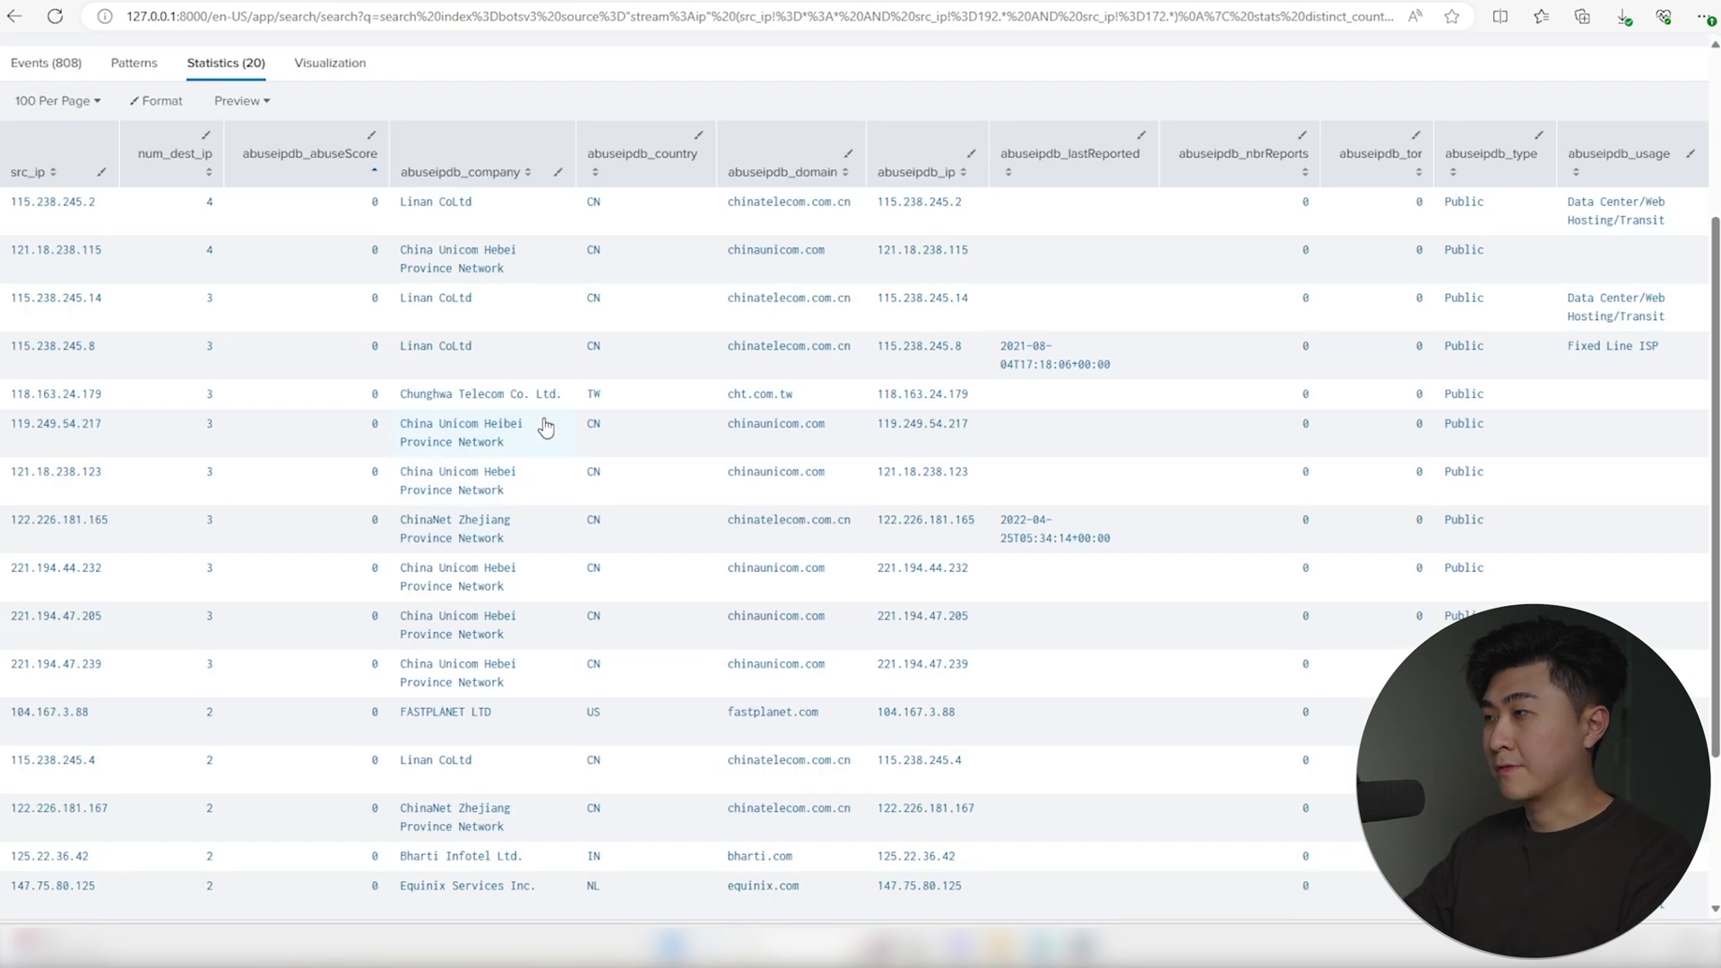
pyautogui.scroll(3, 541, 429)
pyautogui.scroll(-3, 543, 458)
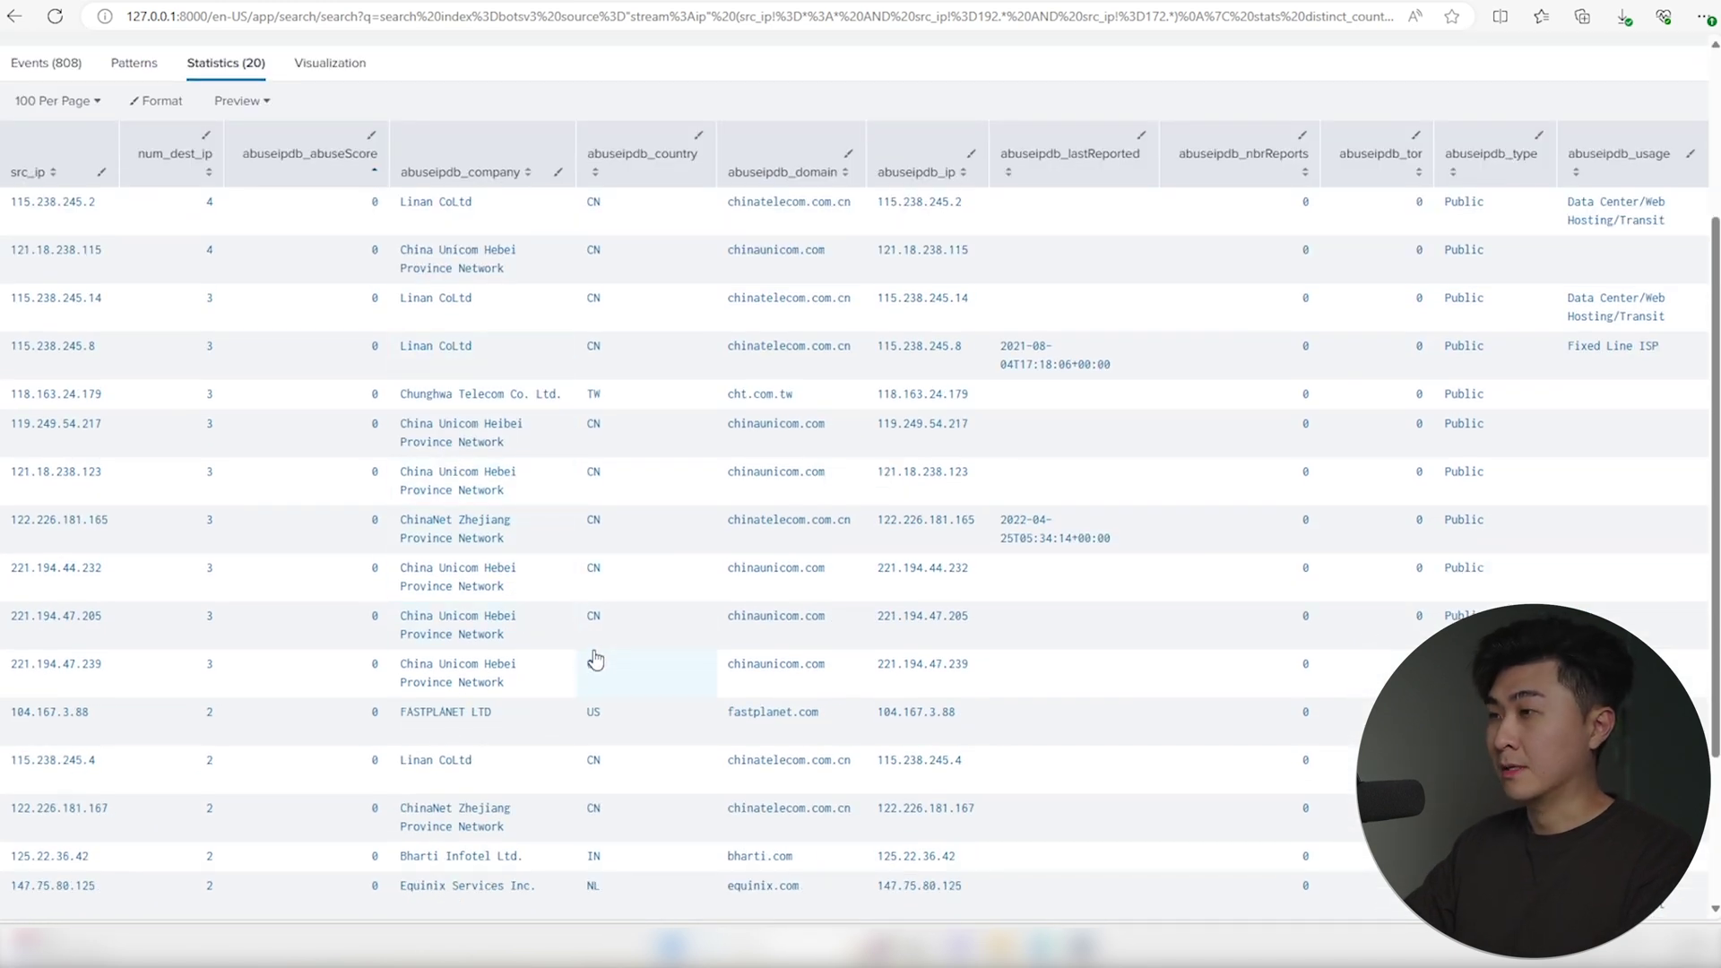
pyautogui.scroll(-3, 597, 660)
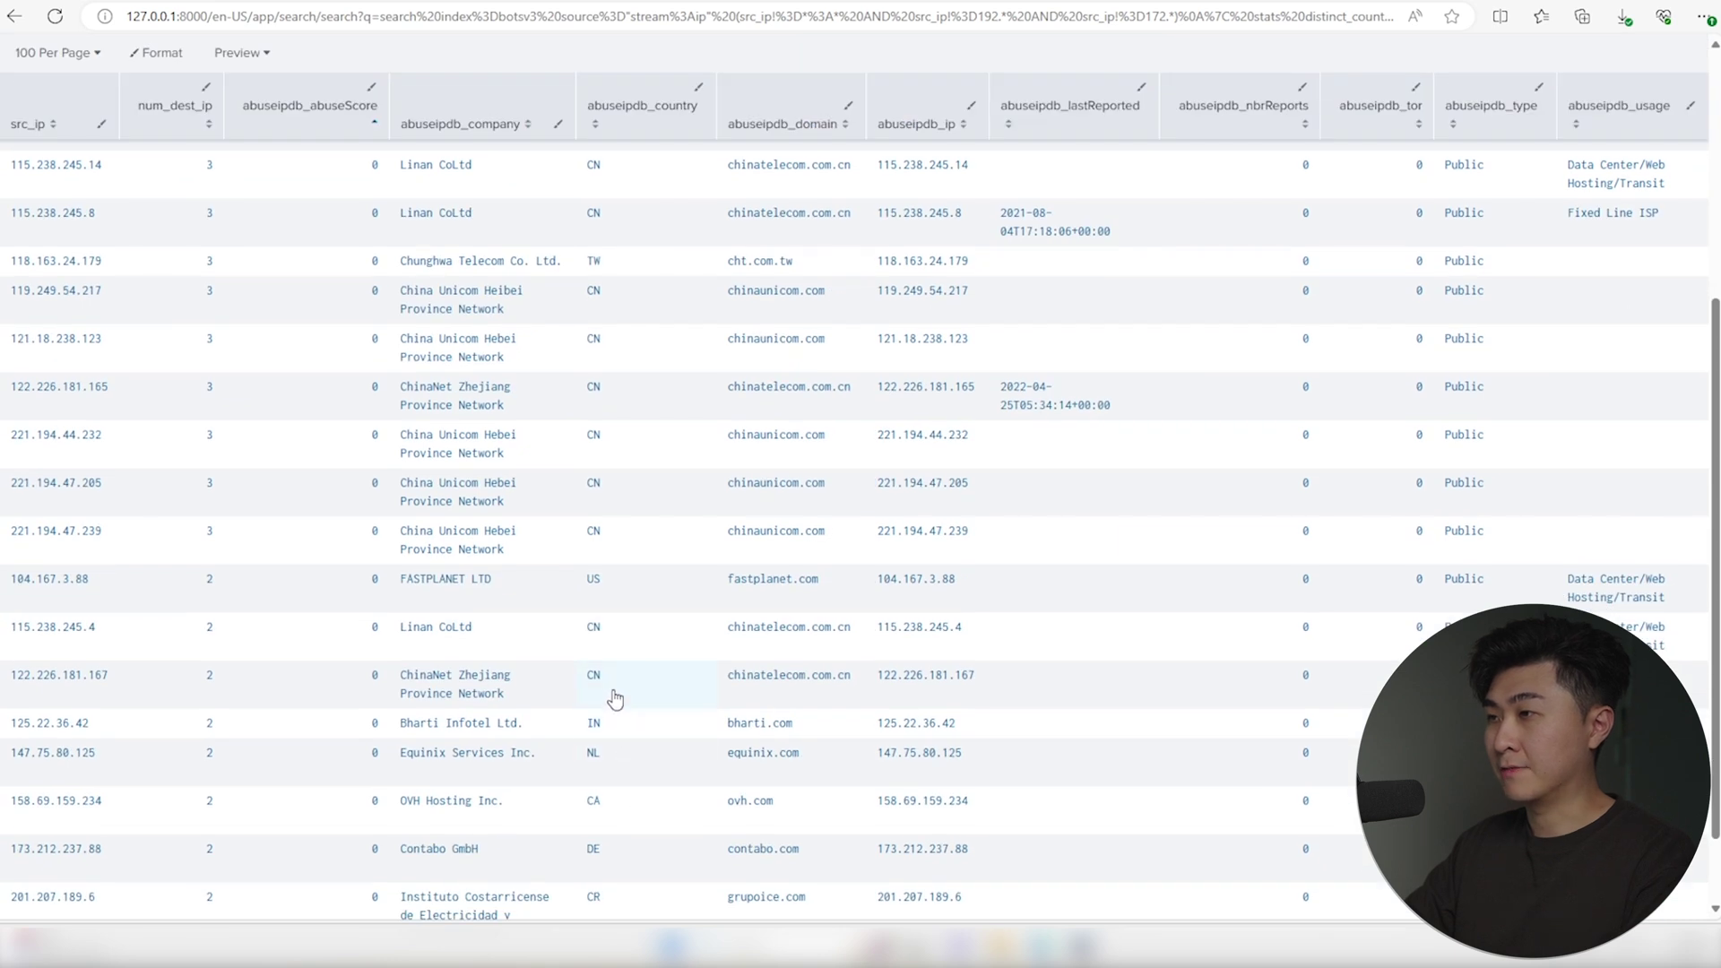
# Select and copy the IP 125.22.36.42 from the India row of the enriched results
pyautogui.moveTo(619, 723); pyautogui.dragTo(64, 729)
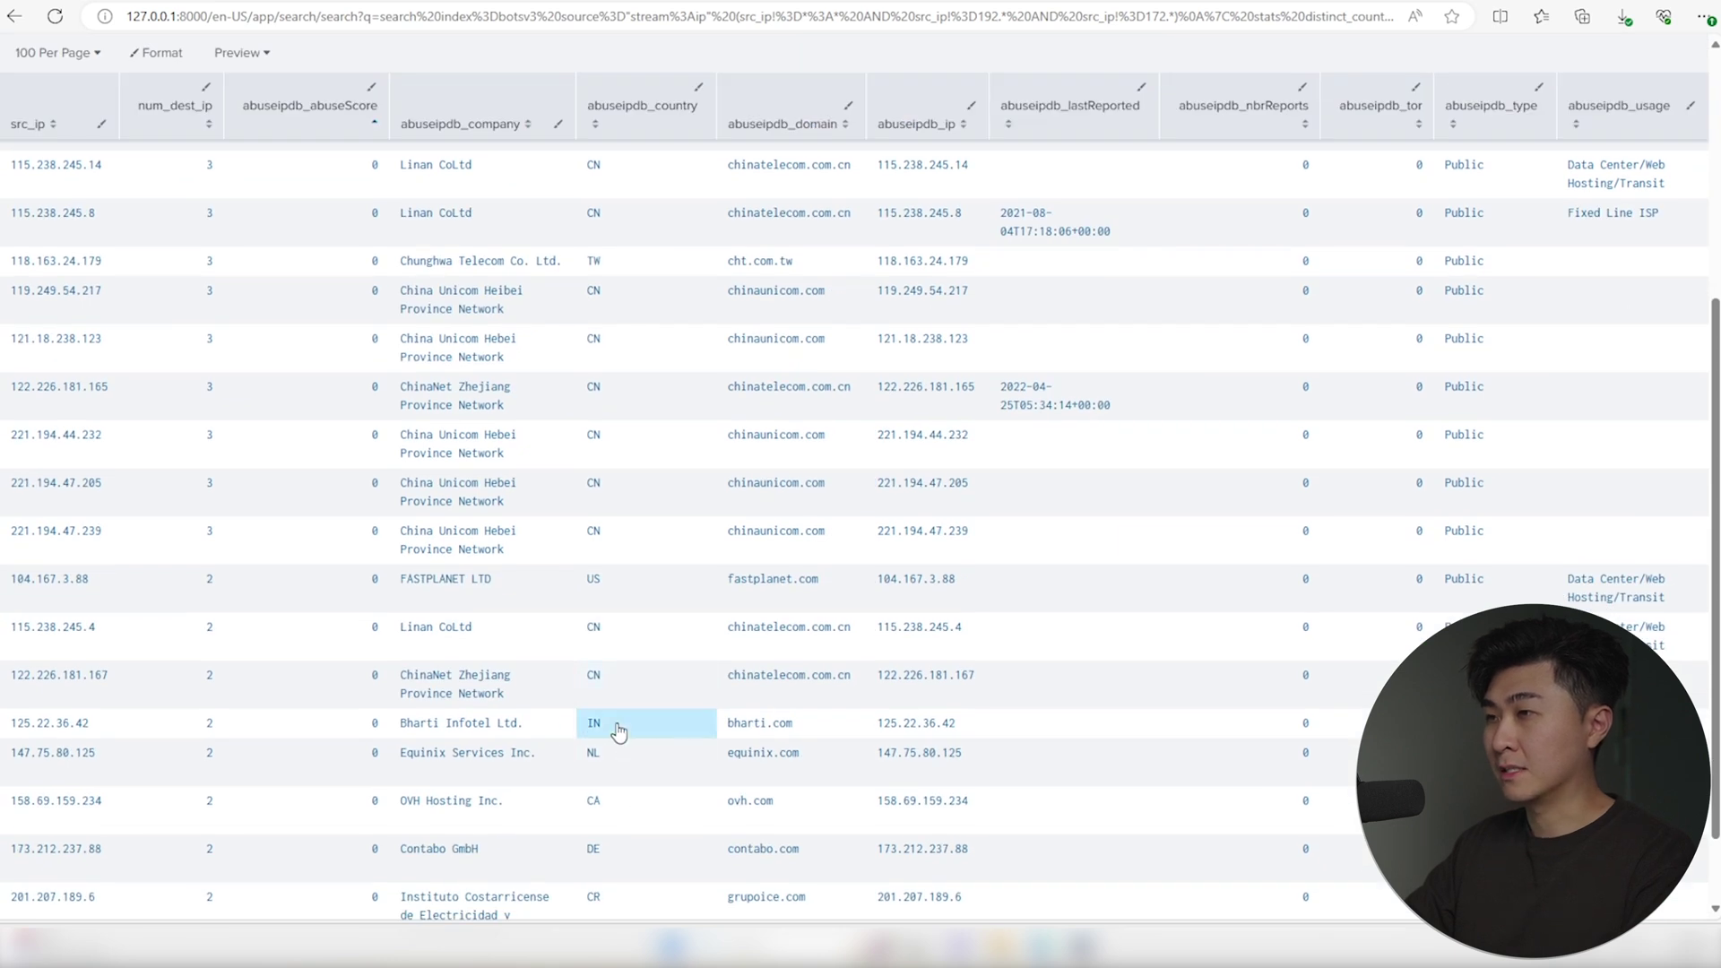
pyautogui.click(53, 724)
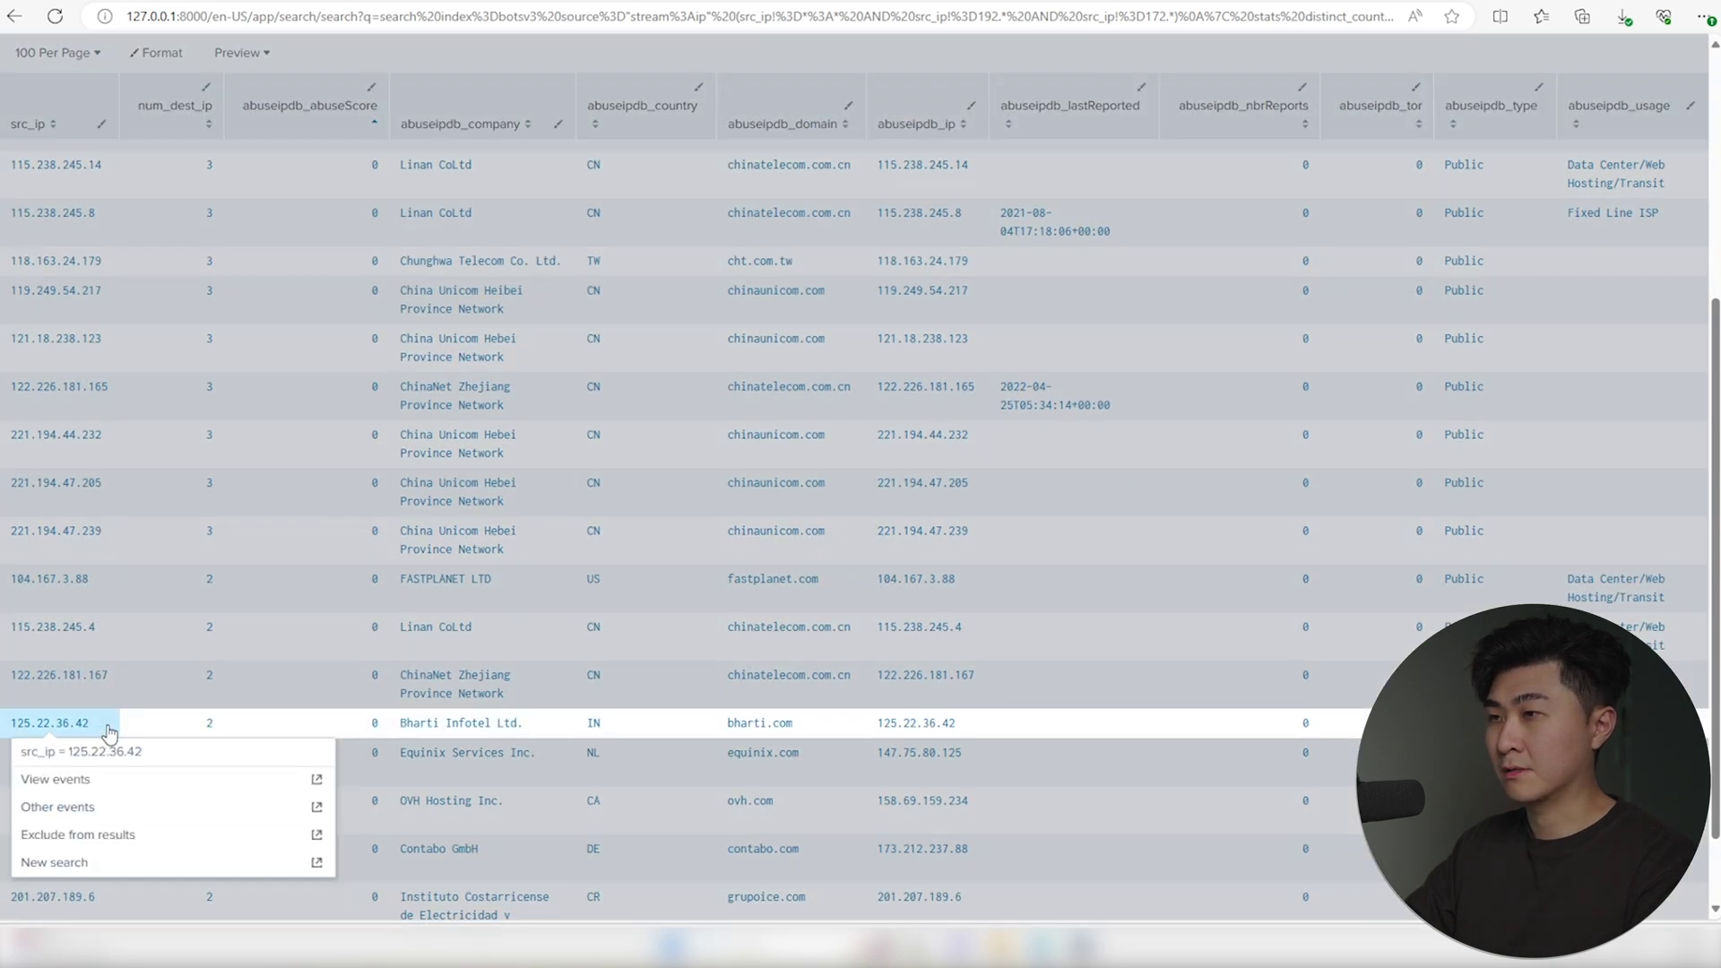
pyautogui.moveTo(91, 723); pyautogui.dragTo(23, 723)
pyautogui.hotkey('ctrl', 'c')
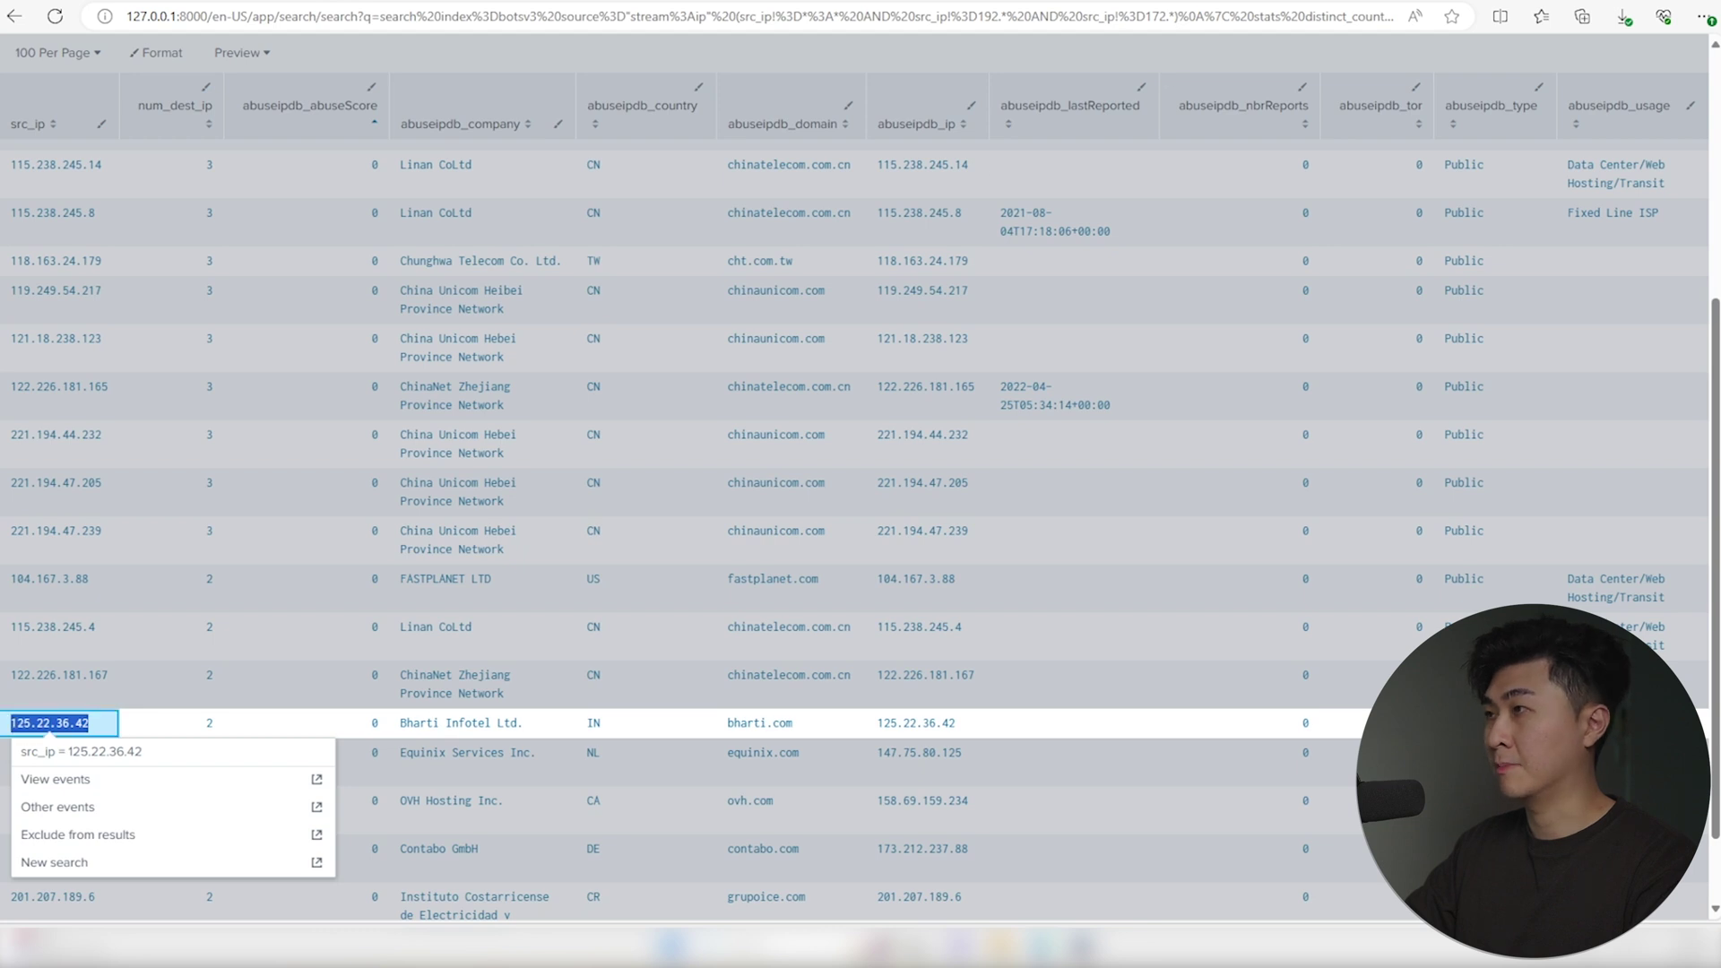
pyautogui.hotkey('ctrl', 'Tab')
# Look up 125.22.36.42 in the AbuseIPDB check field, then return to the Splunk results
pyautogui.click(945, 204)
pyautogui.hotkey('ctrl', 'v')
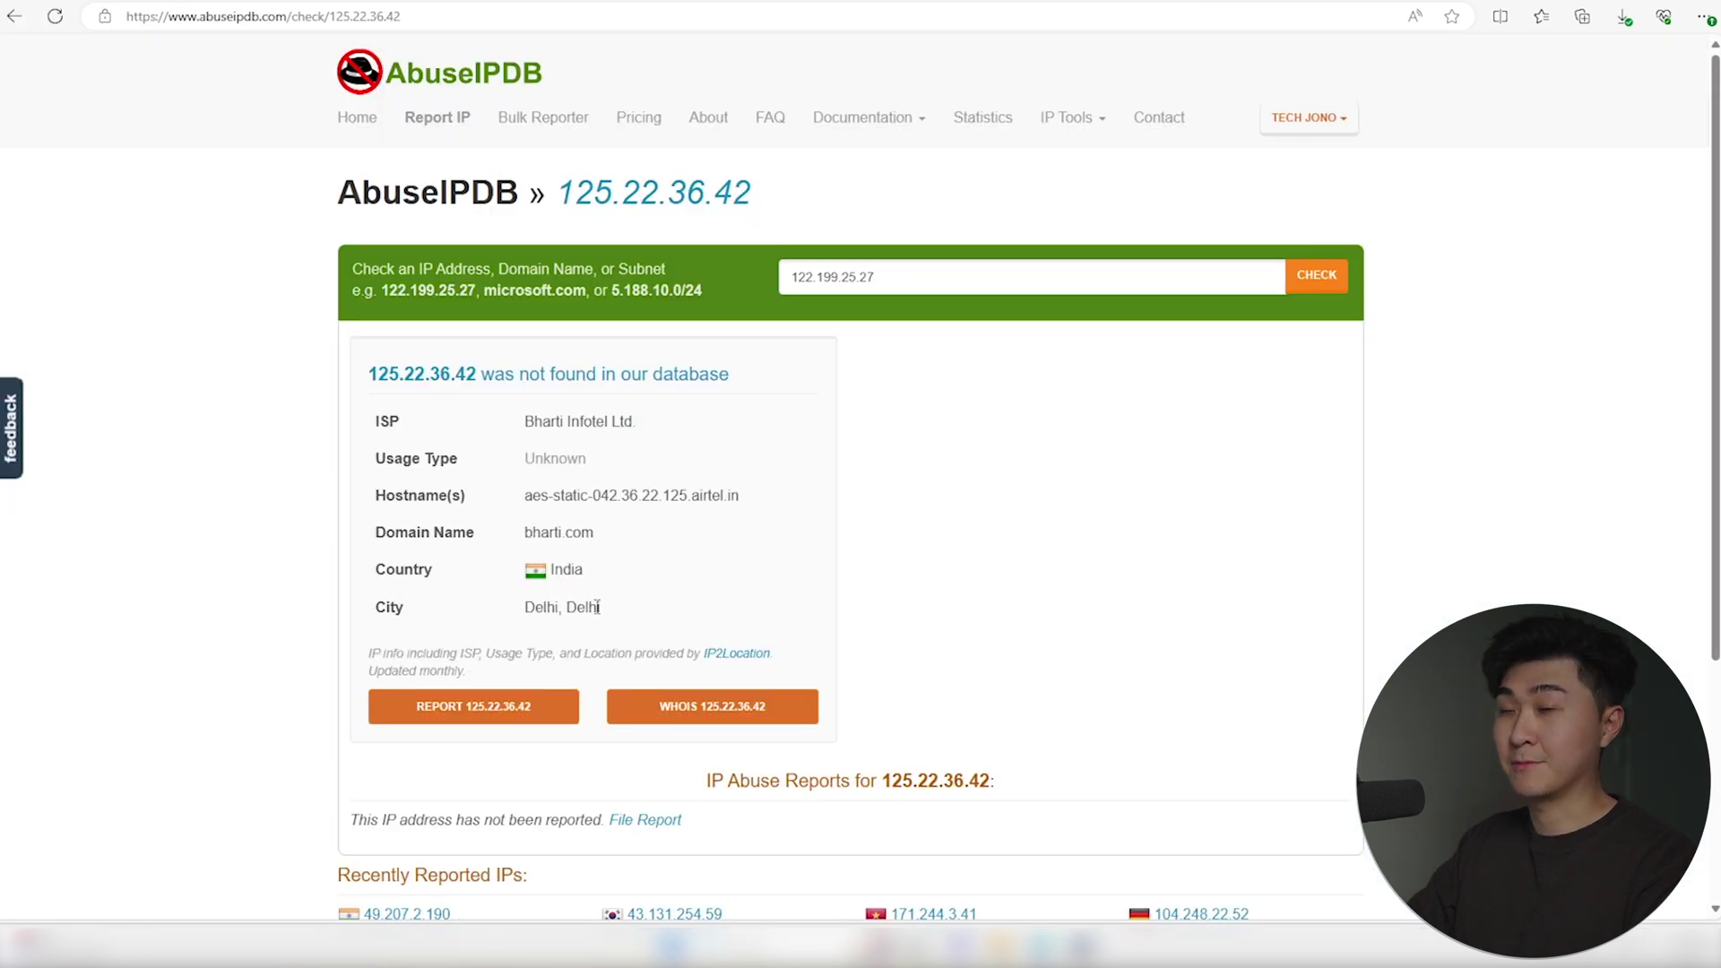
pyautogui.hotkey('ctrl', 'Tab')
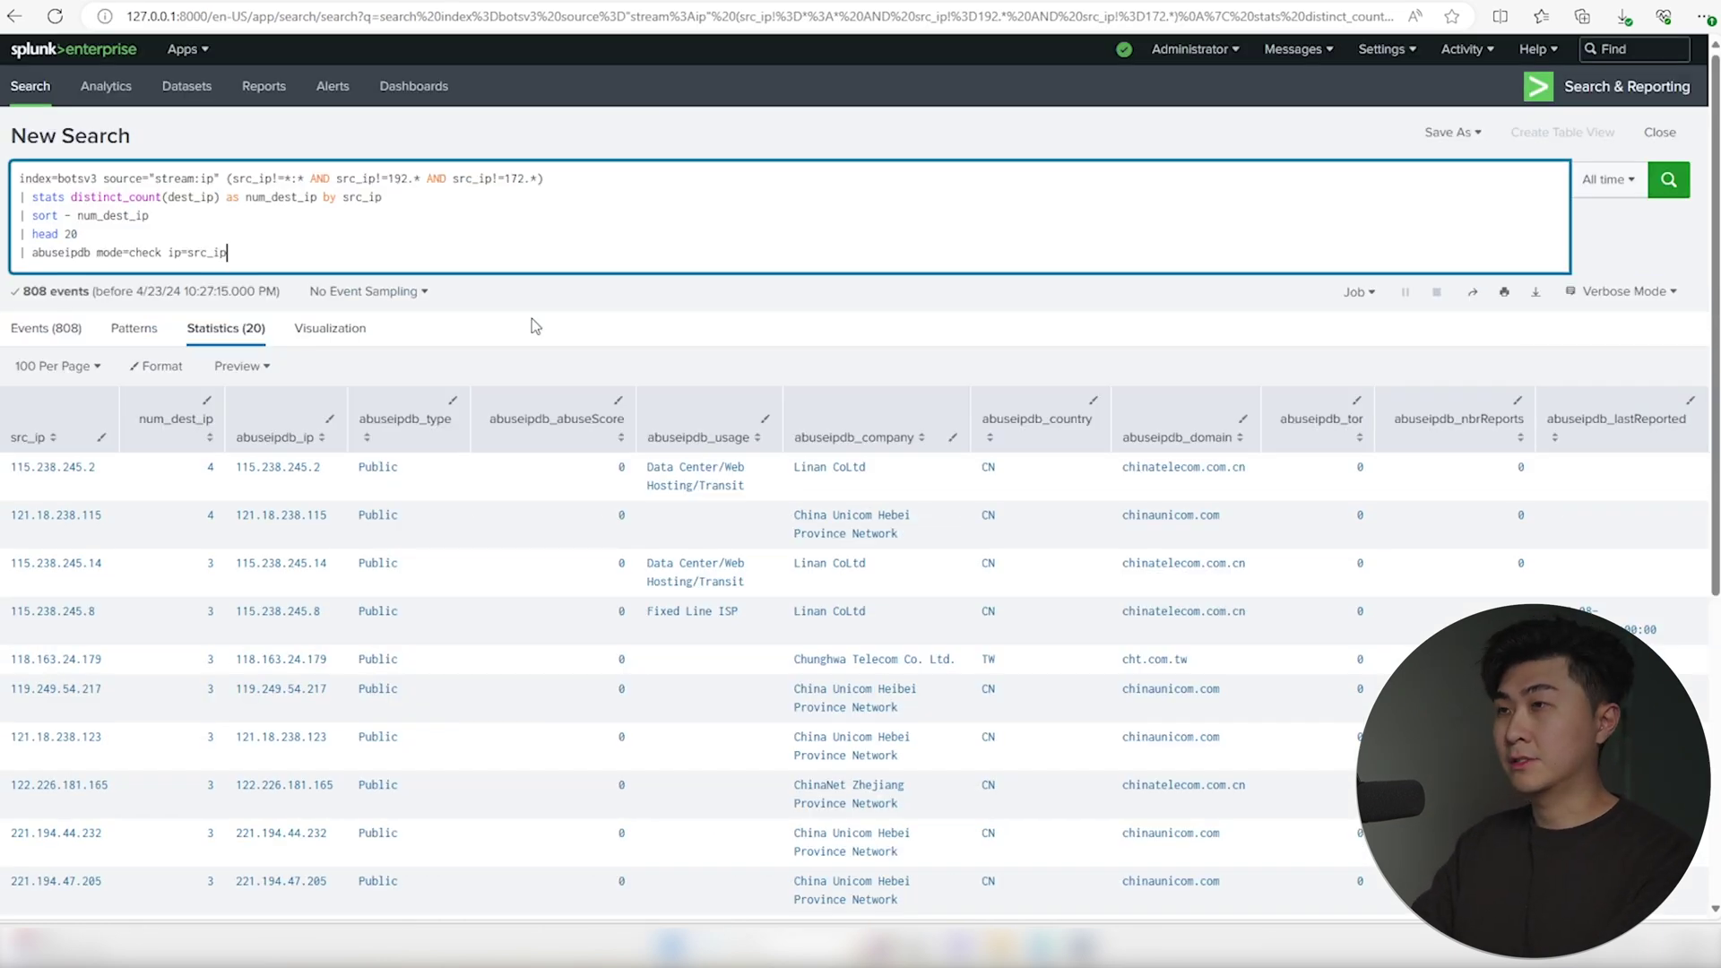
# Count results by abuseipdb_country and save the table to the Bad IP addresses dashboard
pyautogui.hotkey('shift', 'Return')
pyautogui.write('| stats count')
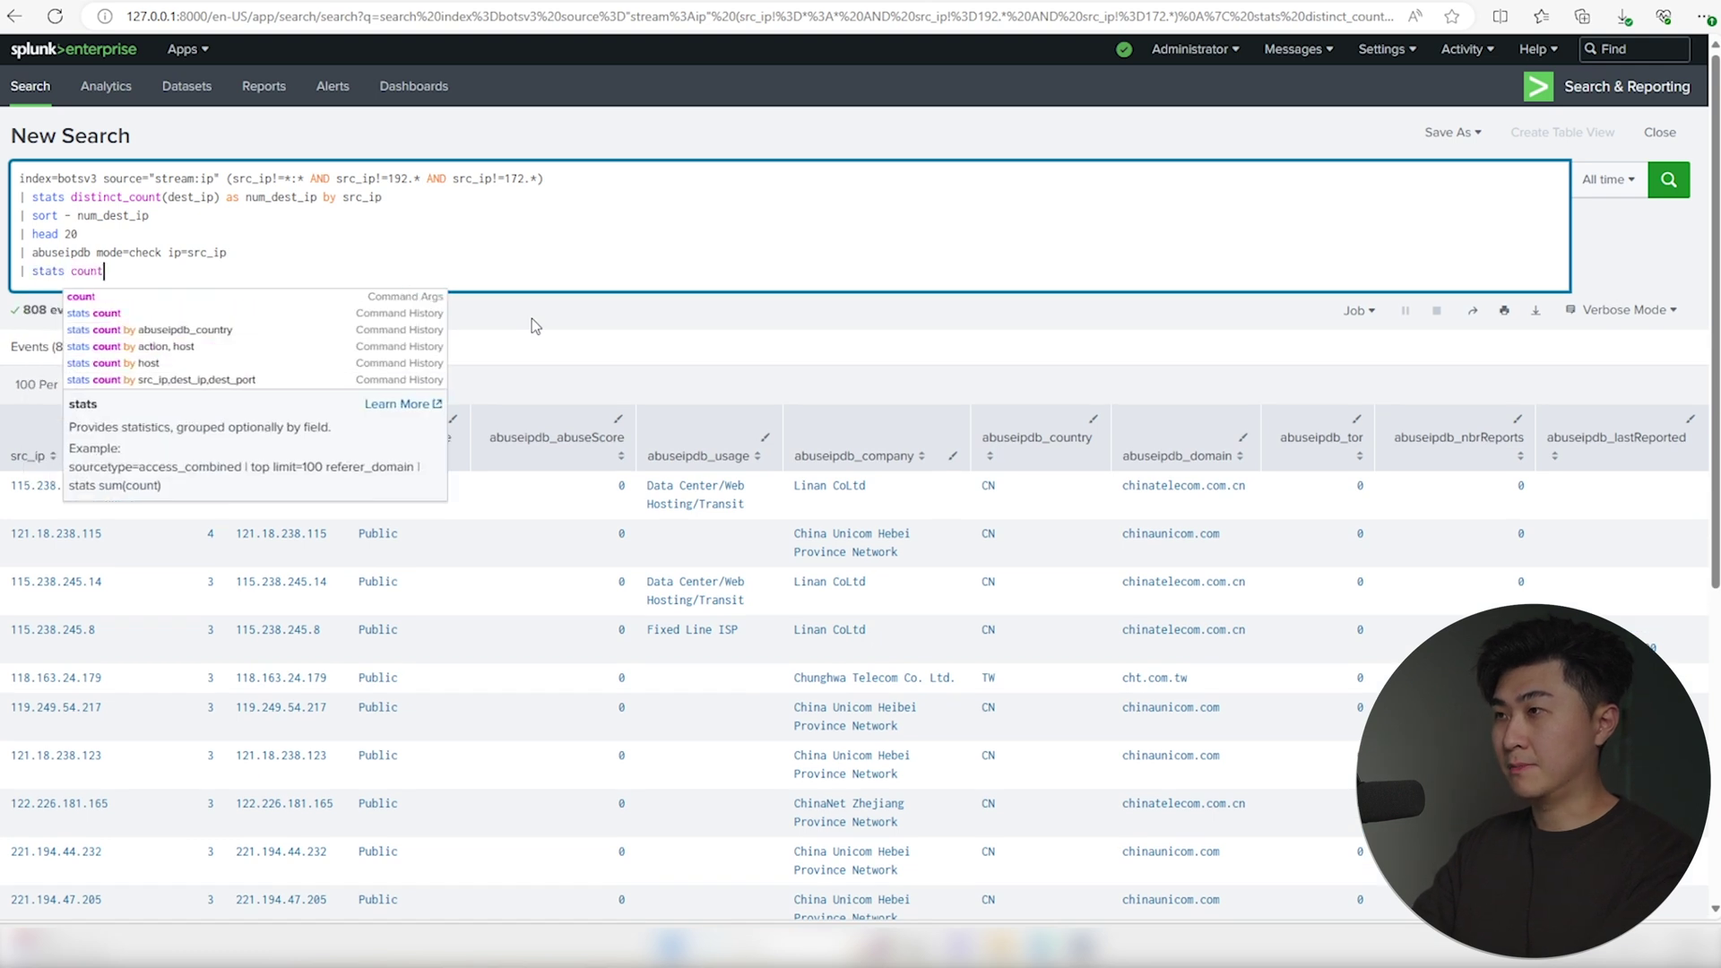
pyautogui.write(' by abuse')
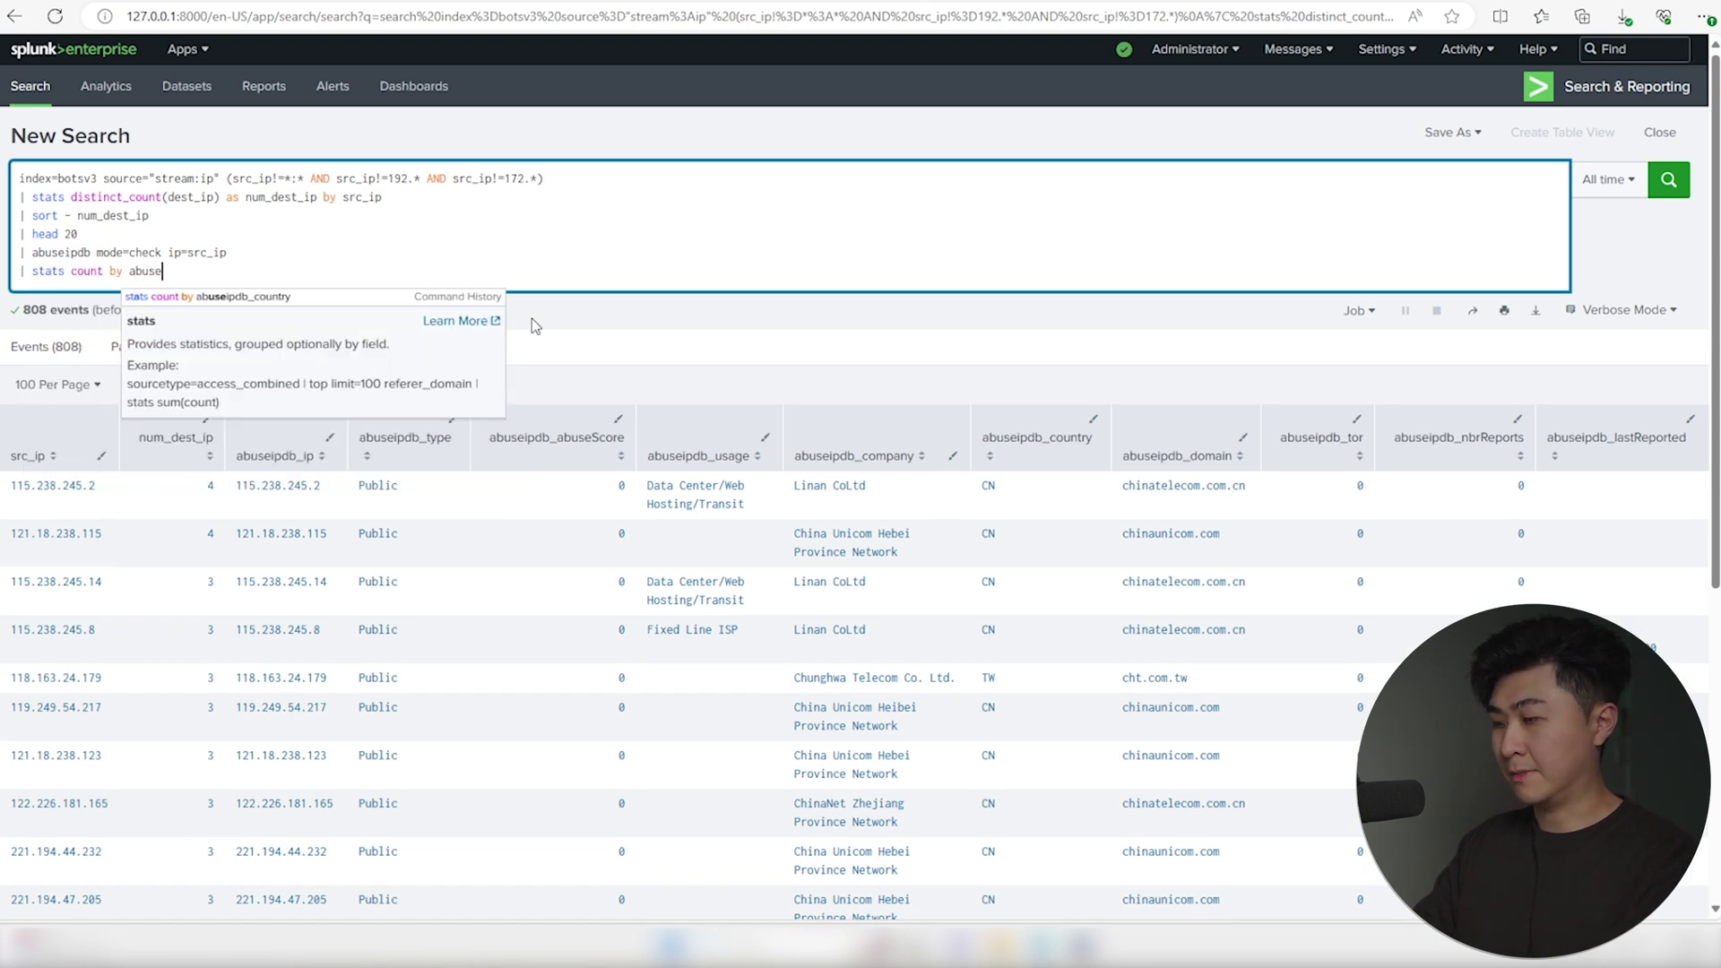
pyautogui.press('Down')
pyautogui.press('Return')
pyautogui.press('Return')
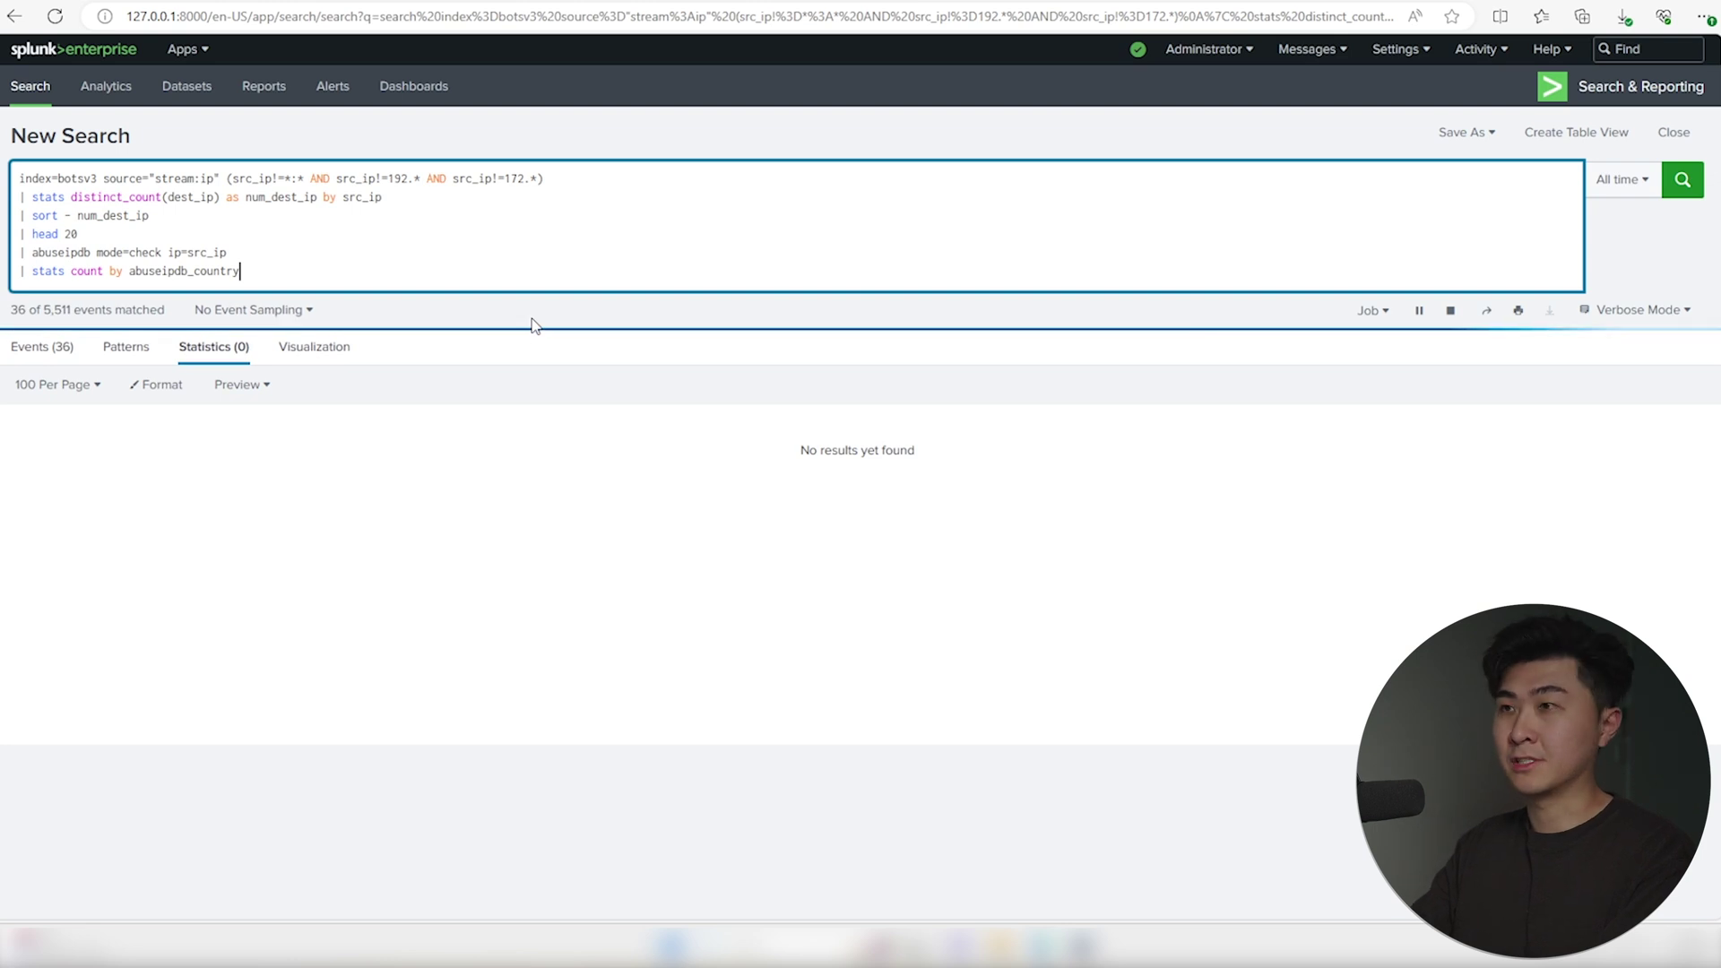
pyautogui.click(1467, 132)
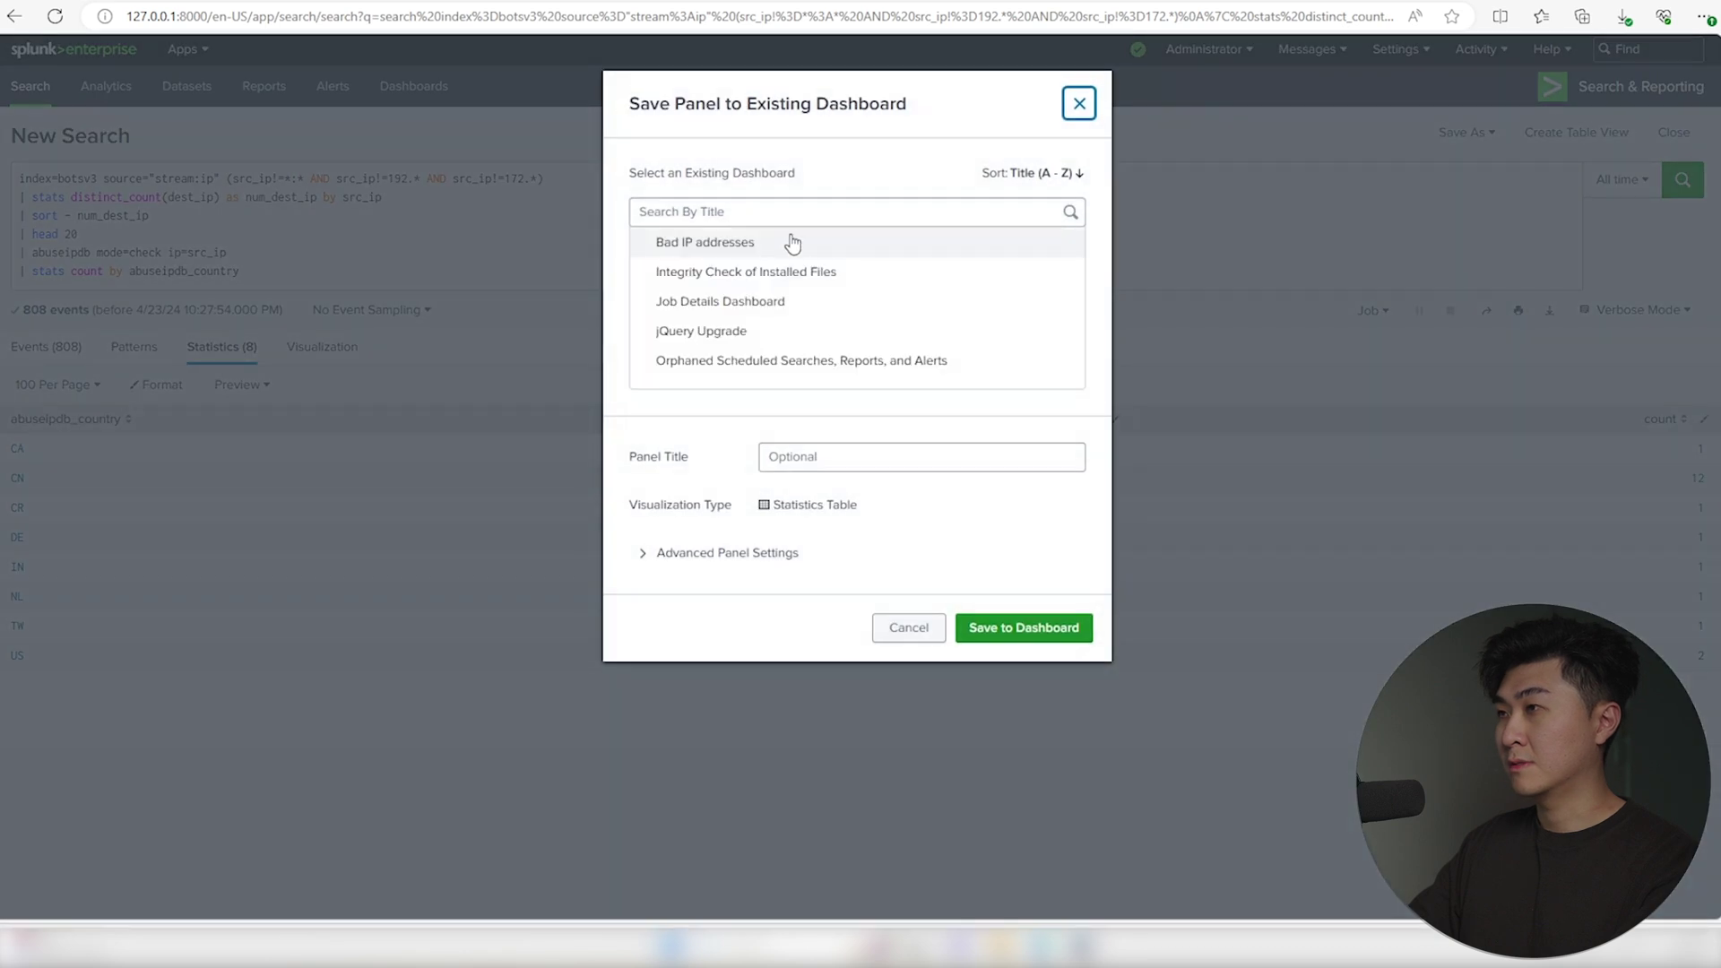
pyautogui.click(792, 243)
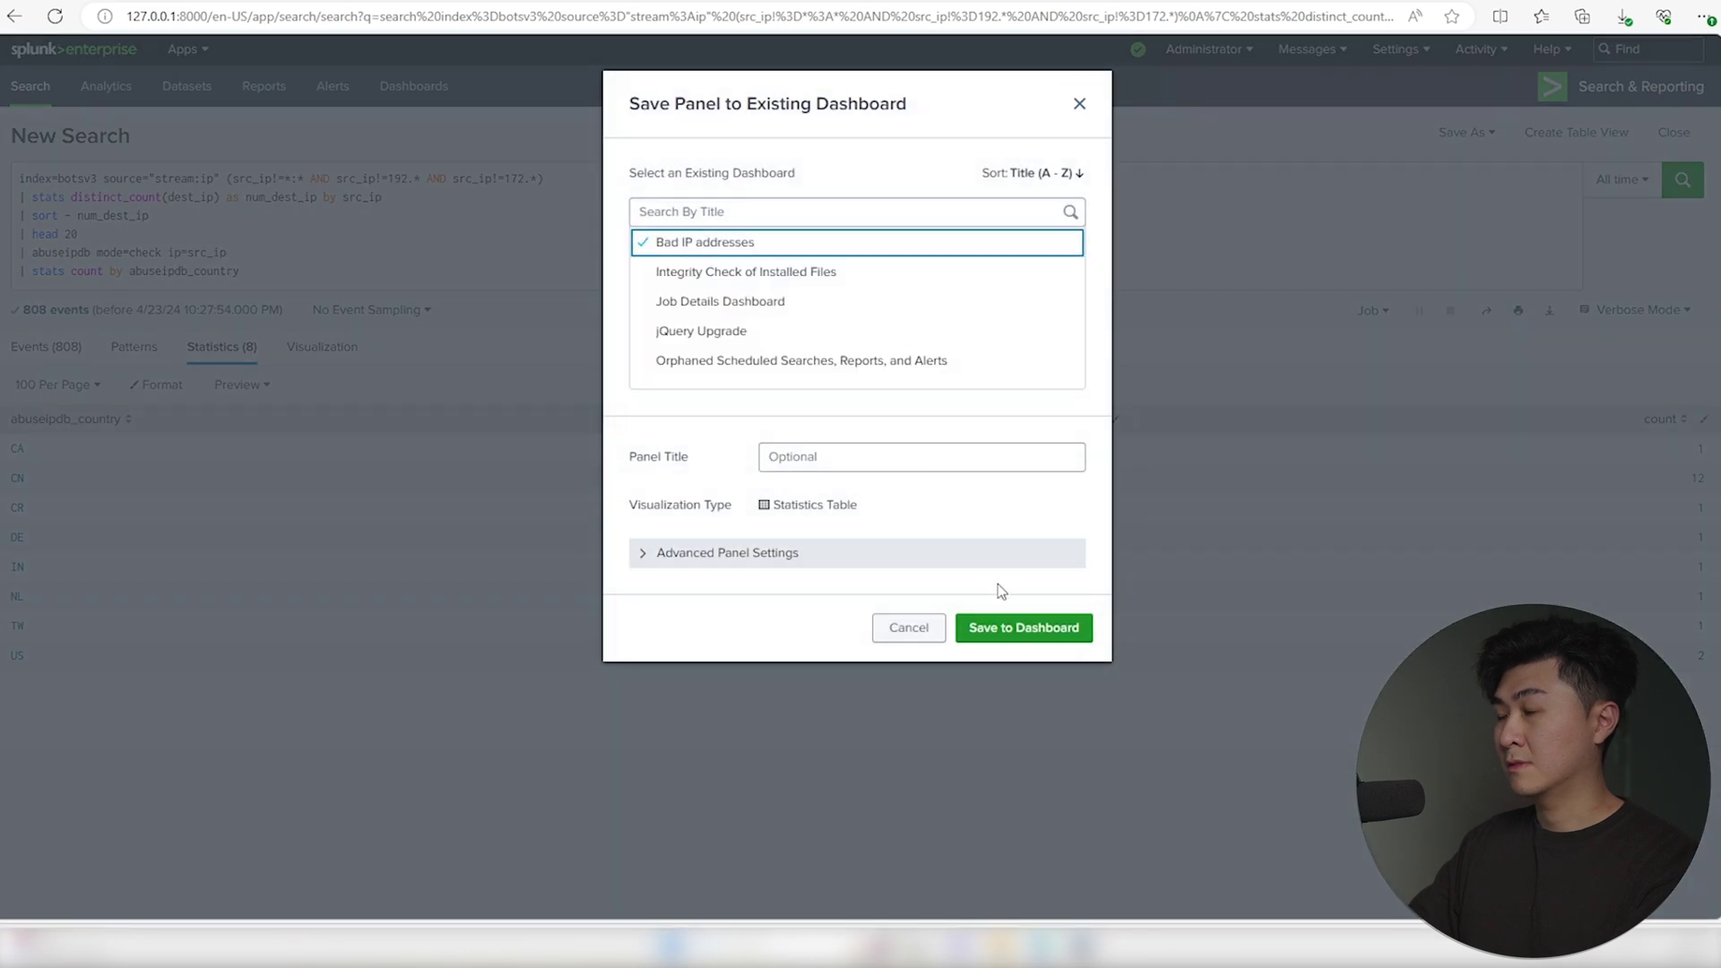
pyautogui.click(1024, 626)
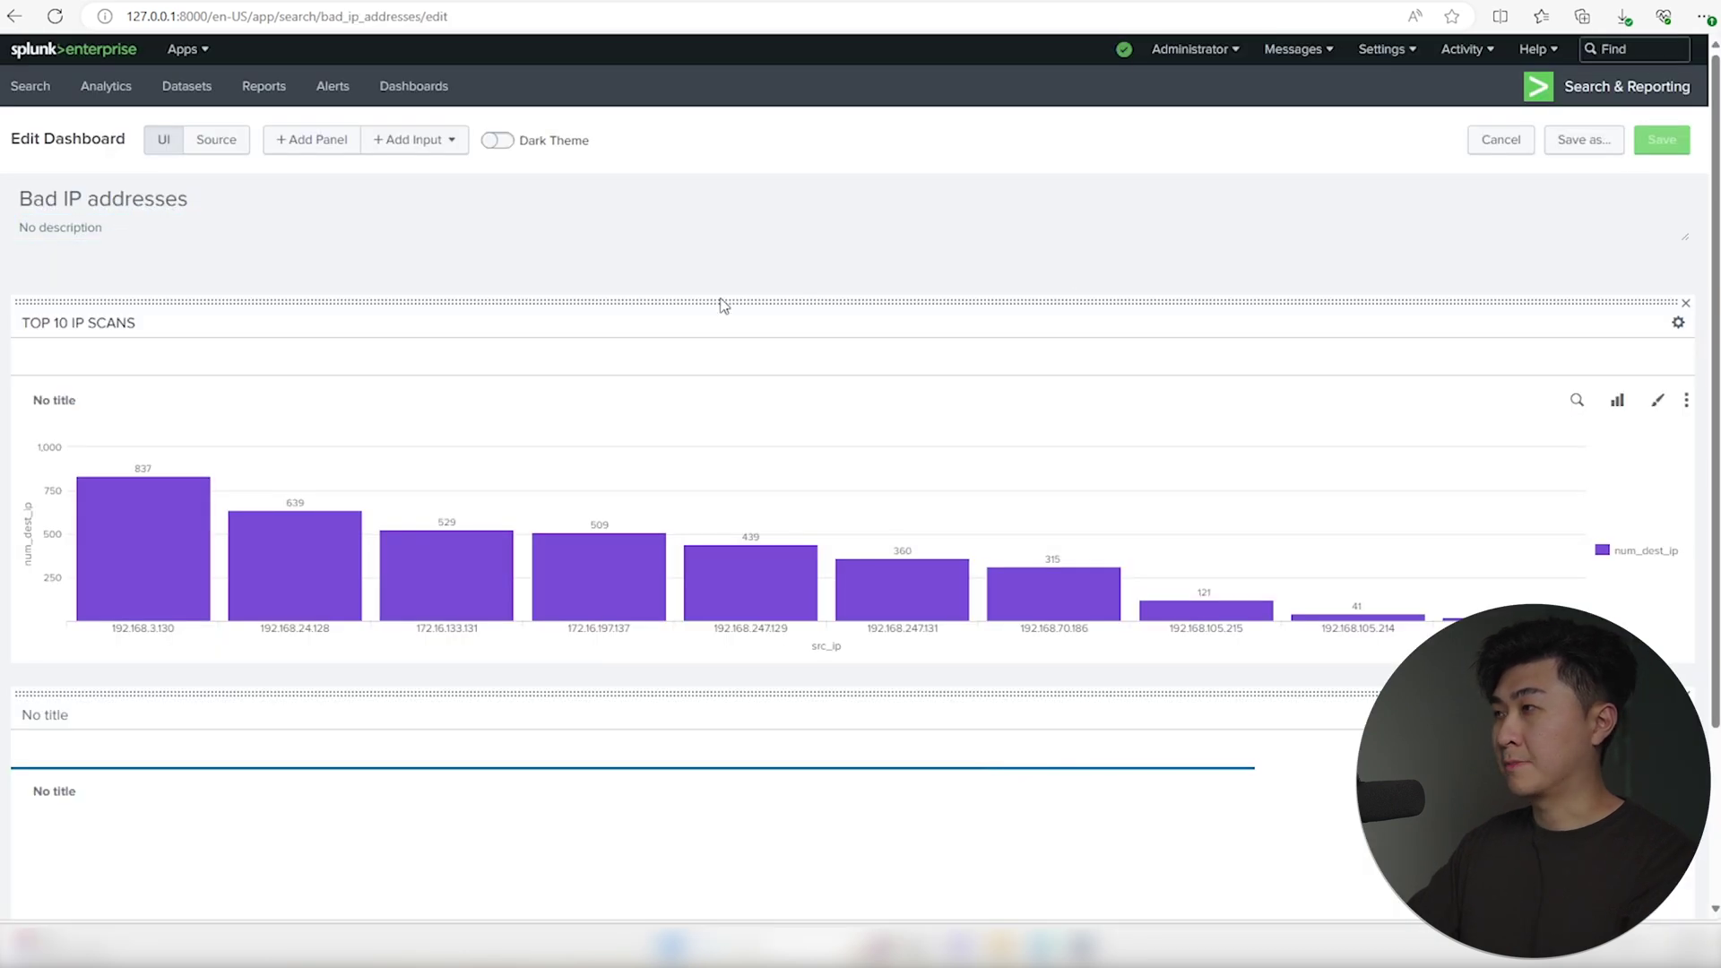
# Replace the chart panel's search with the top 20 public IPs query and apply it
pyautogui.click(1579, 401)
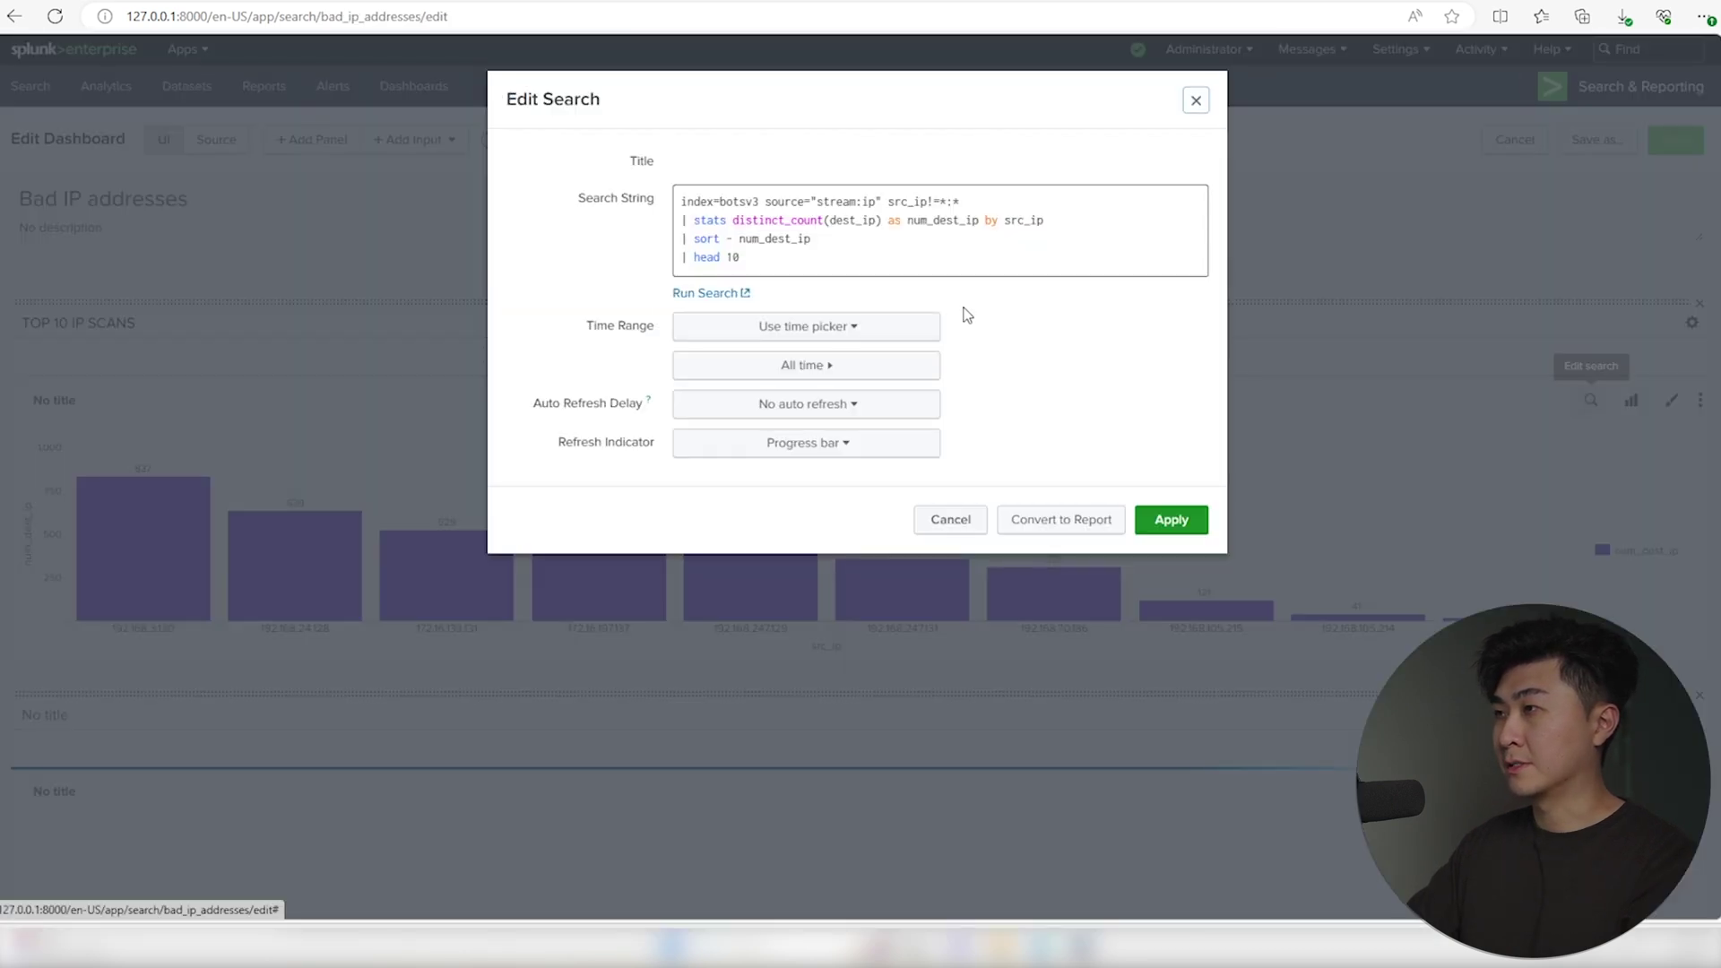
pyautogui.click(888, 250)
pyautogui.hotkey('ctrl', 'a')
pyautogui.write('index=botsv3 source="stream:ip" (src_ip!=*:* AND src_ip!=192.* AND src_ip!=172.*) | stats distinct_count(dest_ip) as num_dest_ip by src_ip | sort - num_dest_ip | head 20')
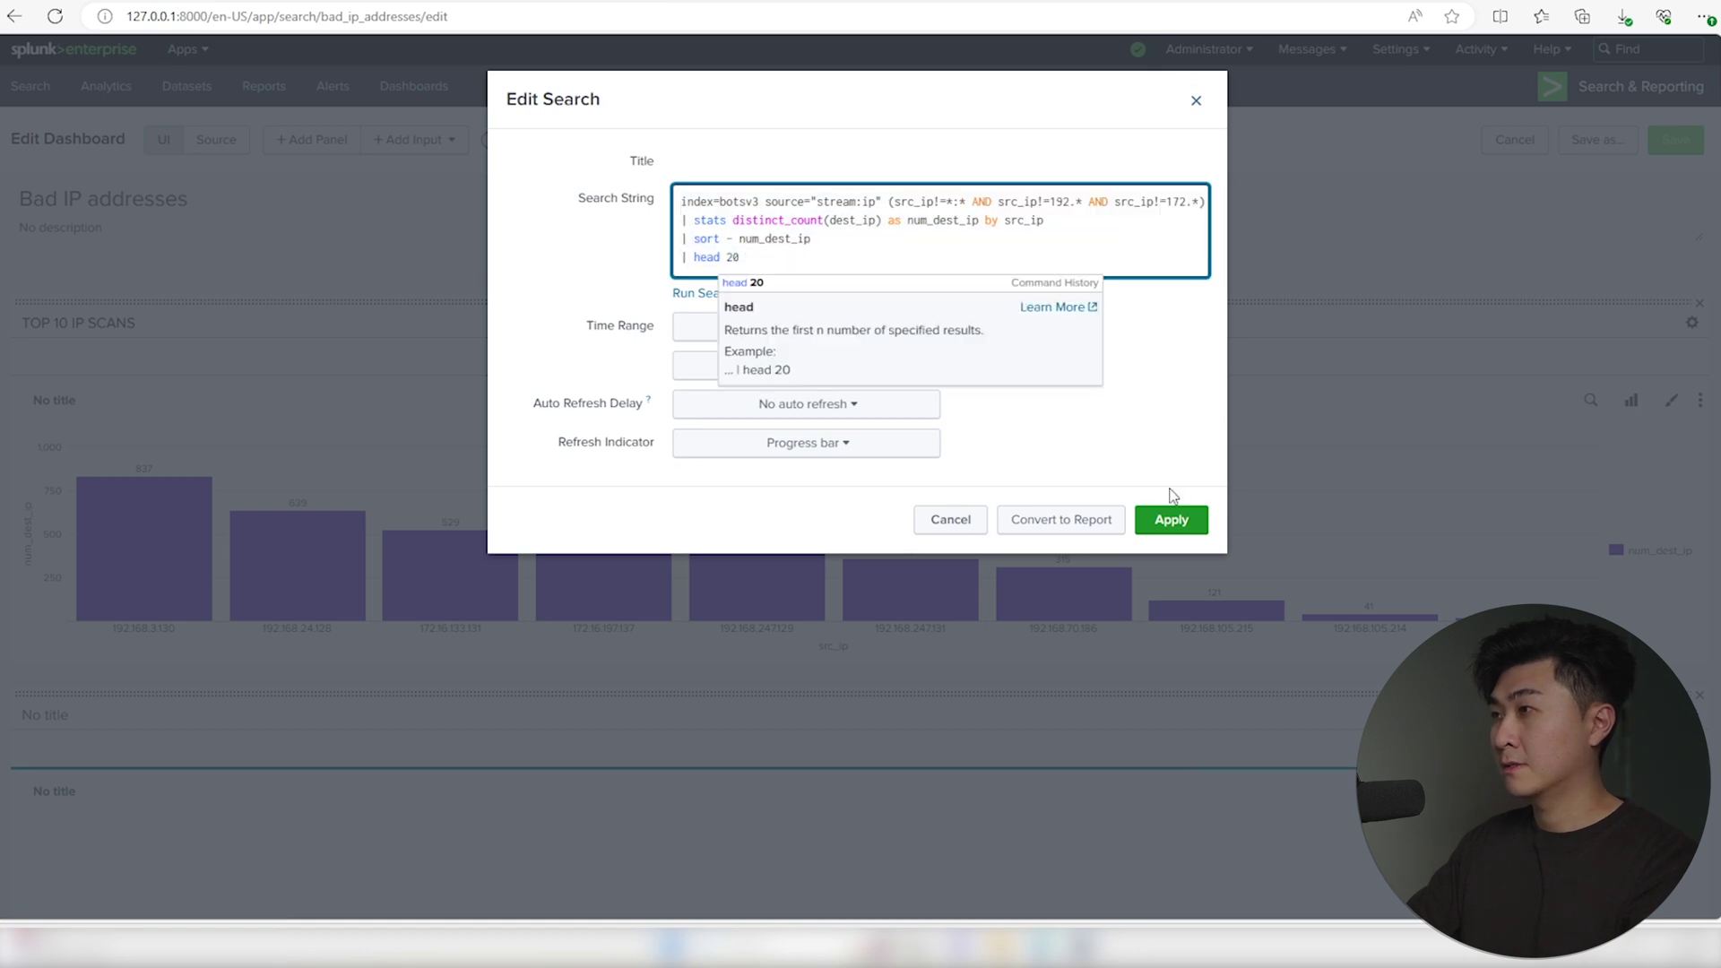
pyautogui.click(1171, 521)
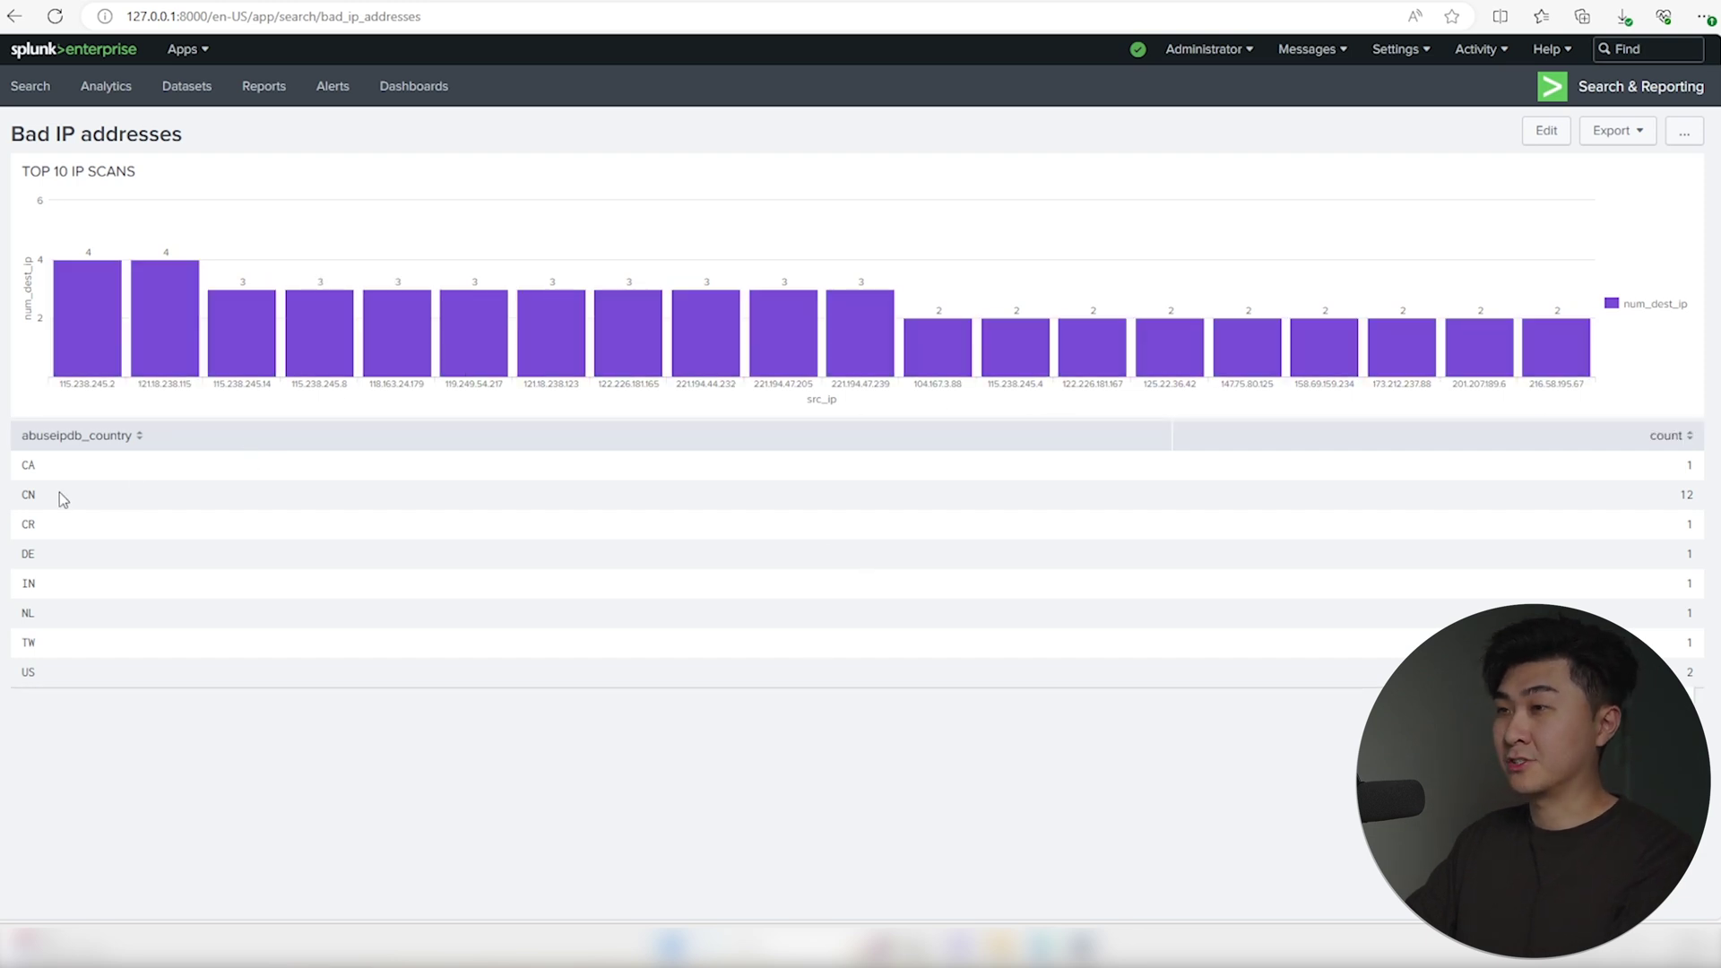
# Highlight CN in the dashboard's country table and go back to the search page
pyautogui.moveTo(29, 496); pyautogui.dragTo(20, 496)
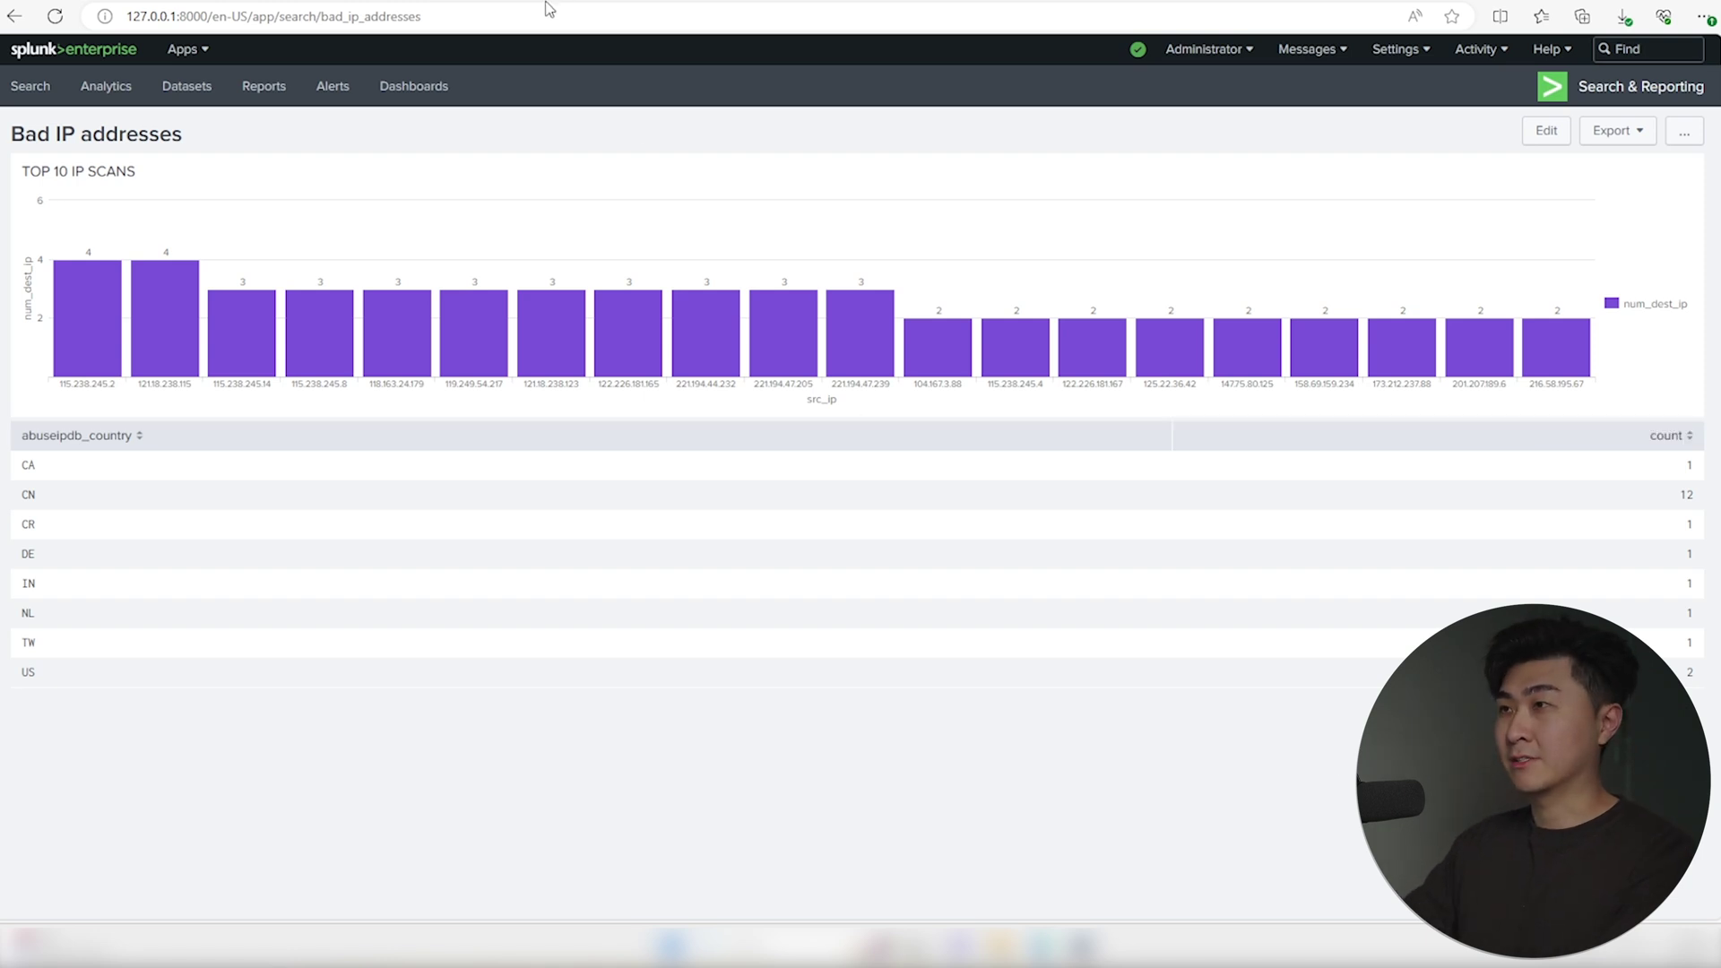
pyautogui.hotkey('alt', 'Left')
# Add a 'search abuseipdb_country = CN' filter line to the query and run it
pyautogui.click(286, 268)
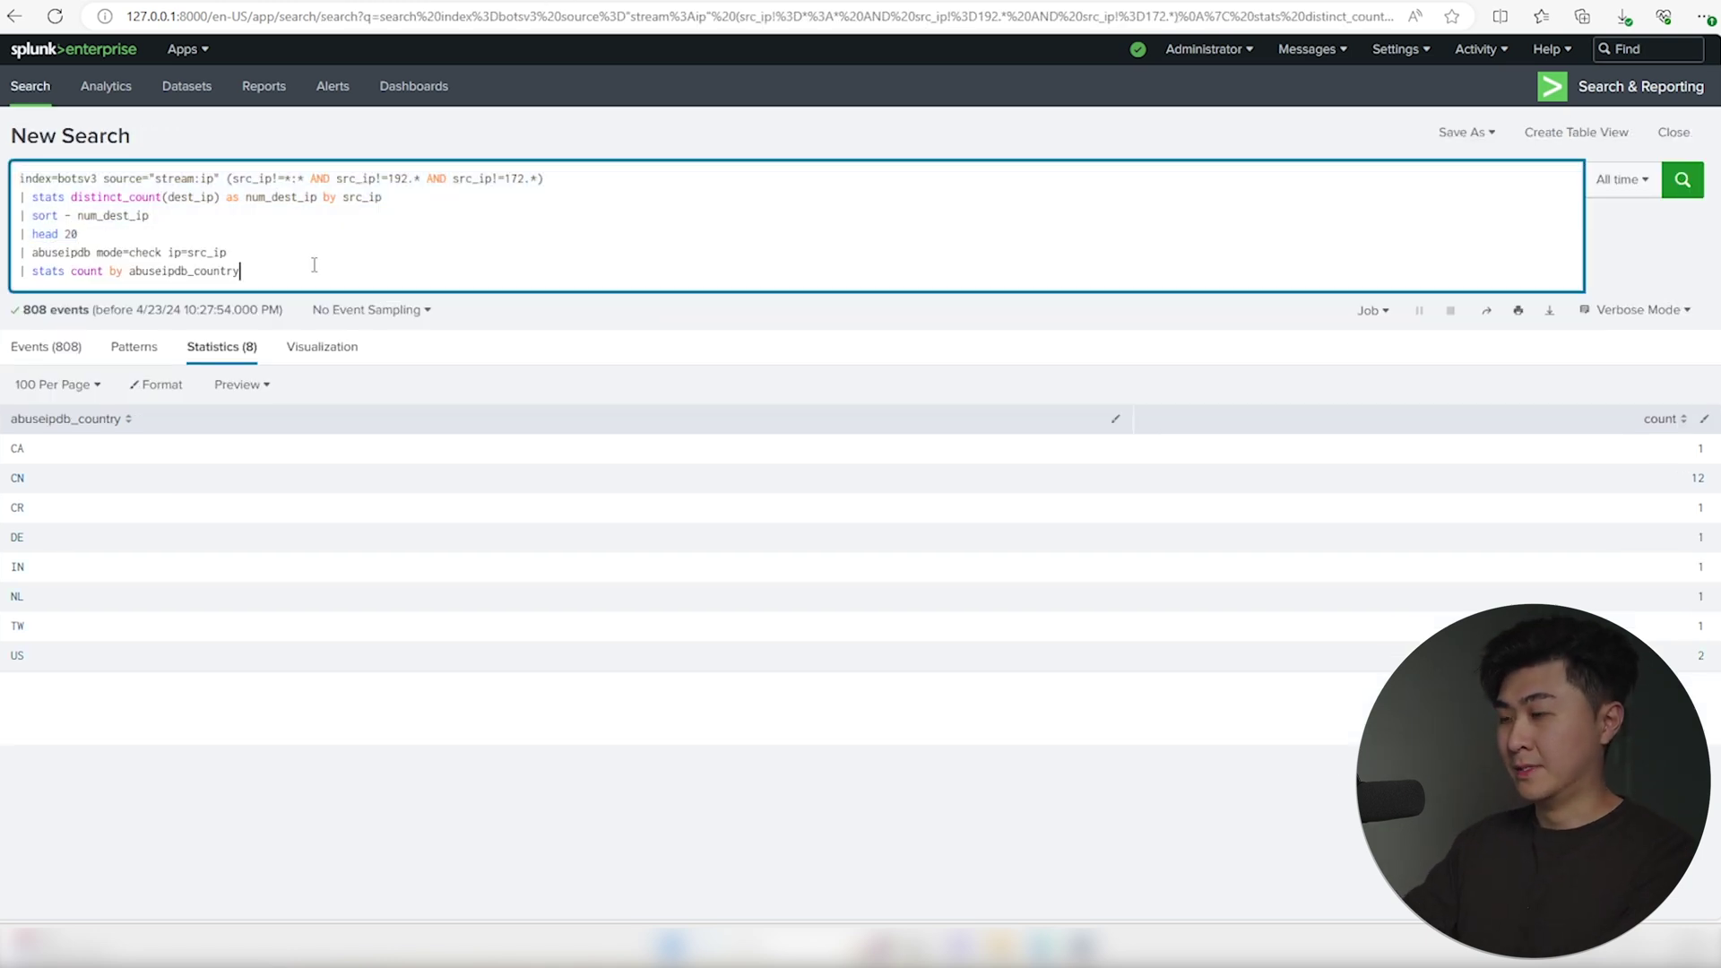
pyautogui.hotkey('shift', 'Return')
pyautogui.write('| search abuse')
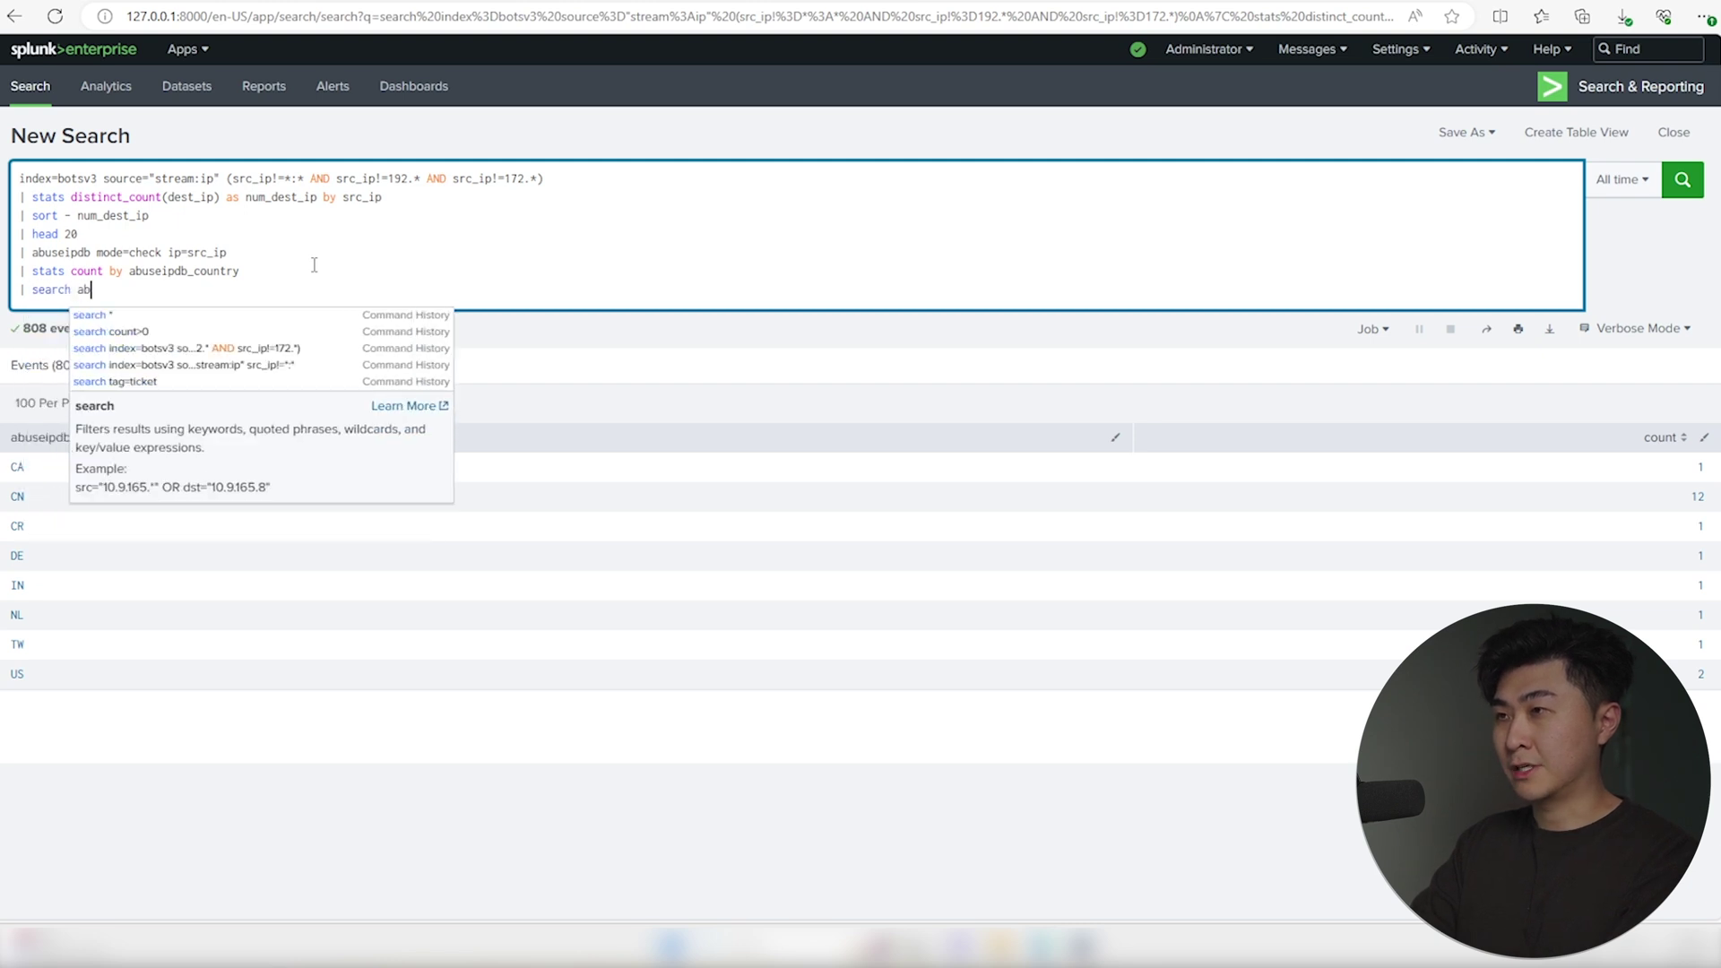
pyautogui.write('ipdb_country = CN')
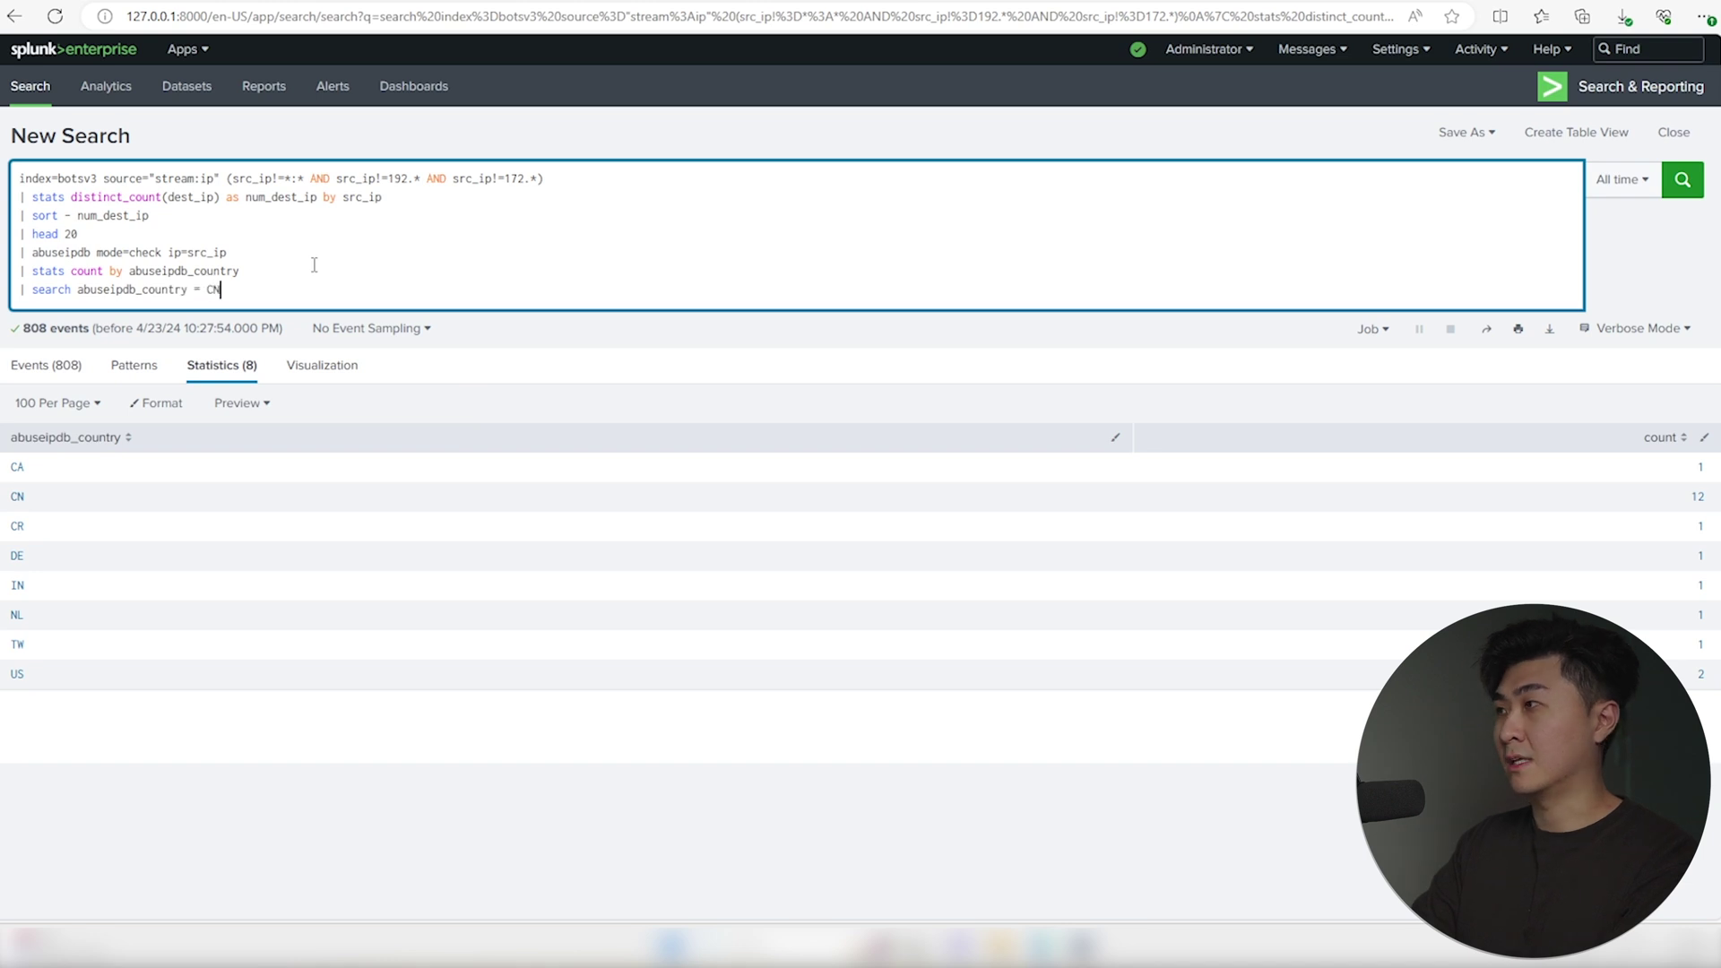
pyautogui.press('Return')
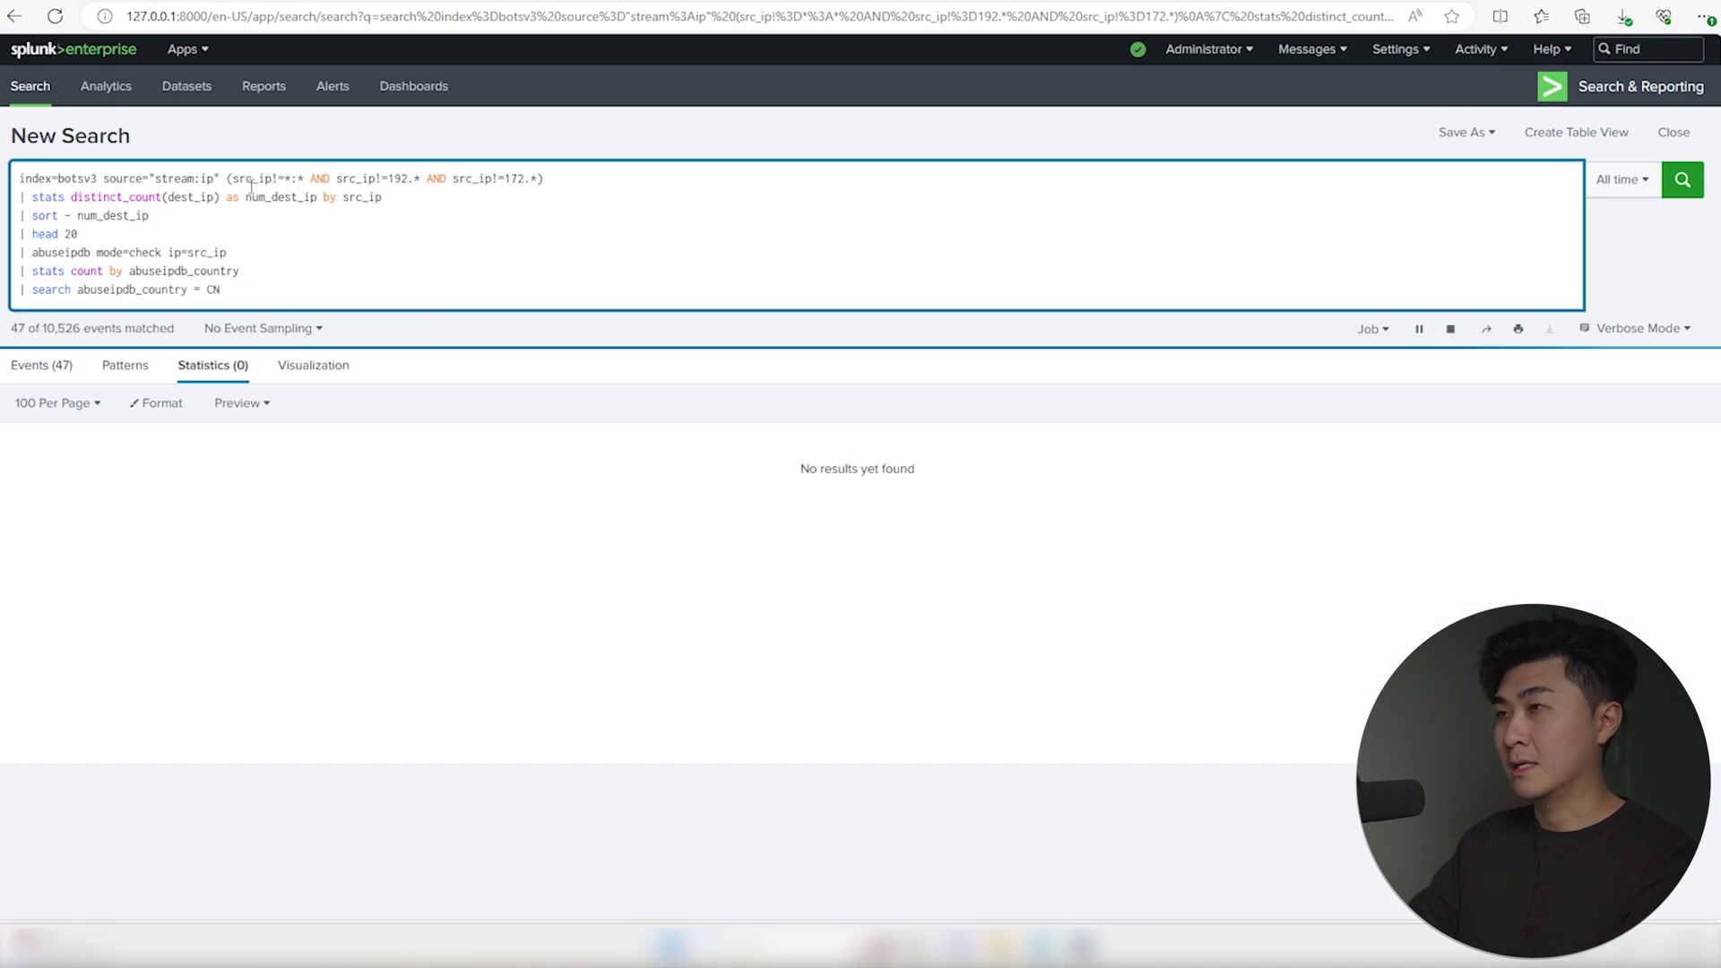
# Remove the stats count by country line and rerun the CN-filtered search
pyautogui.tripleClick(253, 270)
pyautogui.press('BackSpace')
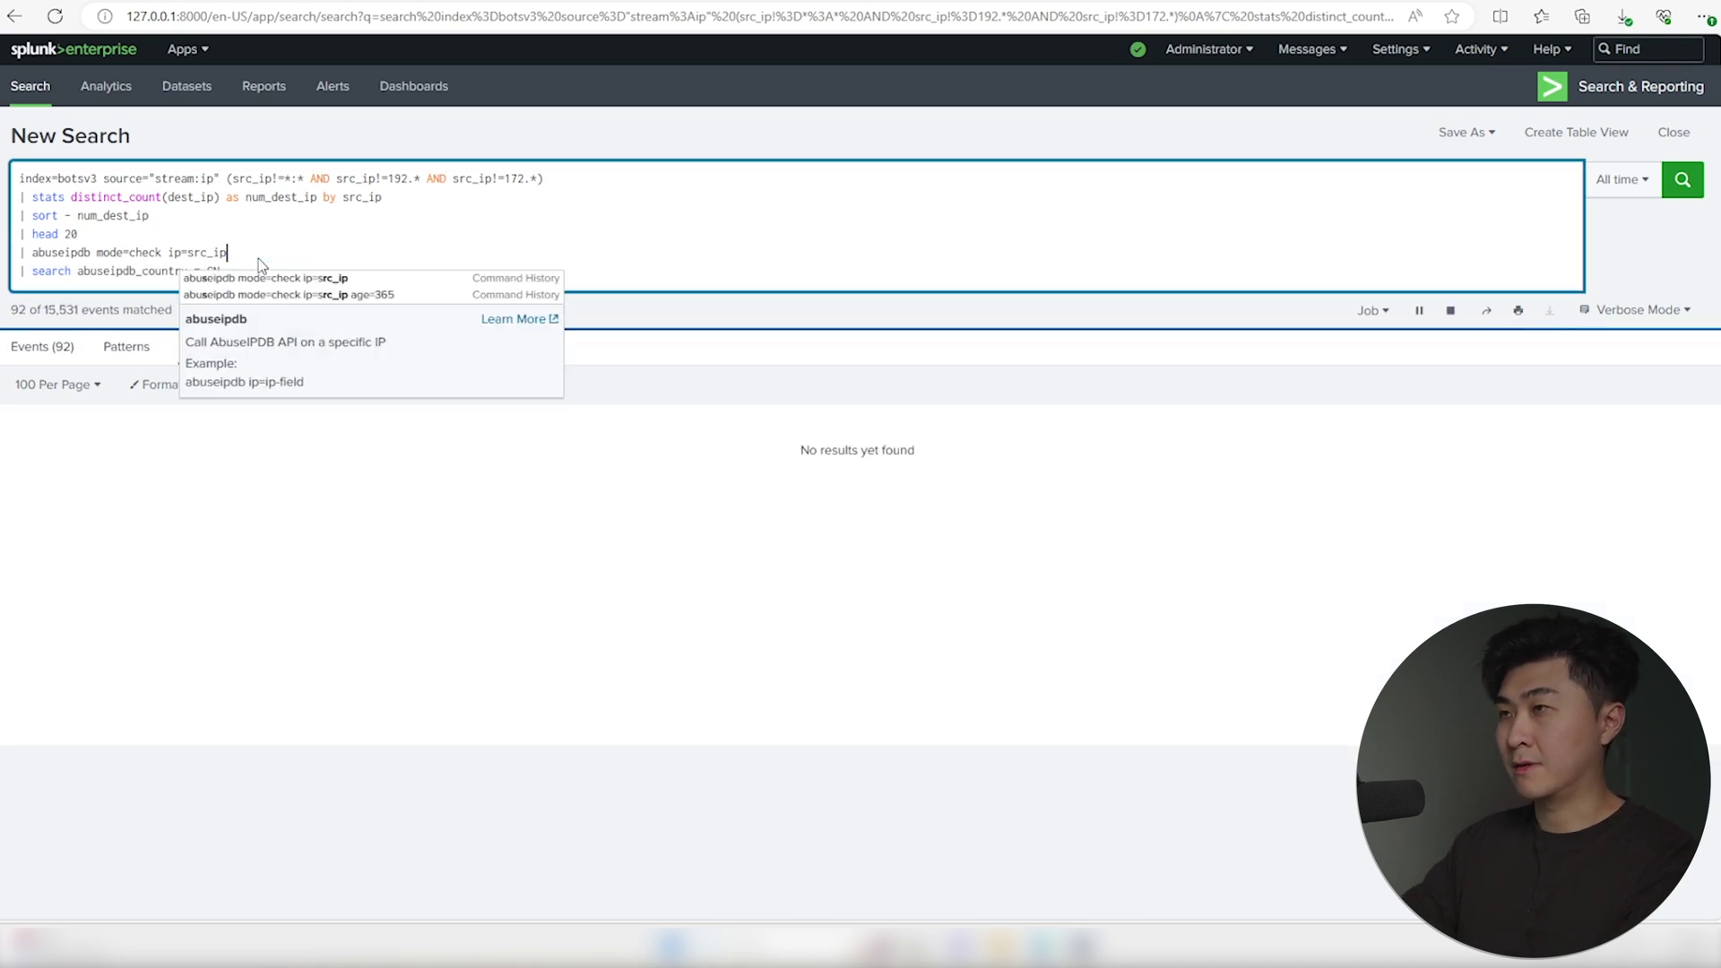
pyautogui.press('Return')
pyautogui.press('Return')
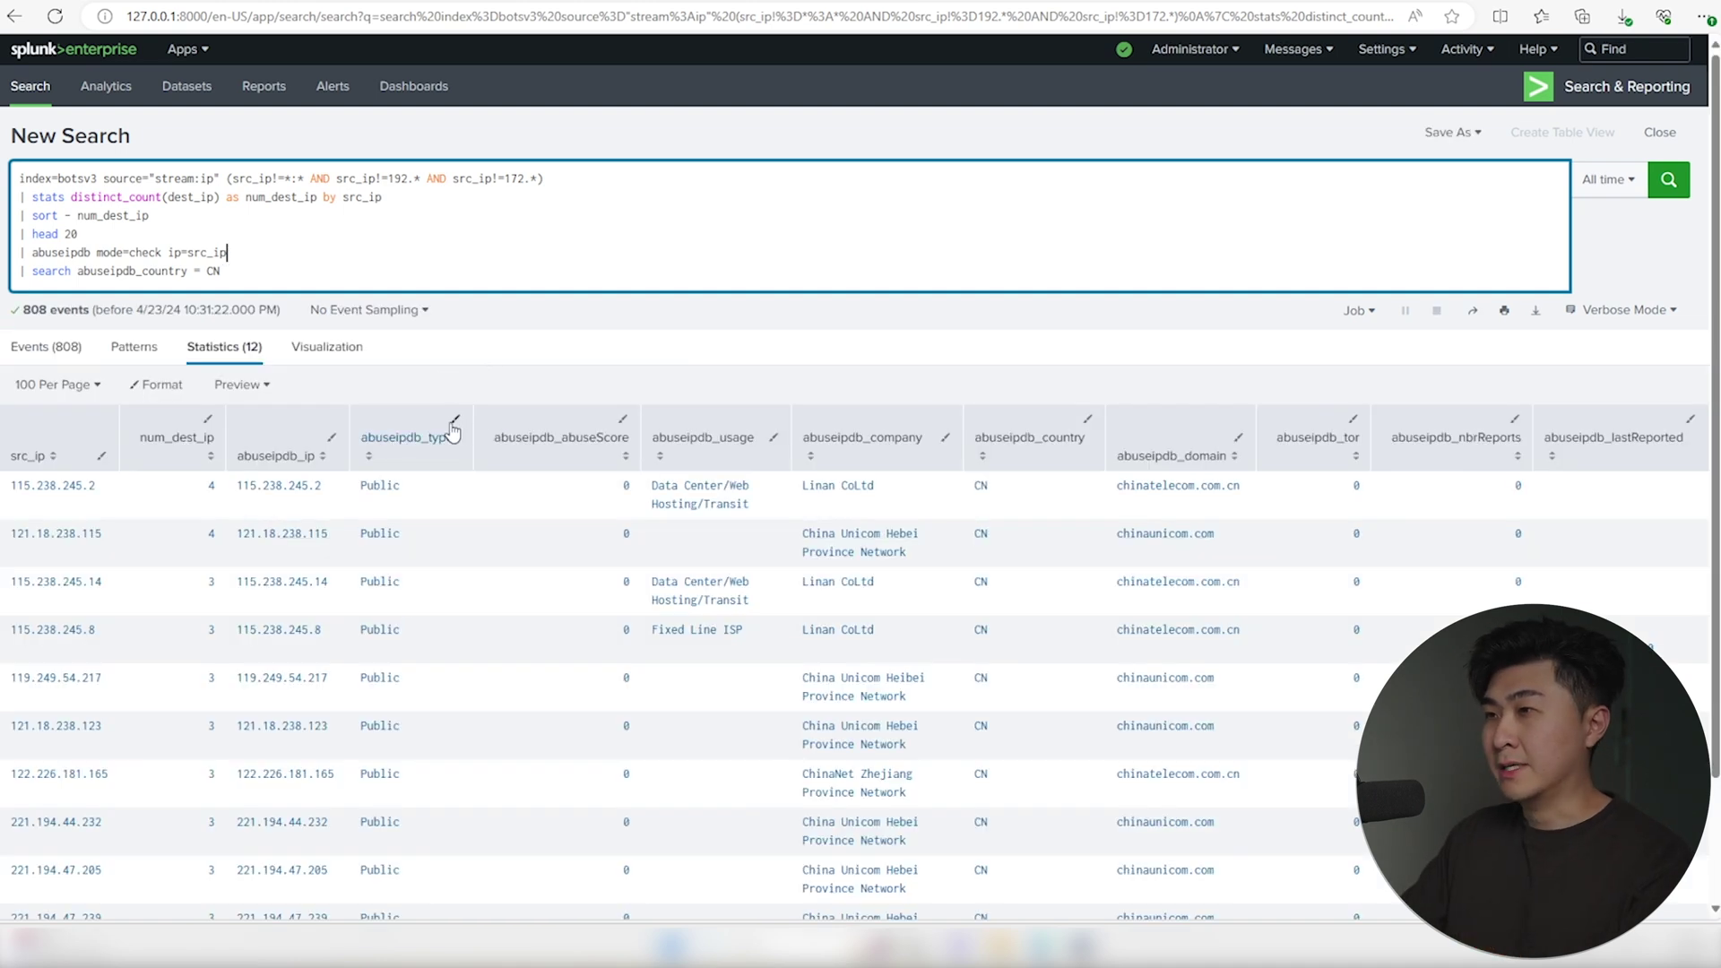
pyautogui.scroll(-2, 453, 428)
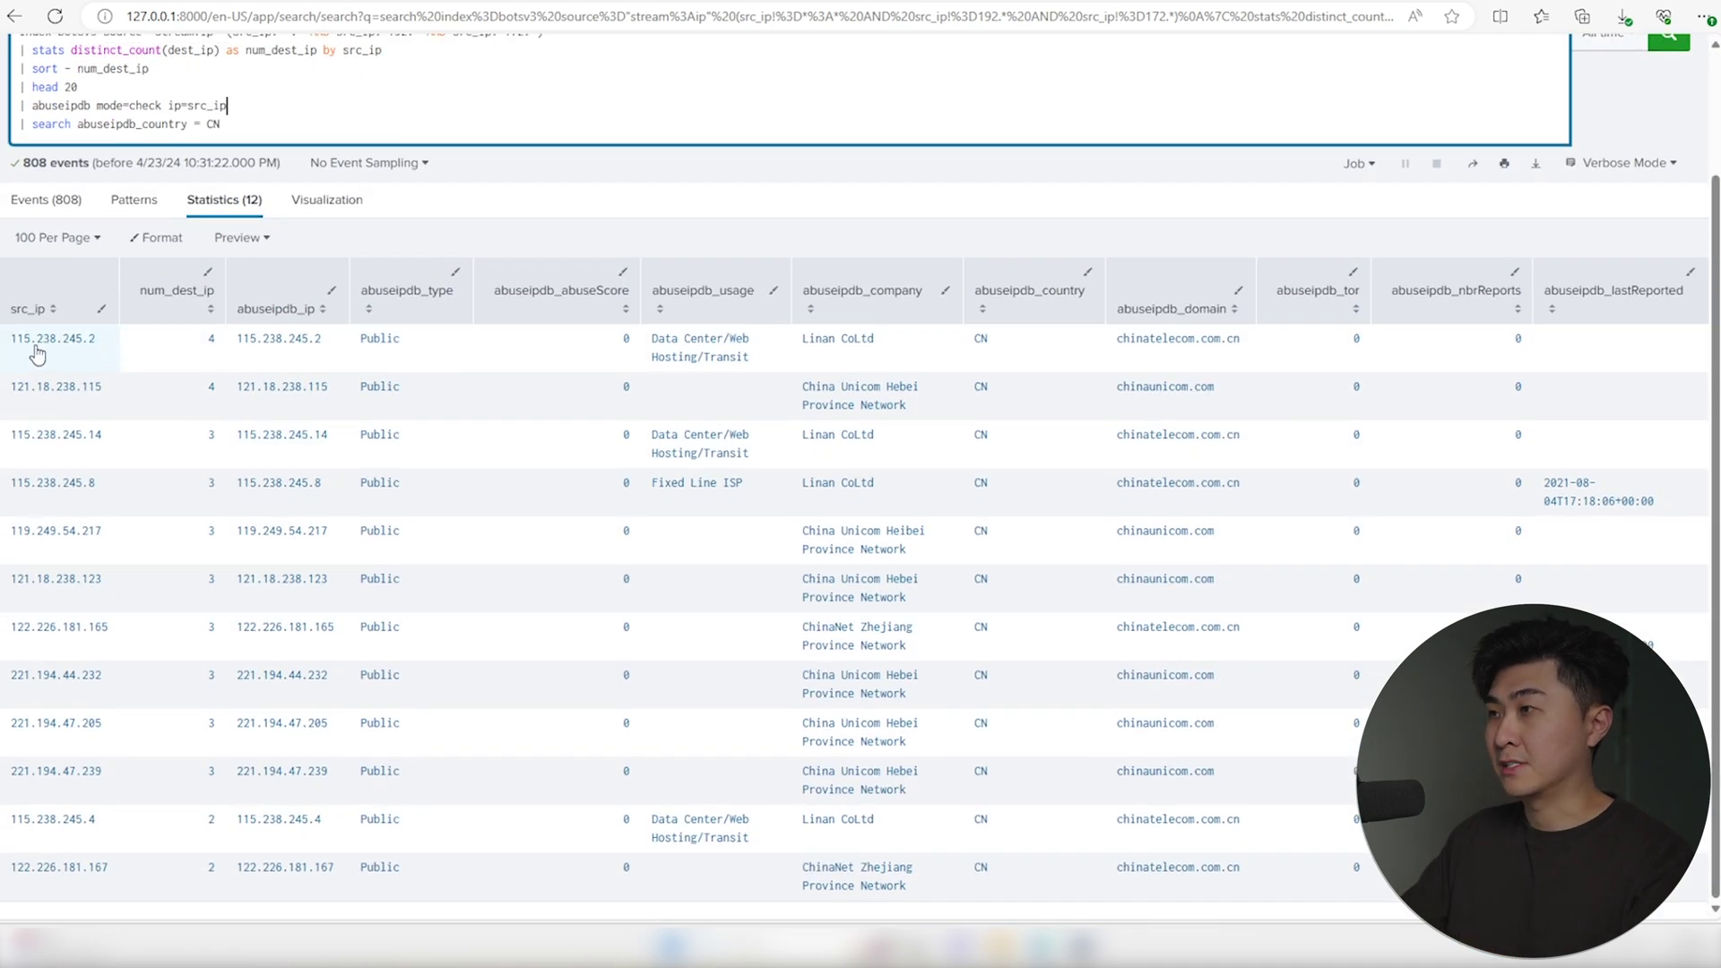
pyautogui.scroll(3, 1169, 403)
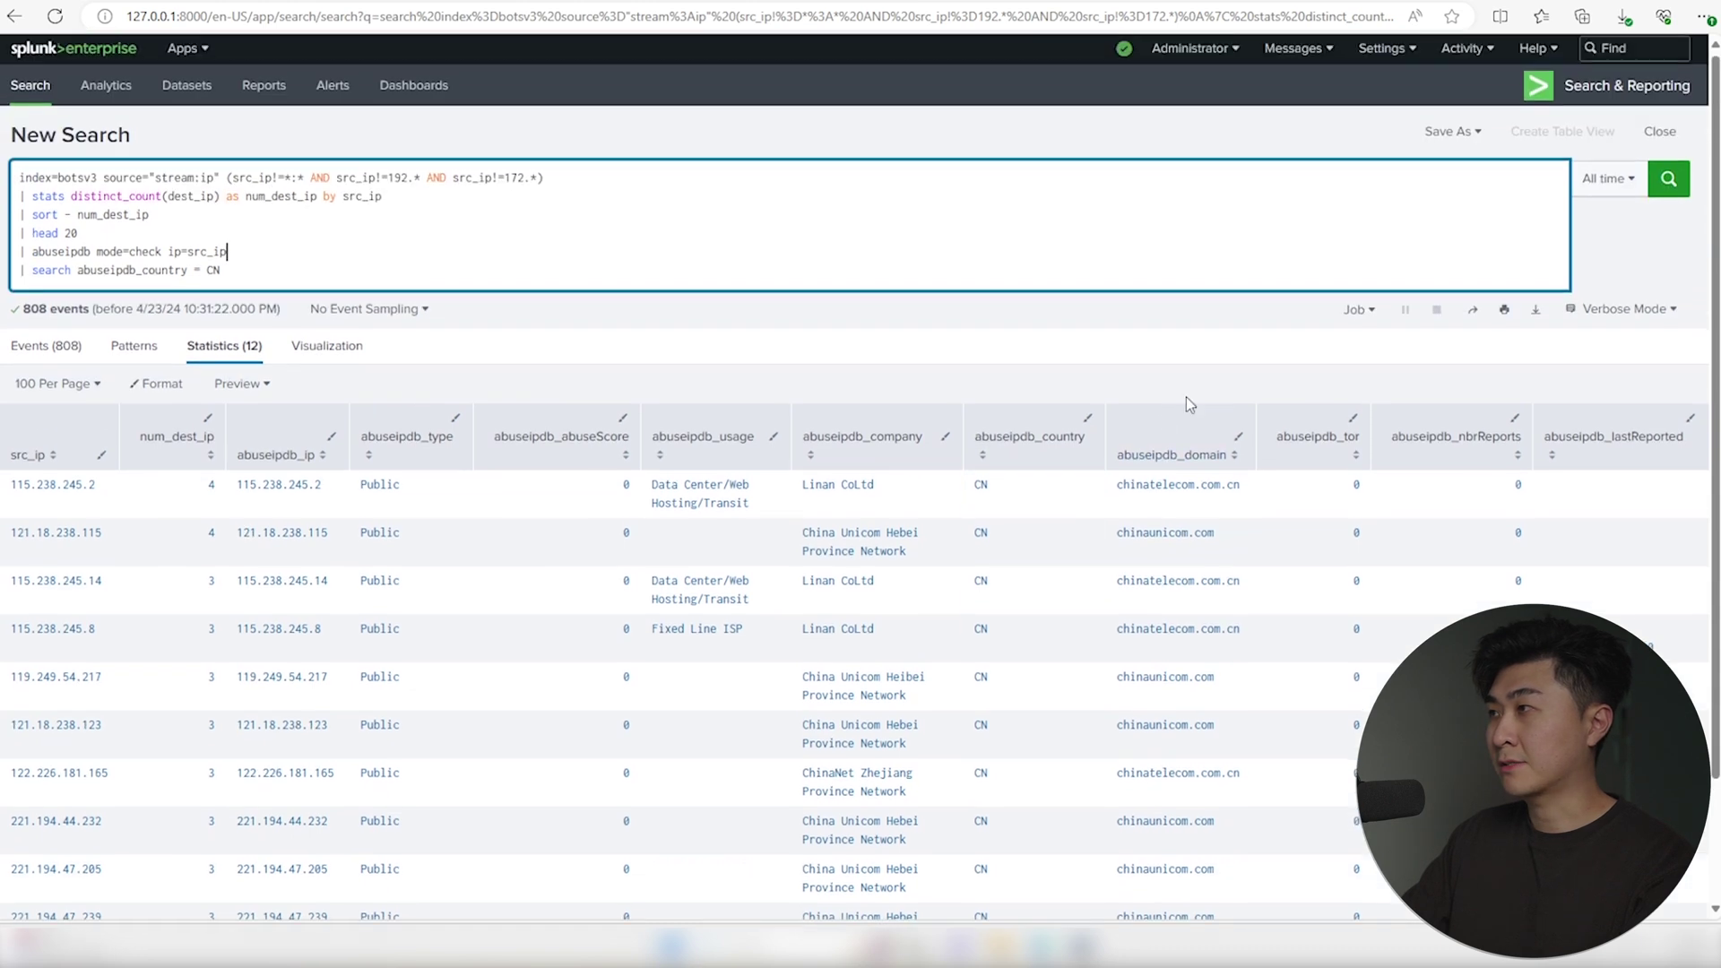
pyautogui.click(1452, 132)
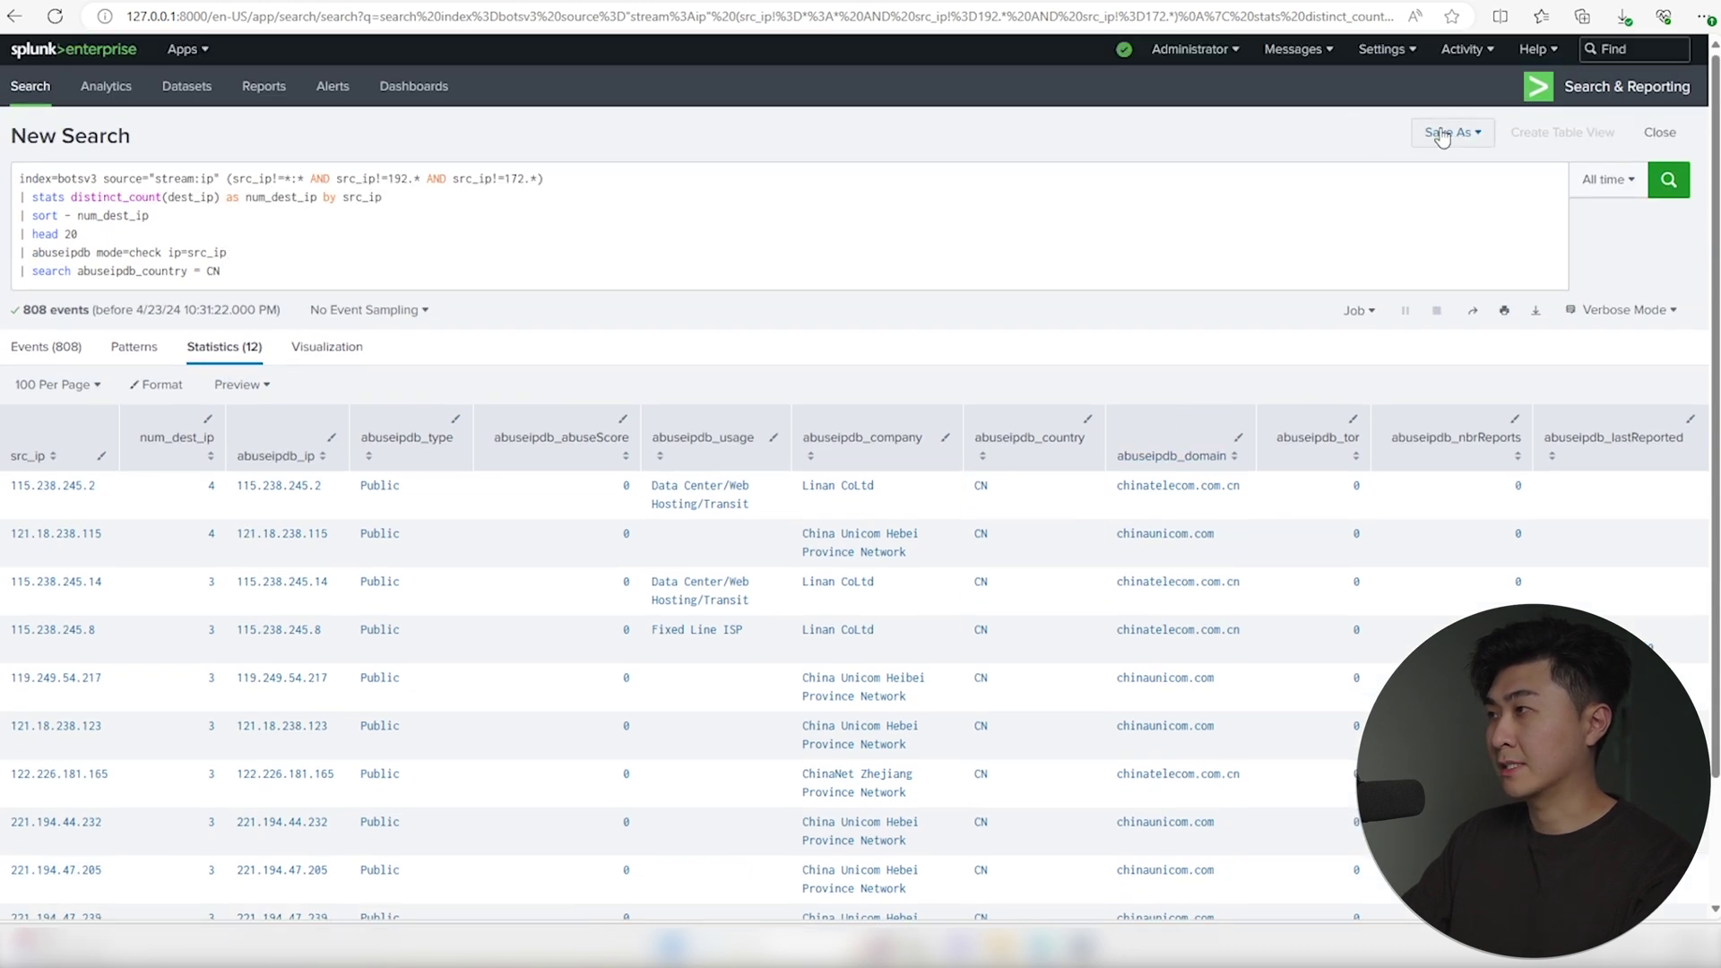
# Save the China search as an alert titled CHINA TRAFFIC on a Run every hour schedule
pyautogui.click(1453, 133)
pyautogui.click(1403, 197)
pyautogui.write('CHINA TRAFFIC')
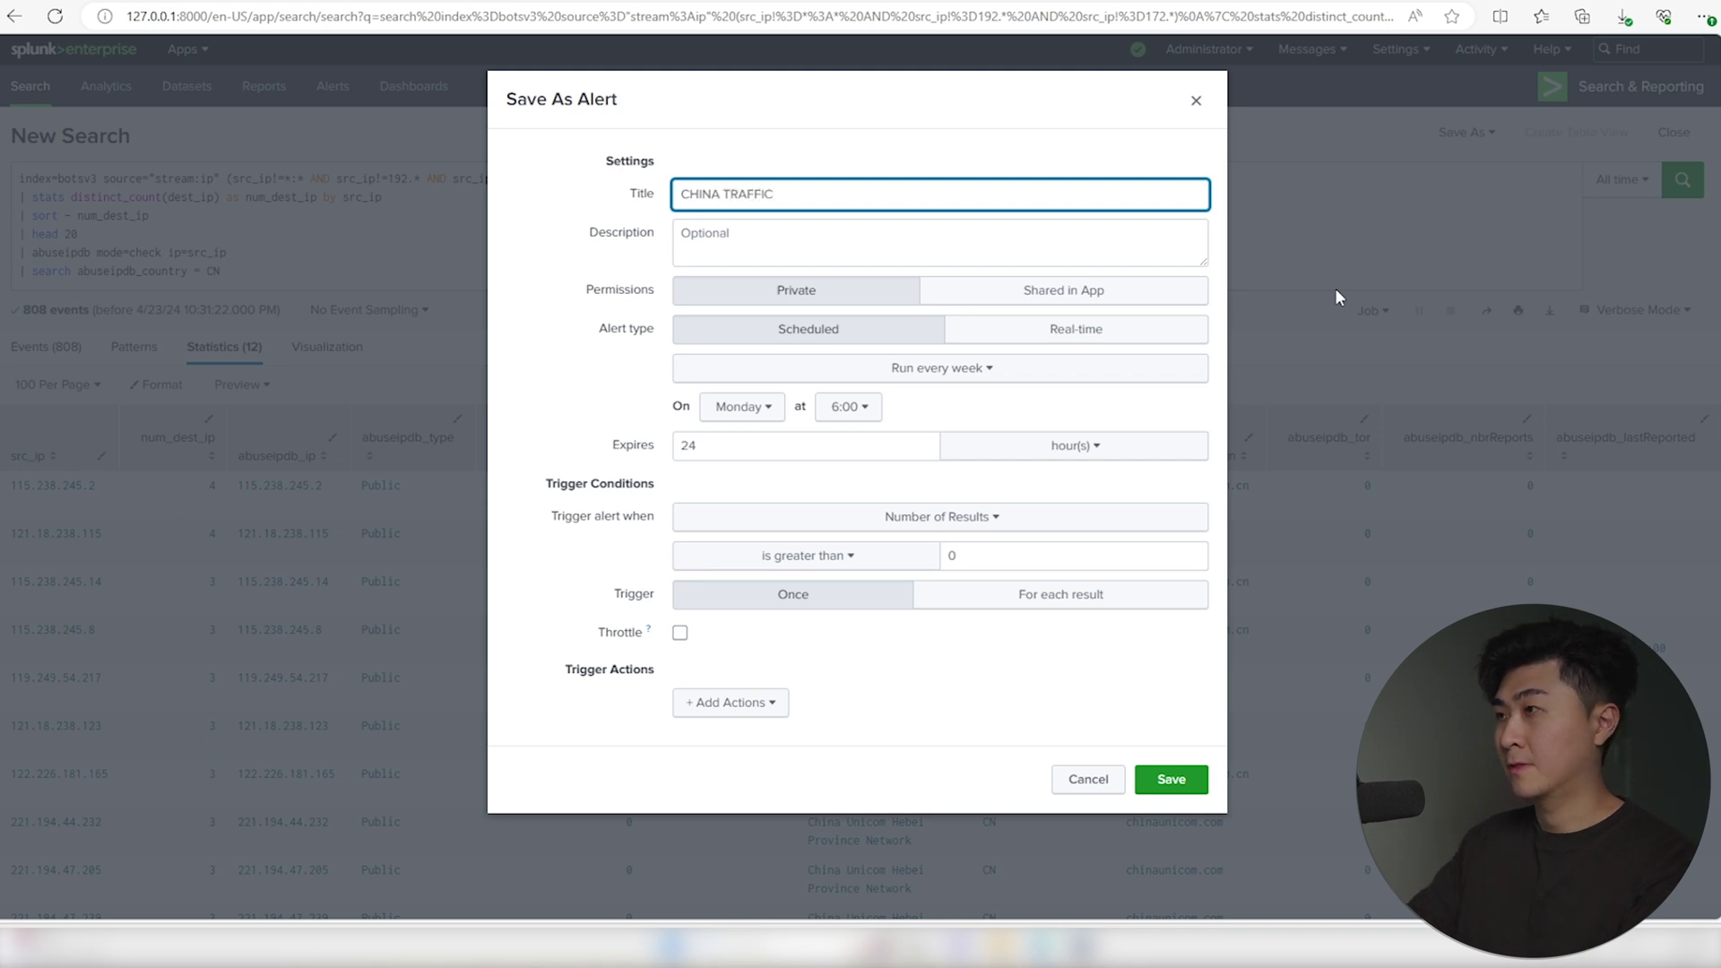
pyautogui.click(941, 366)
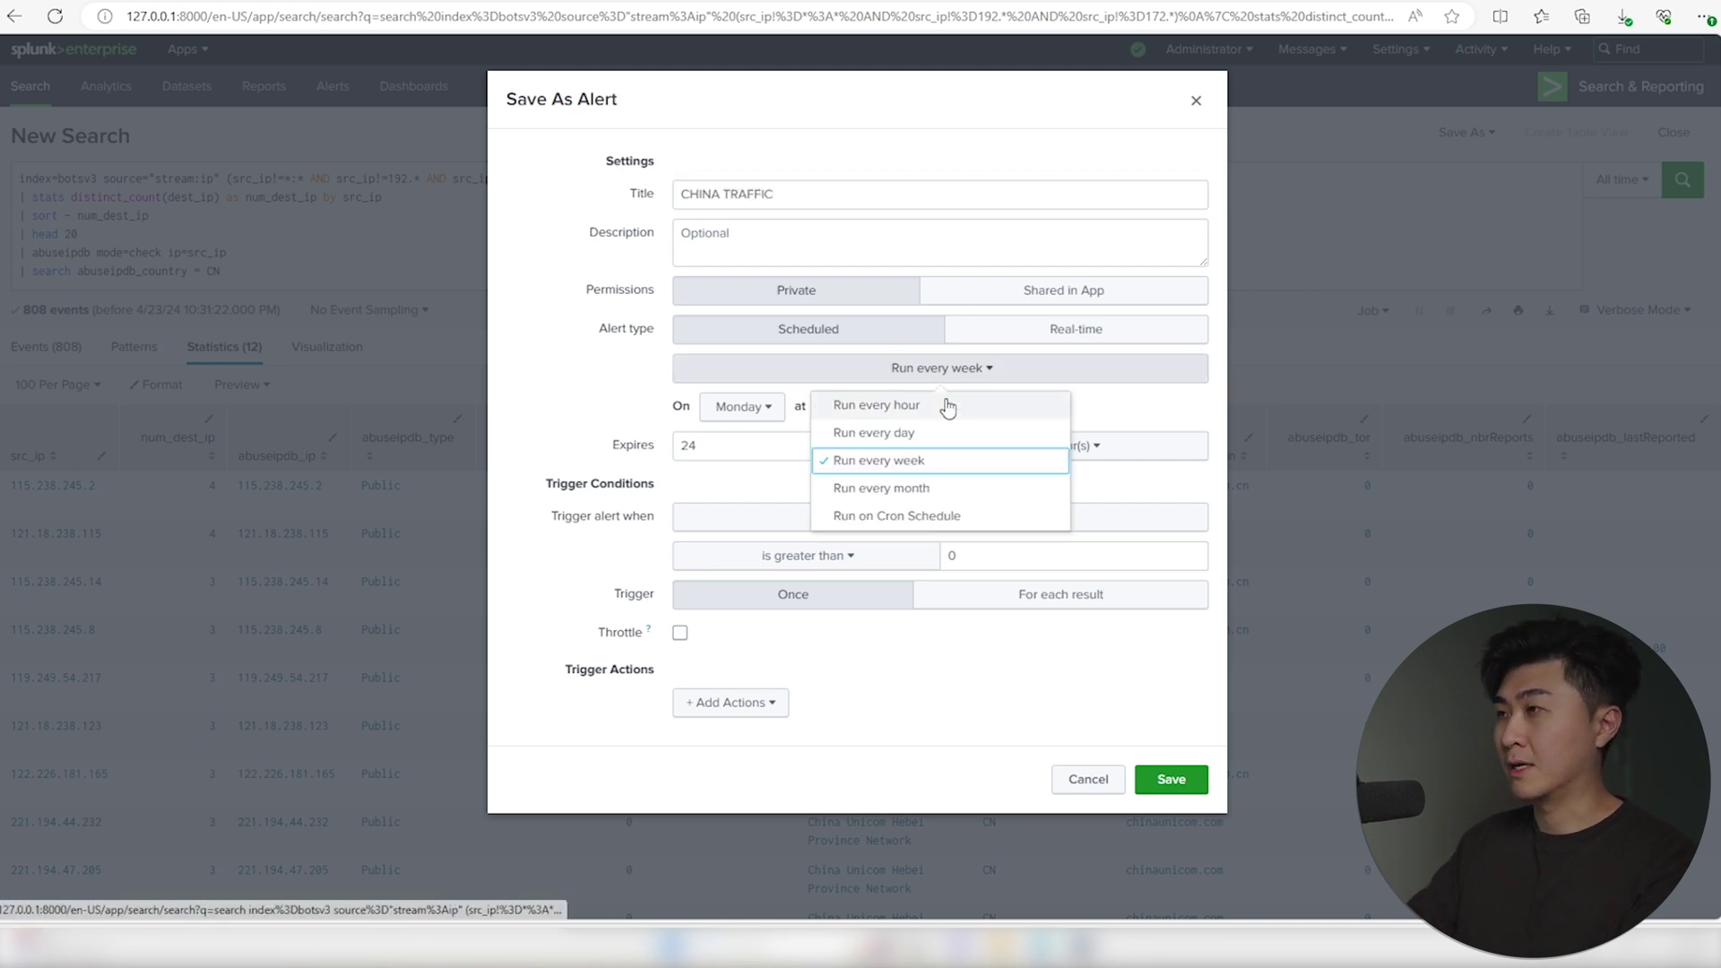
pyautogui.click(941, 407)
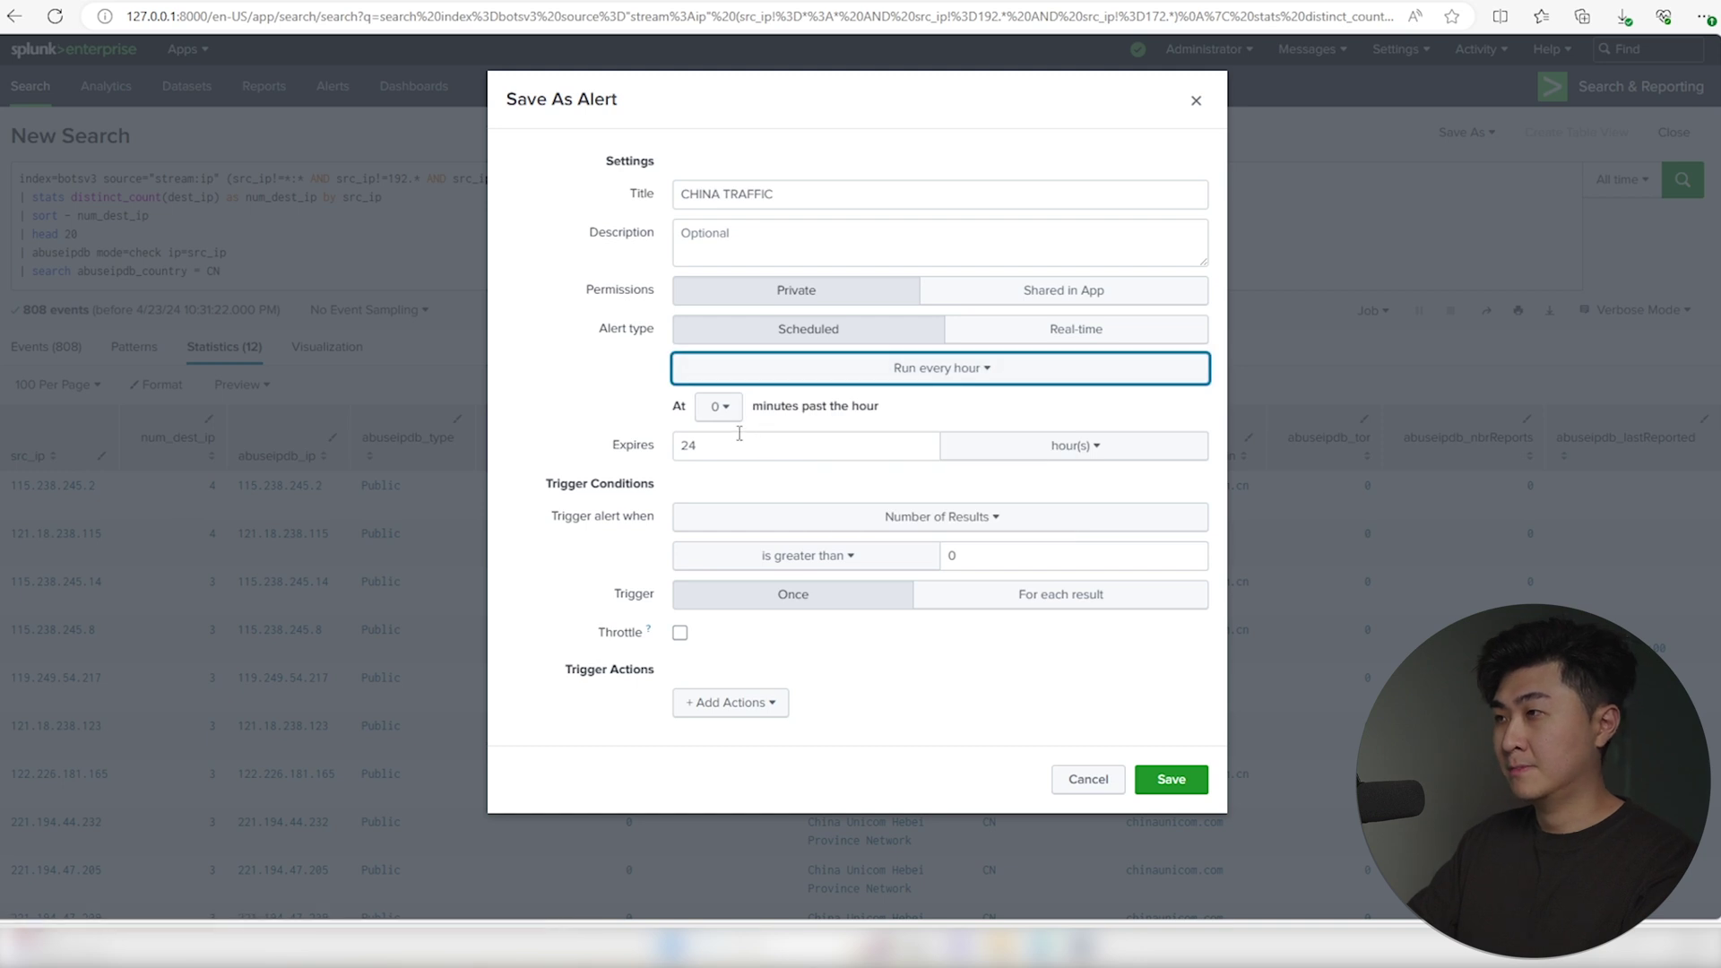
pyautogui.click(709, 706)
pyautogui.scroll(-4, 657, 595)
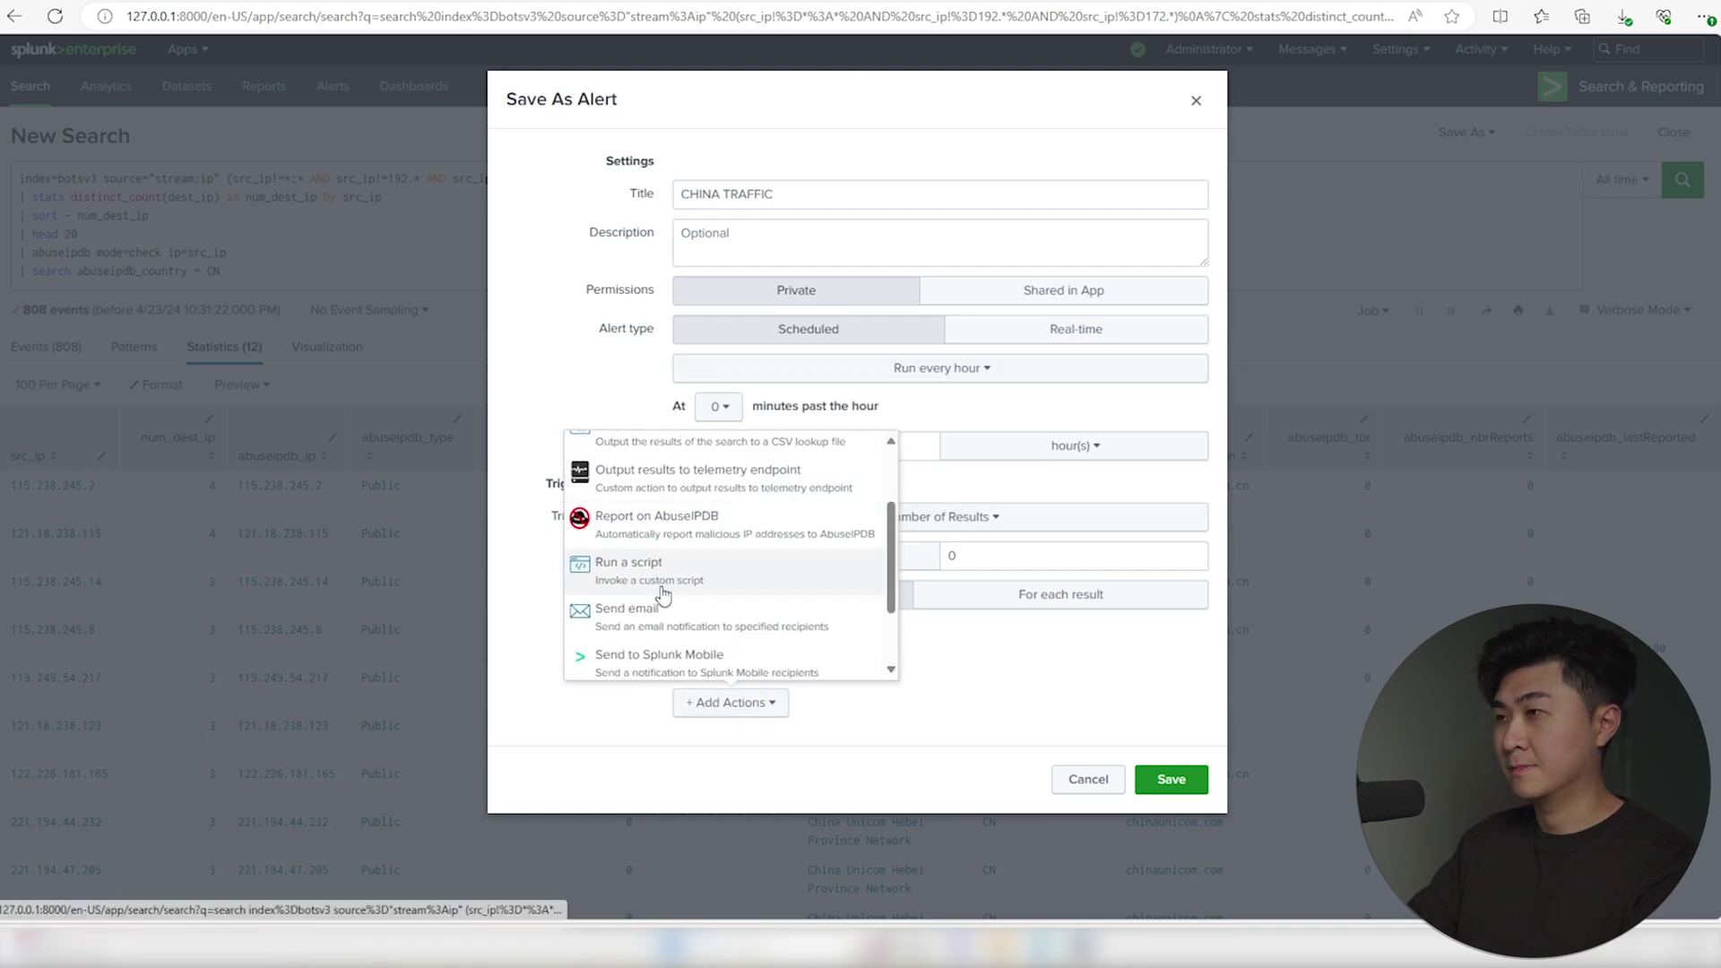
# Add a Send email trigger action to the CHINA TRAFFIC alert
pyautogui.click(658, 587)
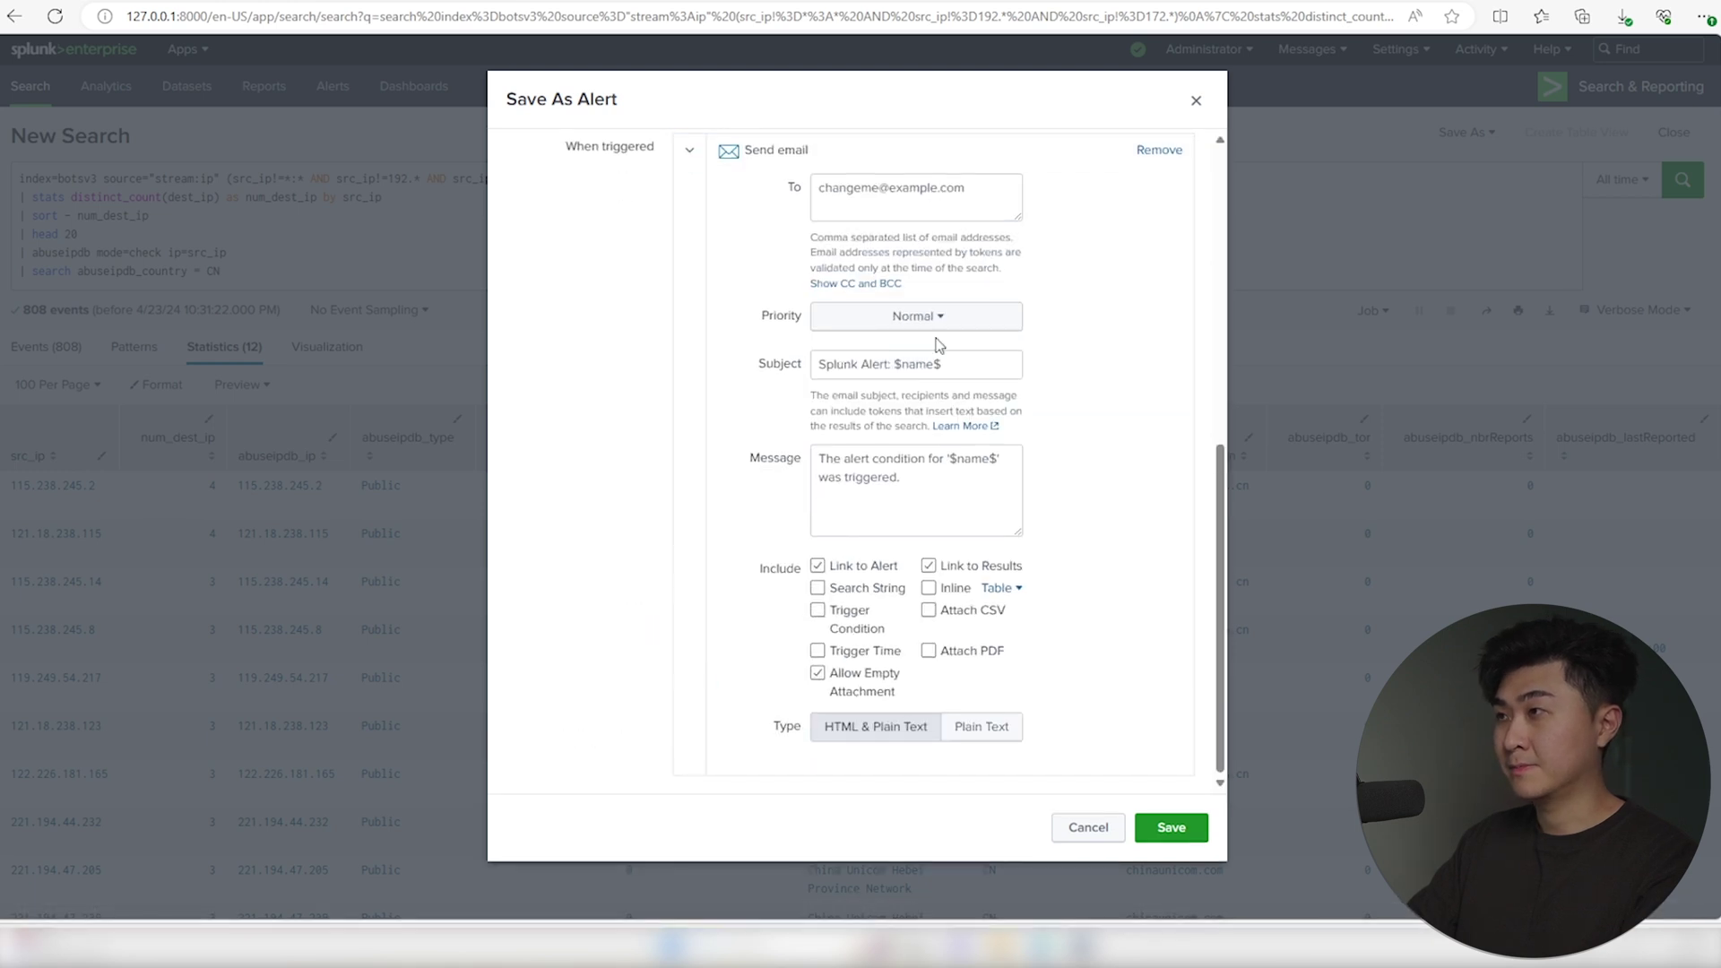
pyautogui.scroll(2, 937, 346)
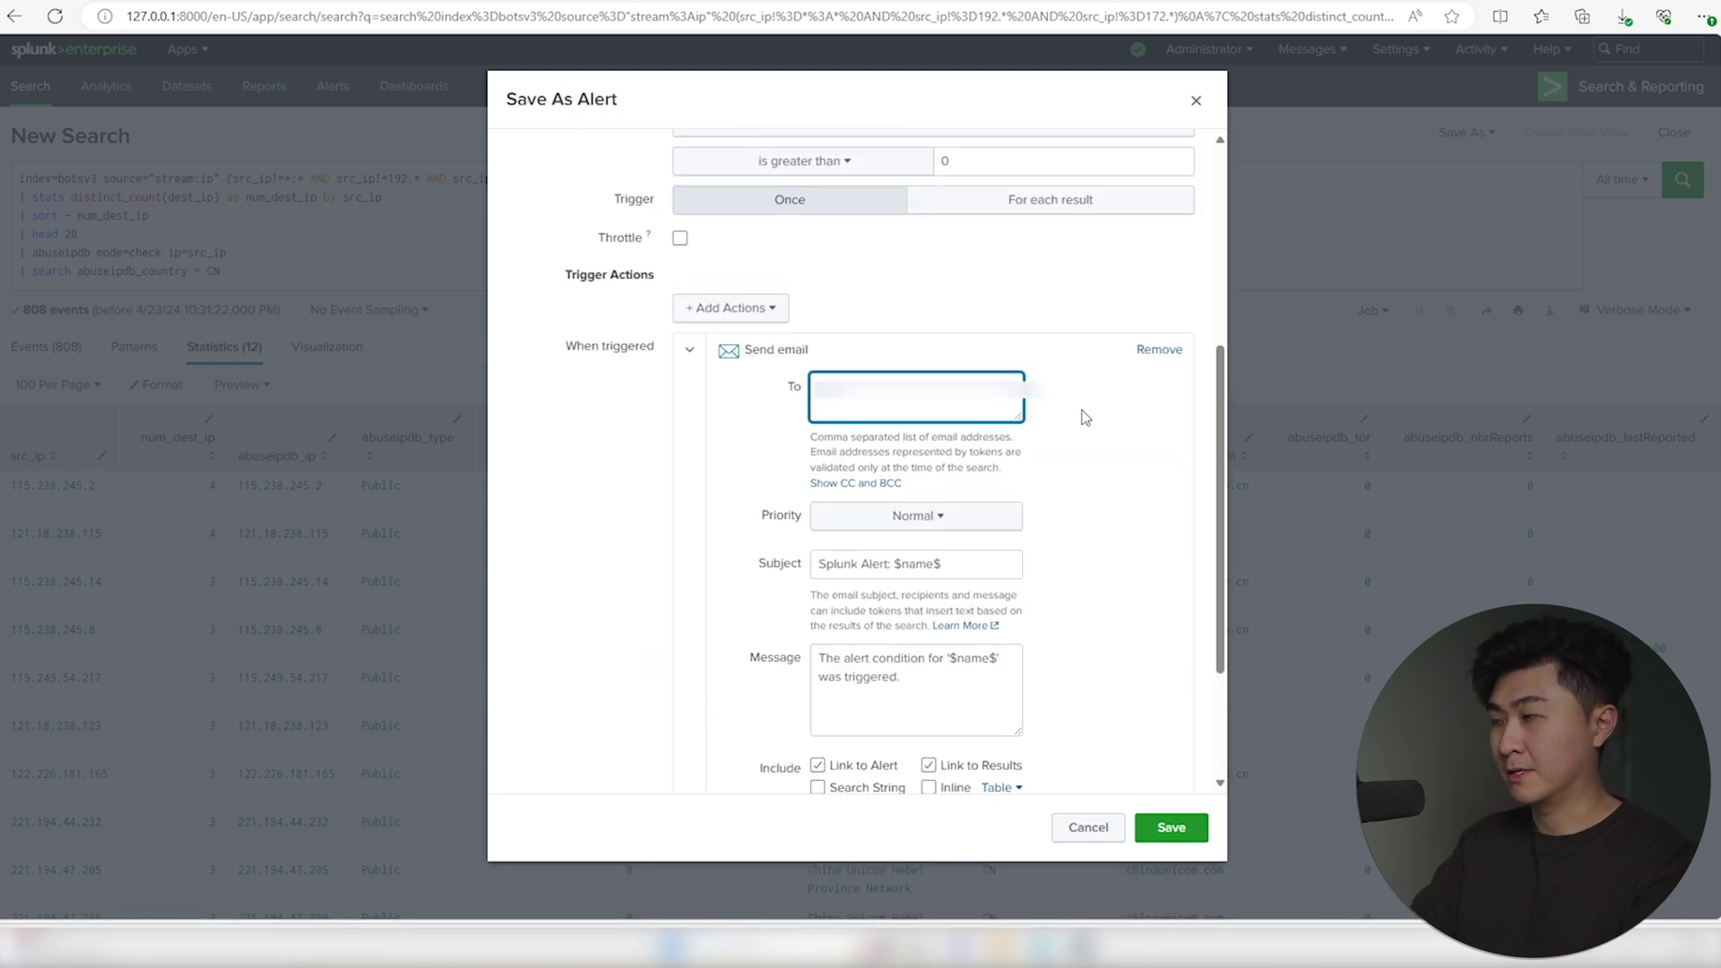